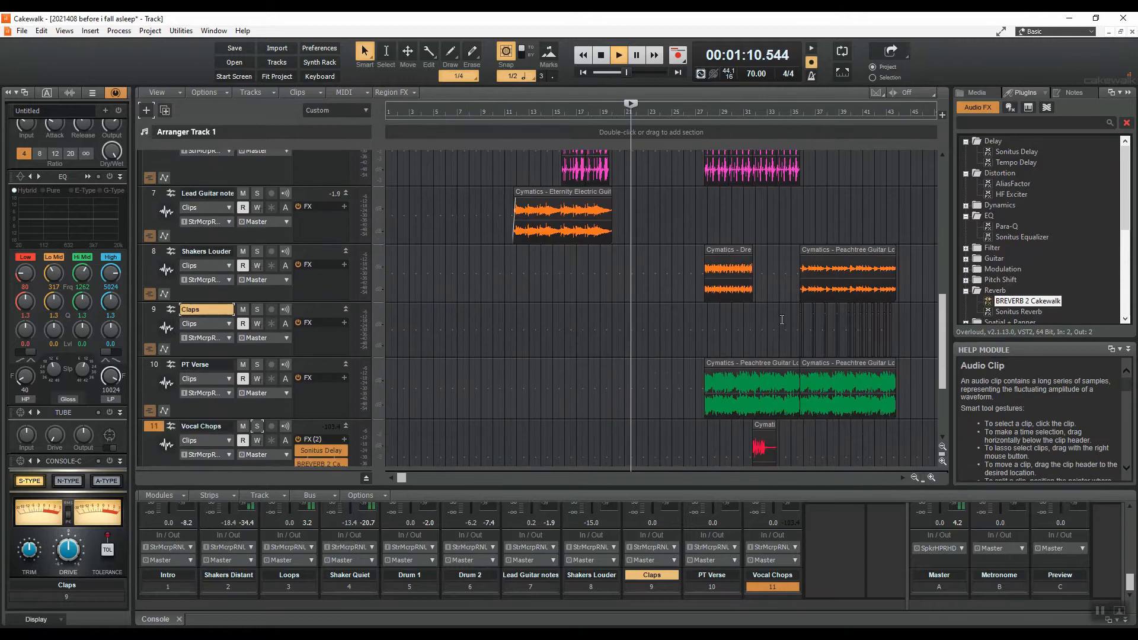
scroll(782, 320, "down", 3)
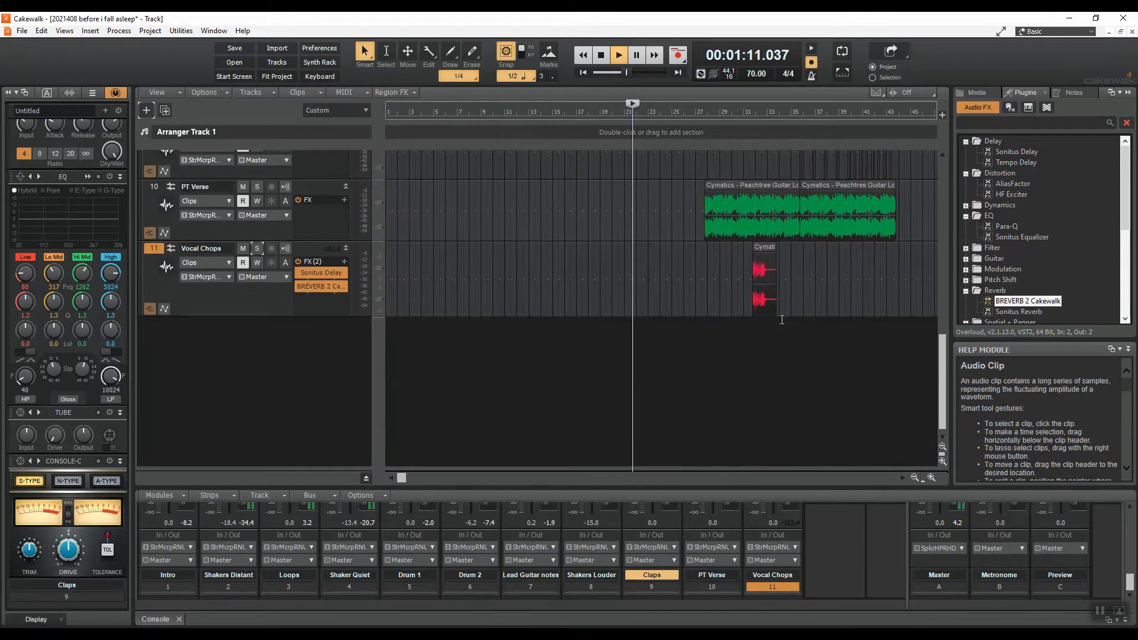
scroll(782, 320, "up", 10)
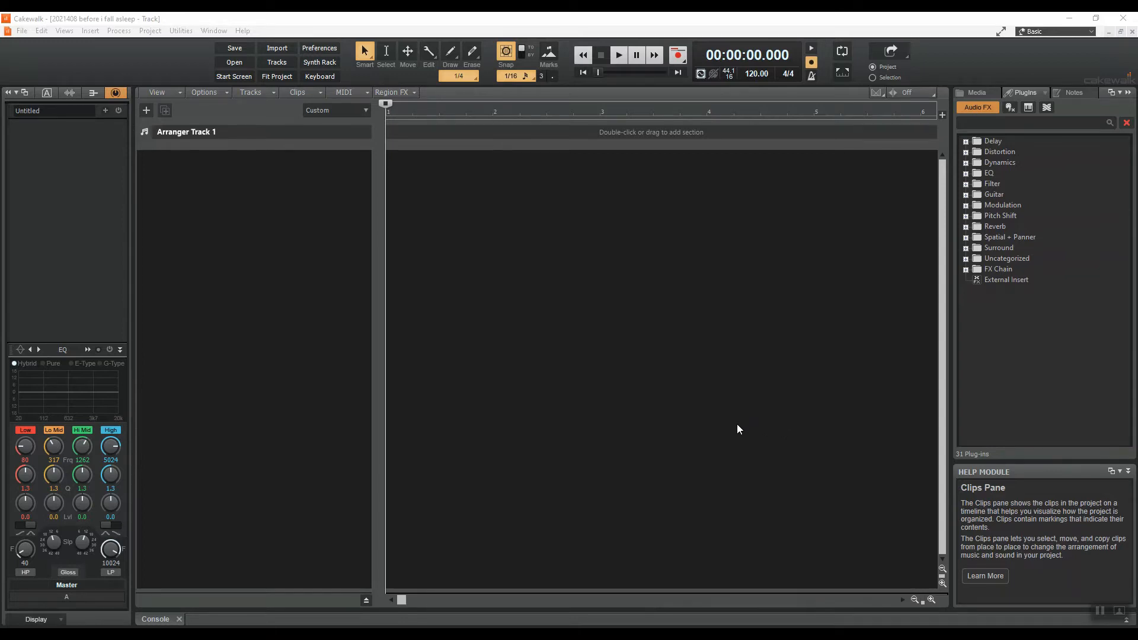
left_click(353, 14)
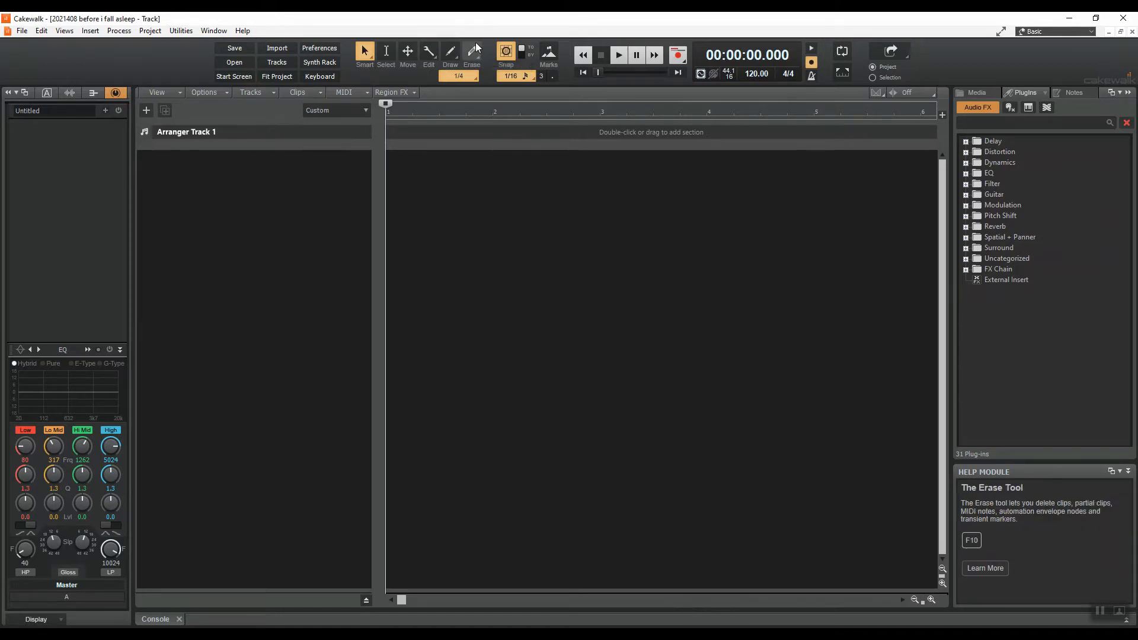
Switch to the browser with Cymatics.fm, open the full product list and look through the sample packs on offer.
left_click(201, 636)
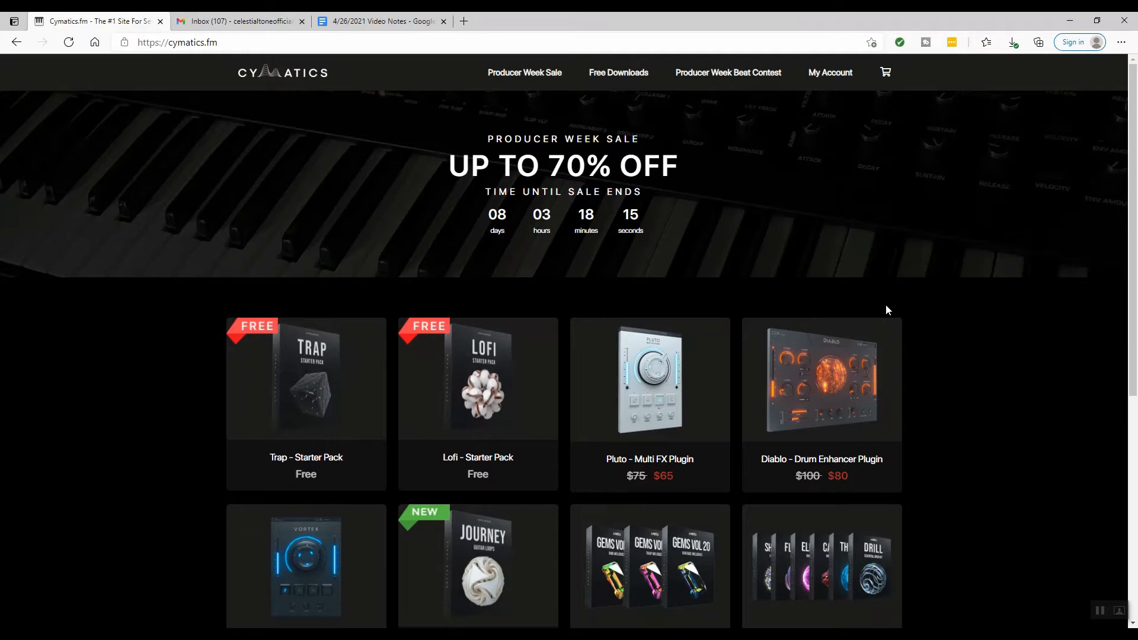
scroll(886, 307, "down", 6)
left_click(527, 541)
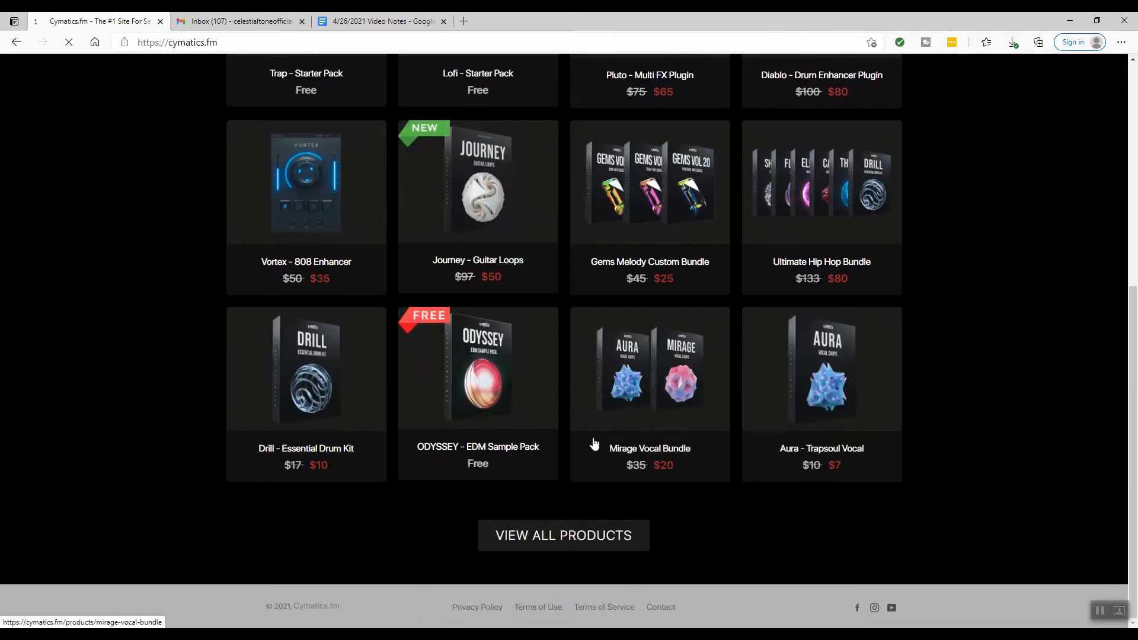
scroll(602, 423, "down", 8)
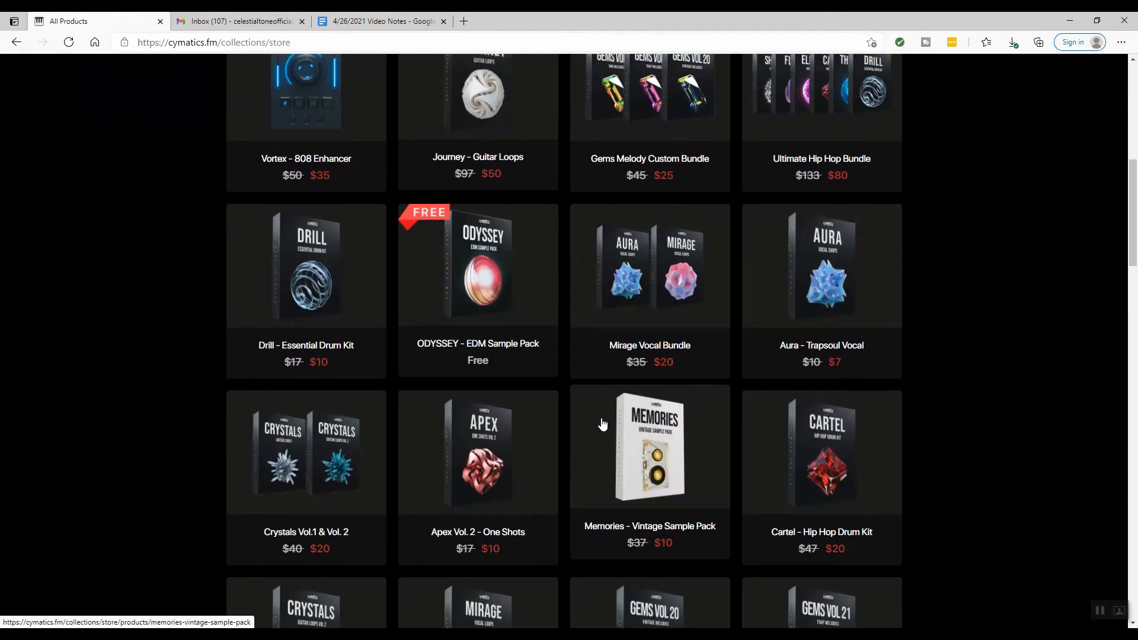
scroll(602, 424, "down", 7)
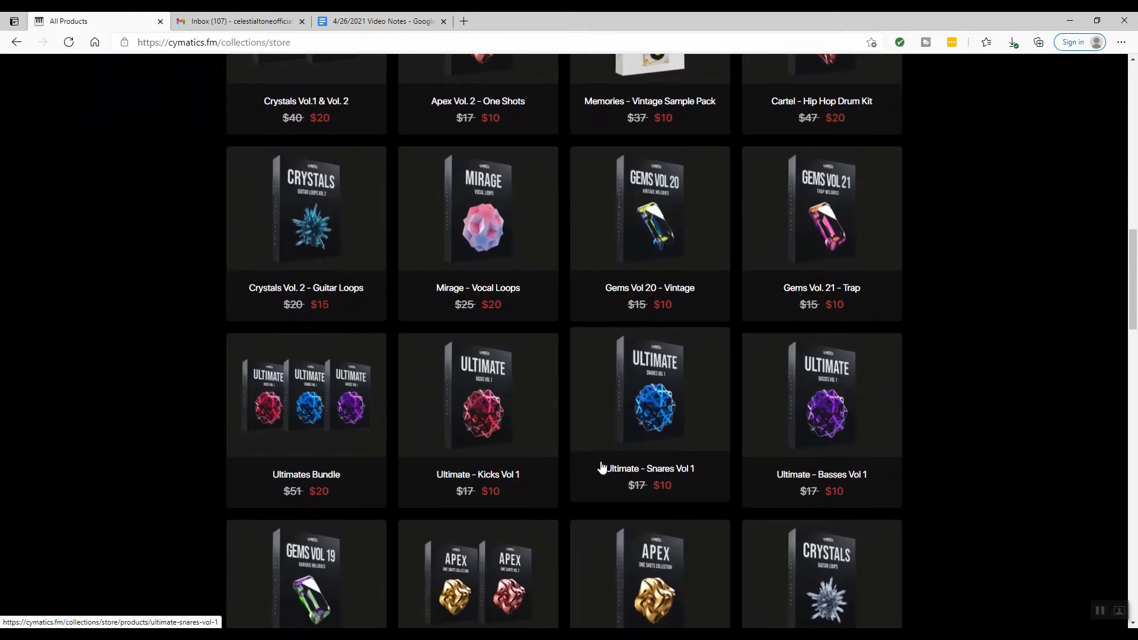
scroll(629, 402, "down", 7)
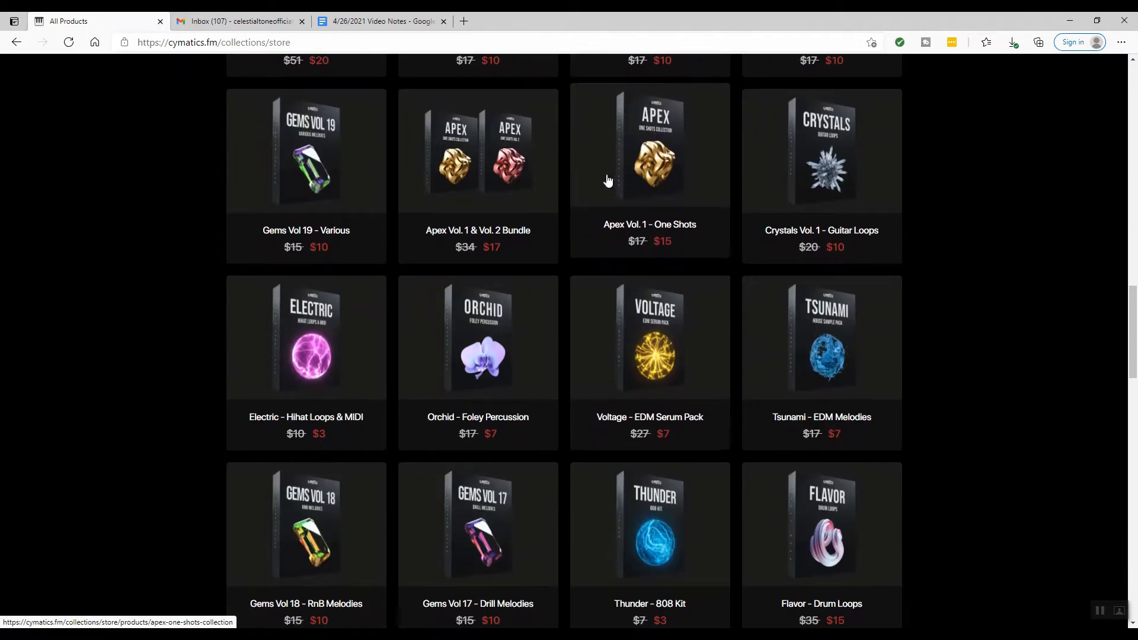
Switch to File Explorer's Cymatics sample folder and open the DRUMS folder to look at its kits.
key("alt+Tab")
left_click(322, 109)
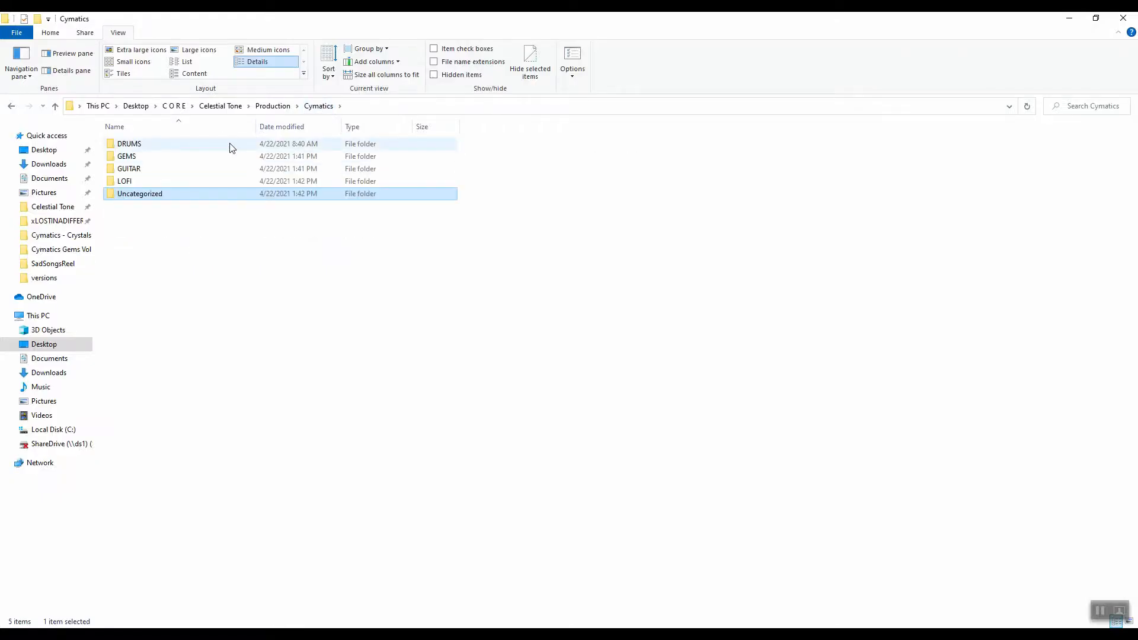
left_click(495, 334)
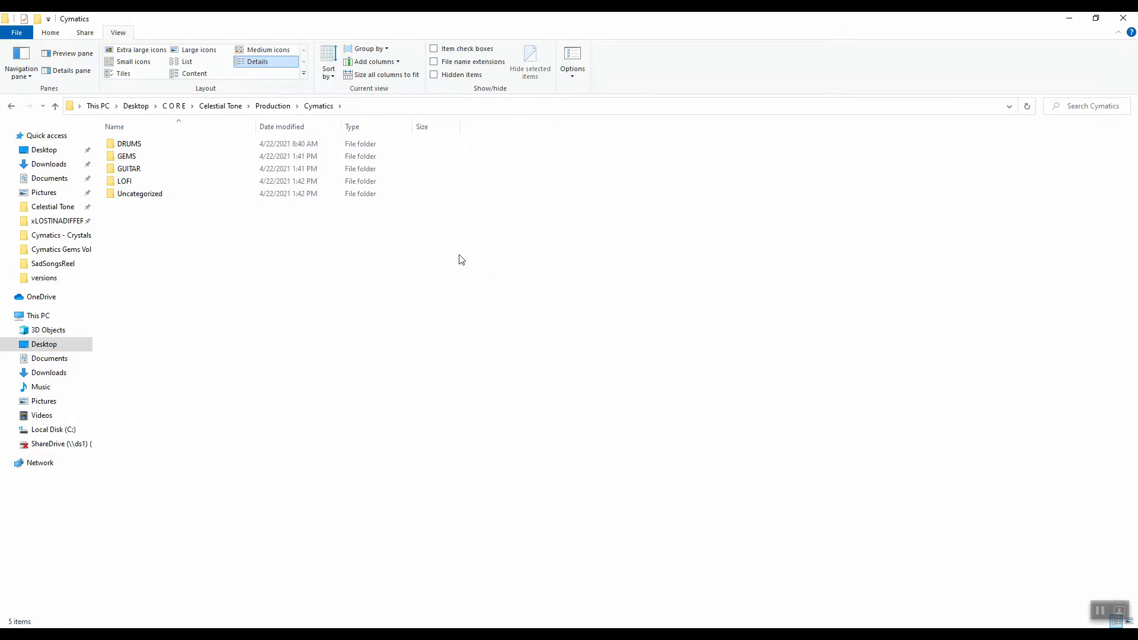
double_click(149, 145)
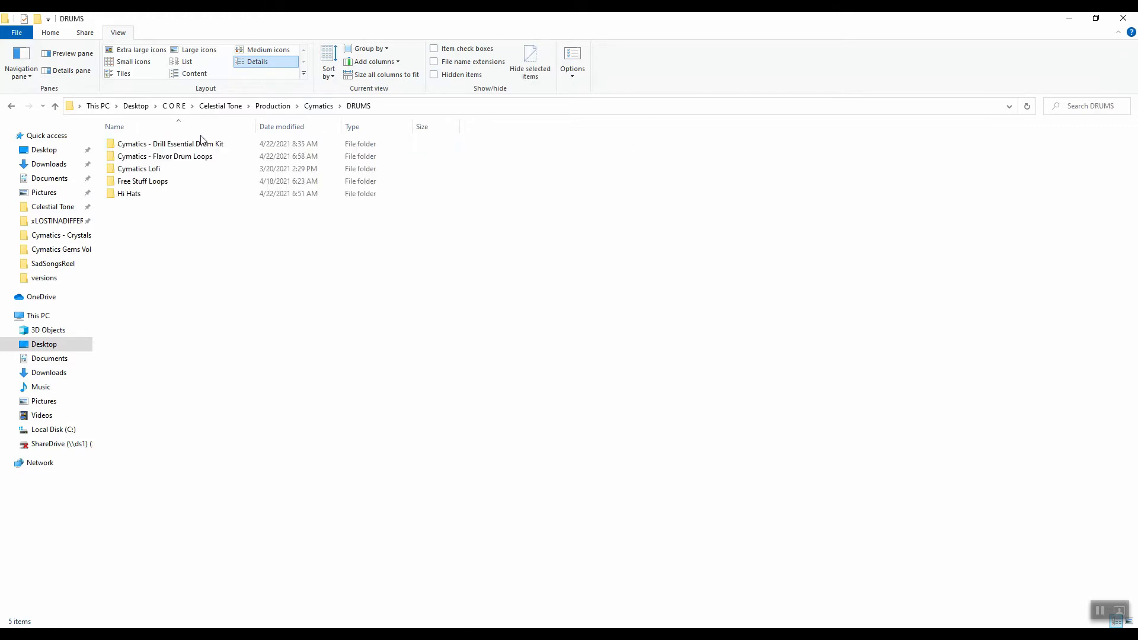
Open the GEMS folder under Cymatics and select the Gems Vol 3 - Nostalgic Melodies and Gems Vol 10 - RnB Melodies folders.
left_click(322, 106)
double_click(142, 157)
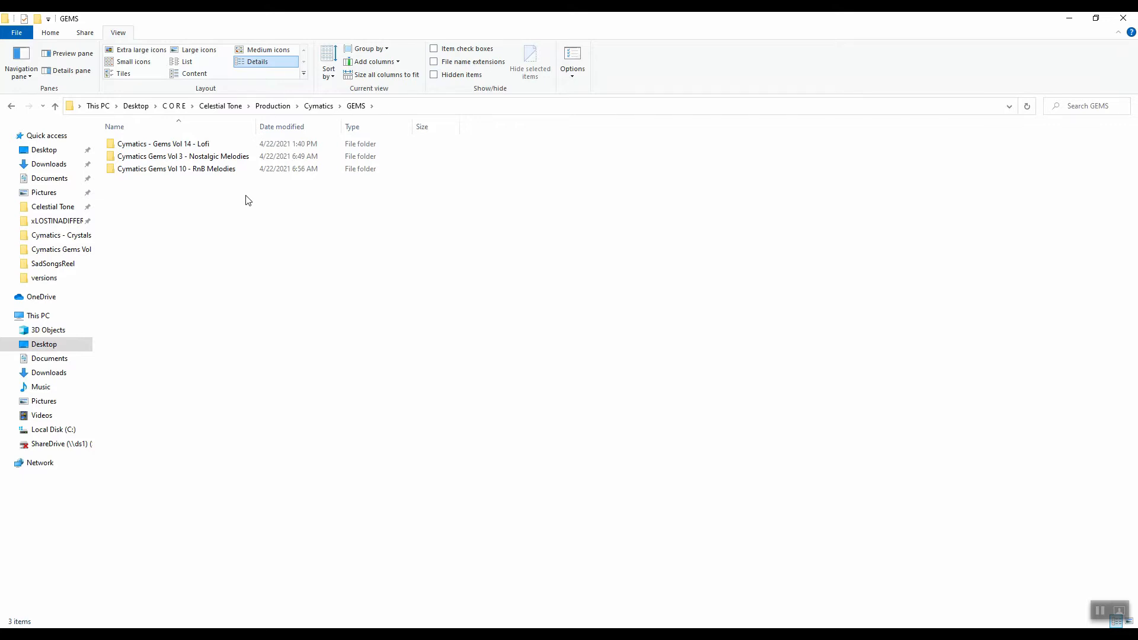
left_click(204, 155)
left_click(201, 169, "shift")
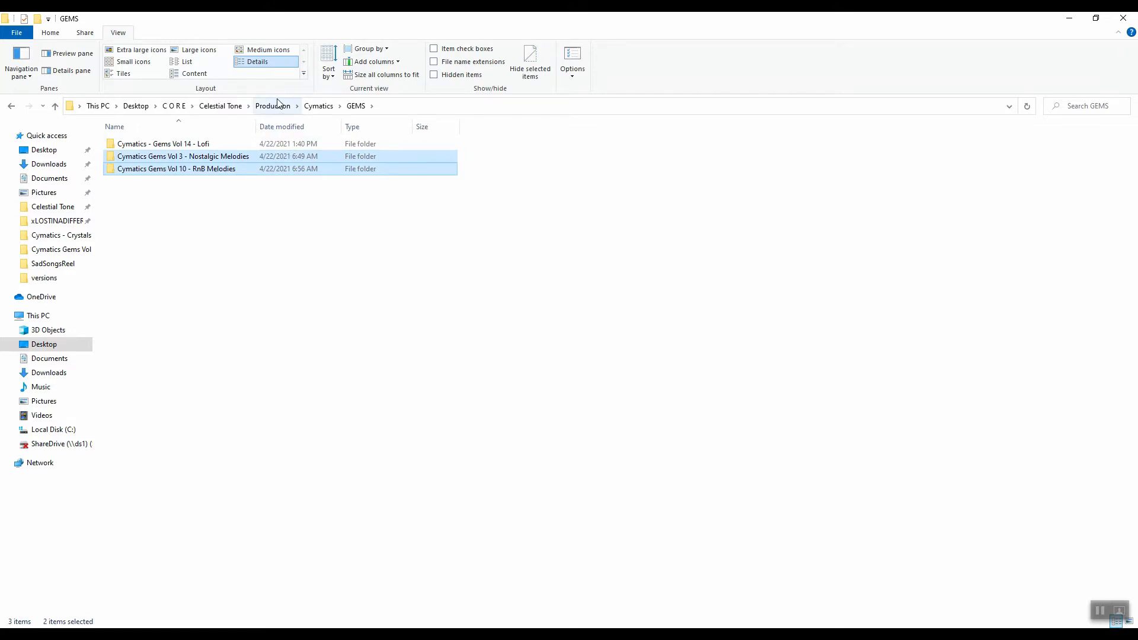
Return to the Cymatics folder and open GUITAR, followed by its Cymatics - Crystals Guitar Loops folder.
left_click(309, 107)
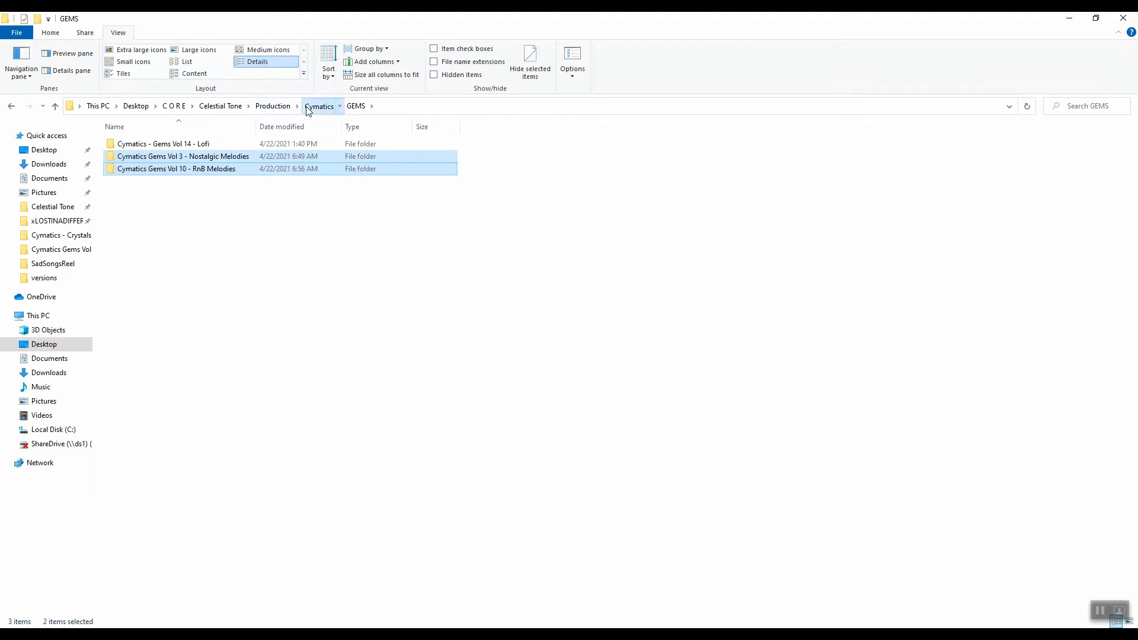
double_click(169, 170)
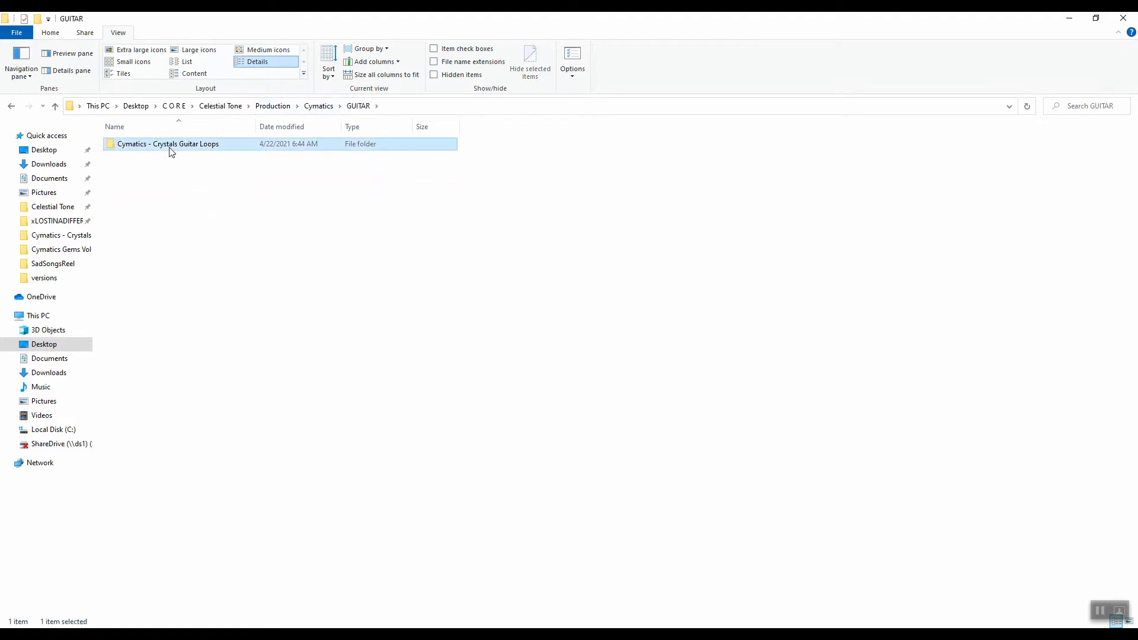
double_click(169, 149)
Go back to the Cymatics folder and open the Lofi Starter Pack inside the LOFI folder.
left_click(320, 107)
double_click(176, 179)
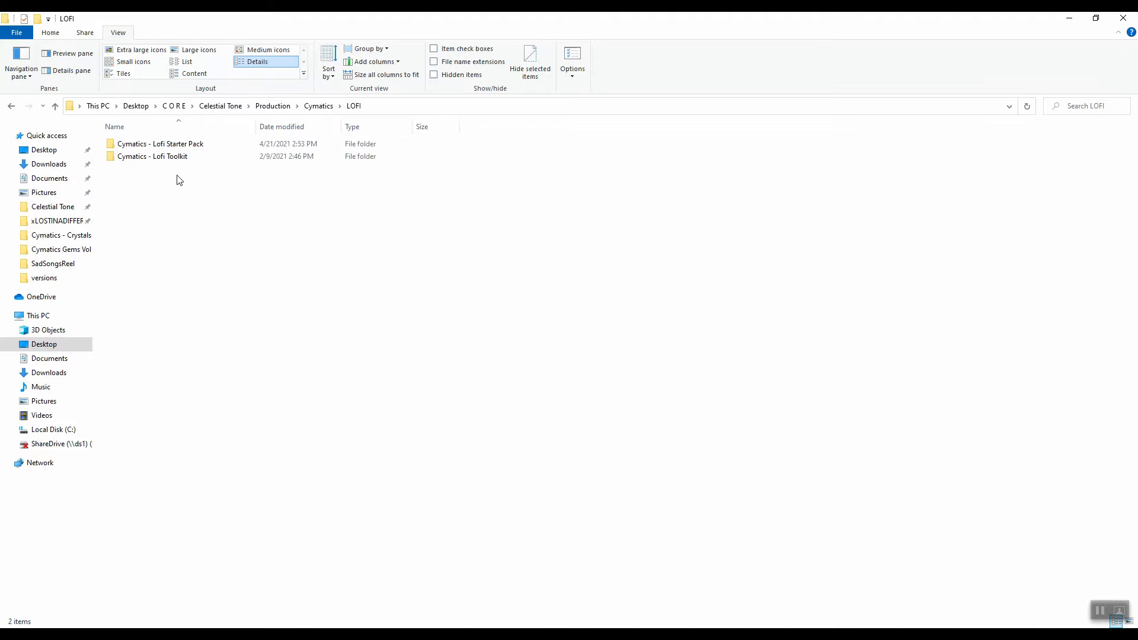
double_click(168, 145)
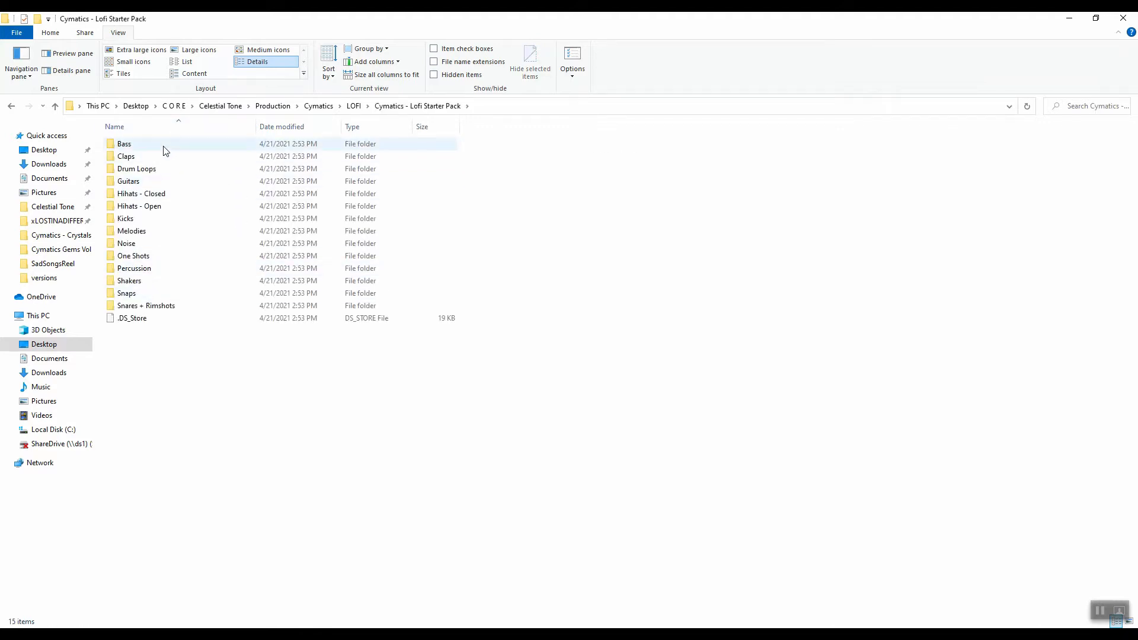
Return to the Cymatics folder and open the 2020 Melody Collection inside the Uncategorized folder.
left_click(319, 107)
left_click(146, 197)
double_click(144, 197)
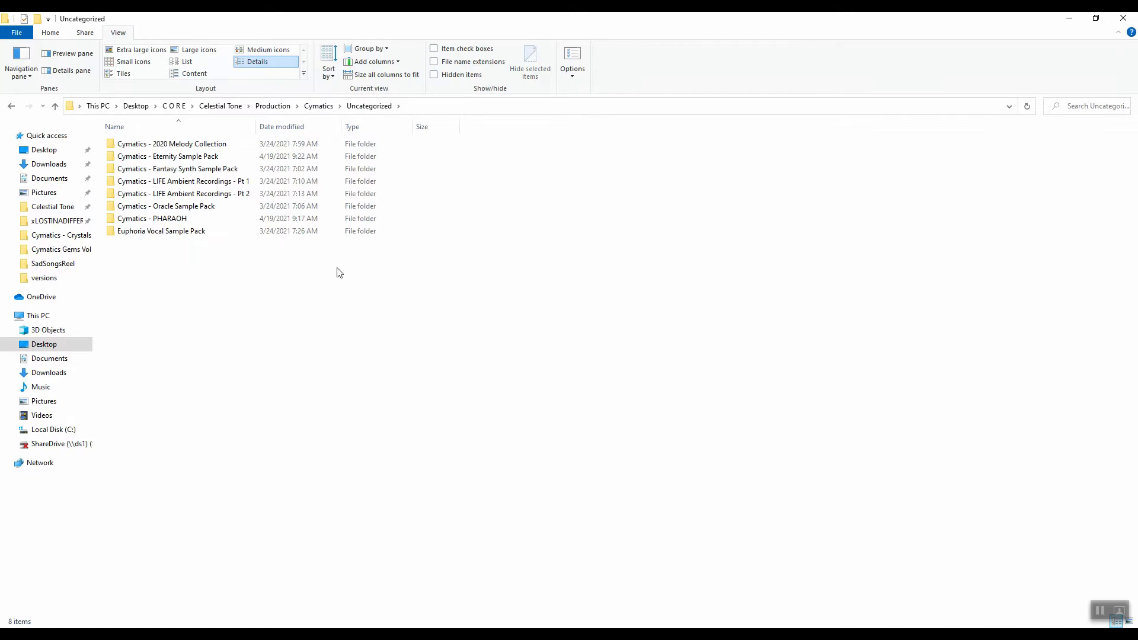
double_click(220, 144)
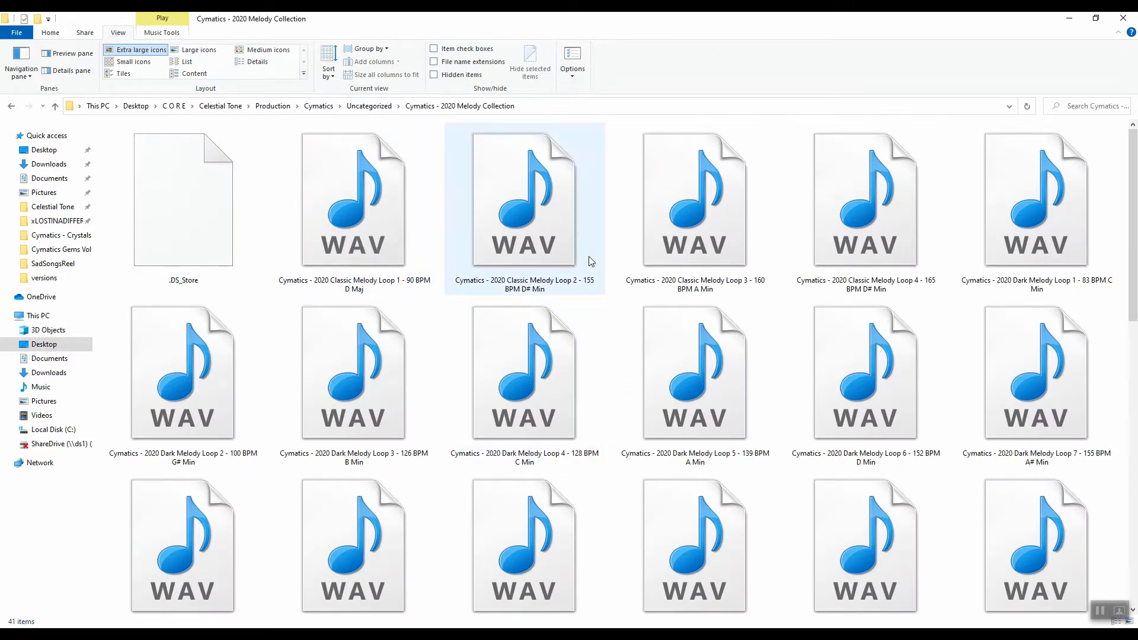
Preview the 2020 Classic Melody Loop 3 - 160 BPM A Min file in the media player.
double_click(685, 252)
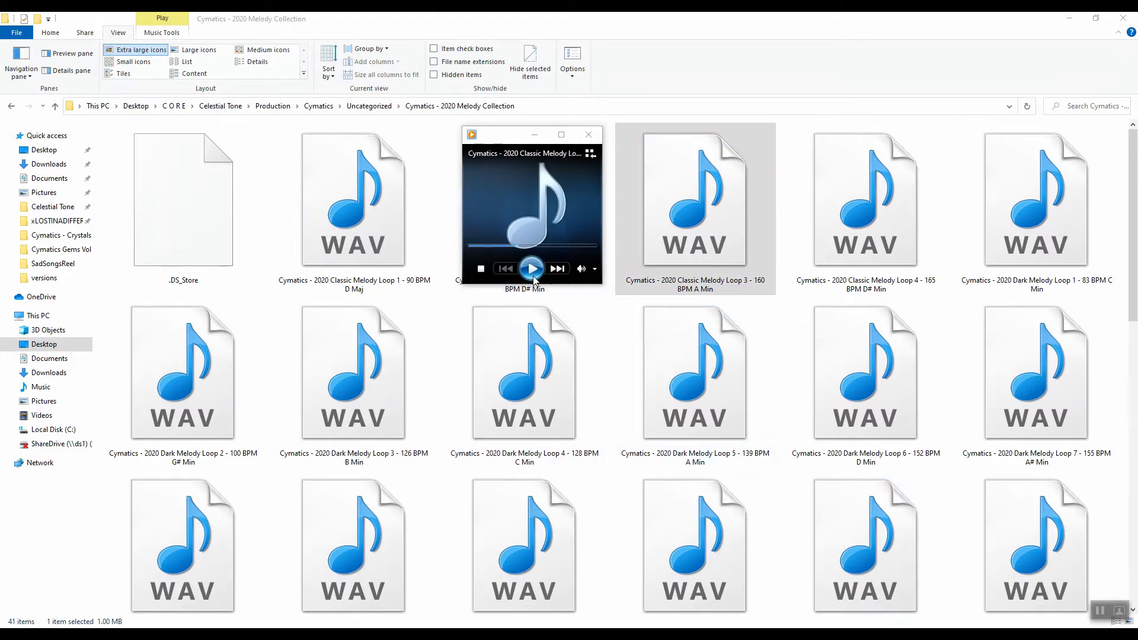
left_click(532, 270)
left_click(635, 216)
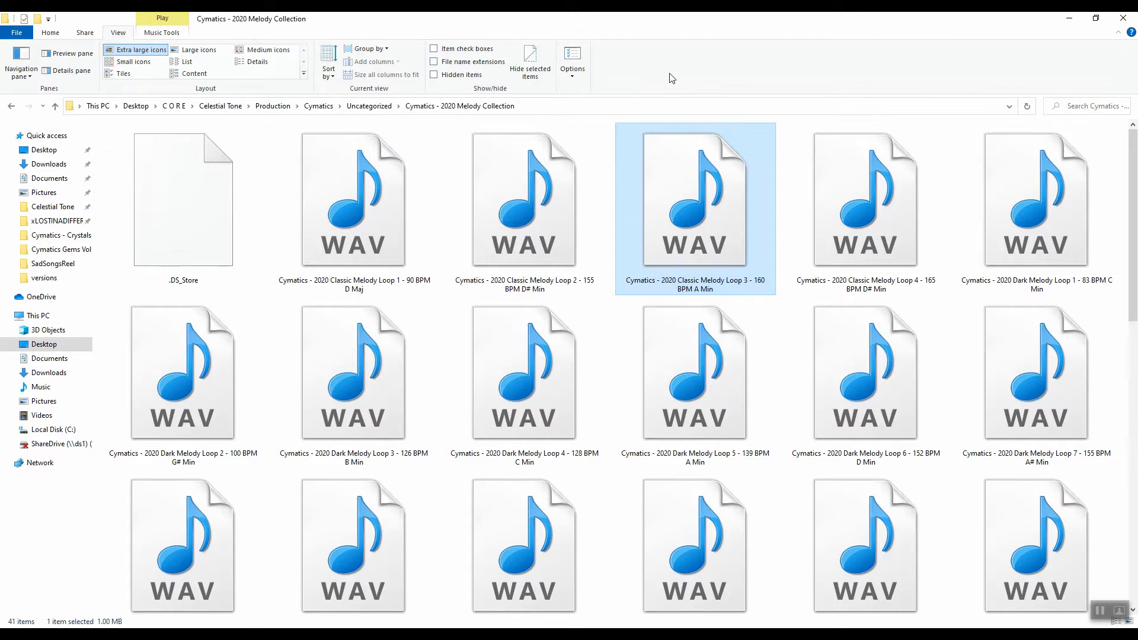
Preview 2020 Dark Melody Loop 4 and 2020 Nostalgic Melody Loop 9, closing the player after each one.
double_click(564, 363)
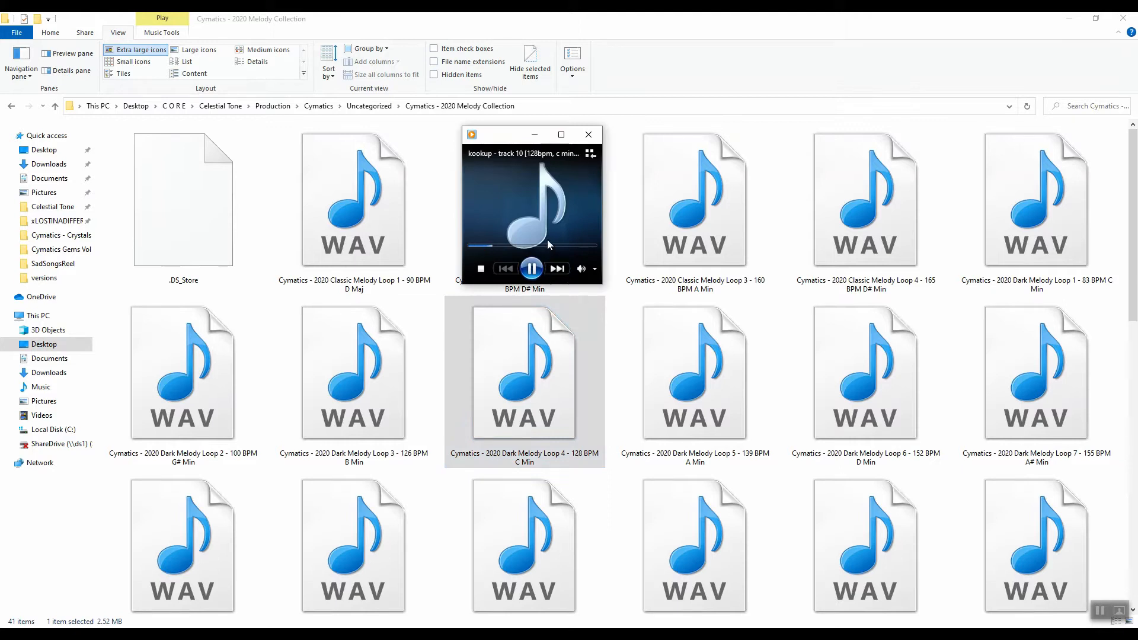
left_click(593, 140)
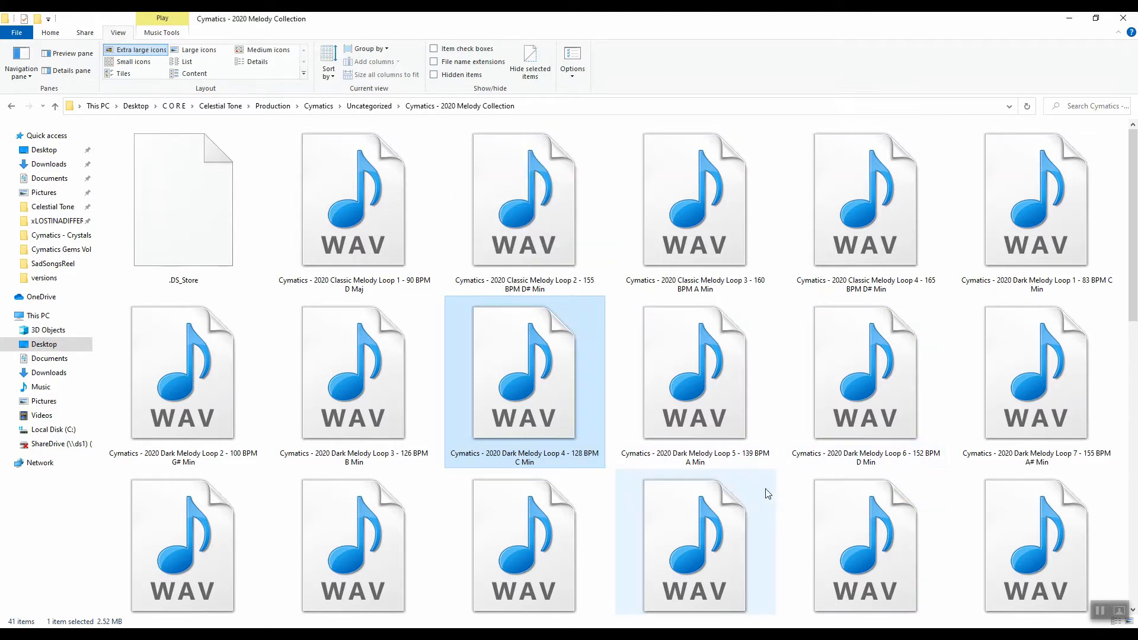
scroll(768, 491, "down", 5)
double_click(746, 511)
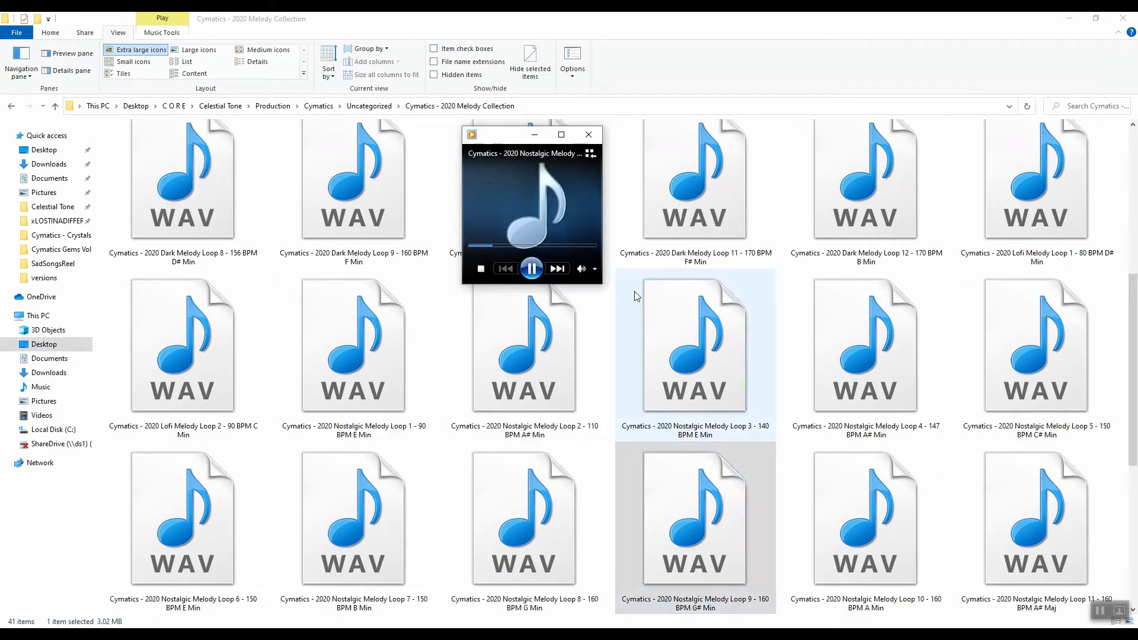
left_click(589, 136)
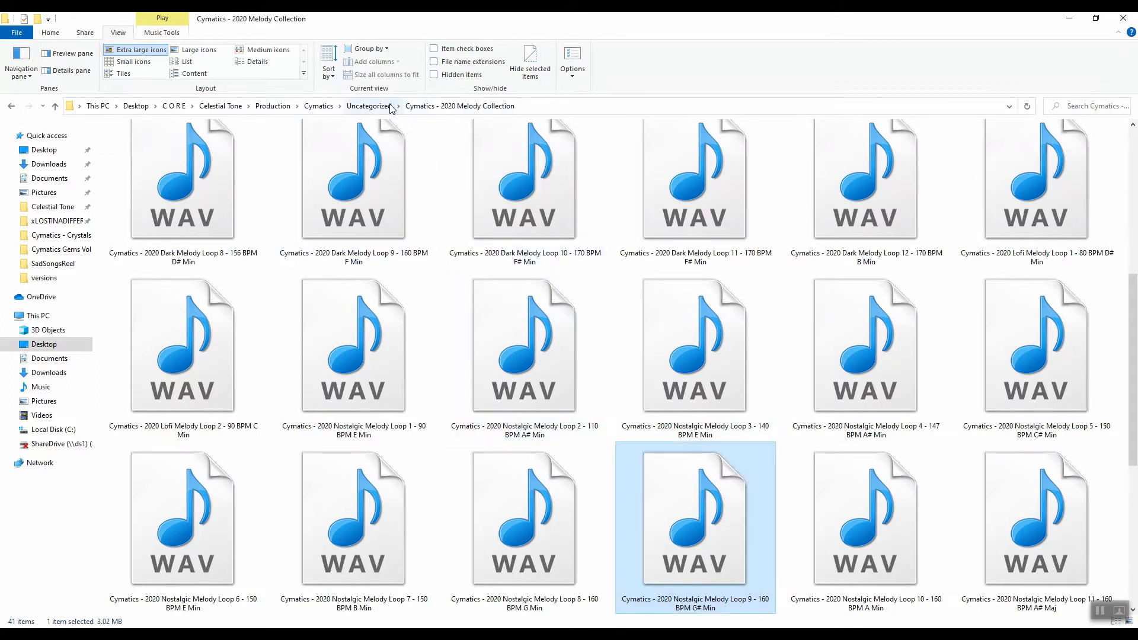
Go back to the Uncategorized folder and open the Melodics folder of the Eternity Sample Pack.
left_click(368, 106)
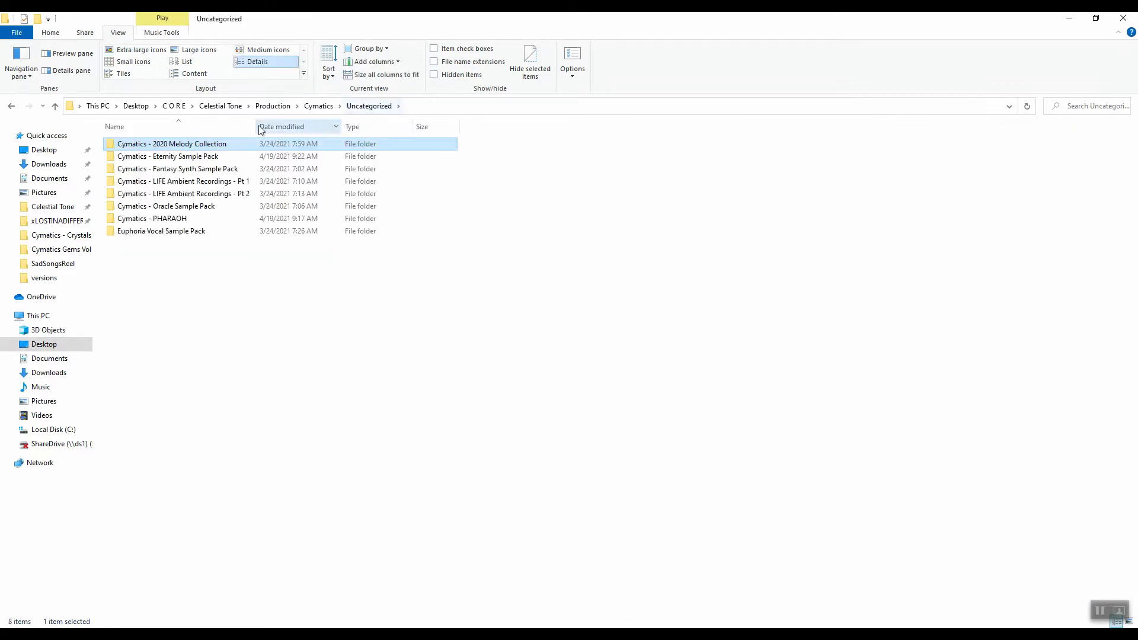
double_click(186, 156)
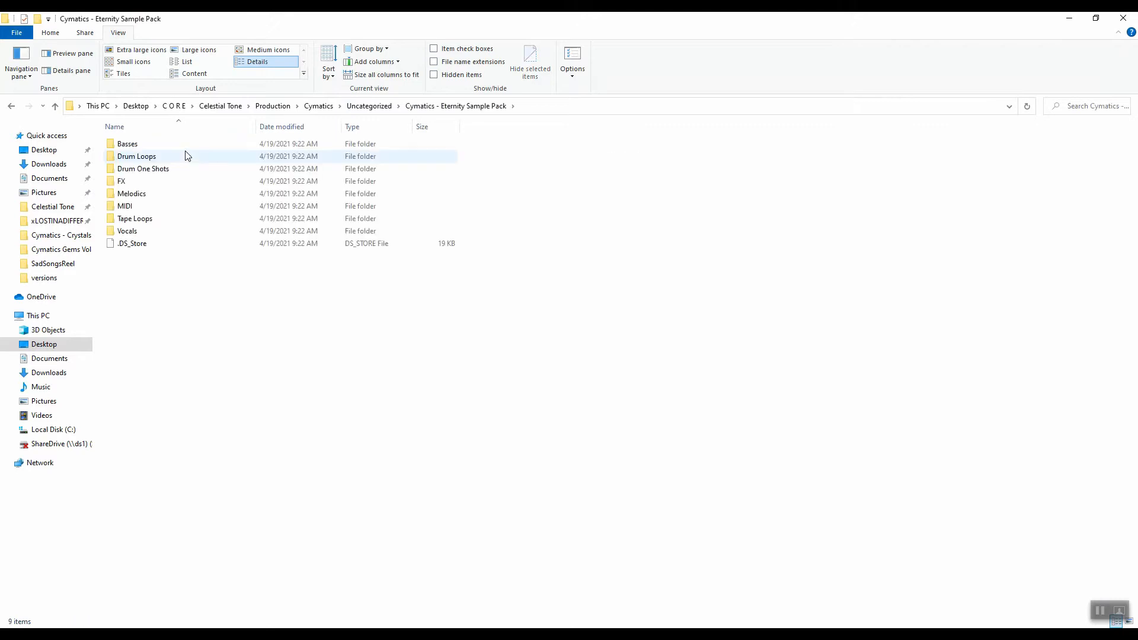
double_click(161, 194)
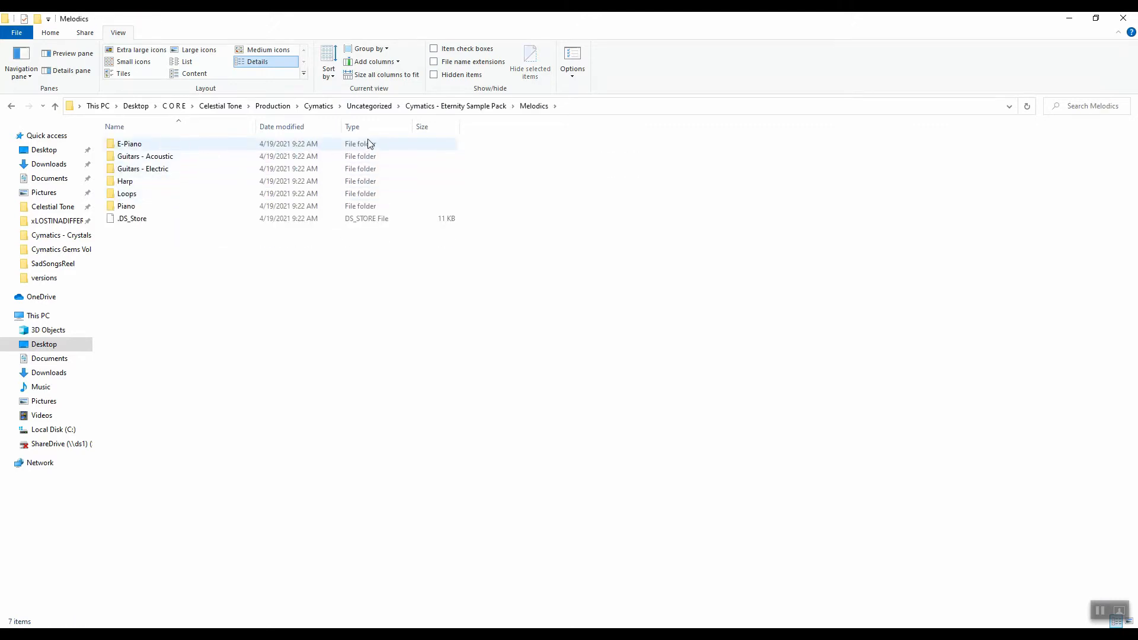
Open Full Drum Loops in the Eternity Sample Pack's Drum Loops folder and show the files as extra large icons.
left_click(450, 106)
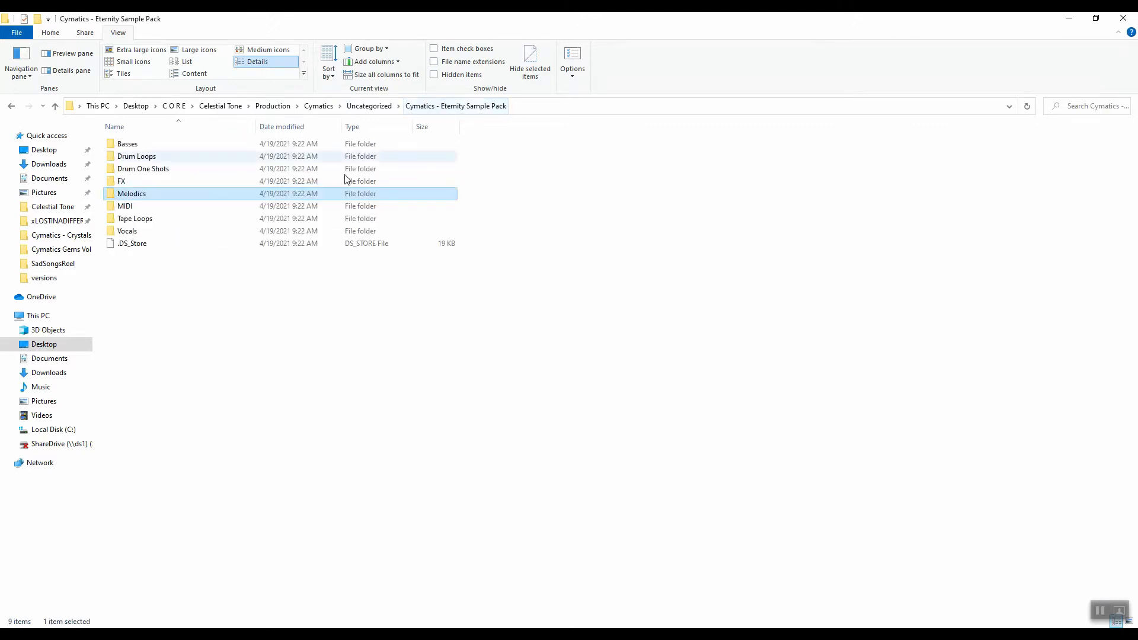
double_click(174, 158)
double_click(172, 158)
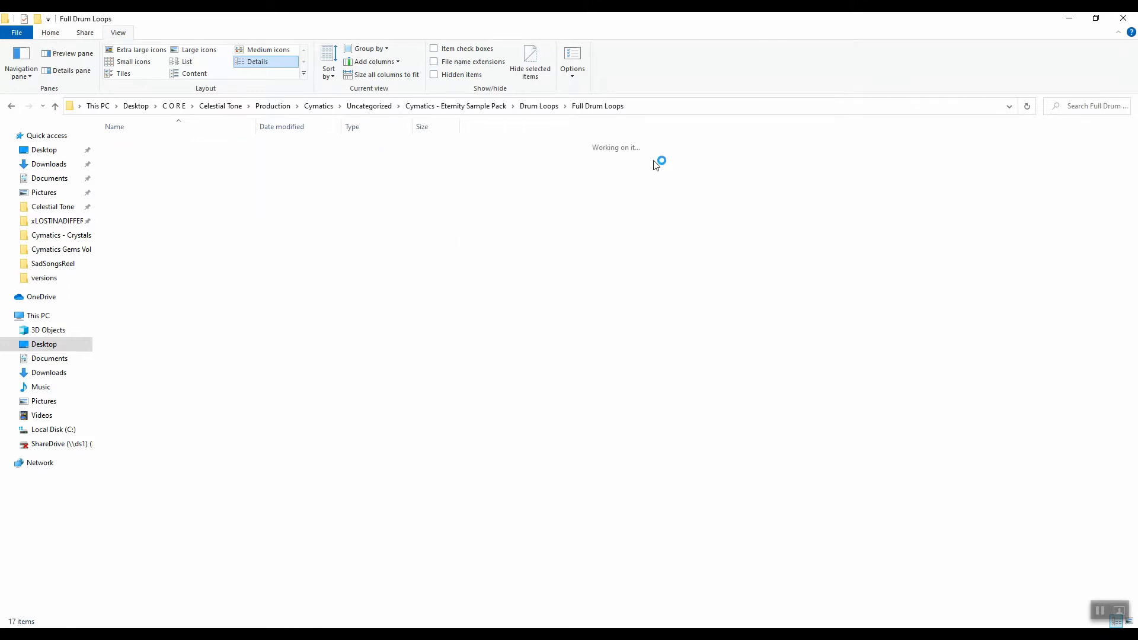
left_click(140, 49)
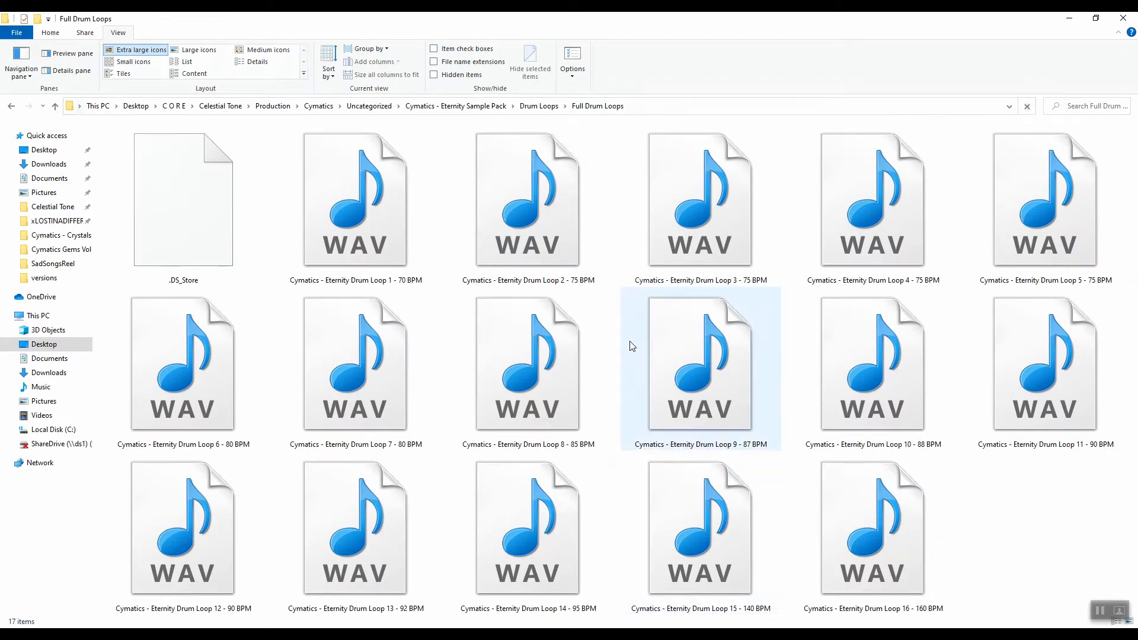
Preview Eternity Drum Loop 8 - 85 BPM, close the player and return to the Uncategorized folder.
left_click(570, 383)
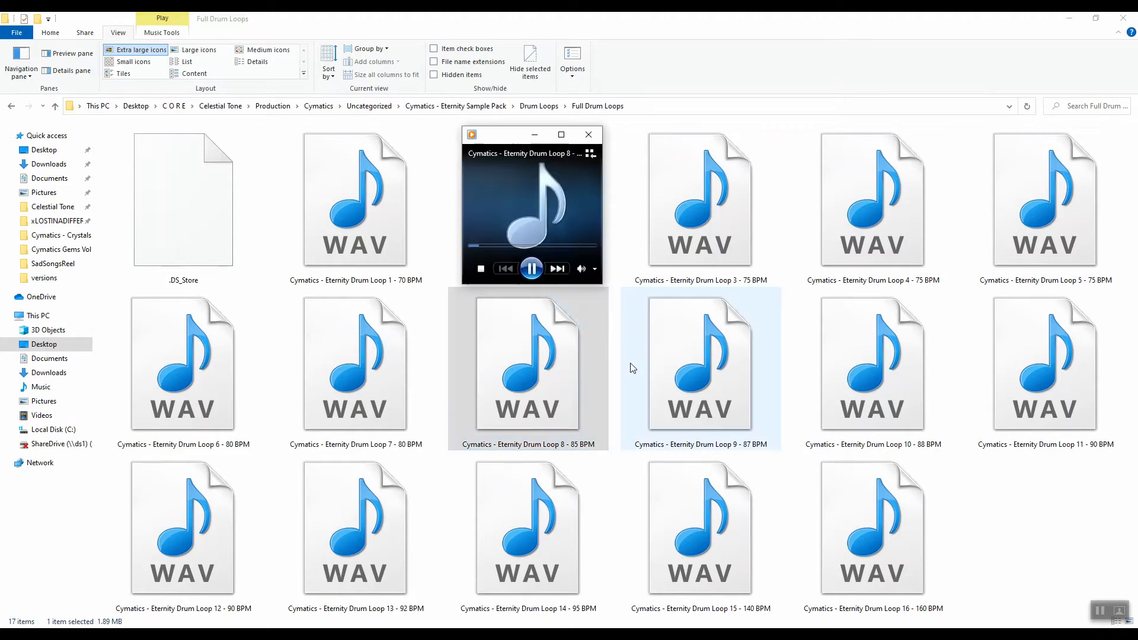
left_click(589, 135)
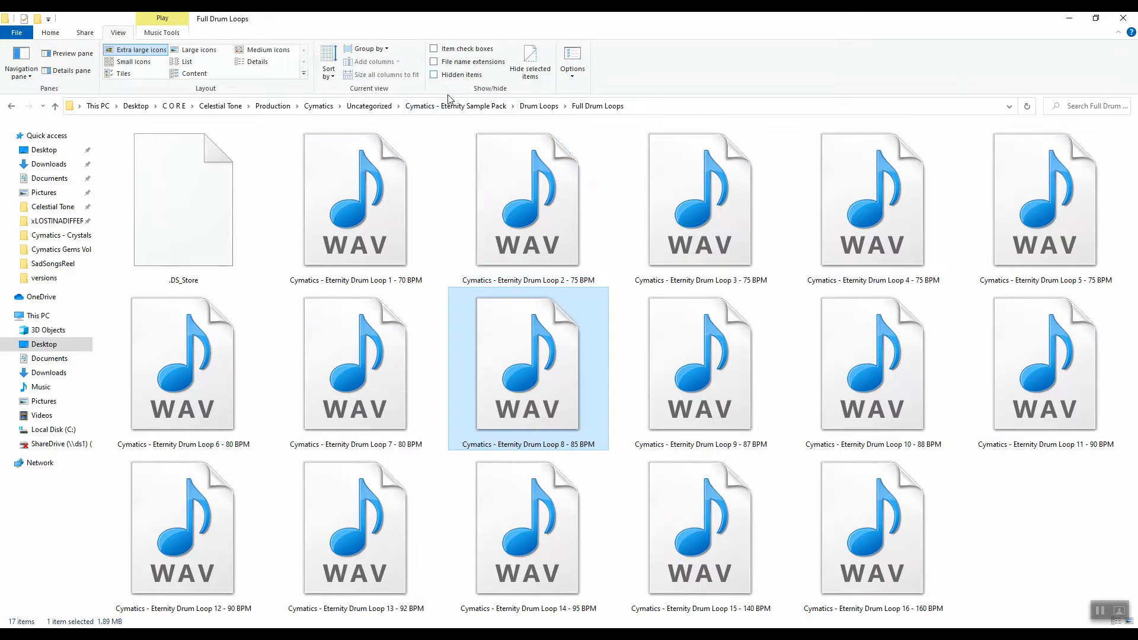
left_click(456, 108)
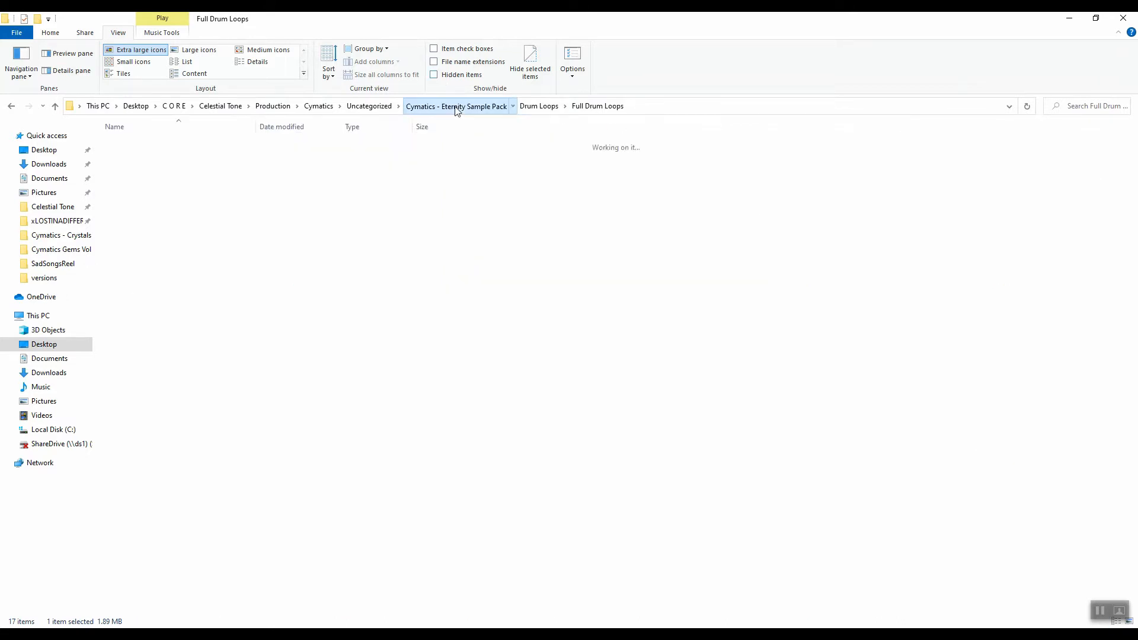
left_click(363, 106)
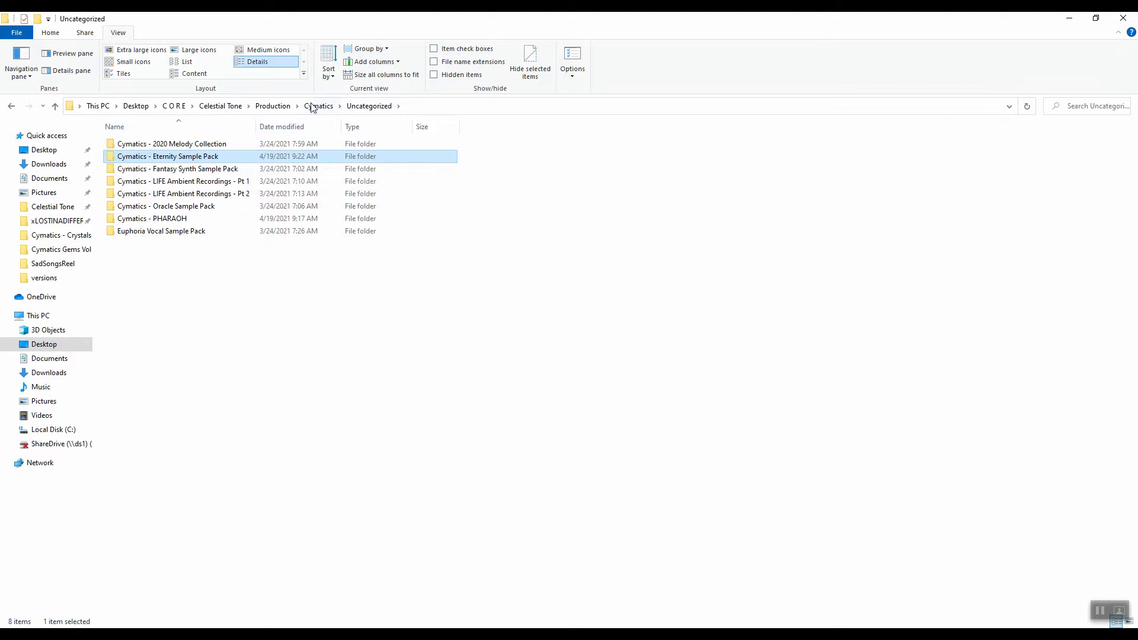
Open the Cymatics - Gems Vol 14 - Lofi folder inside the GEMS folder and show its files as extra large icons.
left_click(314, 107)
double_click(152, 157)
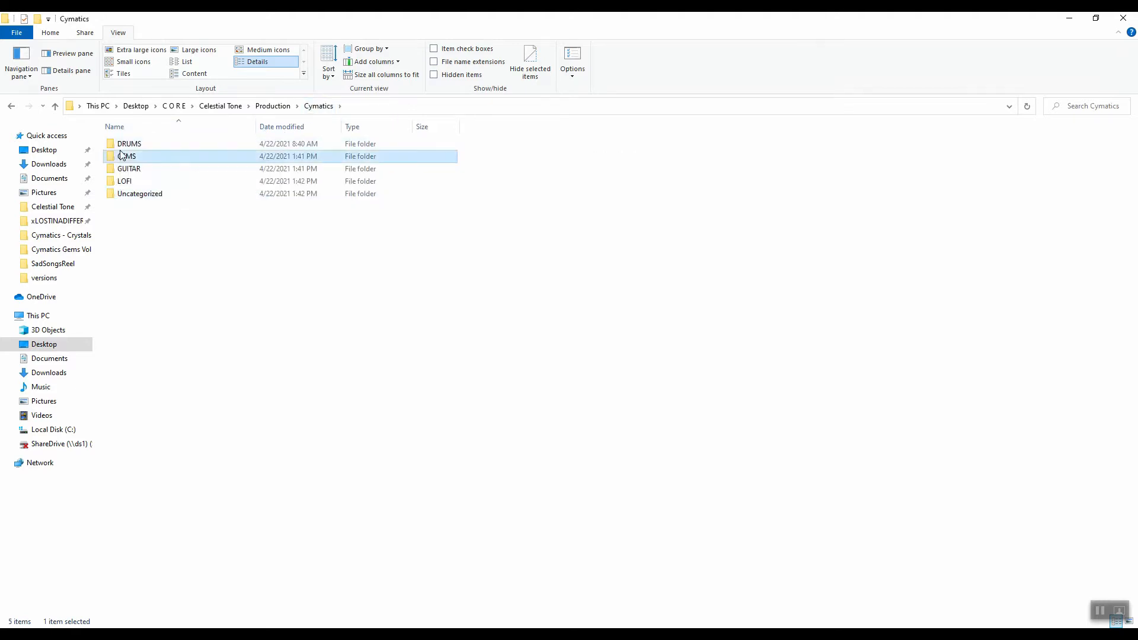
double_click(158, 145)
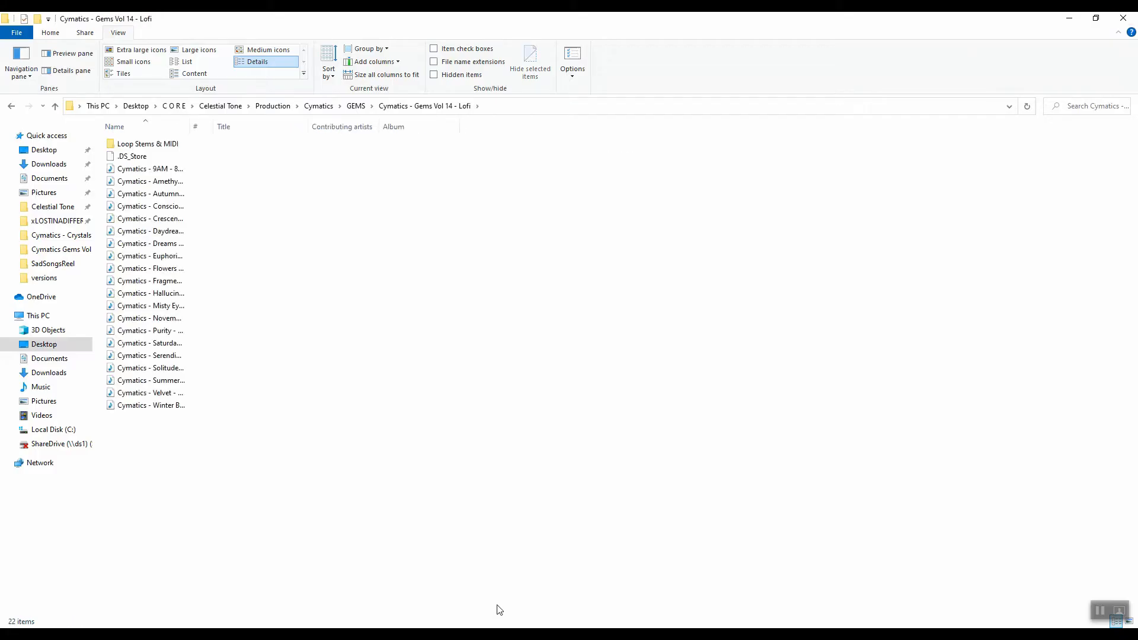
left_click(135, 49)
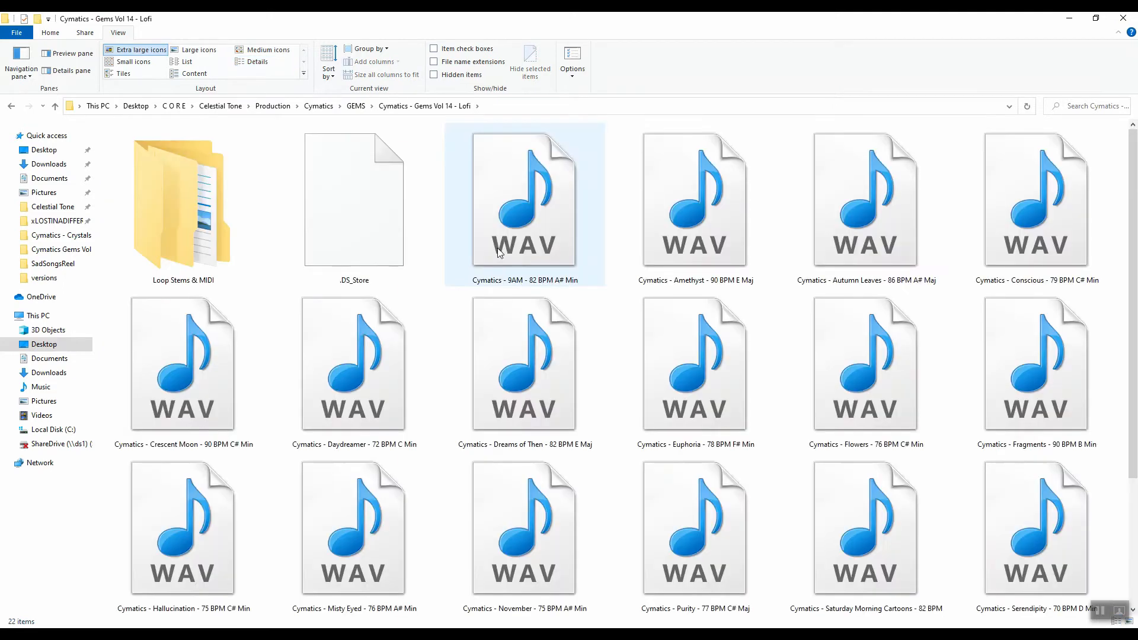
Preview the loop Cymatics - 9AM - 82 BPM A# Min and close the player.
left_click(566, 261)
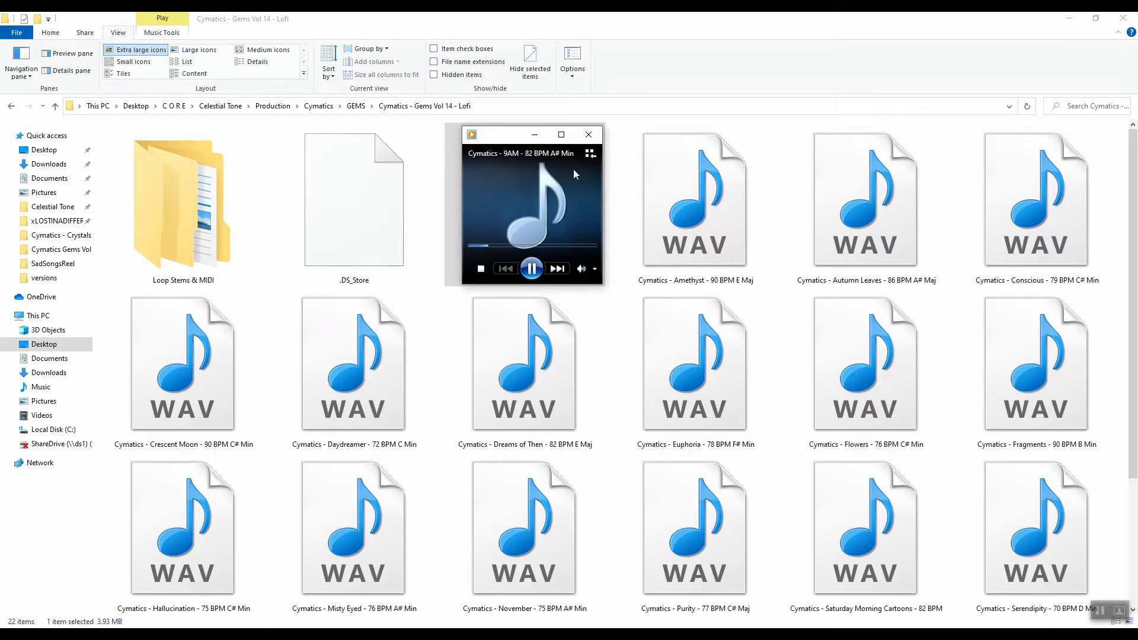
left_click(597, 145)
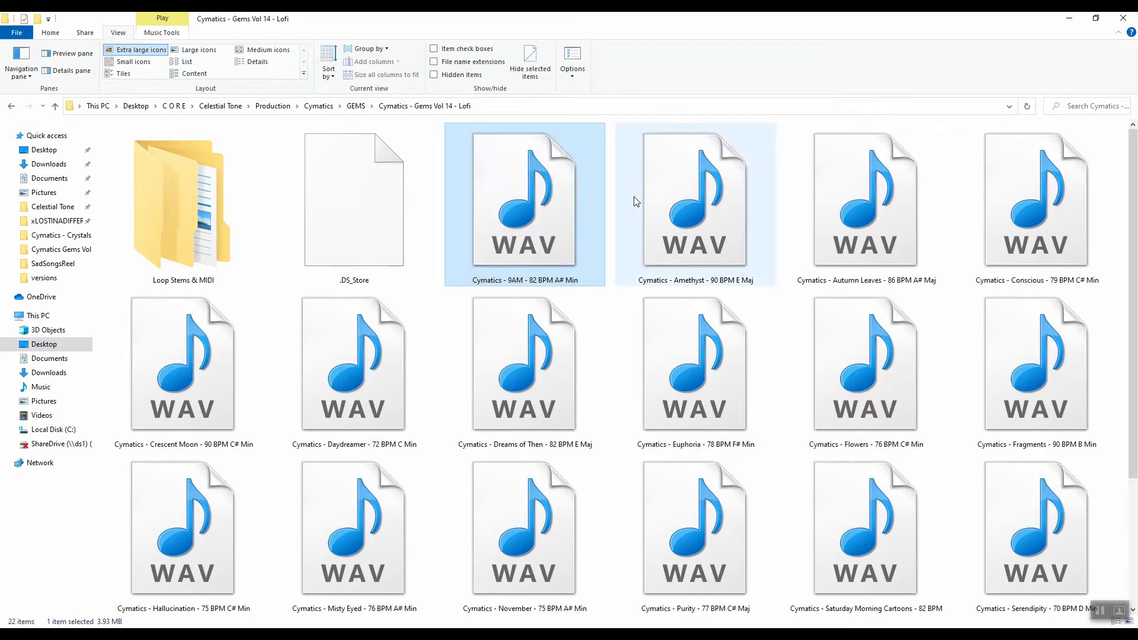
left_click(616, 202)
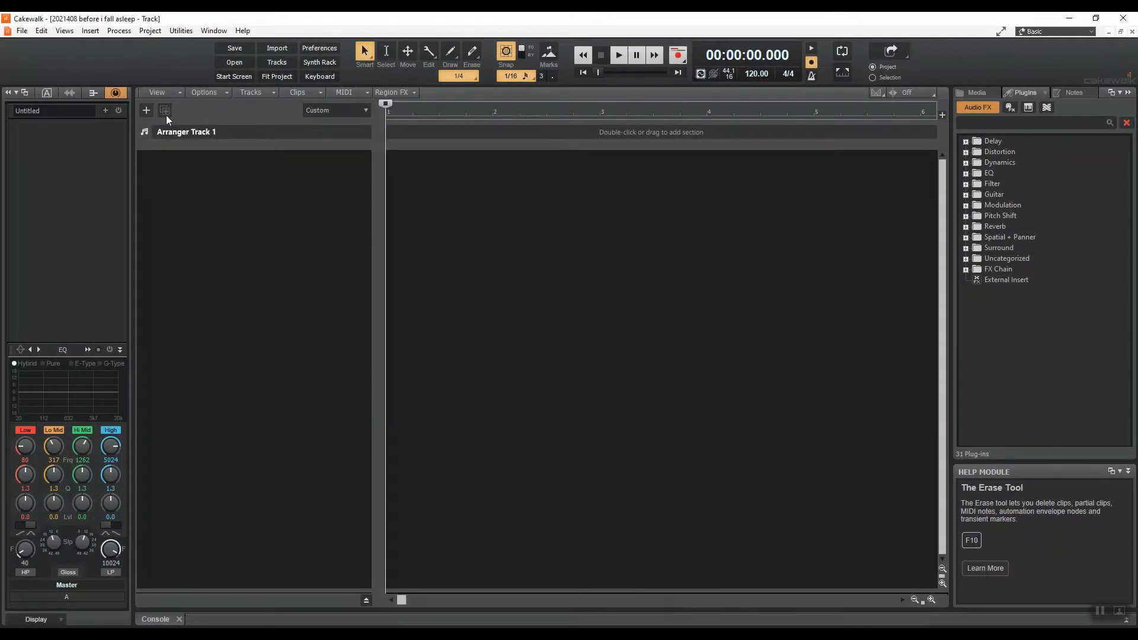
Set the project tempo to 70 BPM in Cakewalk.
left_click(762, 74)
type("70")
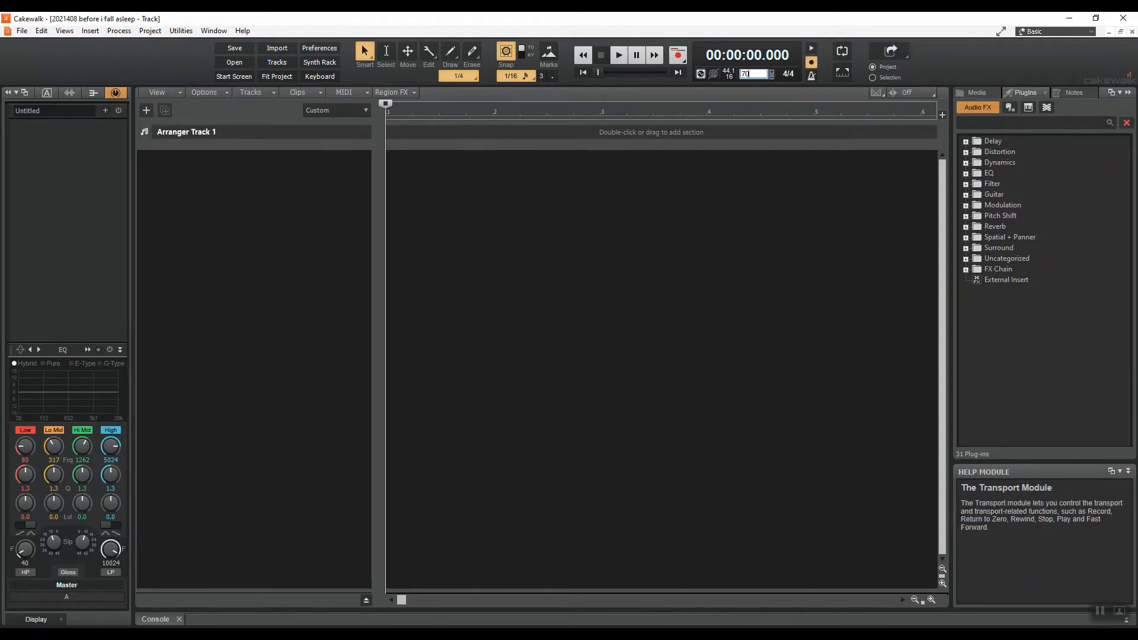
key("Return")
Create one audio track with the Stereo Microphone (RODE NT-USB) input and enlarge its height.
left_click(146, 111)
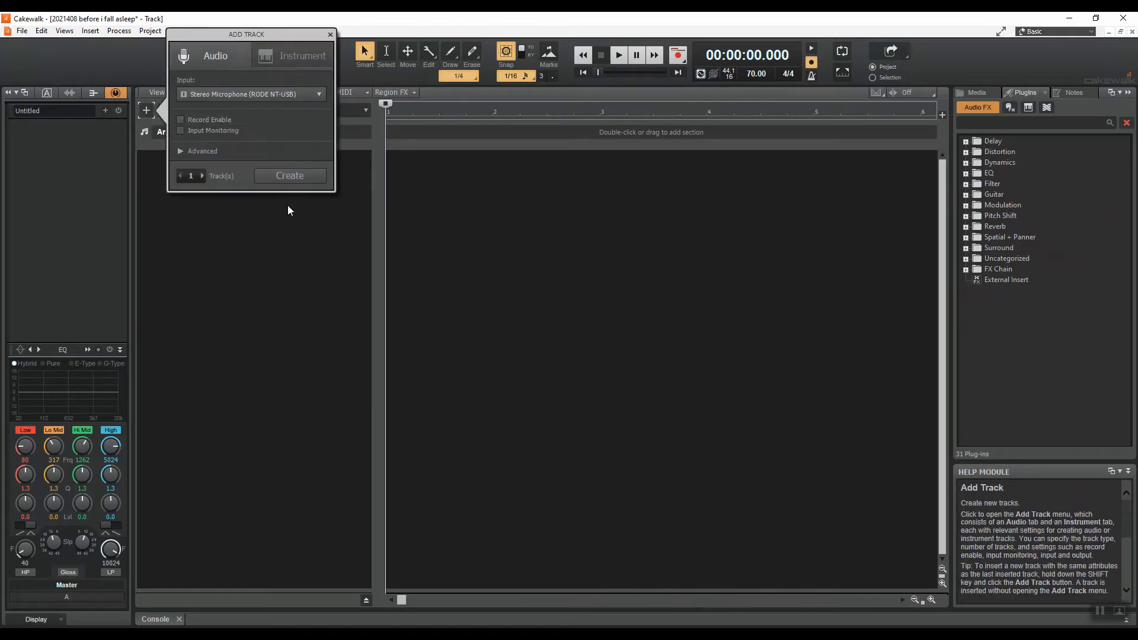
left_click(290, 175)
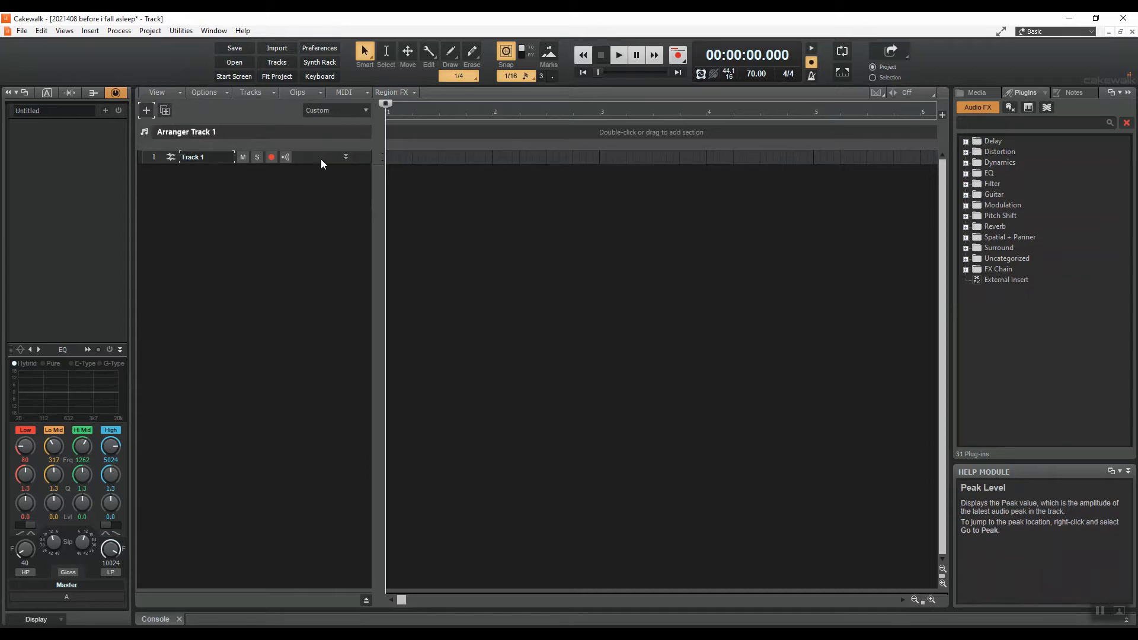
left_click_drag(321, 165, 318, 273)
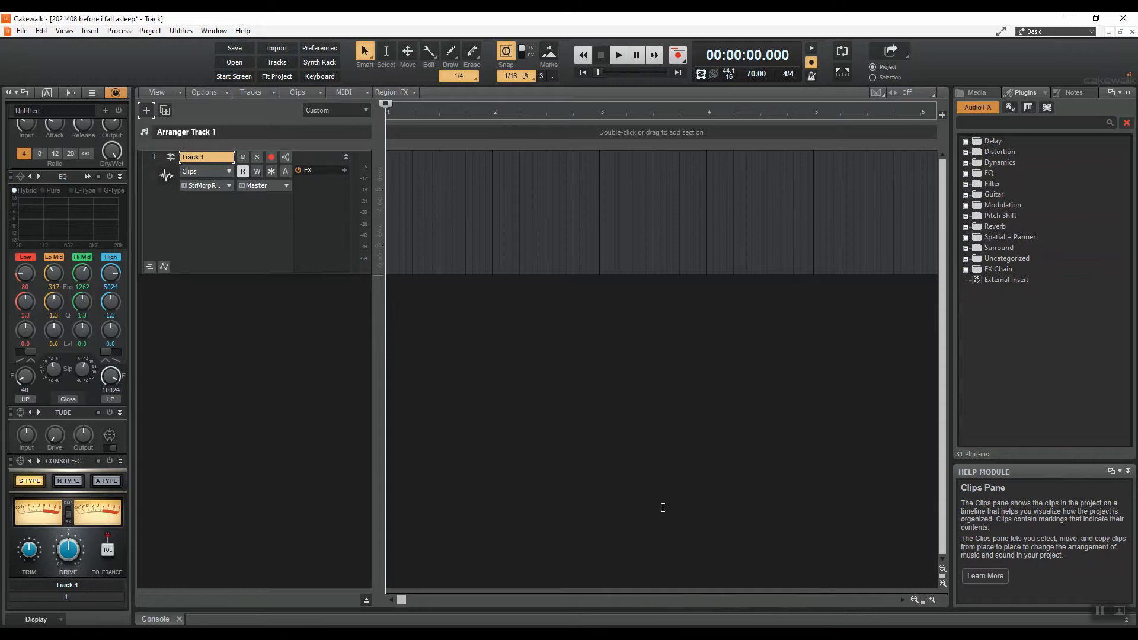
Add Cymatics - Serendipity - 70 BPM D Min from File Explorer to the start of Track 1 in Cakewalk and play it briefly.
key("alt+Tab")
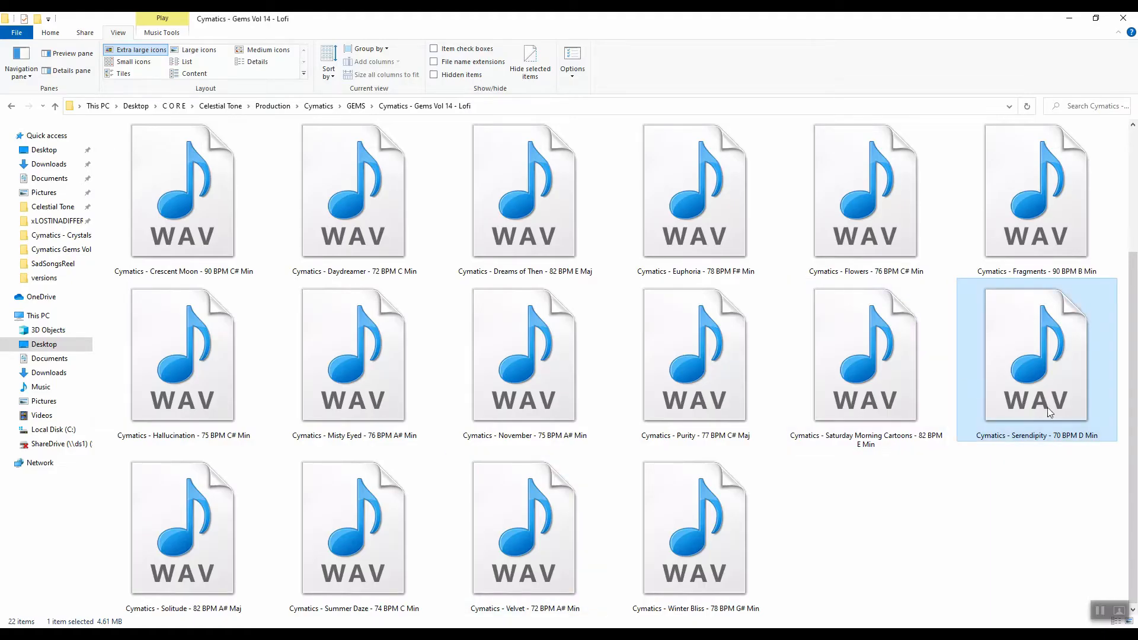
left_click_drag(1027, 406, 424, 148)
key("space")
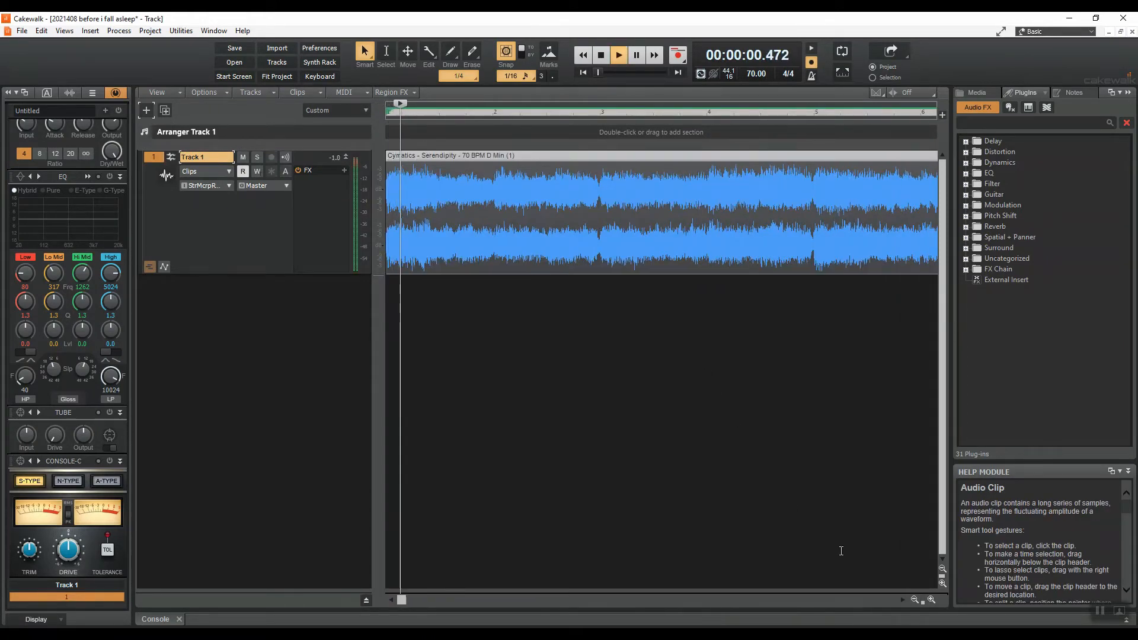
left_click(914, 600)
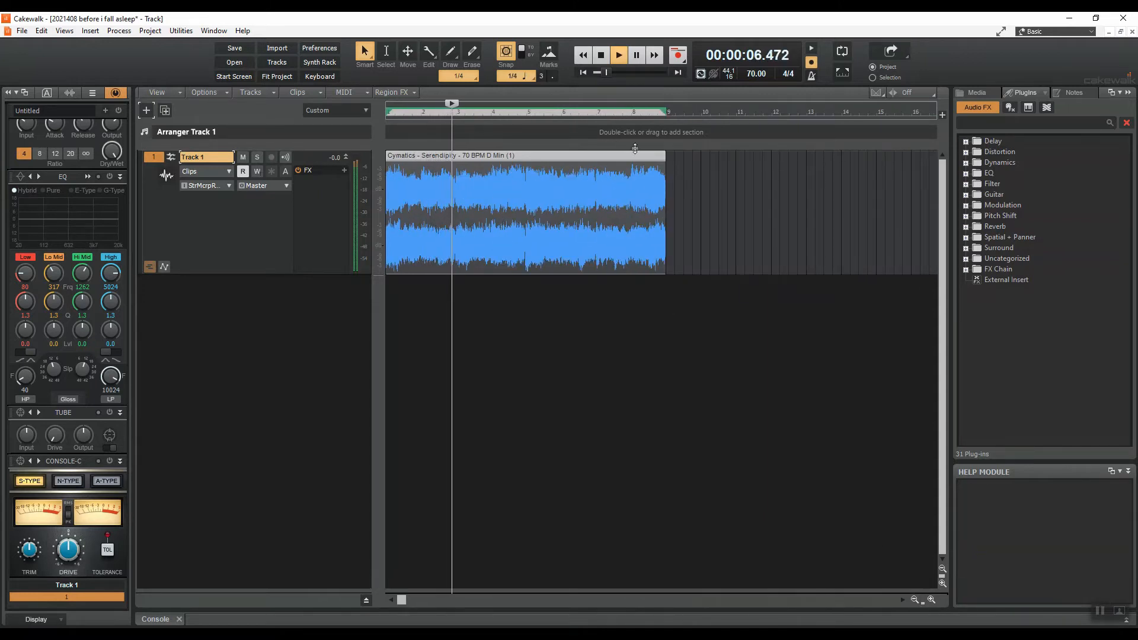
left_click(508, 110)
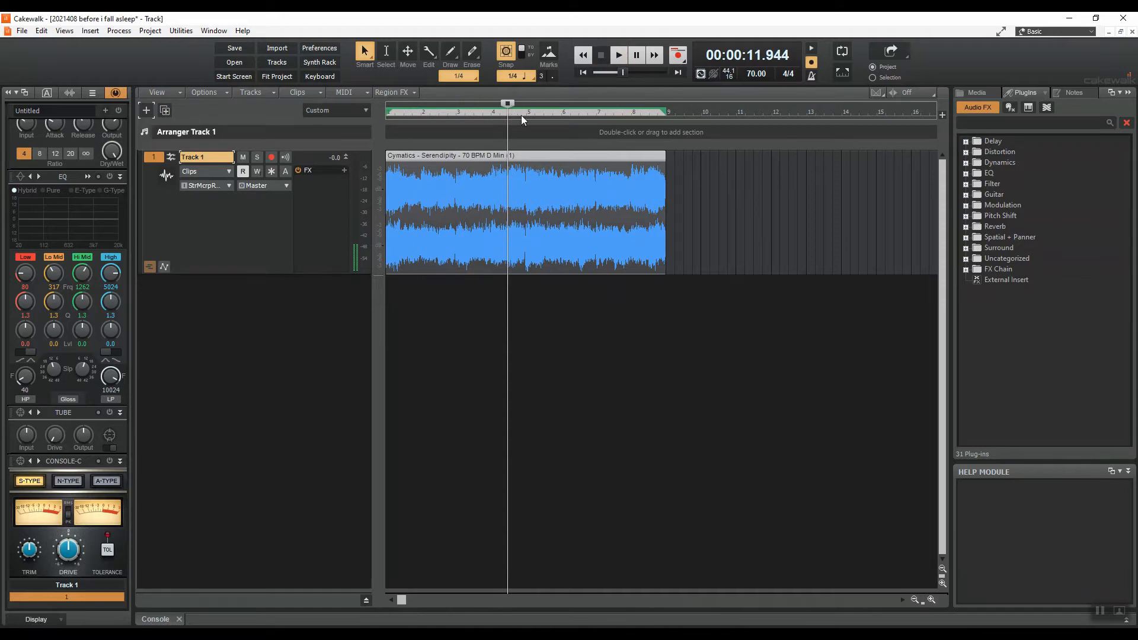
Rename Track 1 as Intro.
left_click(915, 600)
left_click(915, 600)
left_click(915, 600)
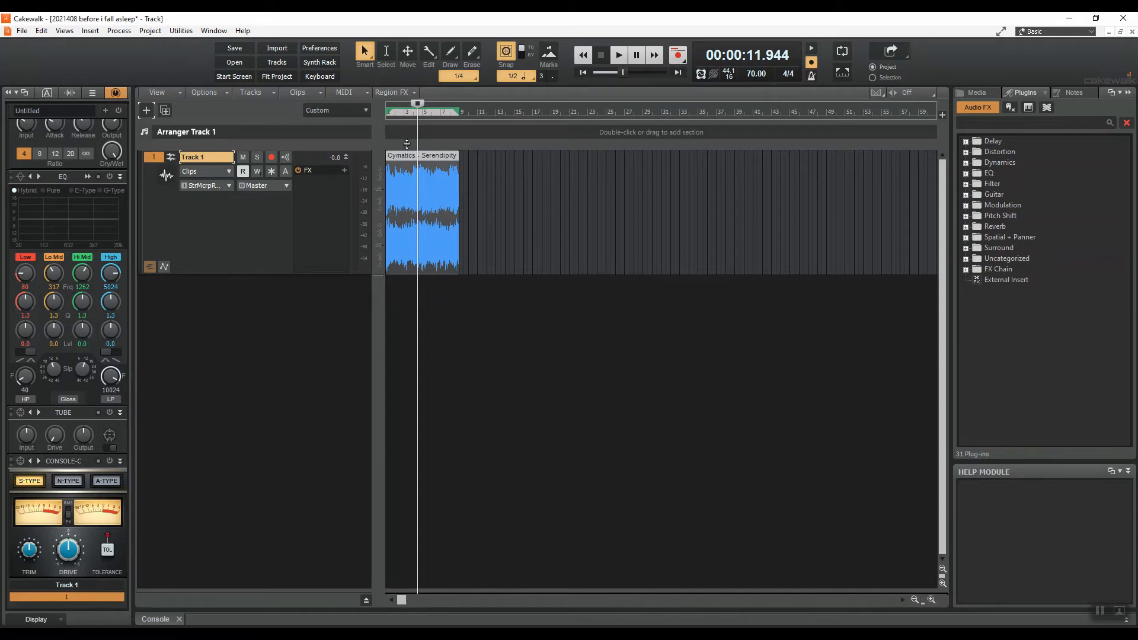
double_click(211, 157)
type("i")
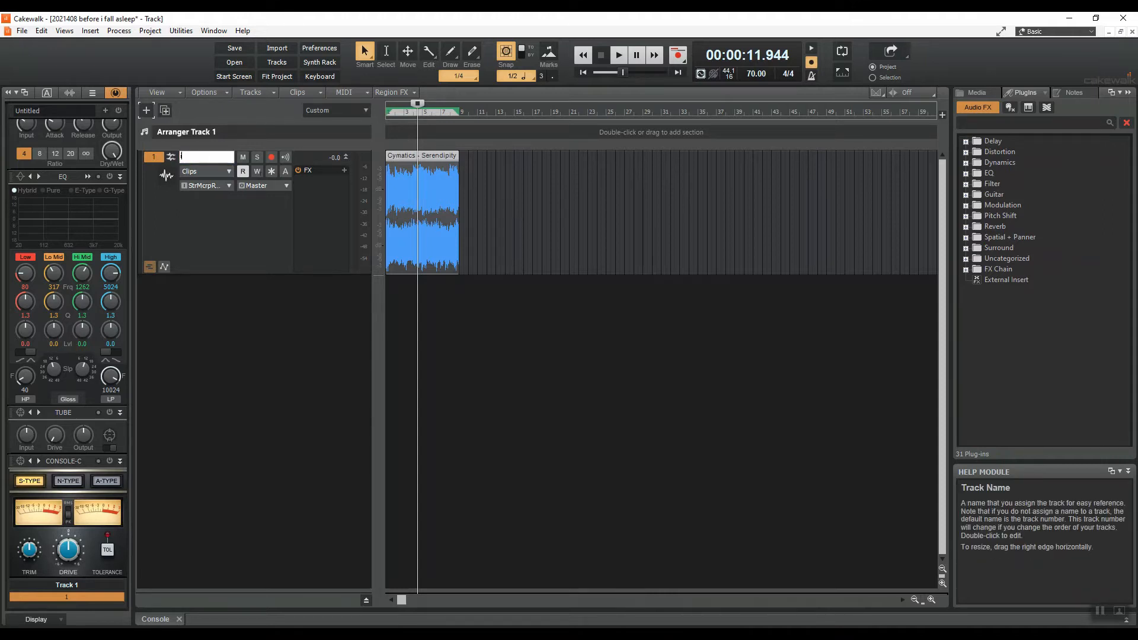
type("ntro")
key("Return")
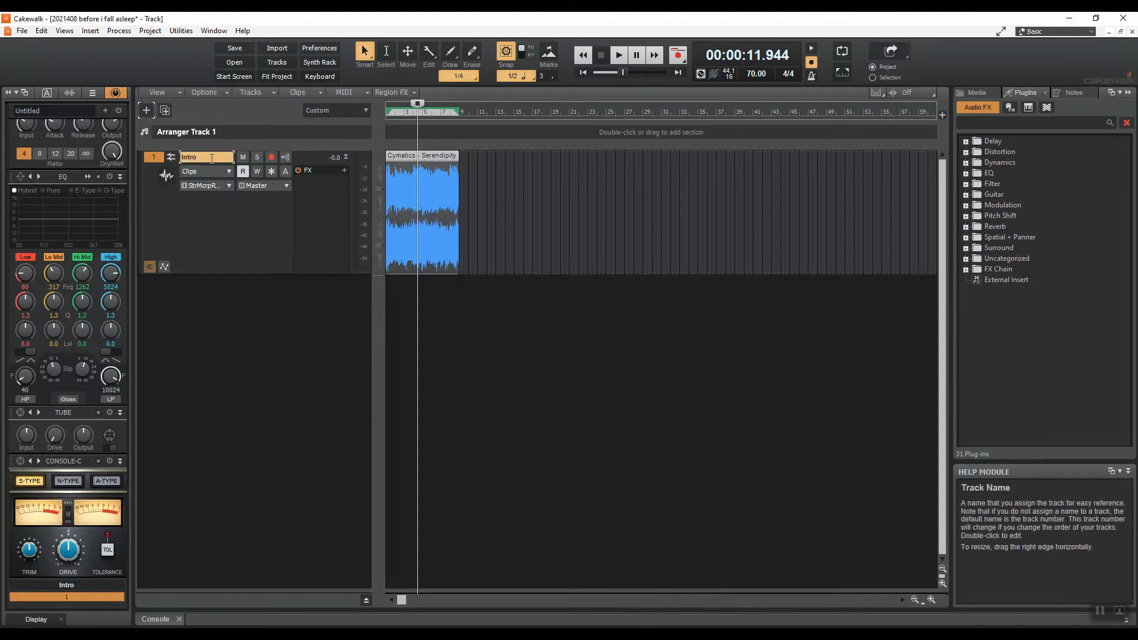
key("alt+Tab")
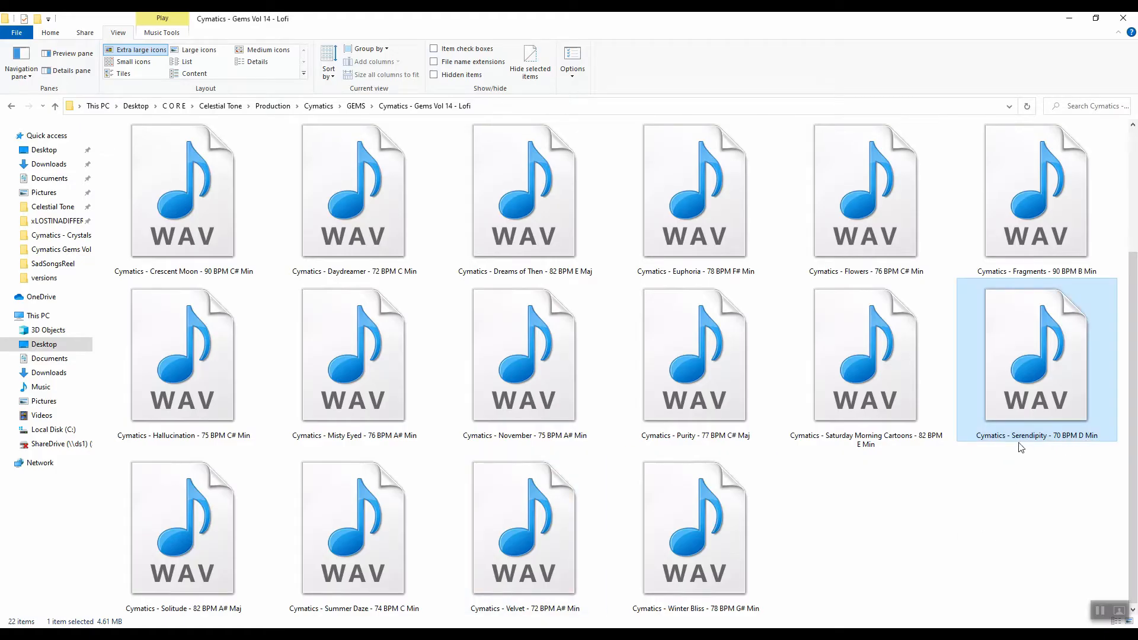
left_click(320, 635)
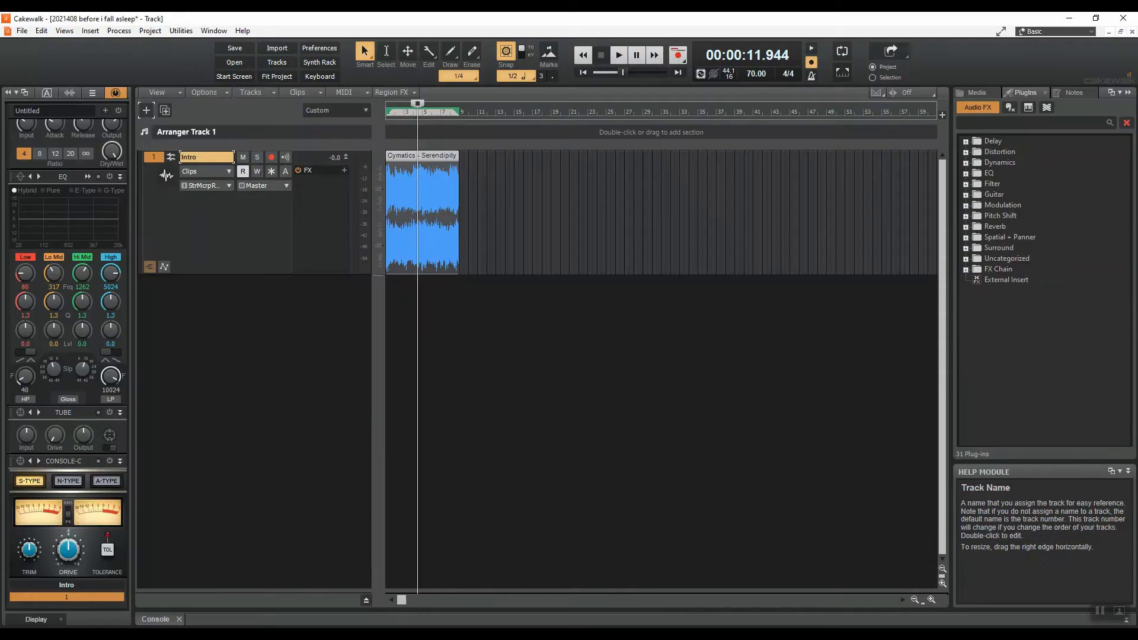
Reduce the Intro track's height and duplicate the track once as track 2, with properties, effects and sends but without events.
mouse_move(419, 105)
left_mouse_down()
mouse_move(386, 106)
mouse_move(415, 142)
mouse_move(458, 143)
mouse_move(353, 166)
mouse_move(356, 263)
left_mouse_up()
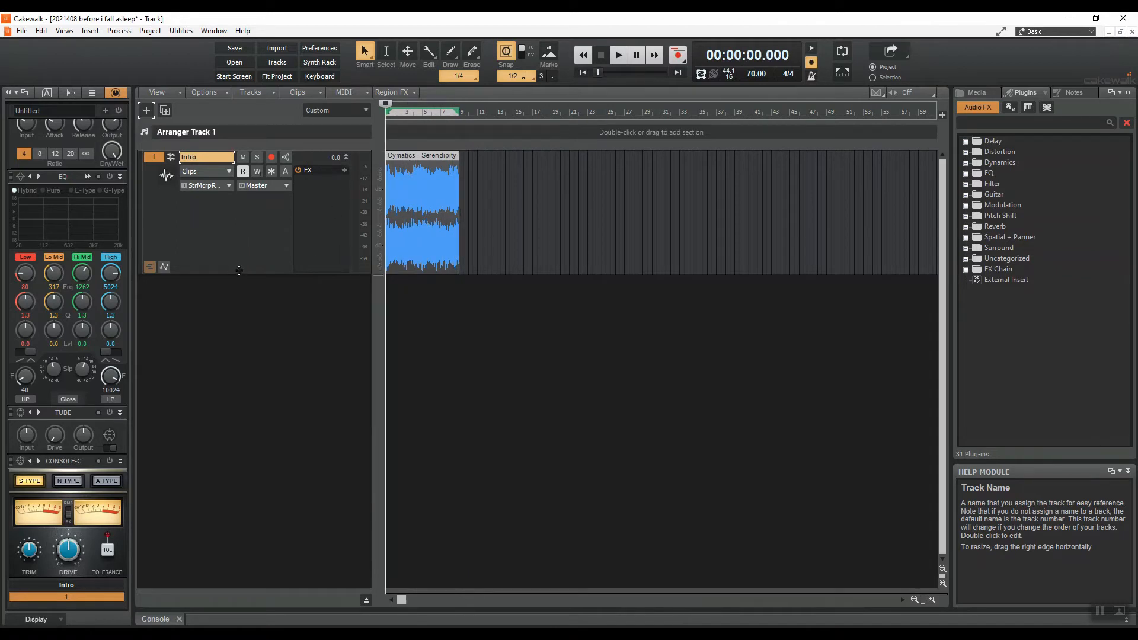
left_click_drag(239, 271, 246, 237)
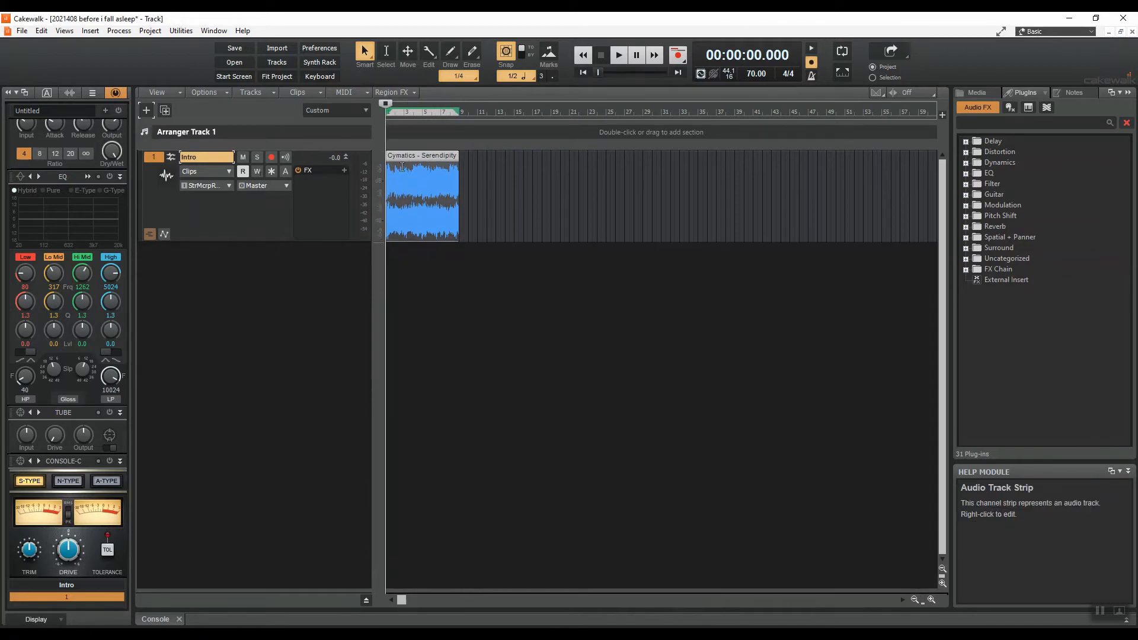
right_click(211, 206)
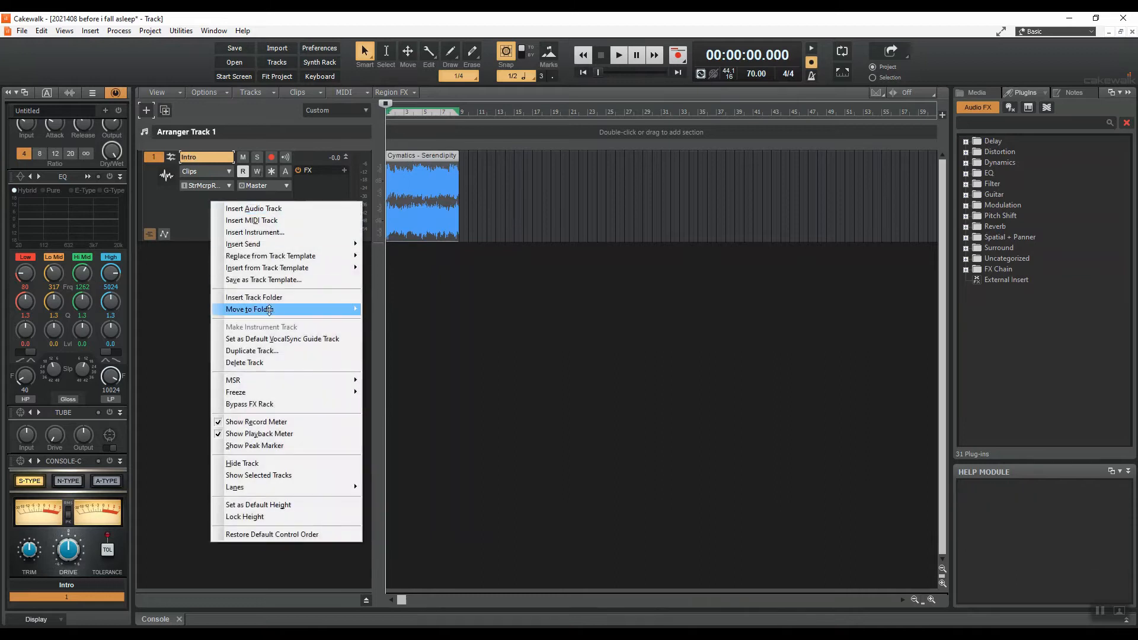
left_click(265, 353)
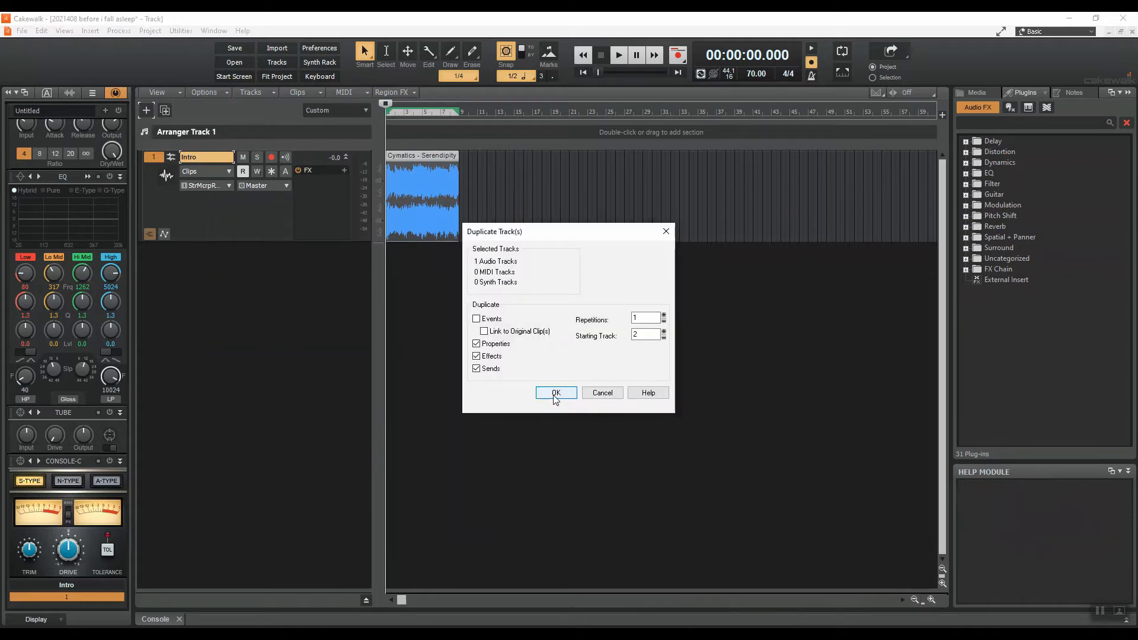
left_click(555, 394)
Place copies of the Serendipity clip back to back on Track 2 from bar 9 to bar 33.
left_click_drag(453, 197, 561, 268)
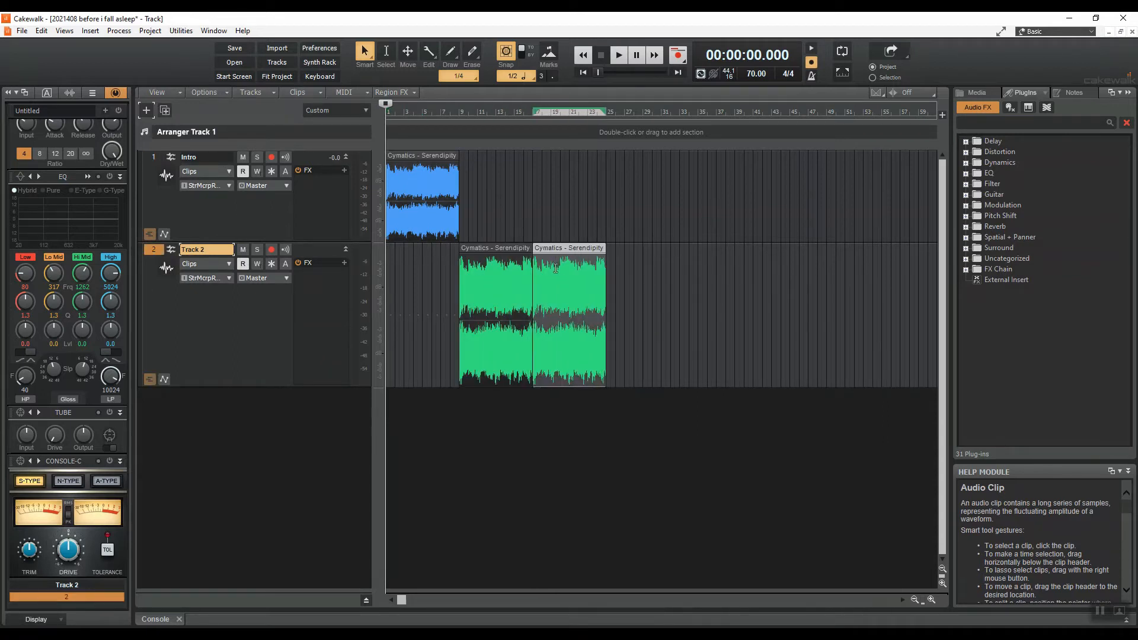
left_click_drag(493, 248, 640, 296)
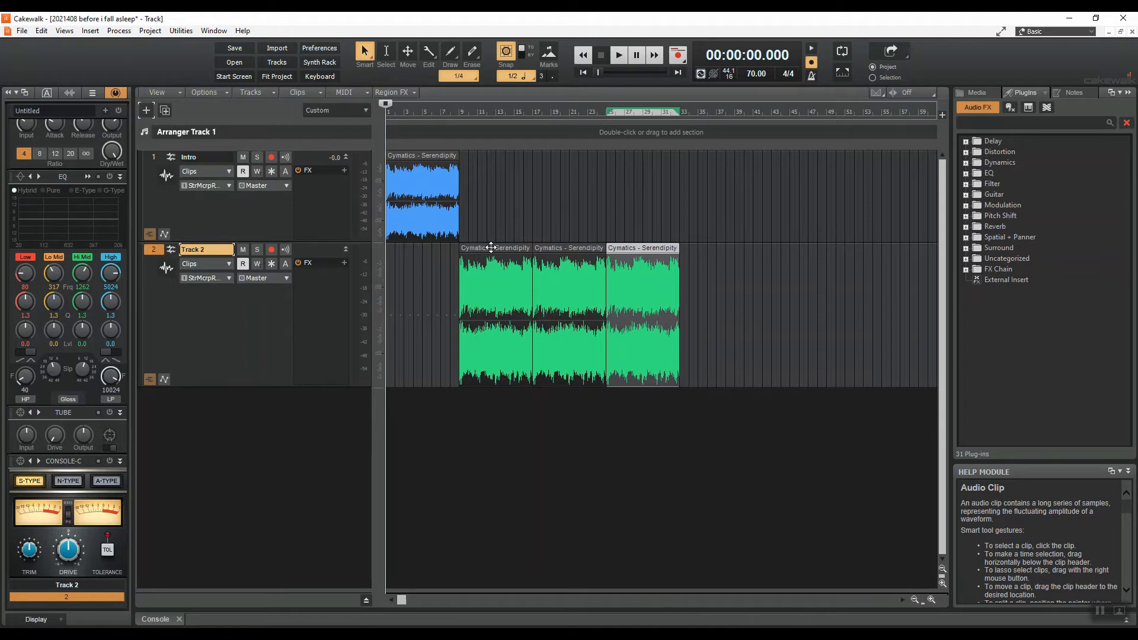
left_click_drag(491, 249, 732, 303)
left_click(806, 291)
key("ctrl+z")
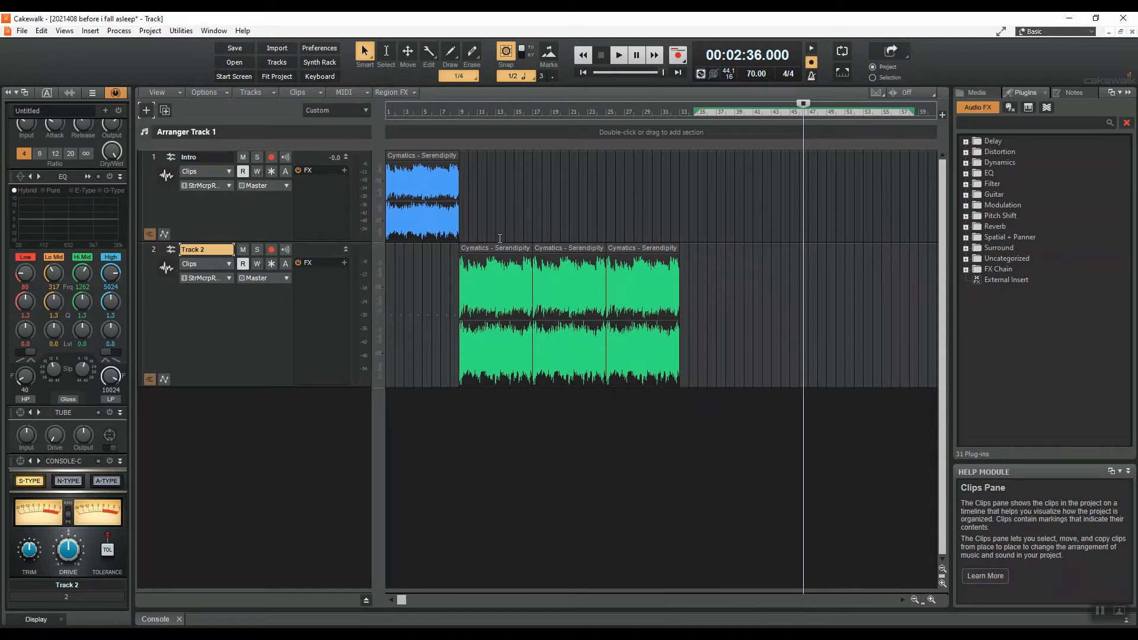
Copy the first Track 2 clip to bar 33, directly after the third clip.
left_click_drag(492, 247, 715, 316)
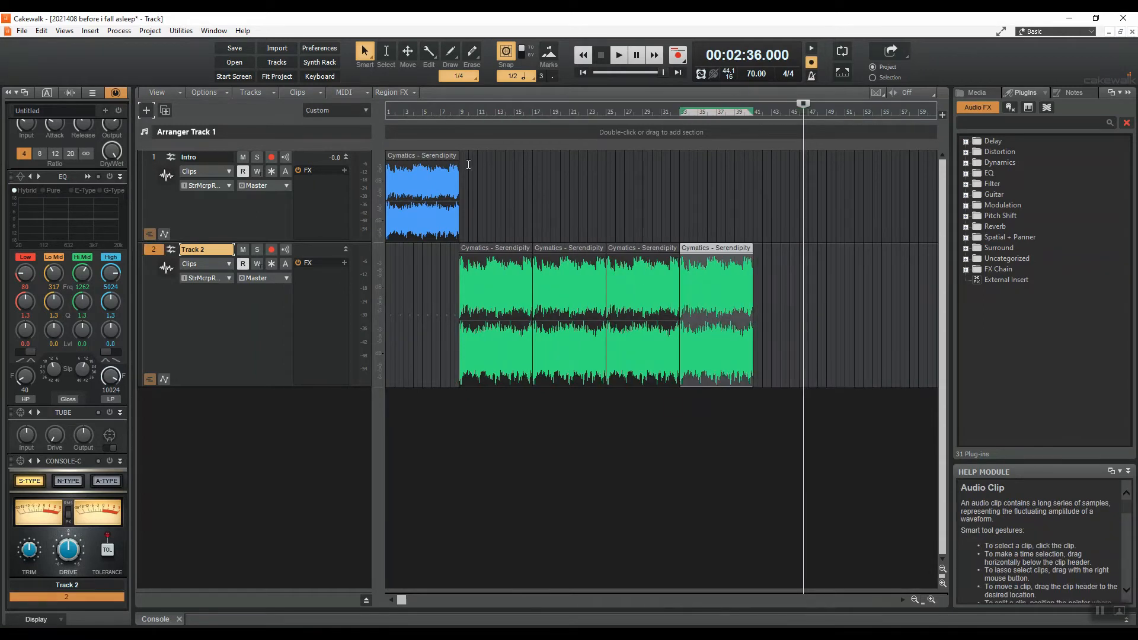
Play the transition from the Intro clip into the Track 2 clips and turn on the metronome during playback.
left_click(437, 109)
key("space")
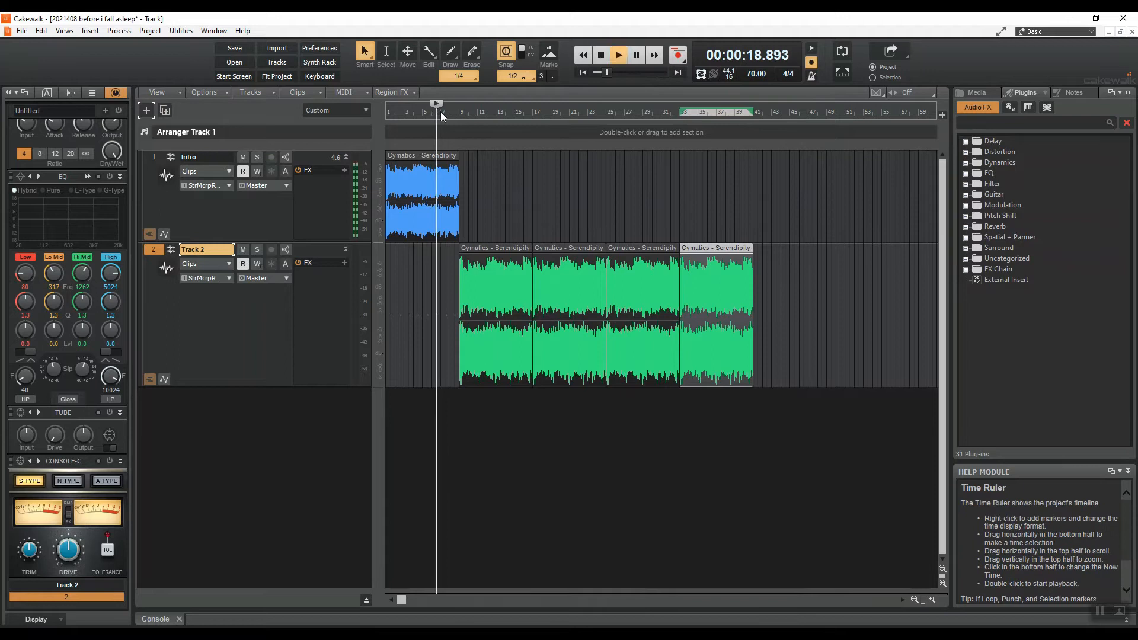
left_click(932, 600)
left_click(932, 600)
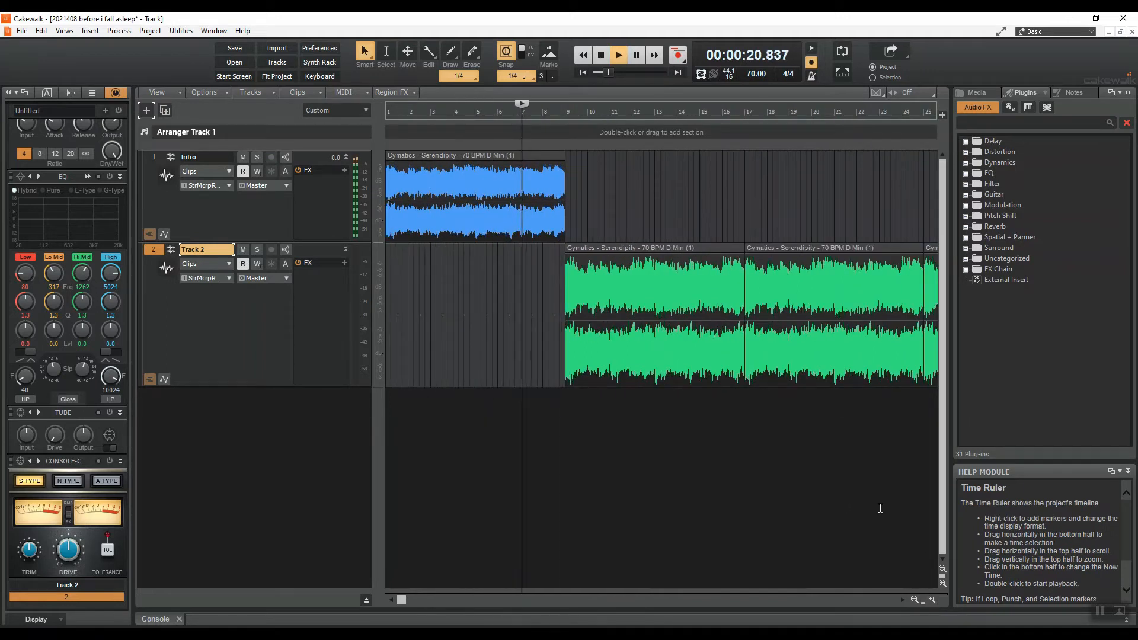
left_click(811, 48)
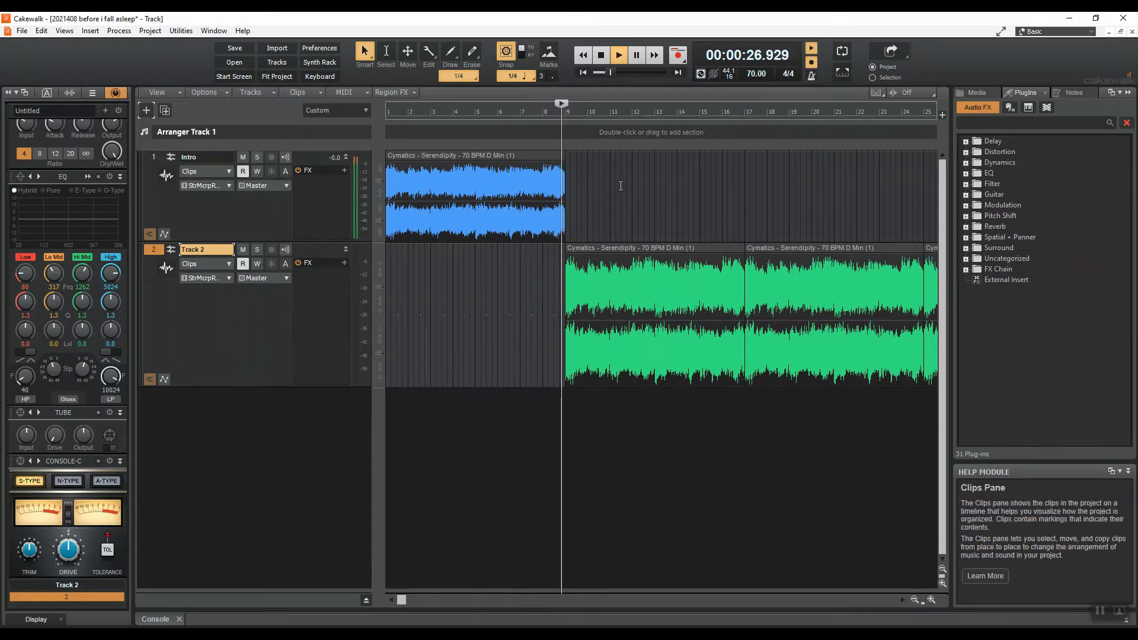
key("space")
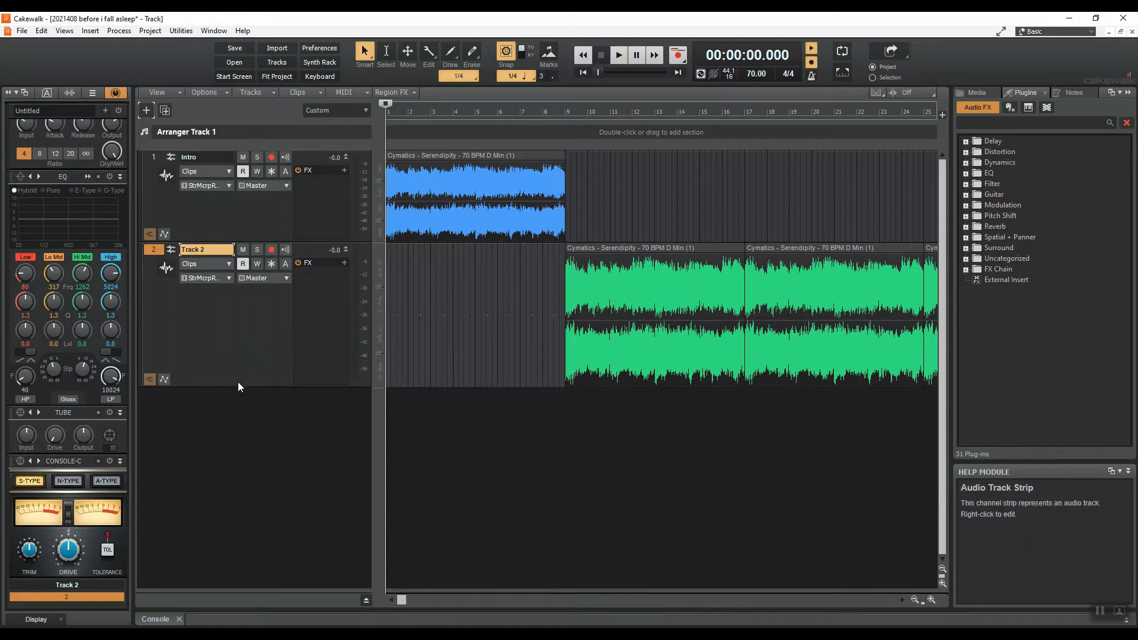
Reduce Track 2's height and insert the Sonitus Equalizer plug-in into the Intro track's FX rack.
left_click_drag(238, 387, 249, 290)
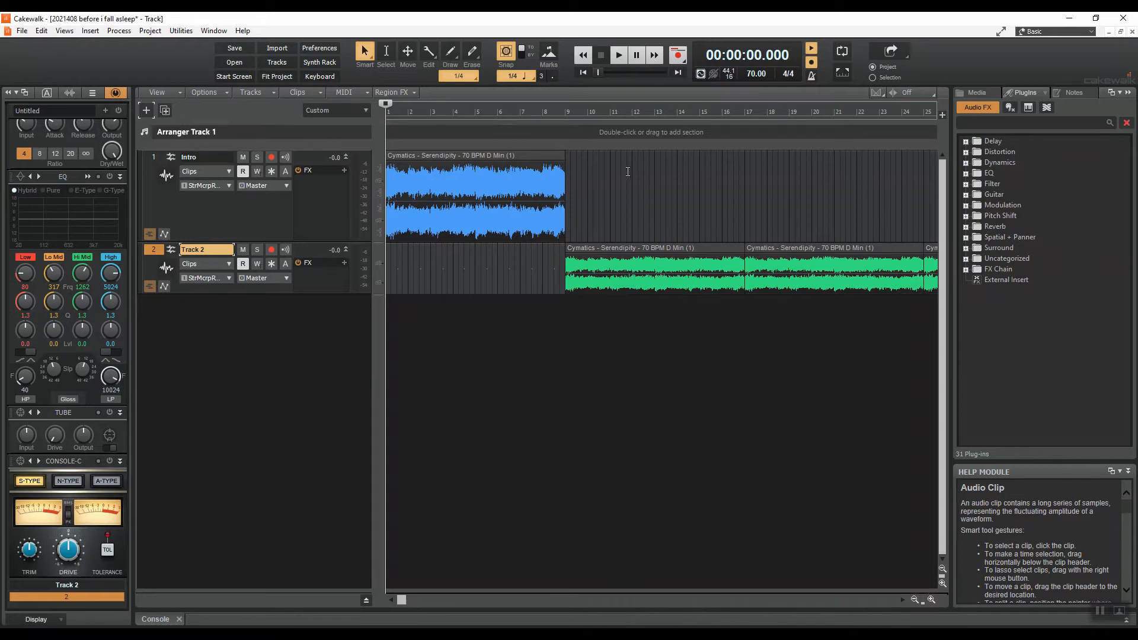
left_click(563, 119)
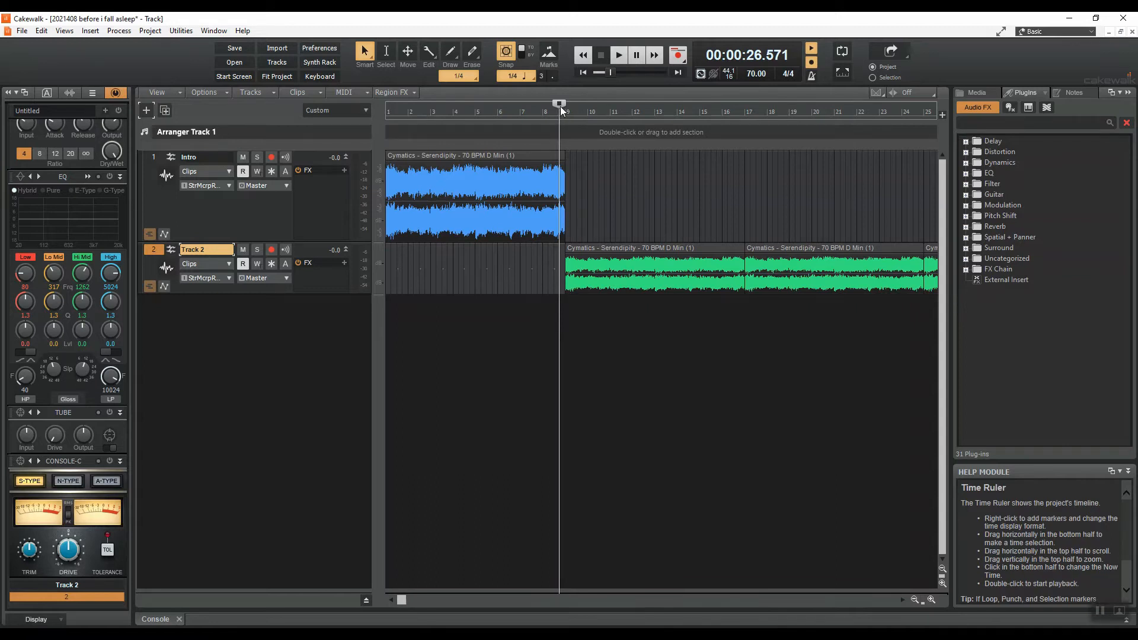
left_click_drag(562, 112, 590, 117)
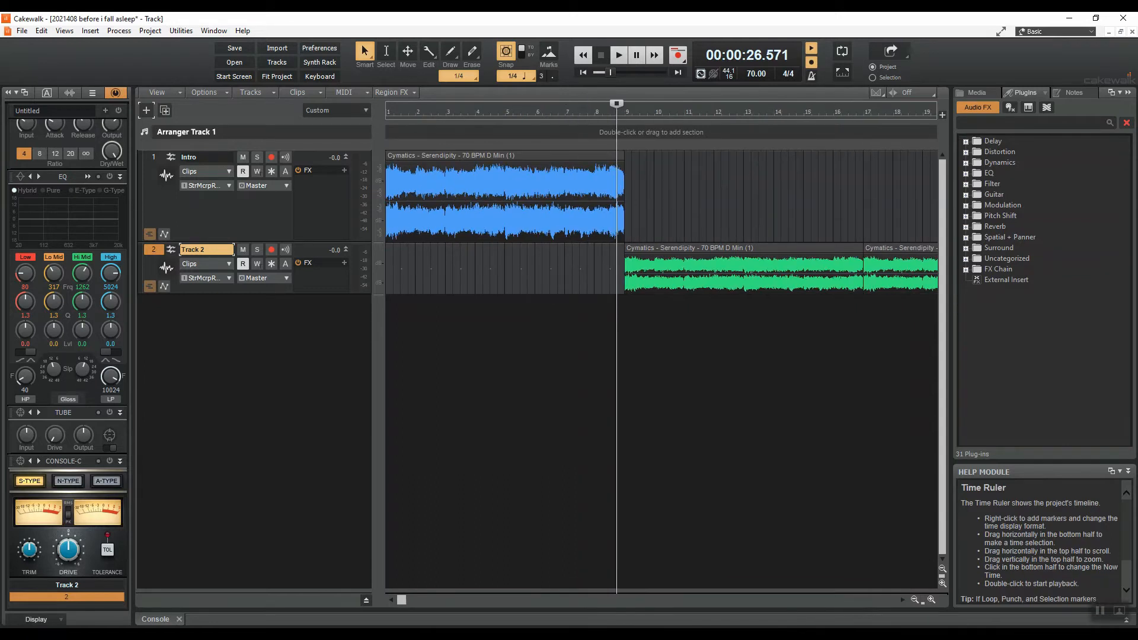
left_click(965, 174)
left_click_drag(995, 200, 311, 219)
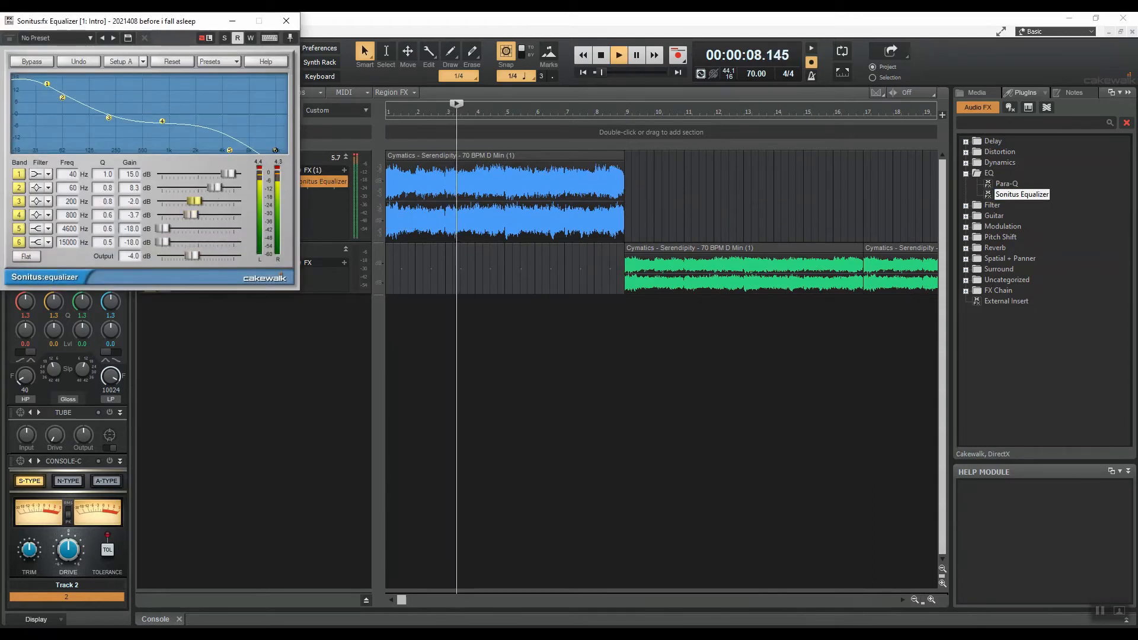
Set the Intro equalizer's gains to -10.1 dB at 60 Hz, -6.8 dB at 200 Hz and 13.4 dB at 800 Hz, and close it.
left_click_drag(194, 201, 226, 218)
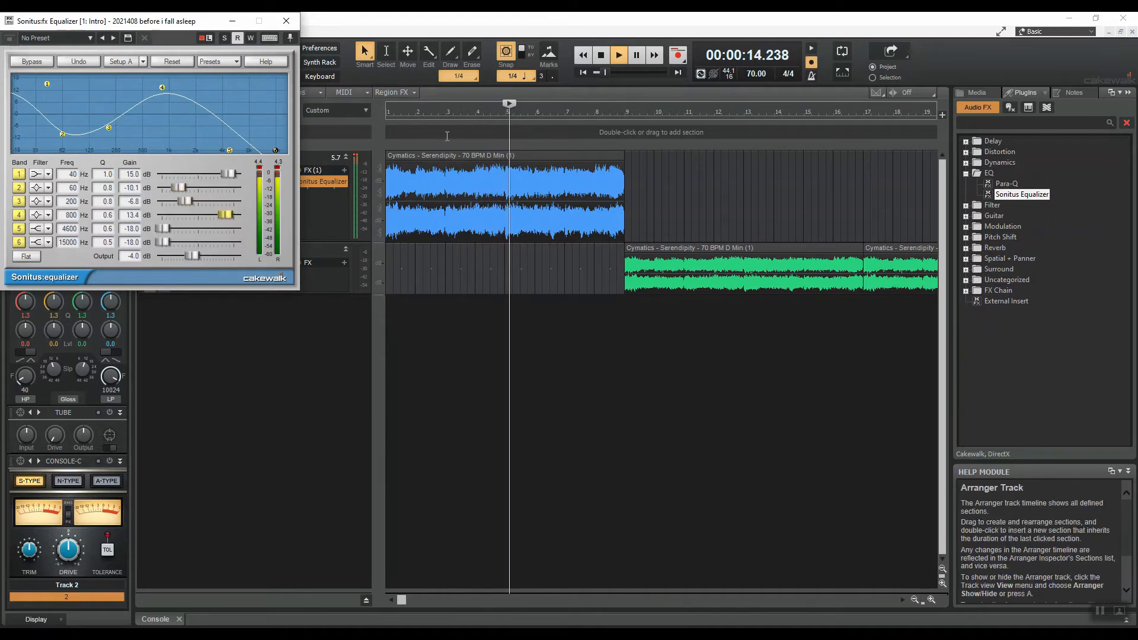
key("space")
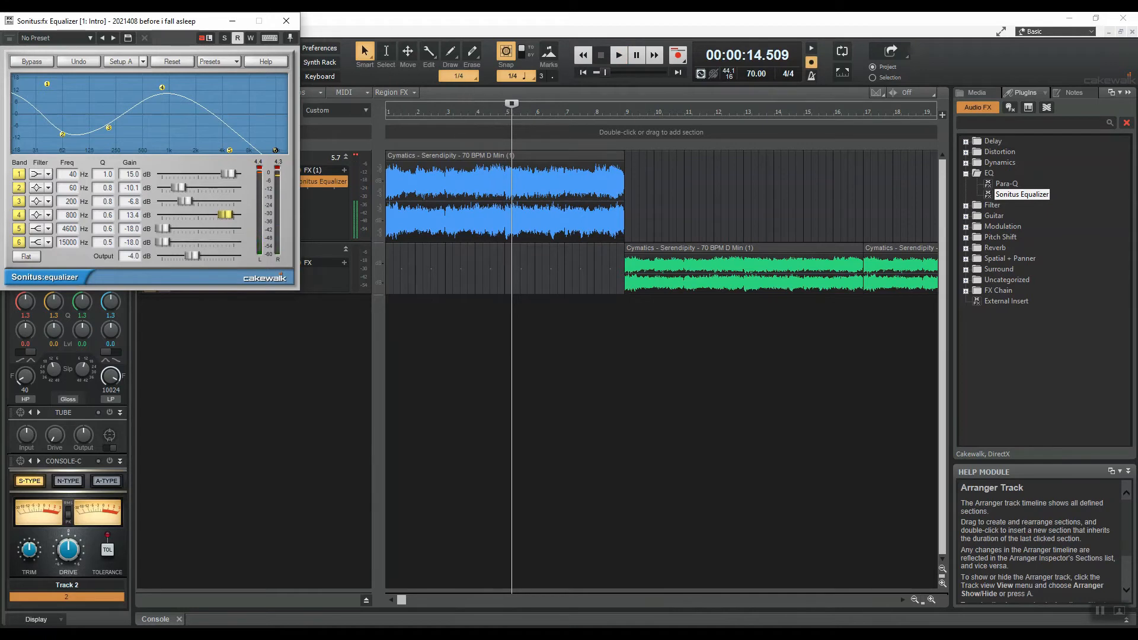
key("Escape")
Play the transition from the filtered Intro clip into the Track 2 clips around bar 9.
key("space")
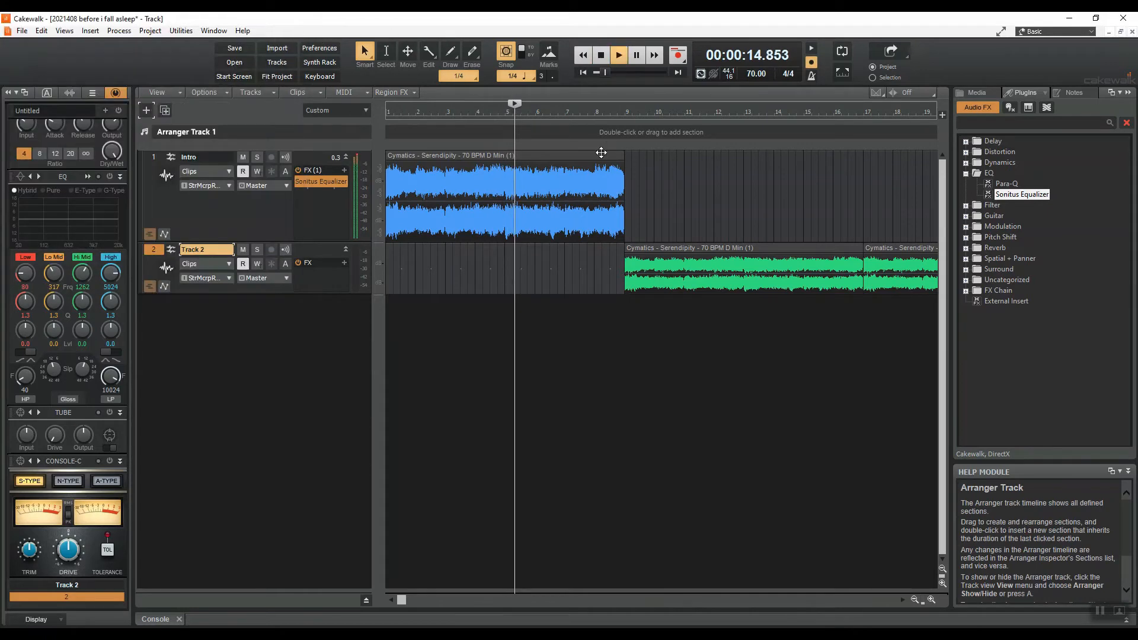
left_click(602, 112)
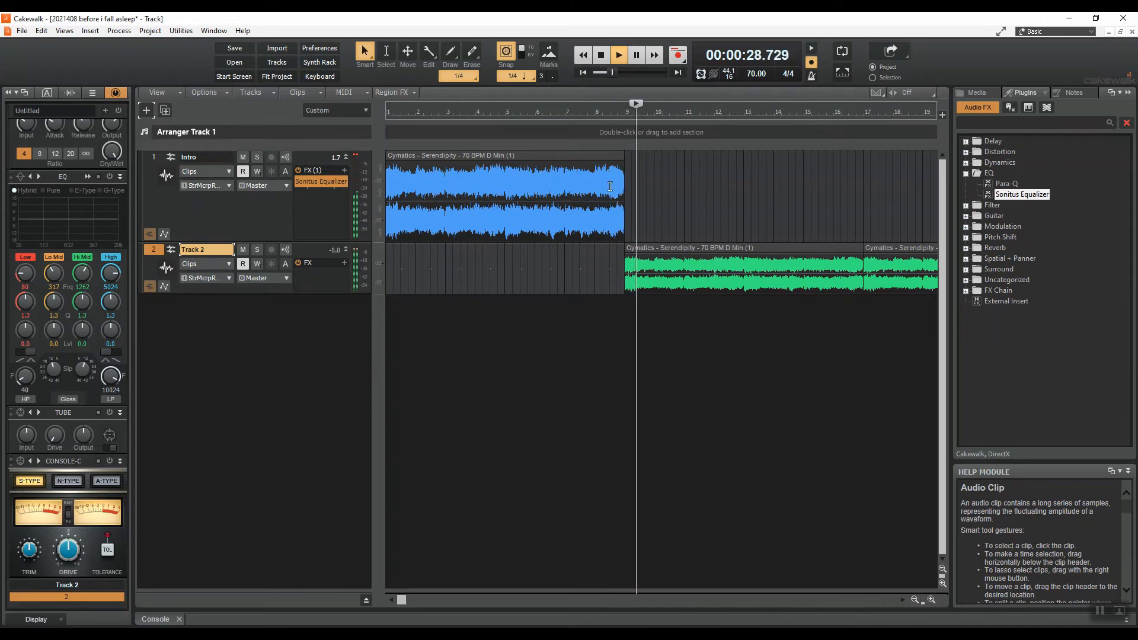
key("space")
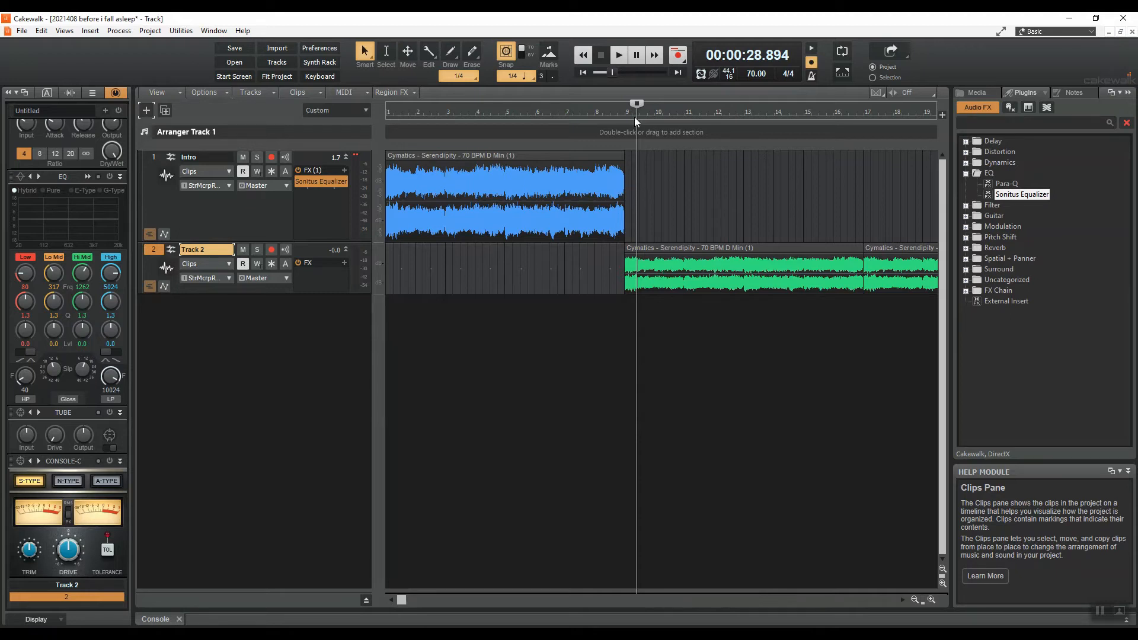
mouse_move(634, 116)
left_mouse_down()
mouse_move(585, 94)
mouse_move(624, 122)
mouse_move(607, 131)
left_mouse_up()
key("space")
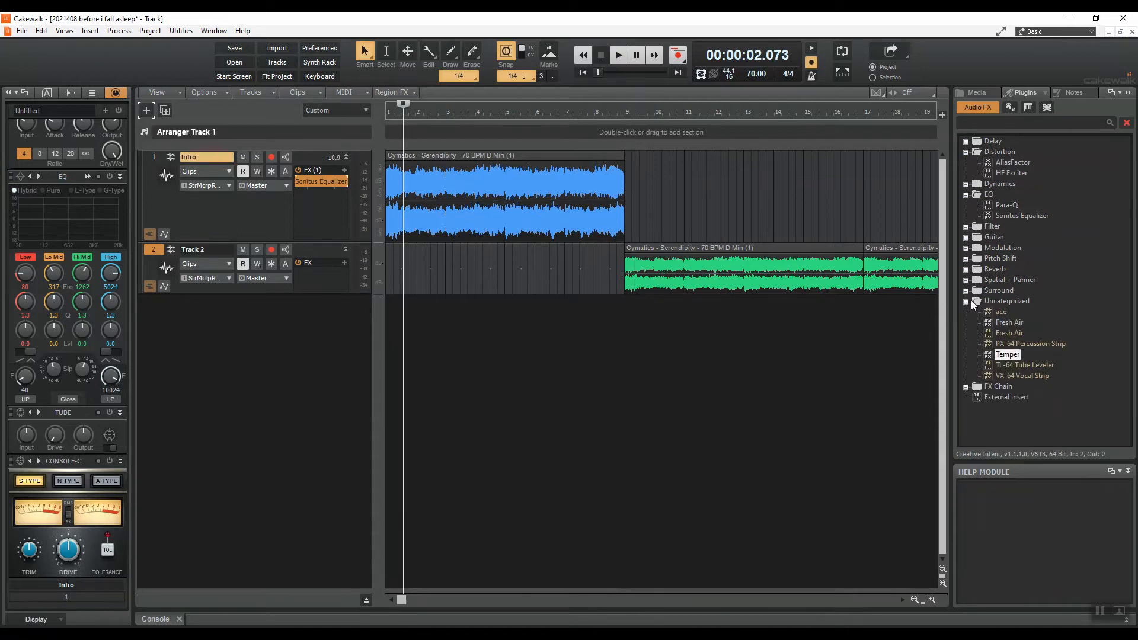
Insert the Louder and Scooped mastering FX chain into the Intro track's FX rack.
left_click(965, 312)
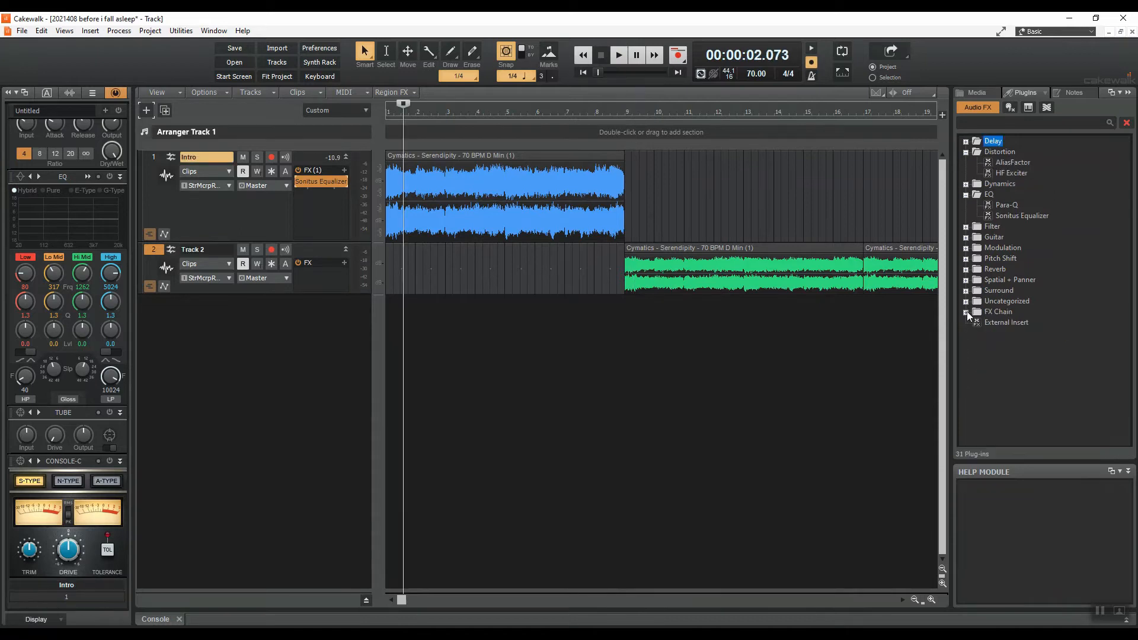
left_click(978, 344)
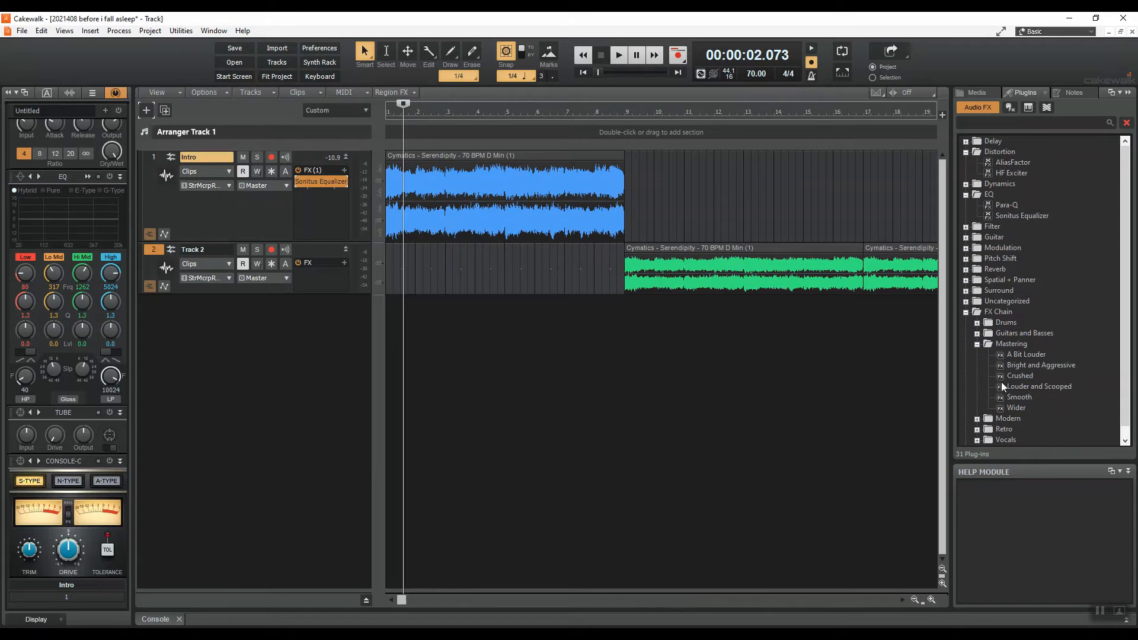
left_click_drag(1038, 386, 329, 201)
Lower the Louder and Scooped input to -3.9 dB and output to -6.5 dB while auditioning the intro, and close the effect.
key("space")
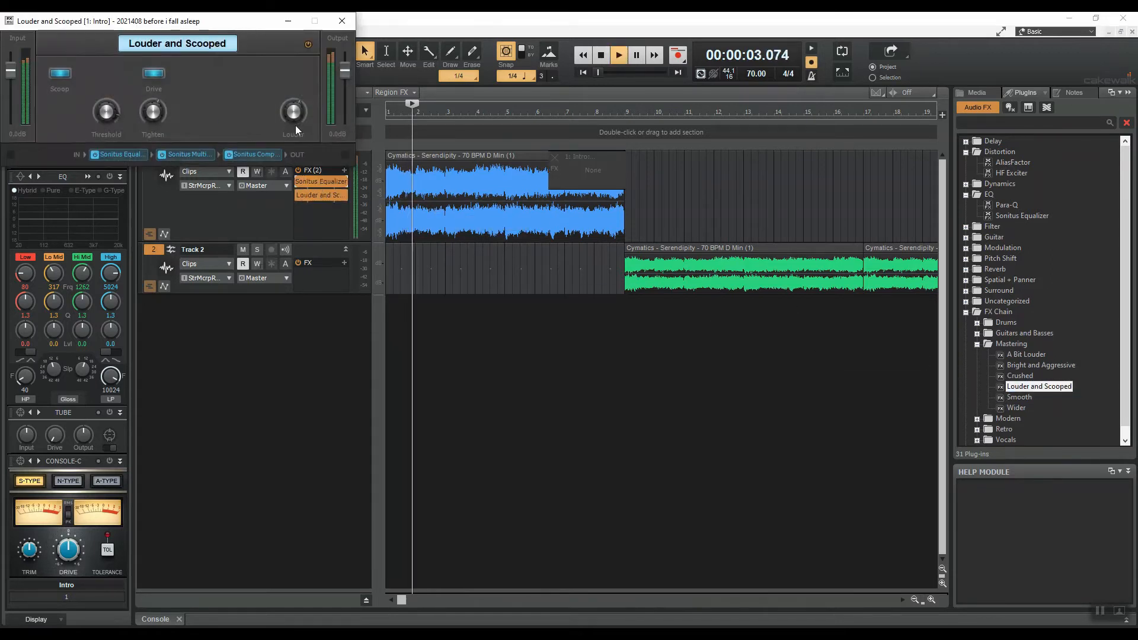
scroll(344, 72, "down", 5)
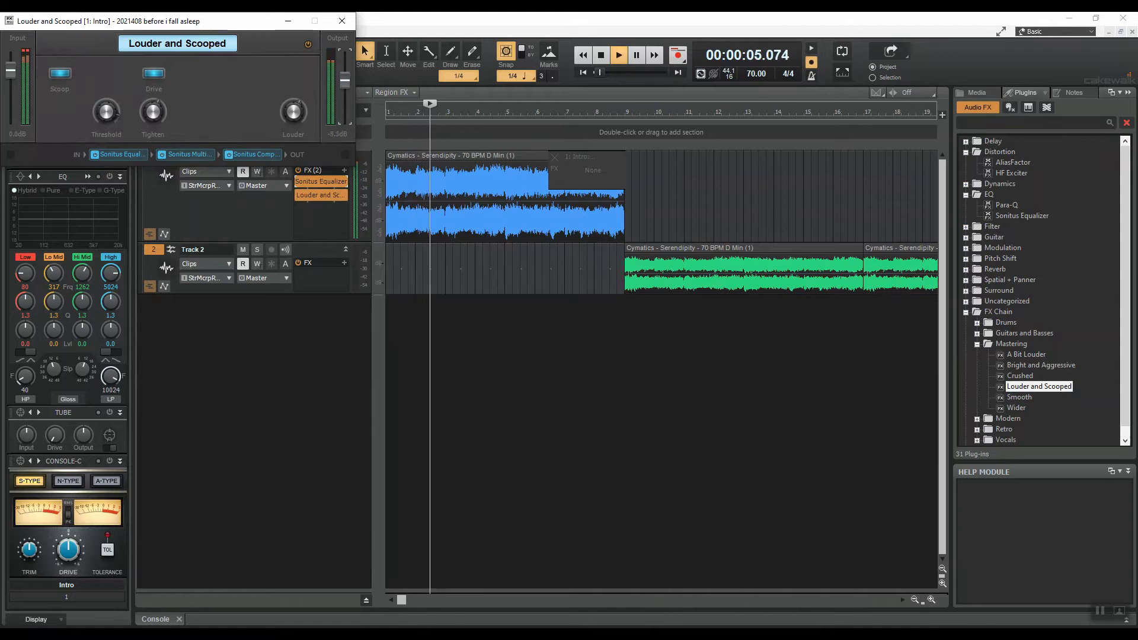
left_click_drag(10, 70, 11, 76)
key("space")
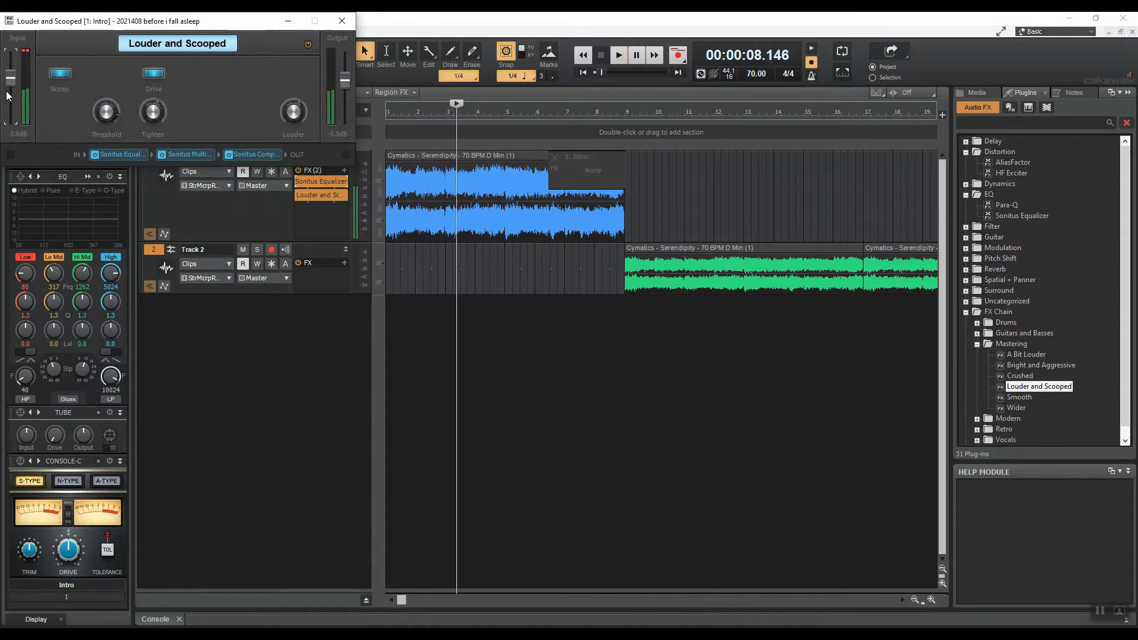
key("space")
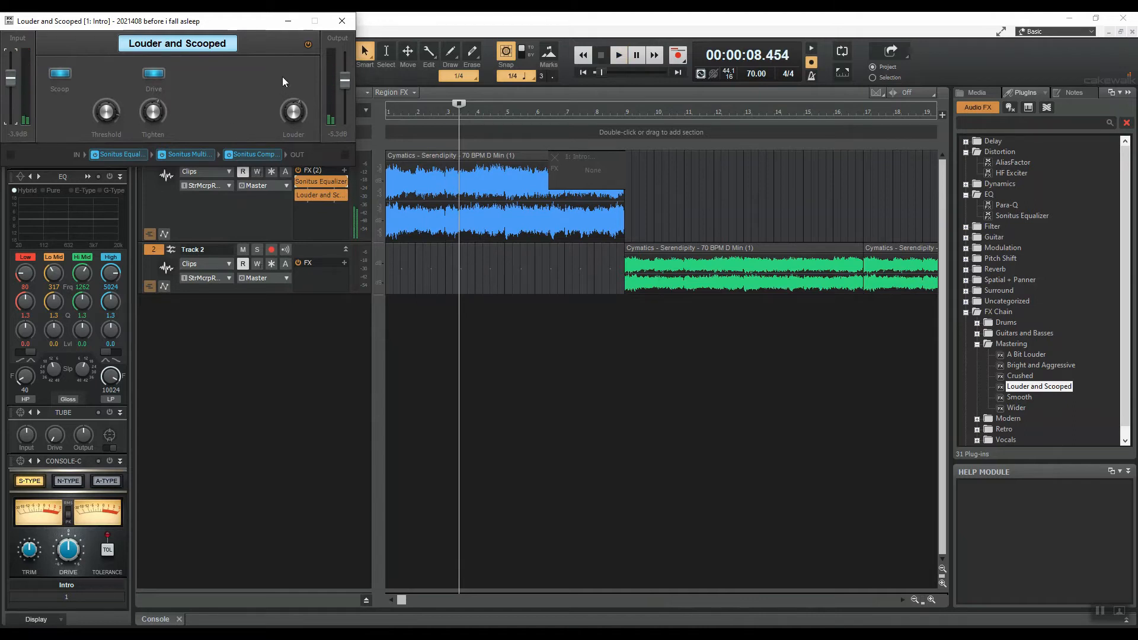
mouse_move(294, 118)
left_click_drag(294, 119, 294, 119)
key("space")
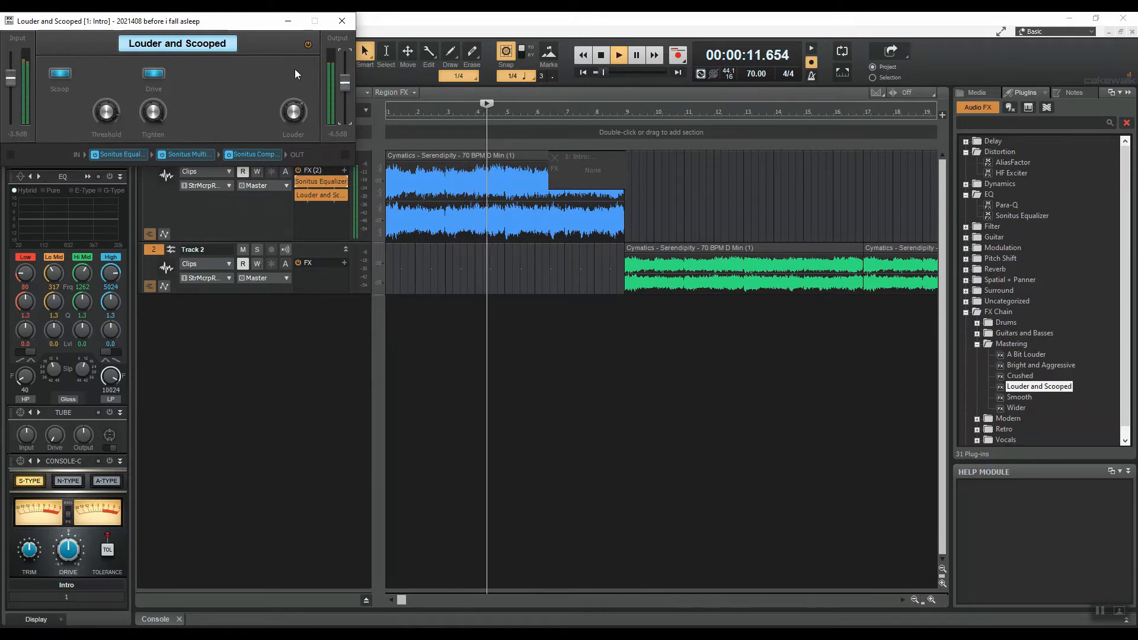
left_click_drag(108, 116, 108, 122)
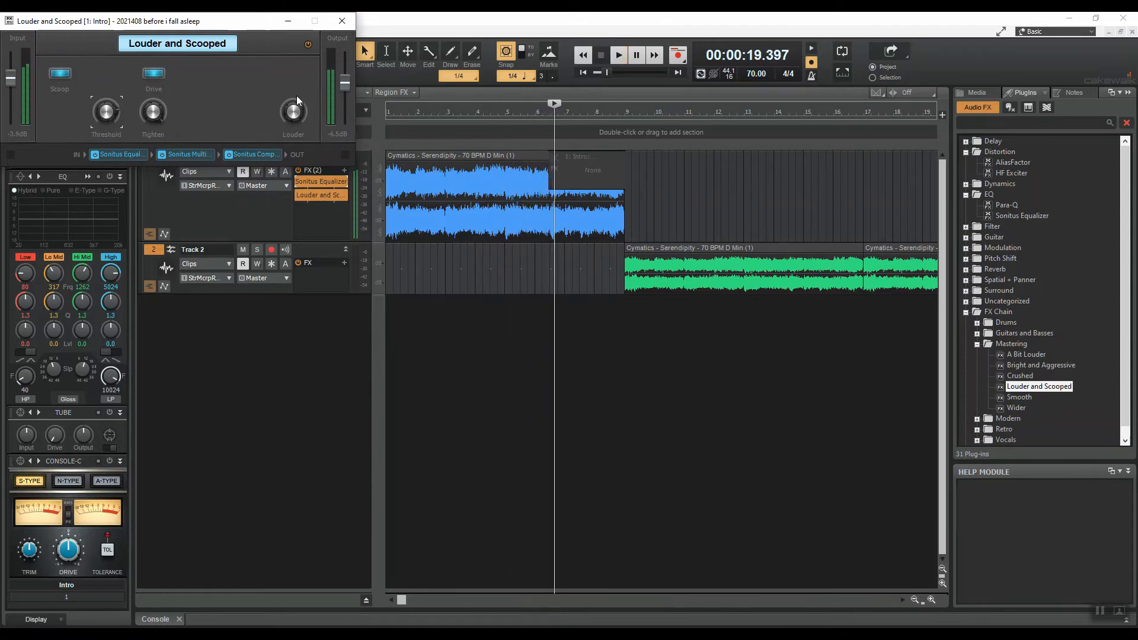
left_click(342, 21)
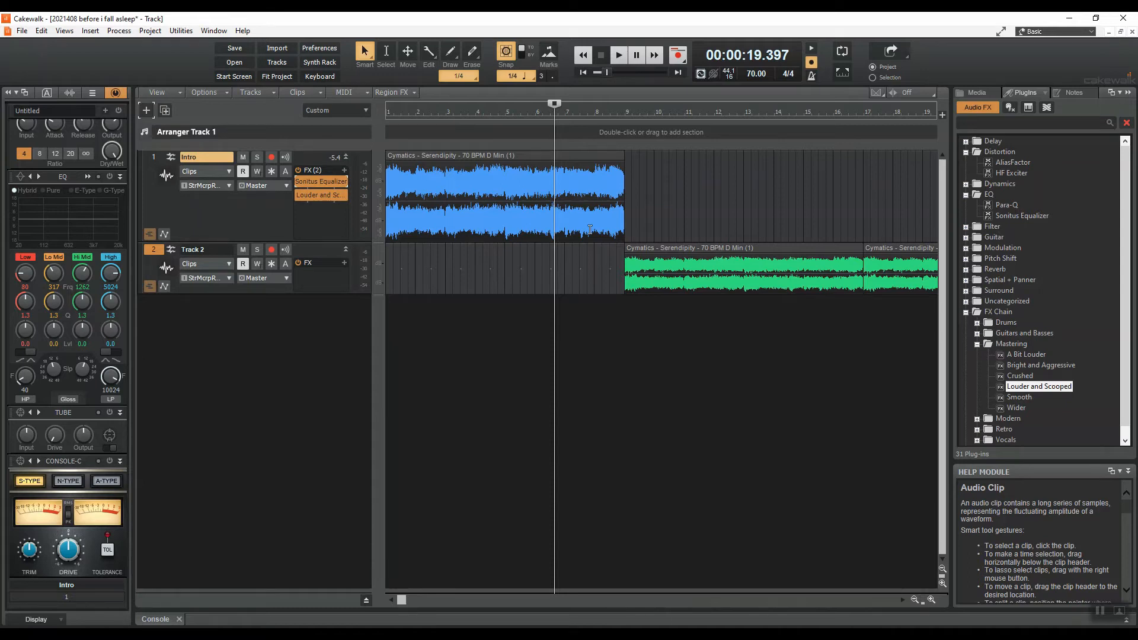
Insert the BREVERB 2 Cakewalk reverb on the Intro track and lower its dry level to -11.0 while playing the intro.
left_click(966, 270)
left_click_drag(995, 281, 302, 209)
left_click_drag(552, 107, 342, 78)
key("space")
mouse_move(435, 158)
left_mouse_down()
mouse_move(432, 173)
mouse_move(433, 163)
left_mouse_up()
key("space")
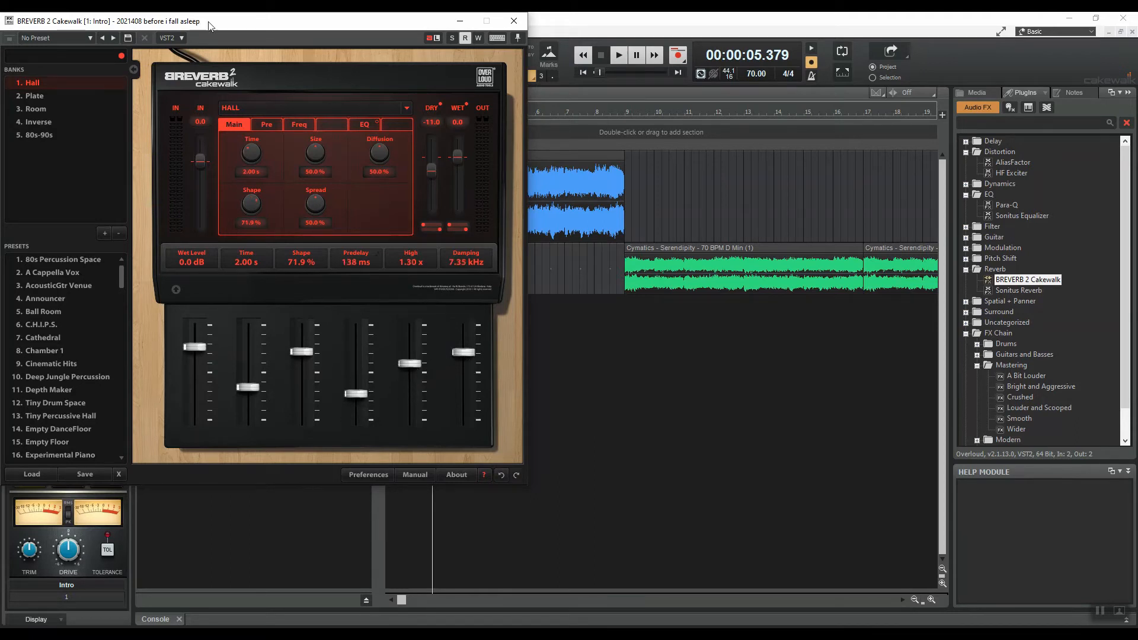
left_click_drag(208, 26, 760, 160)
key("space")
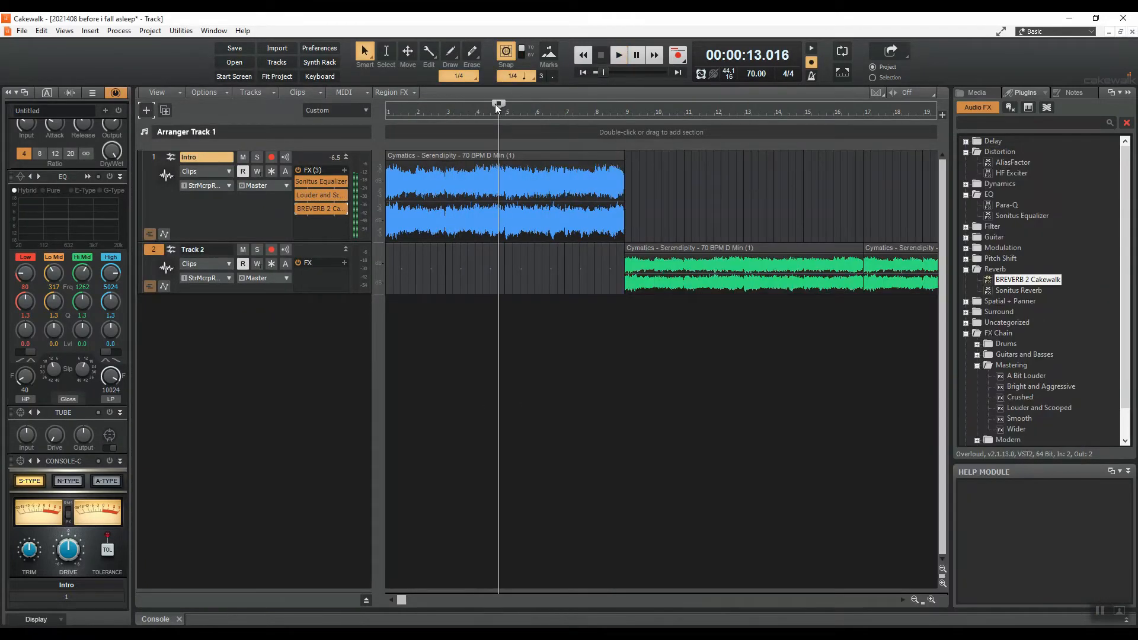
Shorten the Intro clip to end at bar 4, shift the Track 2 clips to start there, and return the playhead to the start.
left_click_drag(496, 105, 477, 120)
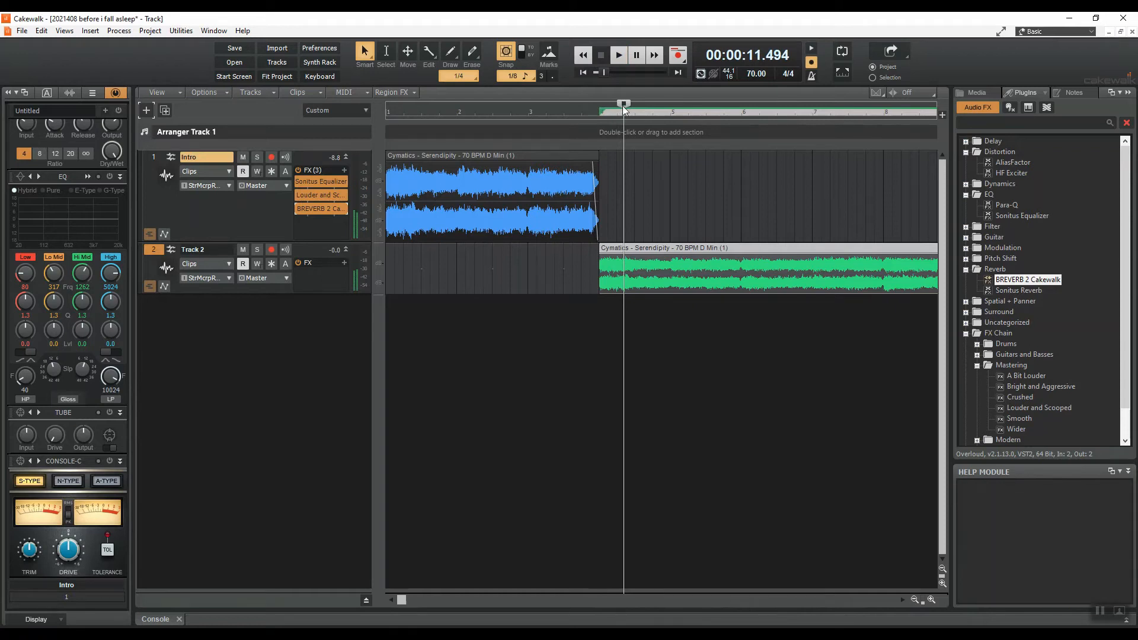
left_click_drag(622, 106, 351, 126)
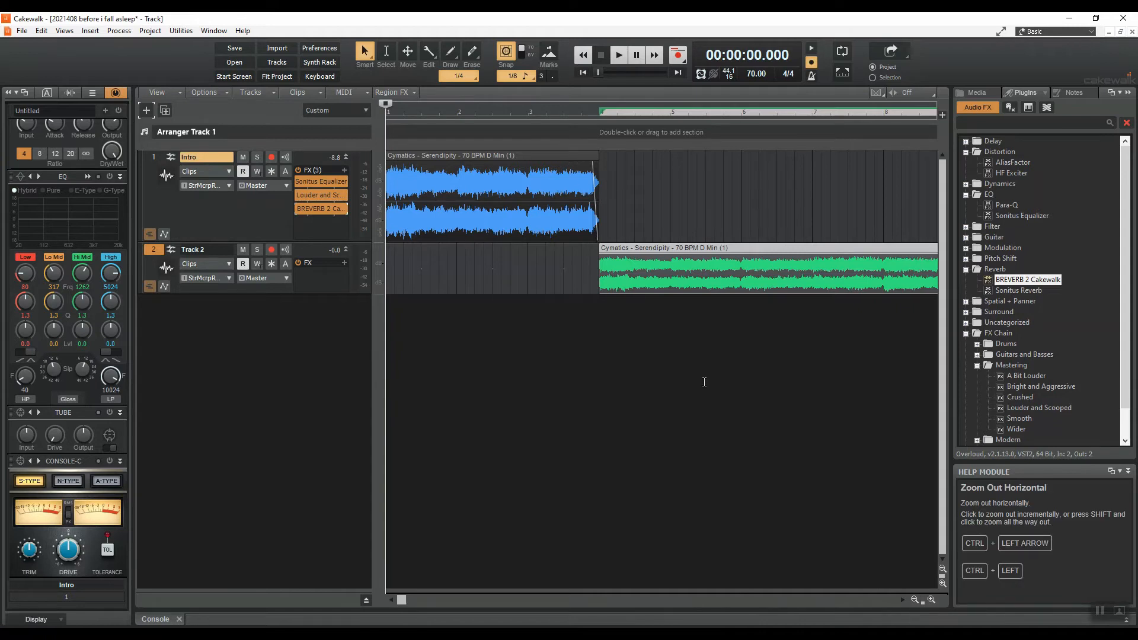
Reduce Track 2's height and rename the track as Loops.
left_click(915, 600)
left_click(915, 600)
left_click(915, 600)
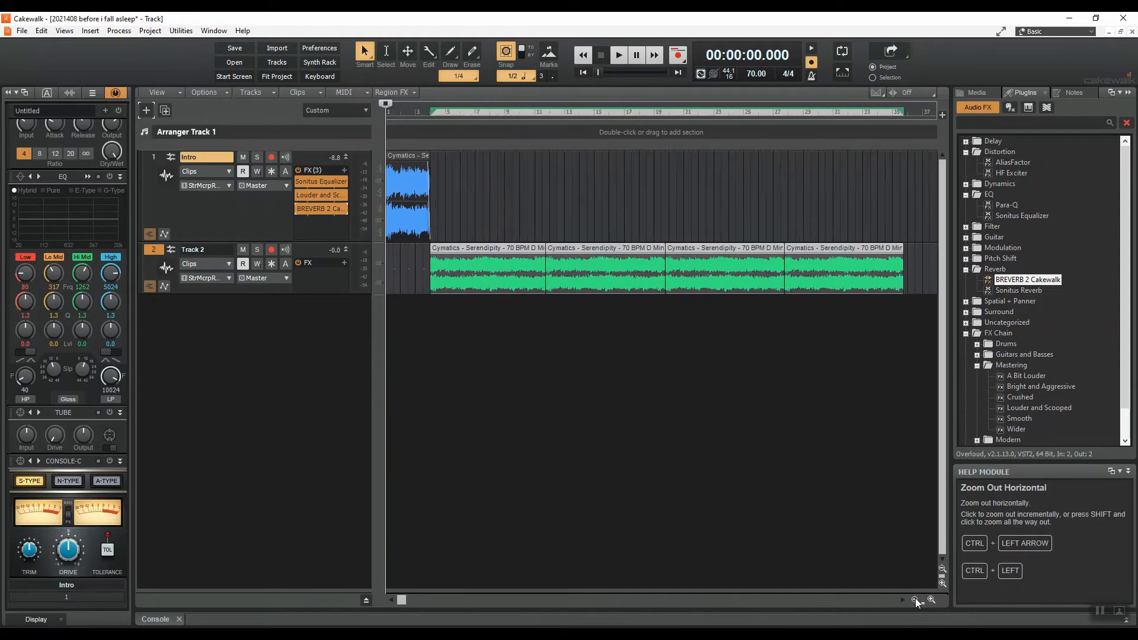
left_click(915, 600)
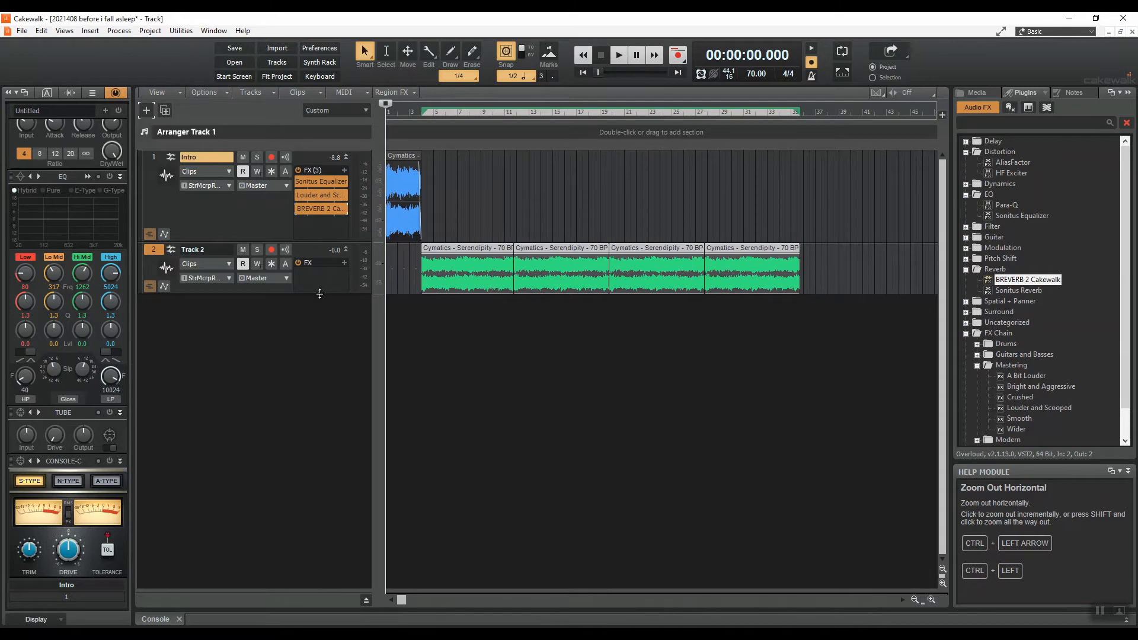
left_click_drag(320, 294, 323, 277)
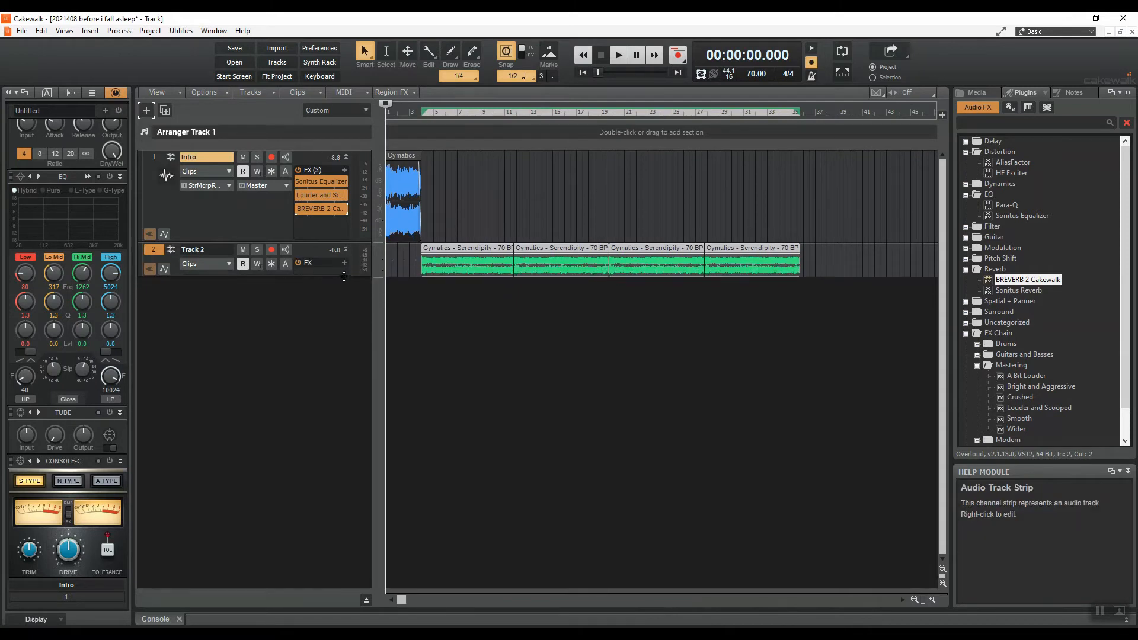
double_click(216, 250)
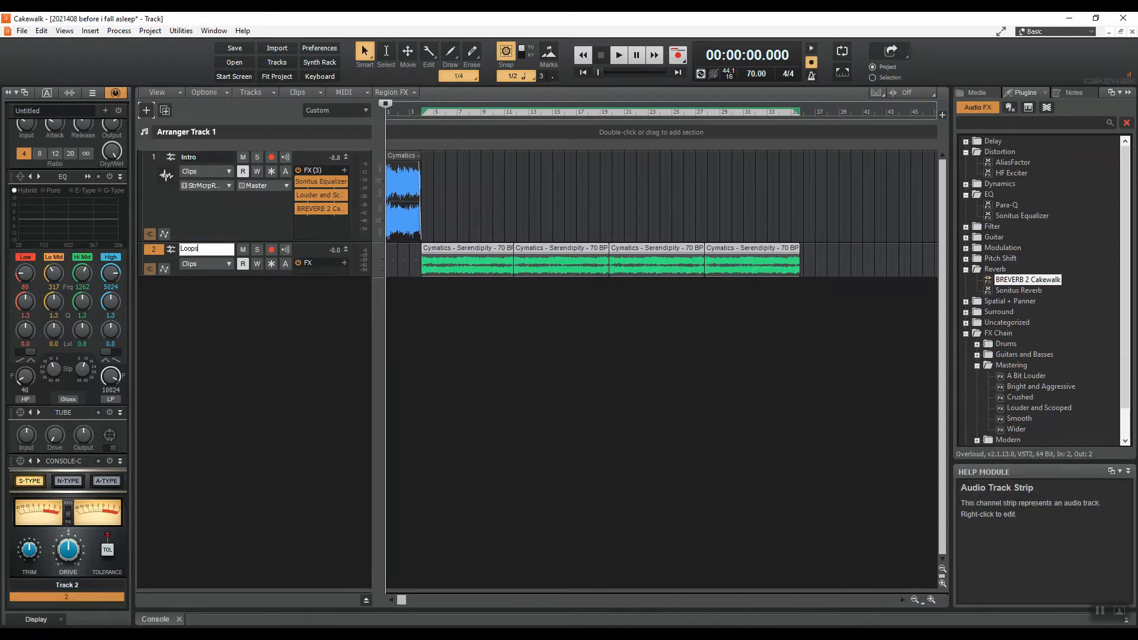
key("Return")
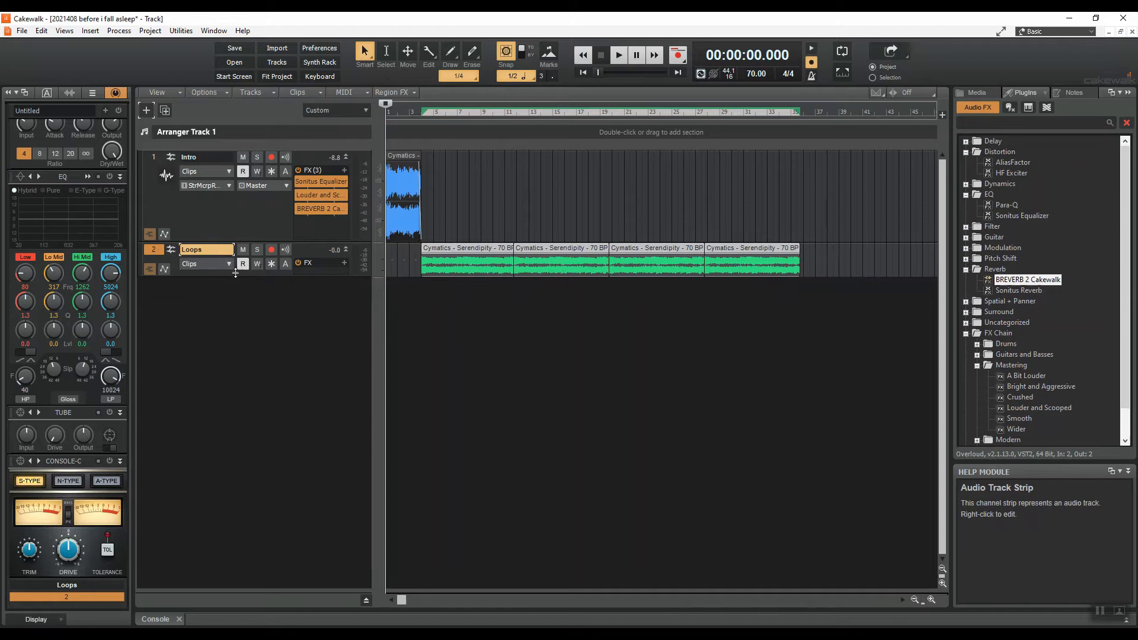
Add one new audio track below the Loops track.
left_click(146, 110)
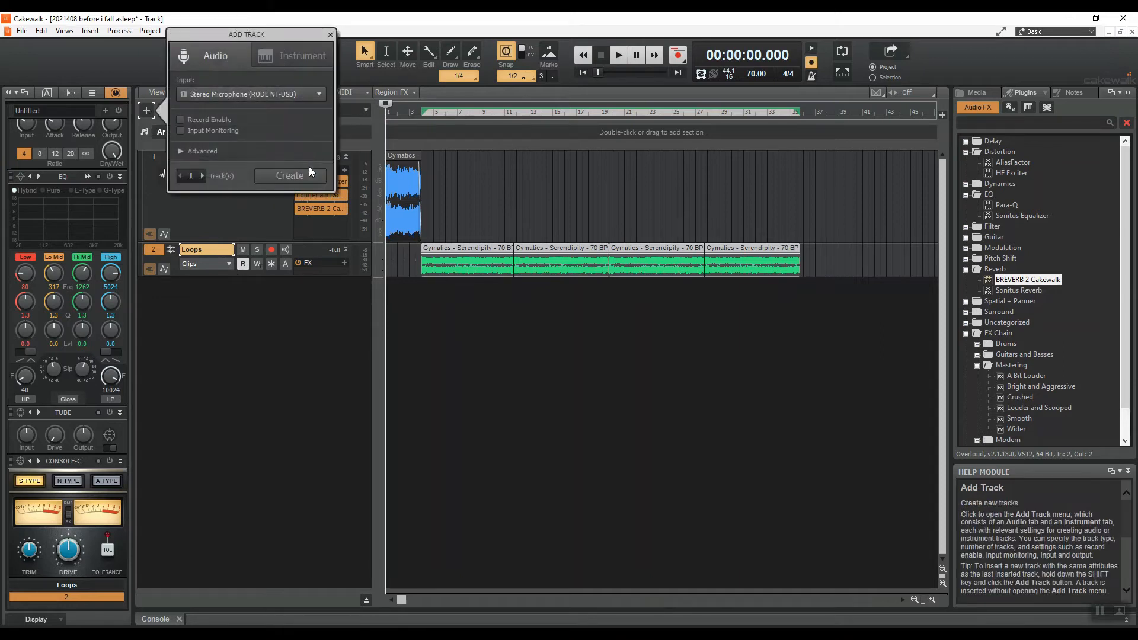
left_click(305, 176)
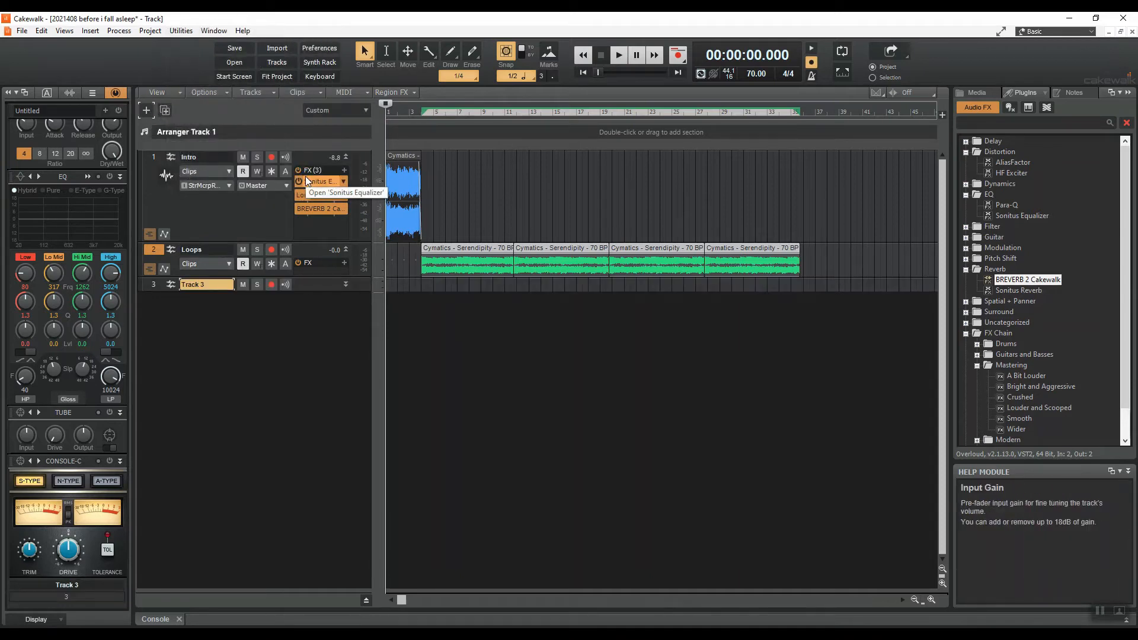
Switch to File Explorer, search the Cymatics folder for 70, and preview Lofi Full Drum Loop 1 and Dreams Shaker Loop 1.
left_click(471, 599)
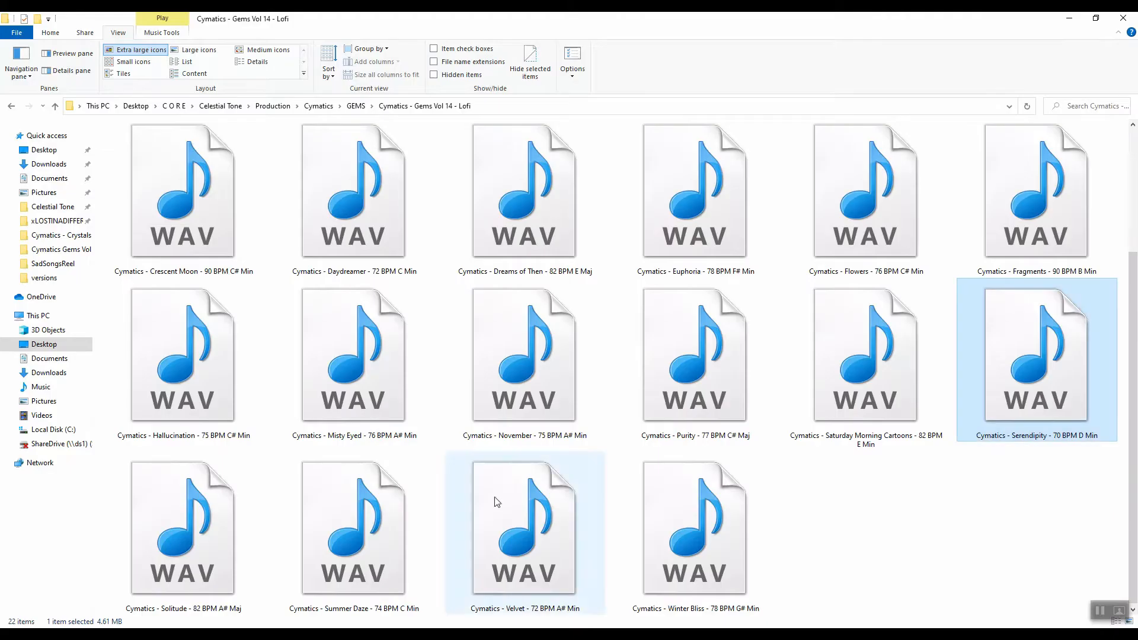
left_click(328, 108)
double_click(137, 143)
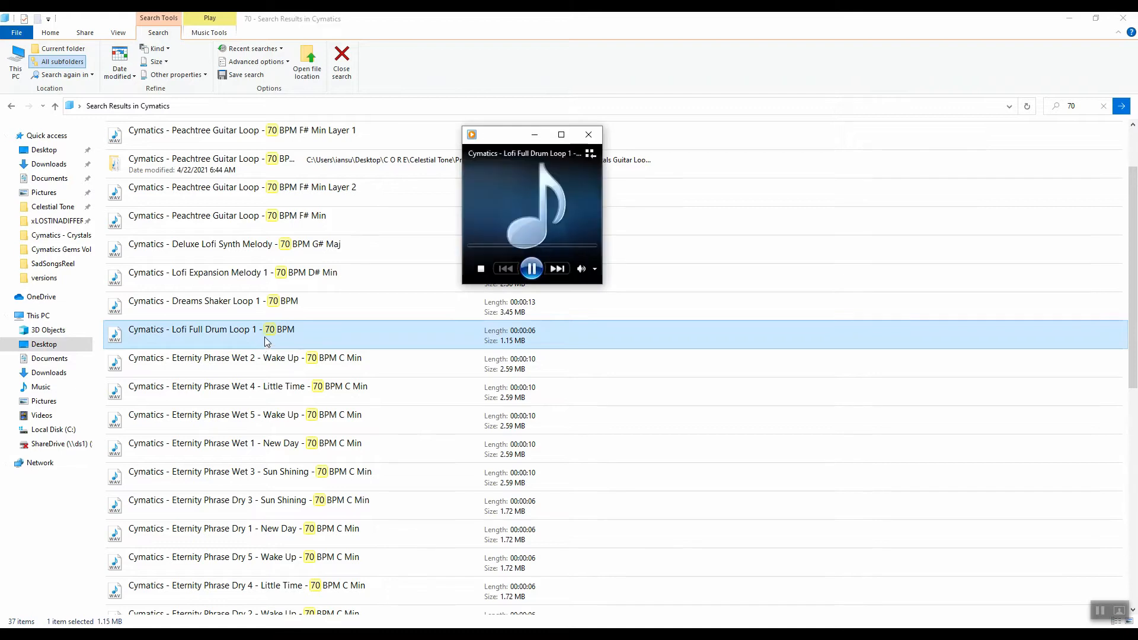
left_click(587, 135)
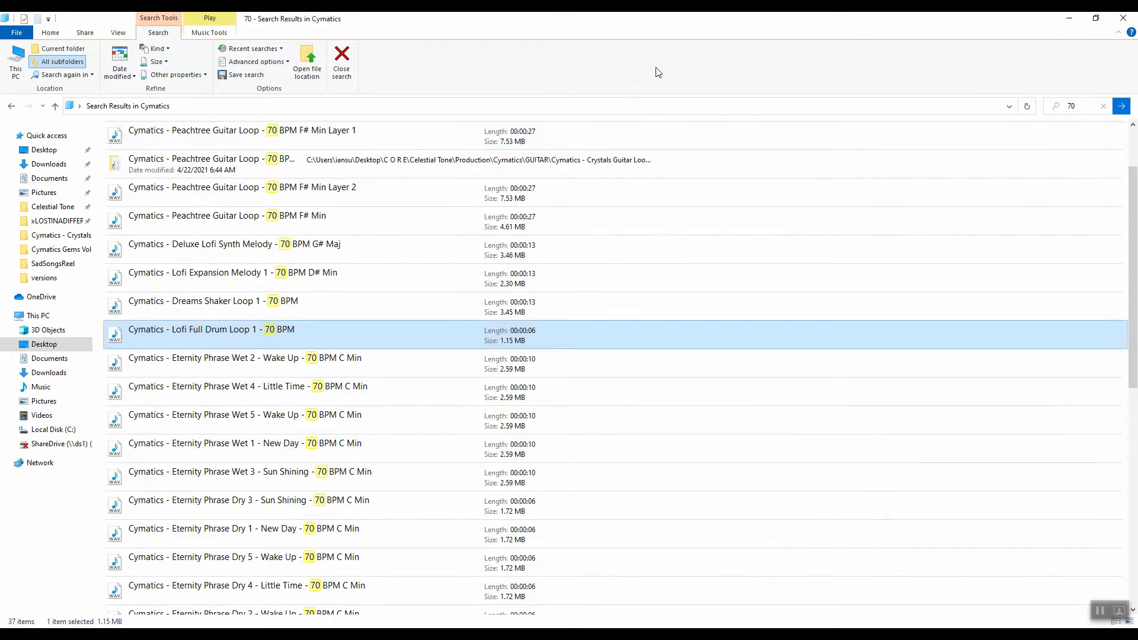
double_click(197, 308)
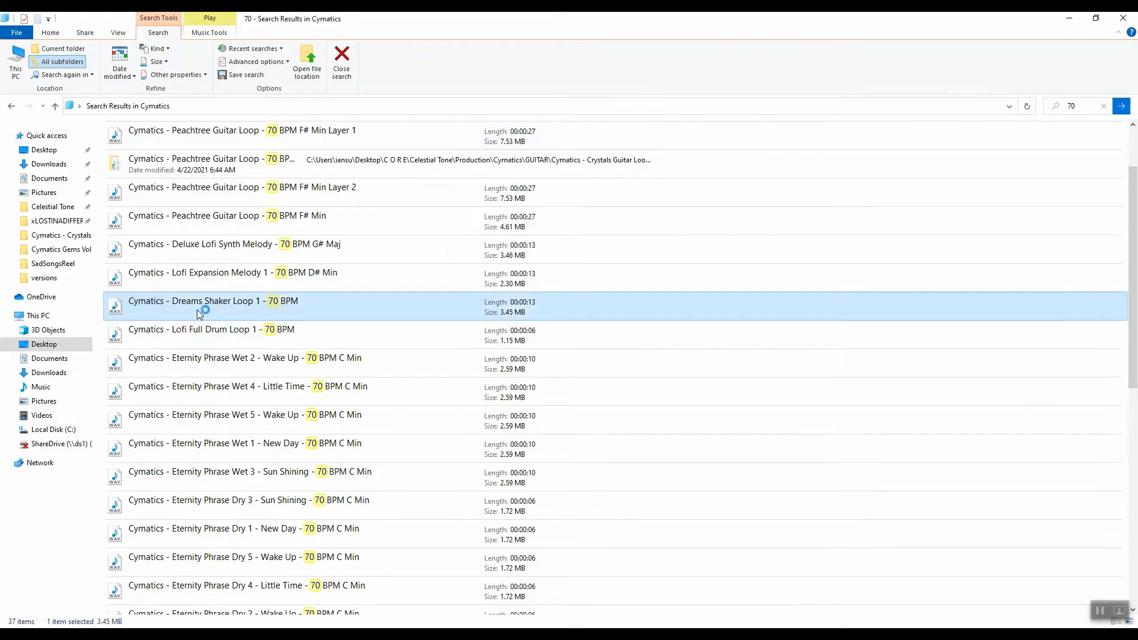
left_click(589, 134)
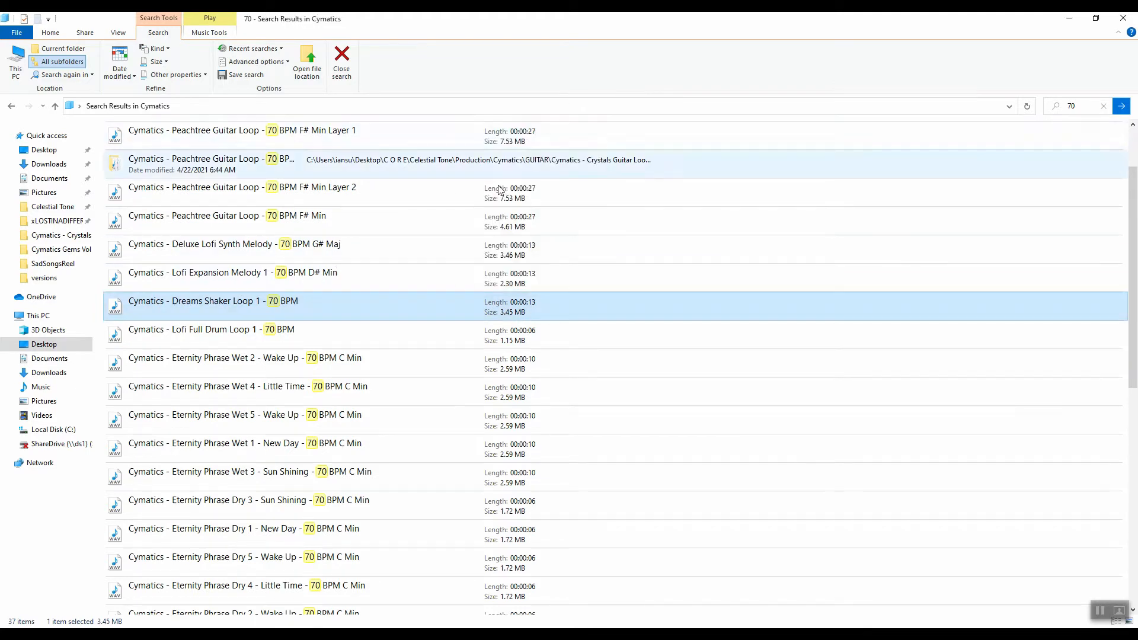
Place Cymatics Dreams Shaker Loop 1 on Track 3 at bar 4 and play the transition into it.
left_click_drag(274, 304, 407, 301)
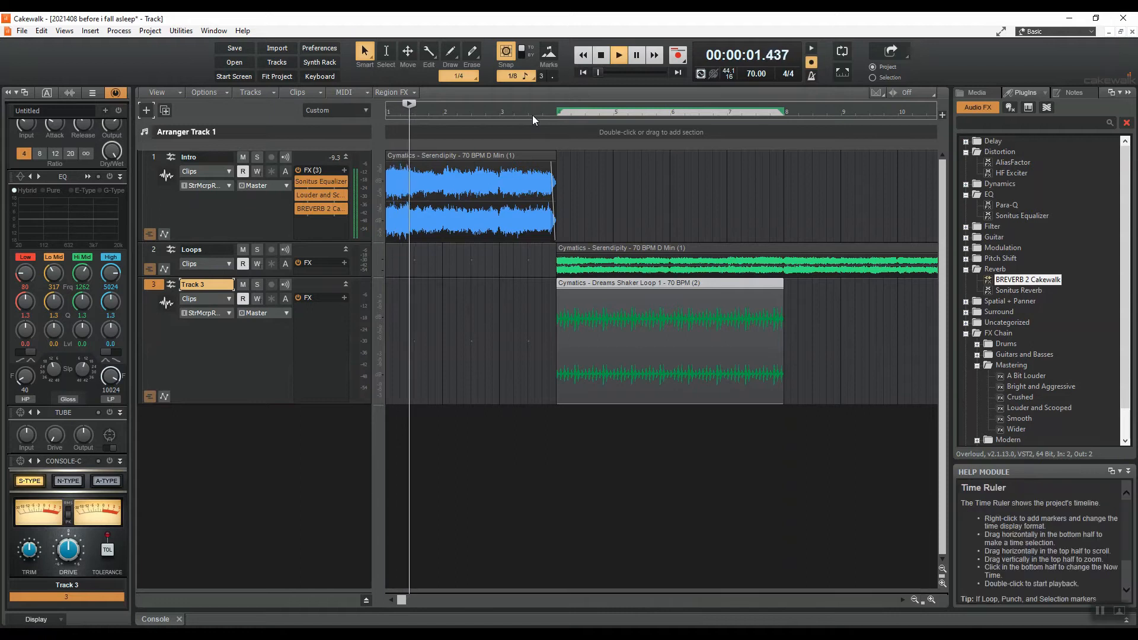
left_click(533, 115)
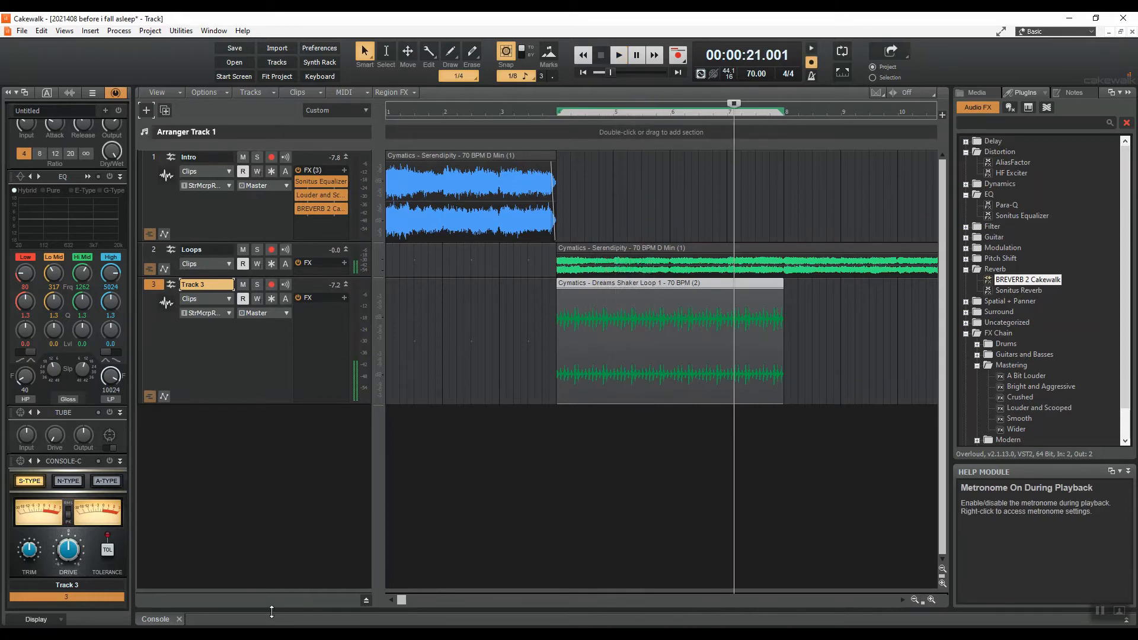
Expand the console and lower Track 3's volume fader to about -11.7 dB.
left_click_drag(272, 612, 312, 308)
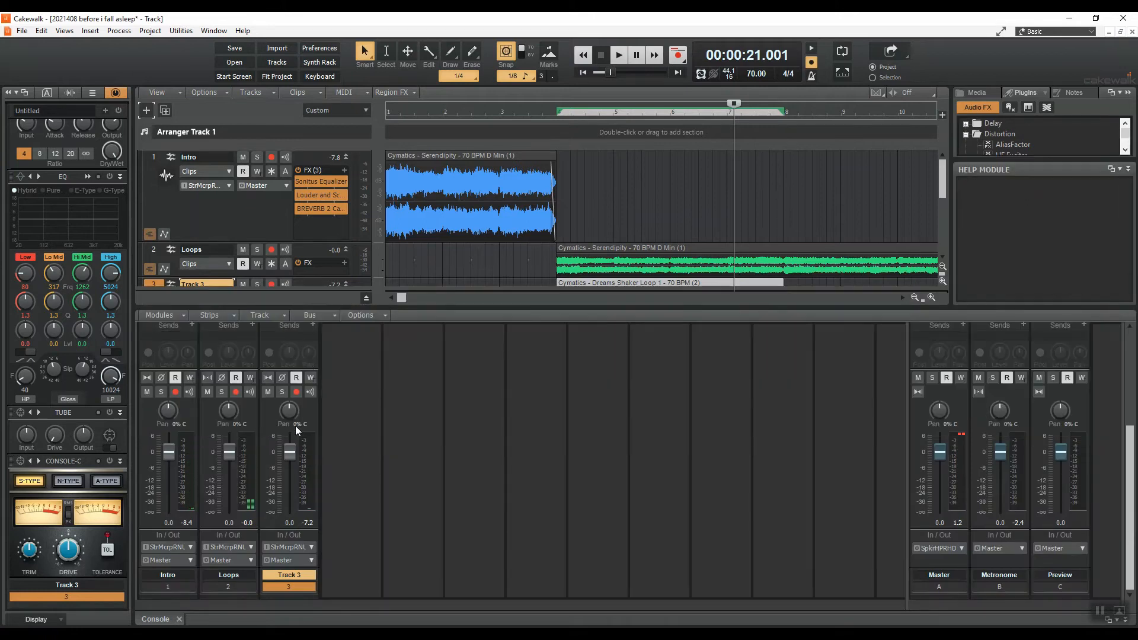
left_click_drag(289, 457, 289, 467)
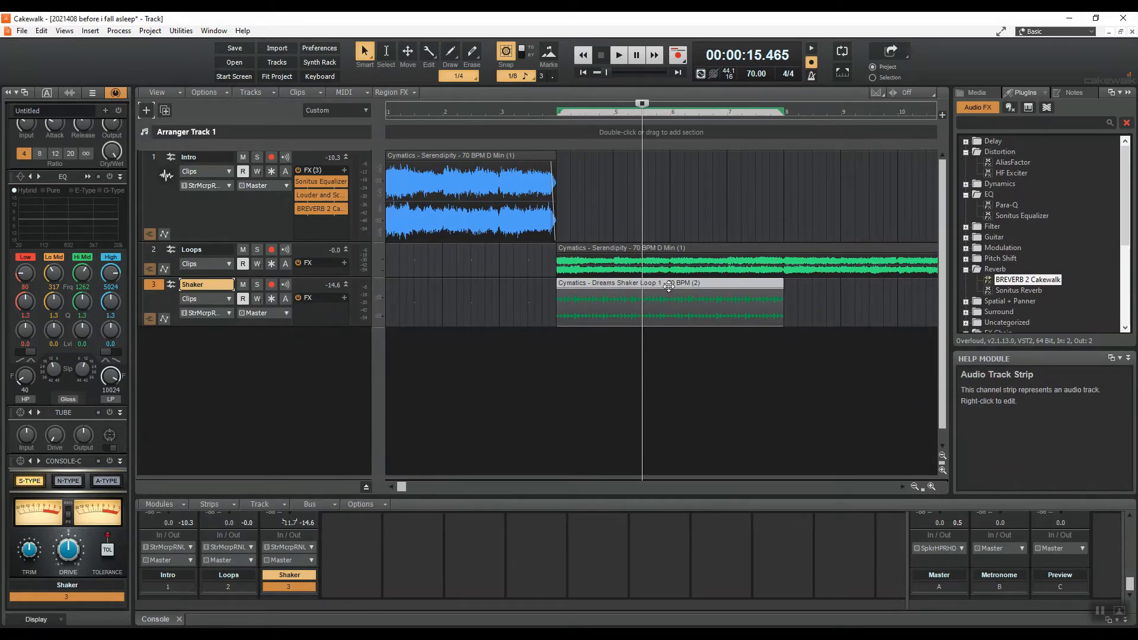
Show the console again below the track view.
left_click(916, 487)
left_click(917, 488)
left_click(917, 487)
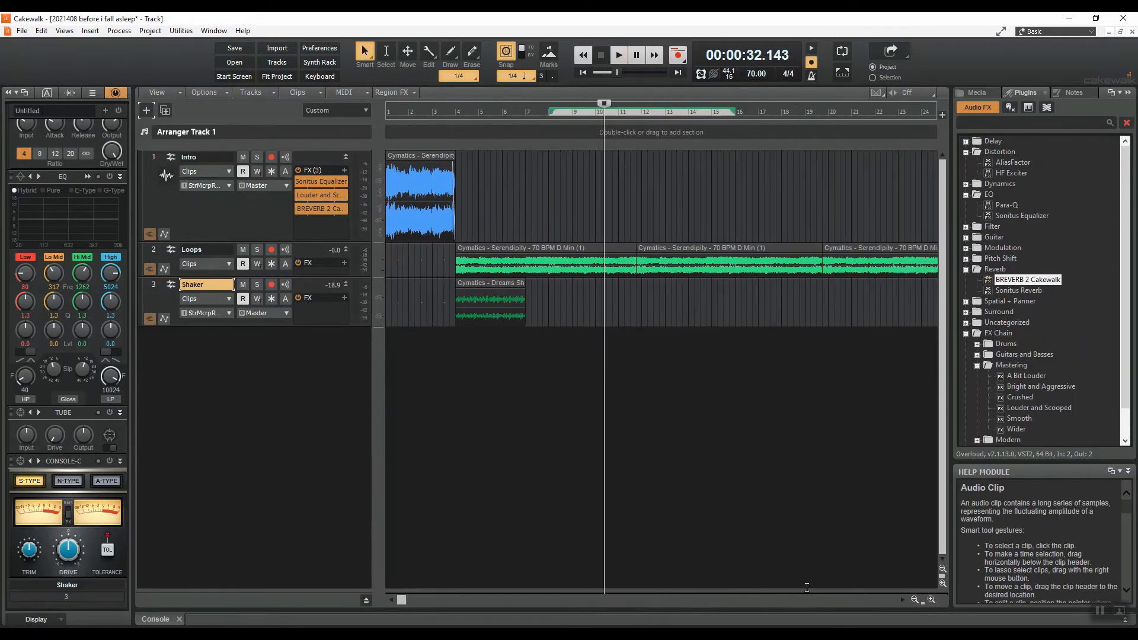
key("d")
left_click(490, 283)
key("ctrl+d")
key("ctrl+d")
left_click(552, 248)
key("ctrl+z")
key("ctrl+z")
Copy the Dreams Shaker Loop 1 clip directly after itself on the Shaker track, ending where the first Serendipity loop ends.
left_click(494, 115)
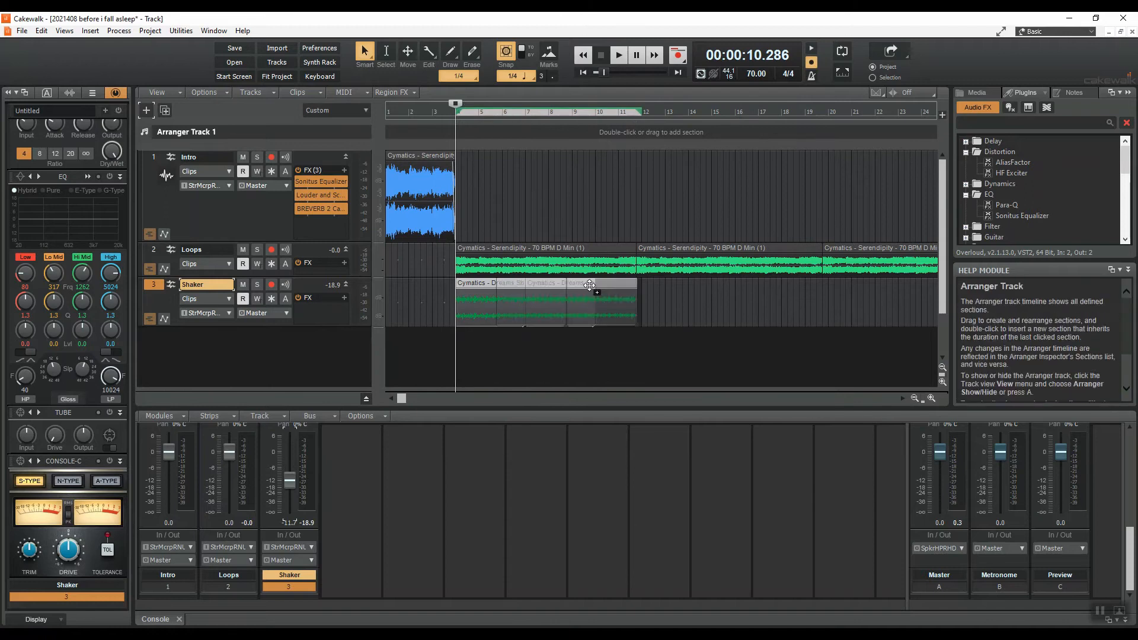
left_click(931, 398)
left_click(931, 398)
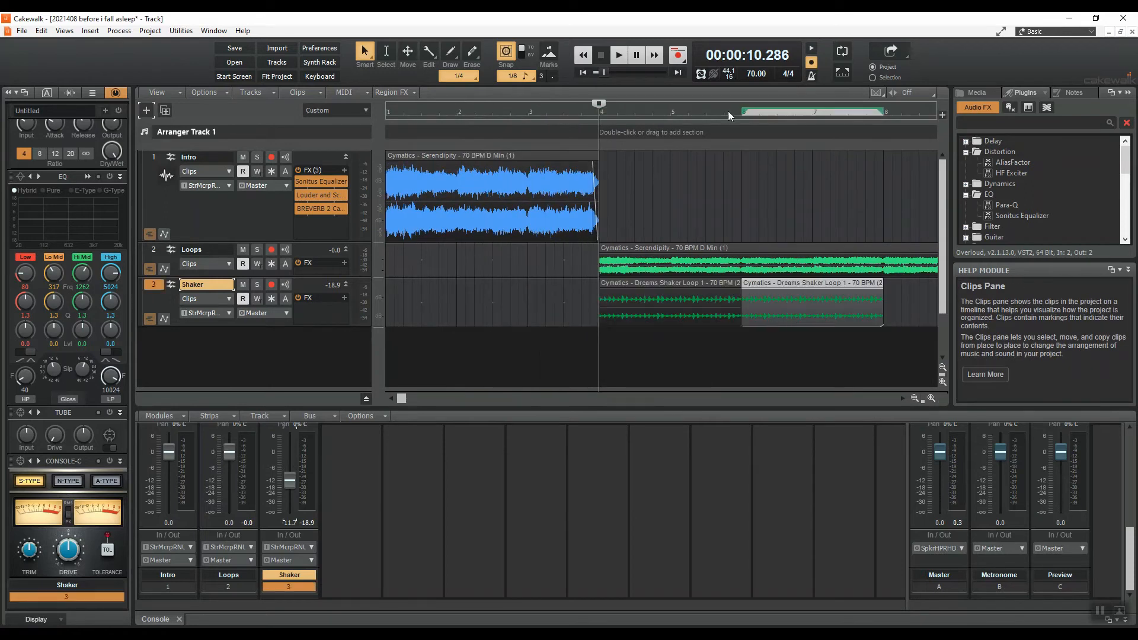
left_click(688, 202)
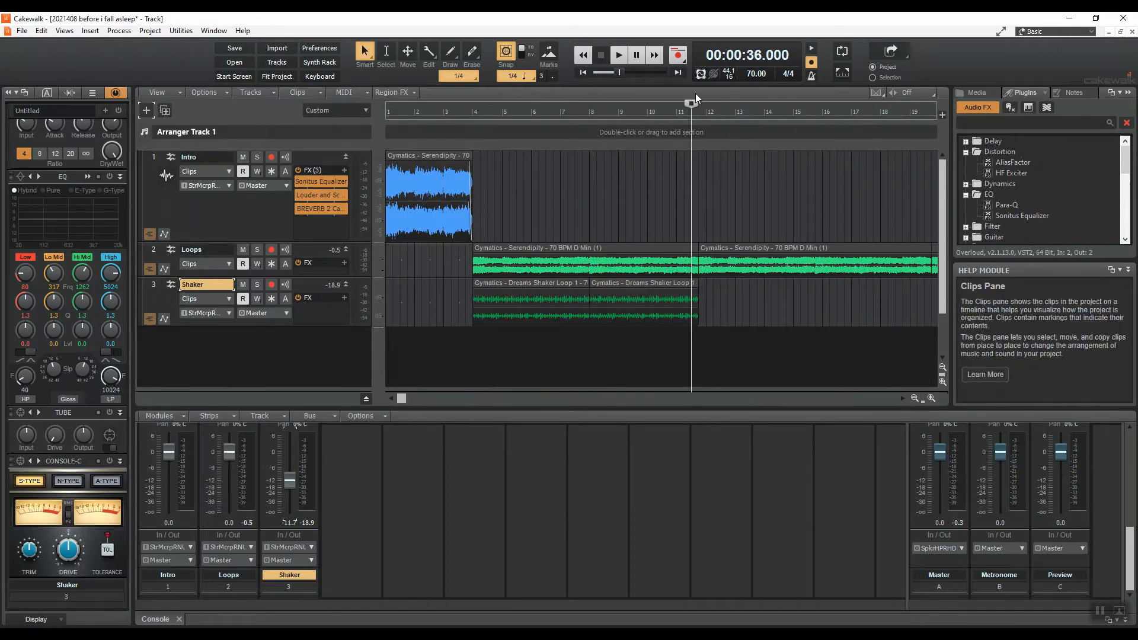
Lower the Shaker track's volume to -13.4 dB while auditioning its clips, and shrink the track's height.
left_click_drag(692, 104, 580, 149)
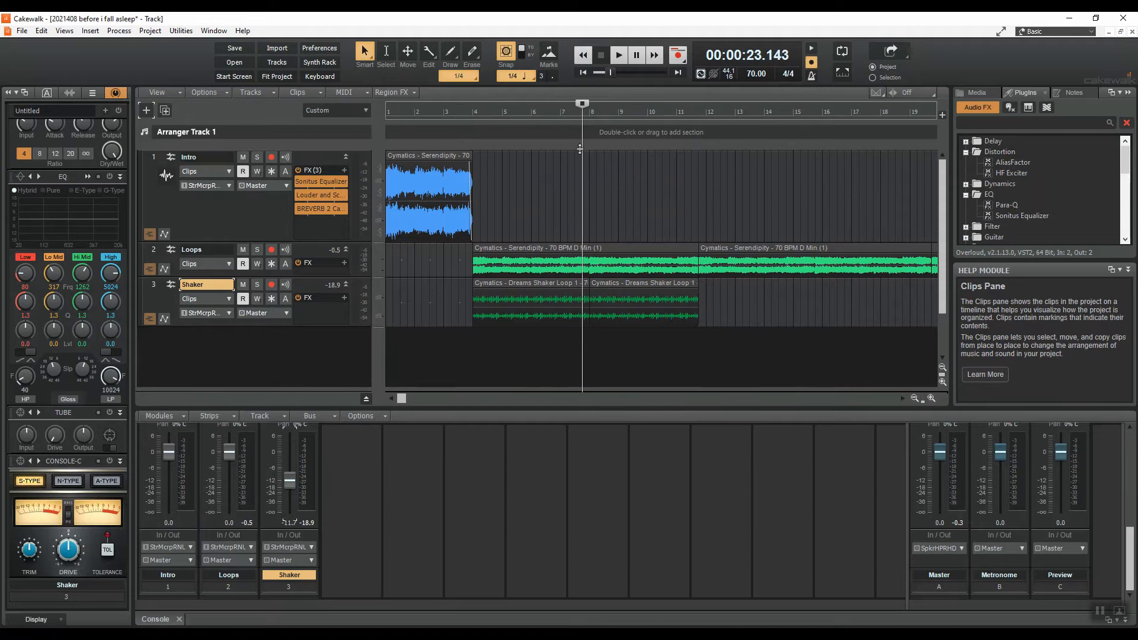
key("space")
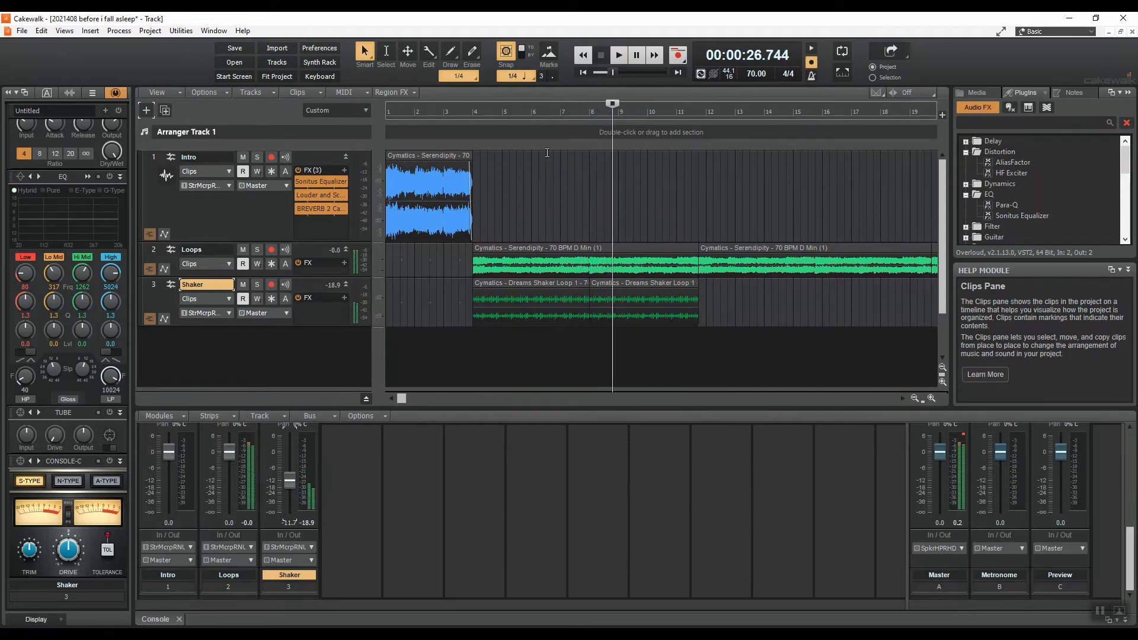
left_click(447, 114)
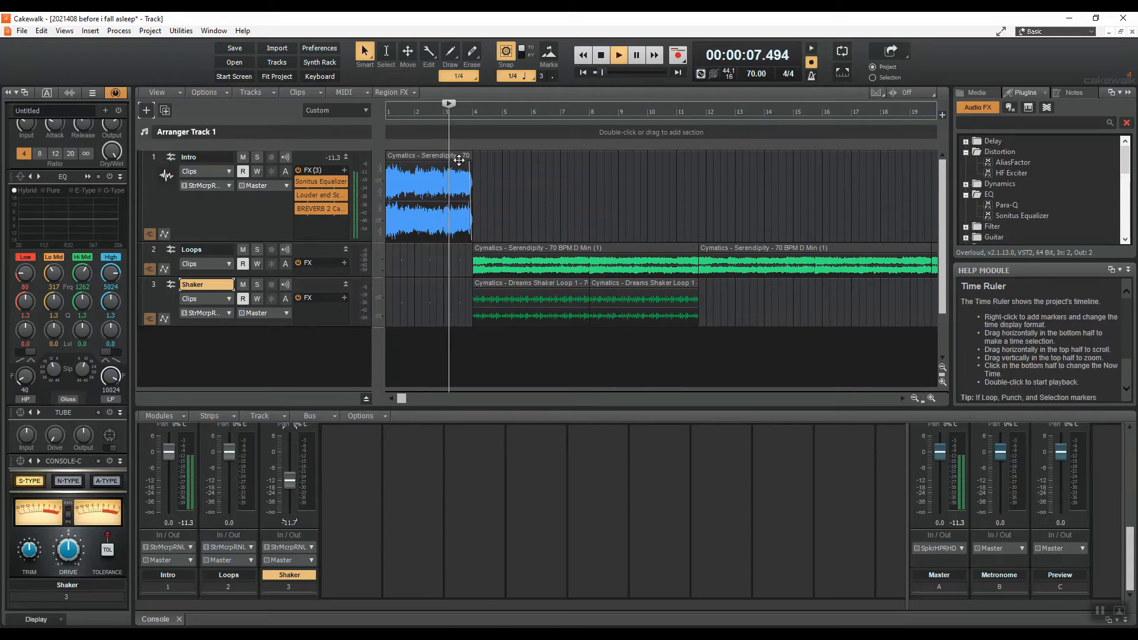
left_click_drag(310, 325, 308, 297)
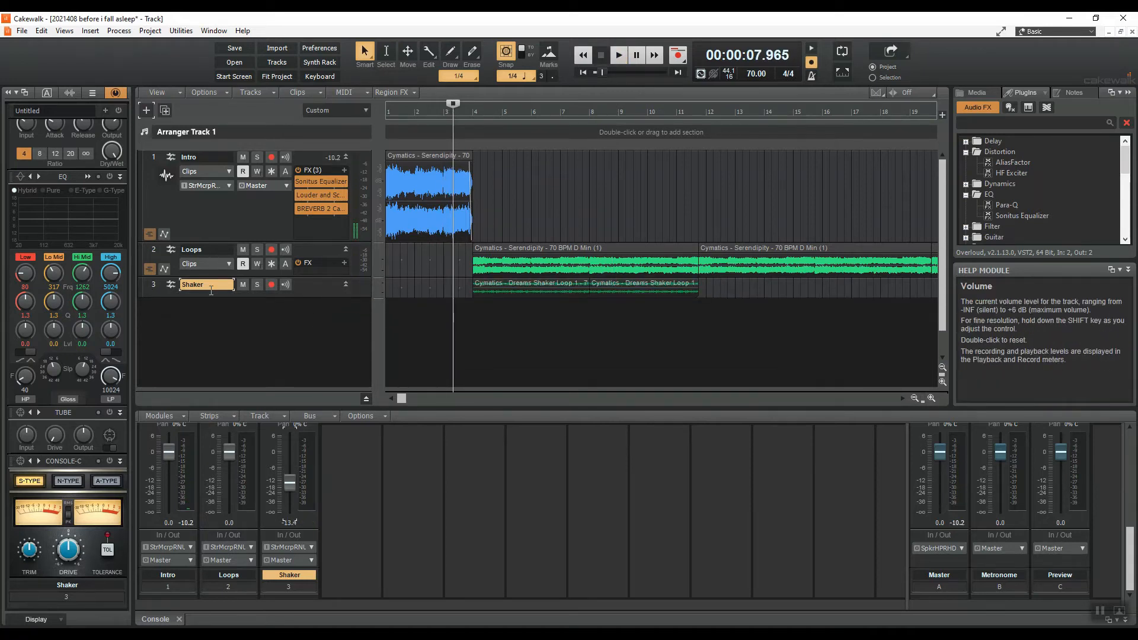
Switch to File Explorer, preview Cymatics Eternity Top Drum Loop 1, and place it at bar 4 on a new Drum 1 track below Shaker.
key("alt+Tab")
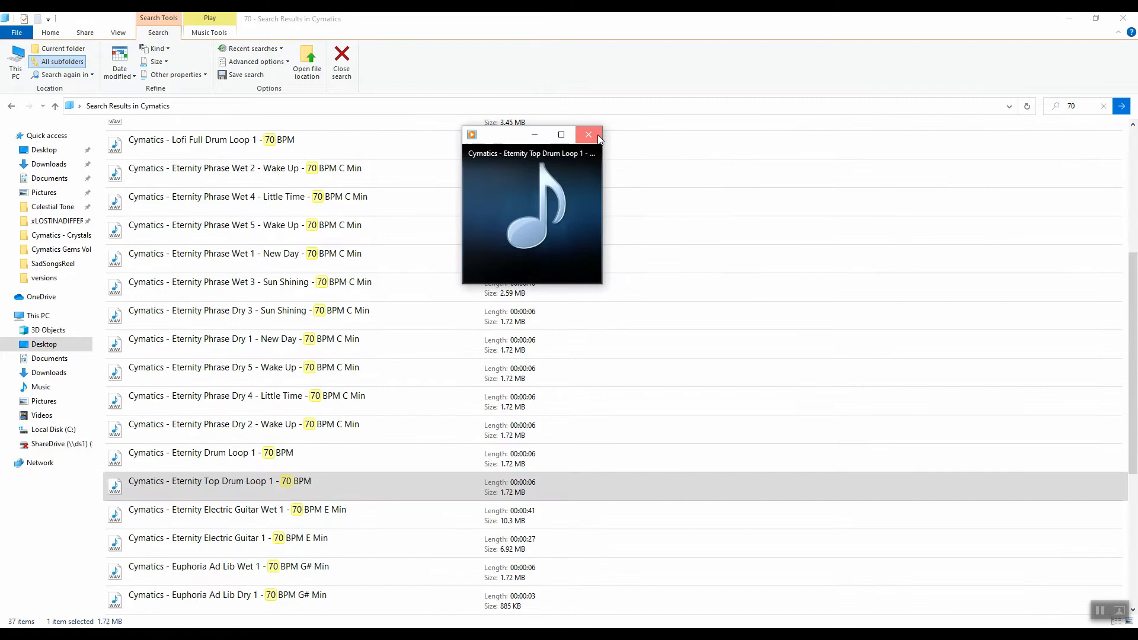
left_click(597, 135)
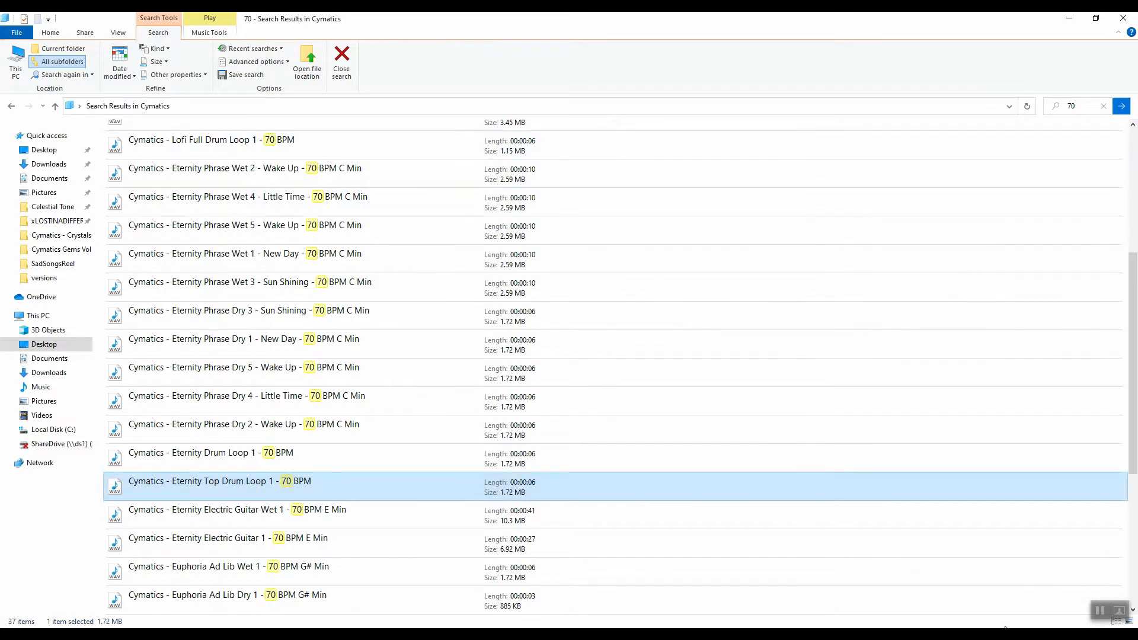
left_click_drag(246, 494, 492, 323)
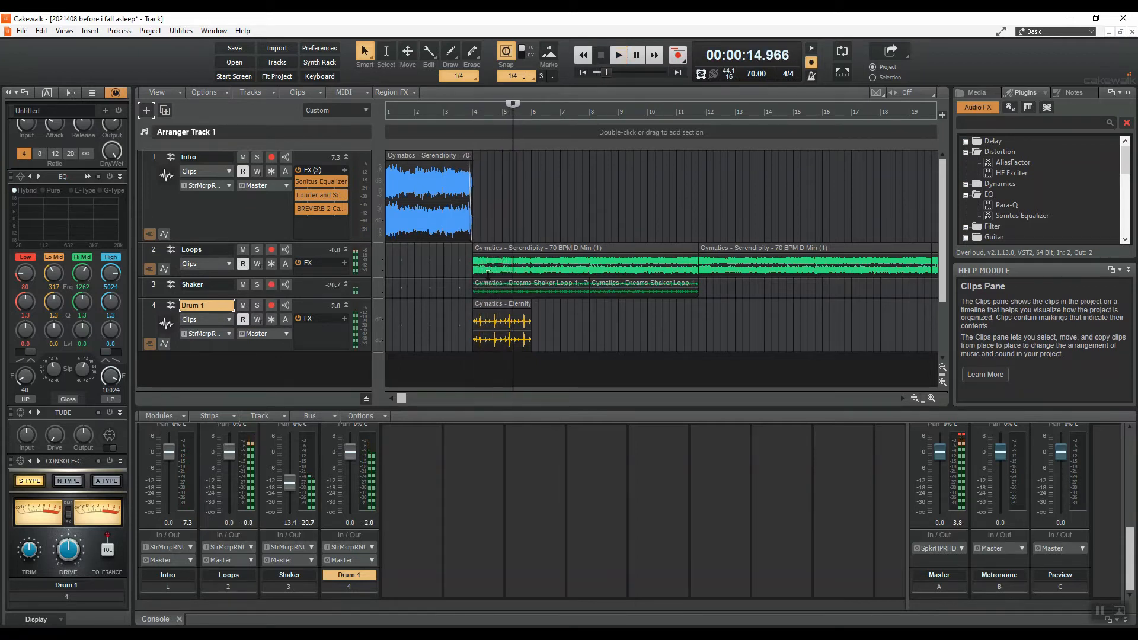
left_click_drag(304, 297, 305, 300)
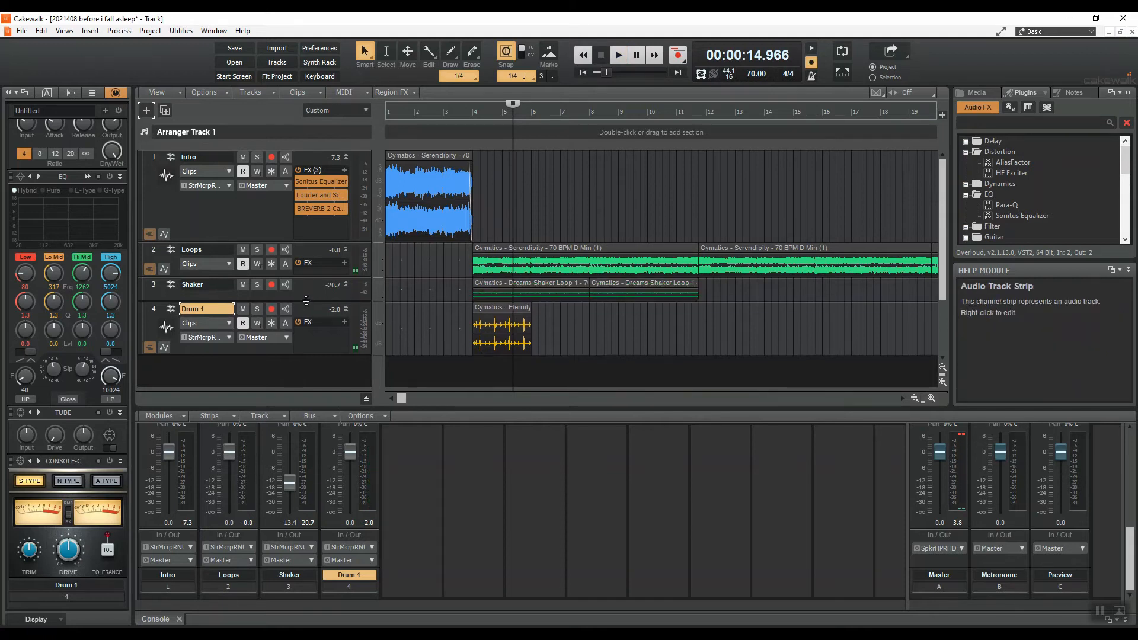
Duplicate the Shaker track without its clips and name the copy Shakers Distant.
right_click(248, 293)
left_click(315, 436)
left_click(549, 390)
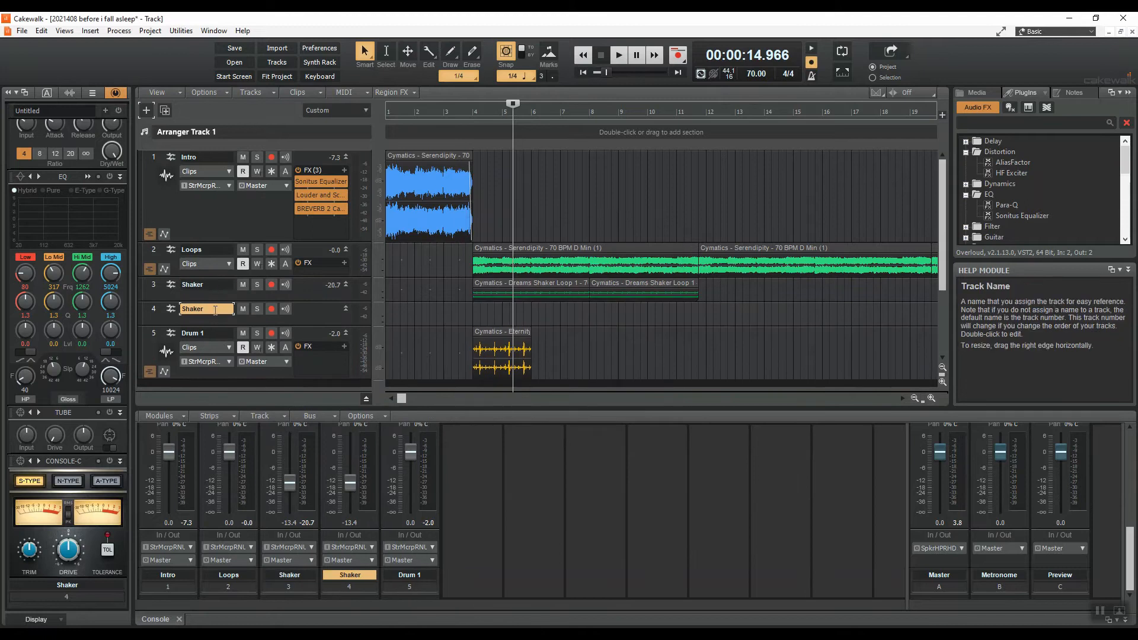
double_click(216, 310)
type("Shakers Distant")
key("Return")
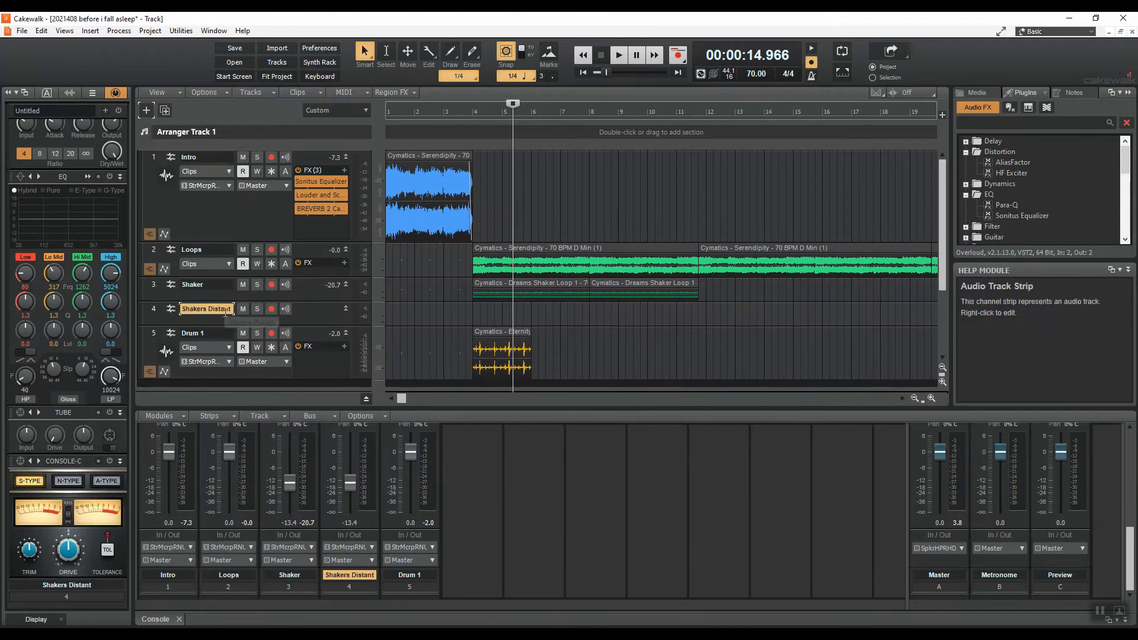
Move Shakers Distant above Loops and place a faded-in copy of the shaker clip under the intro, from bar 1 to bar 4.
left_click_drag(177, 256, 178, 259)
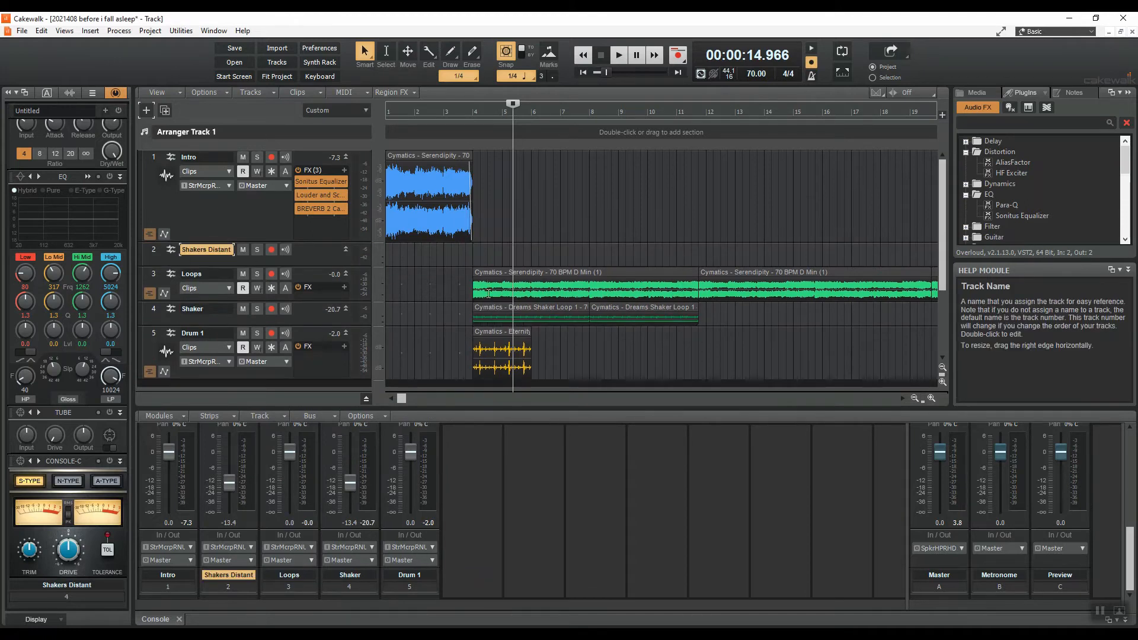
left_click(498, 311)
left_click_drag(435, 256, 405, 250)
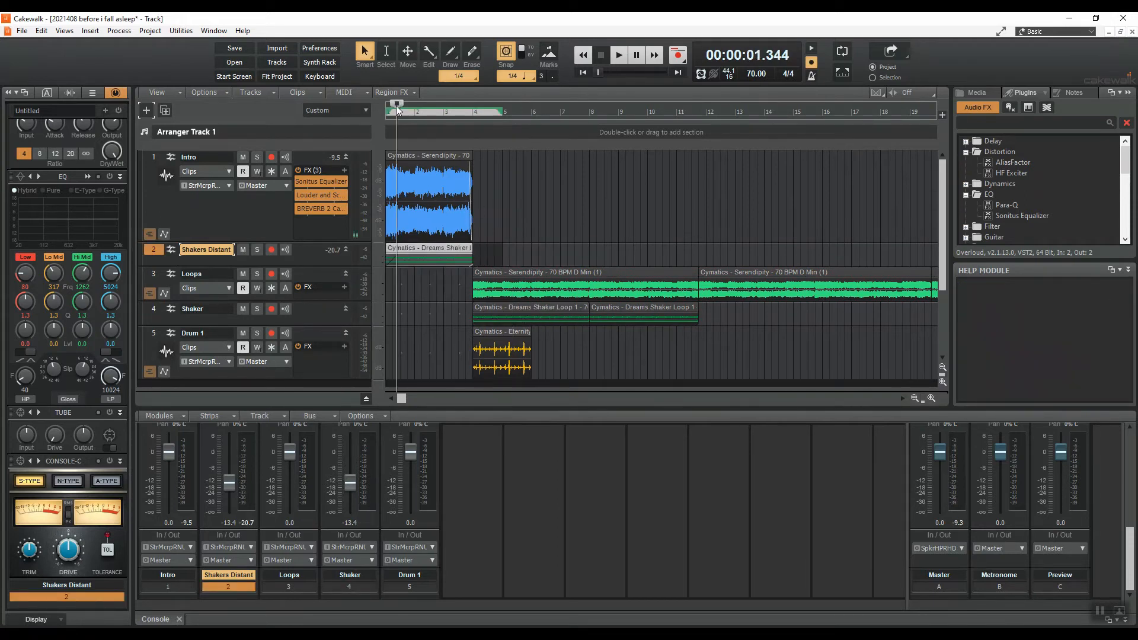
key("space")
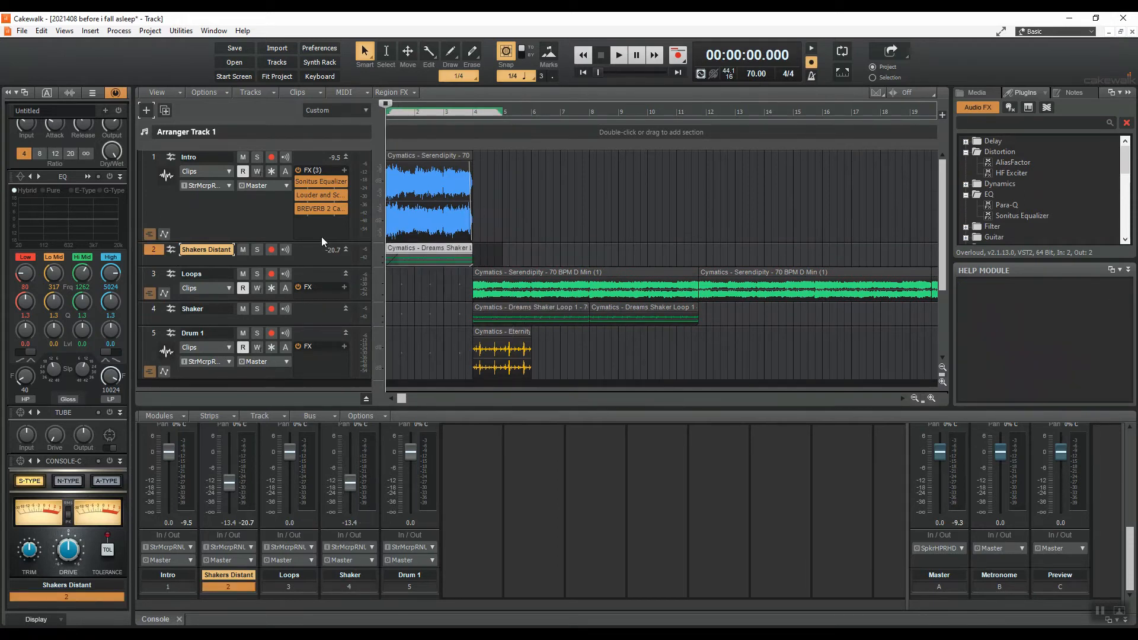
Enlarge and solo the Shakers Distant track, and add the BREVERB 2 Cakewalk reverb to its effects.
left_click_drag(312, 262, 308, 336)
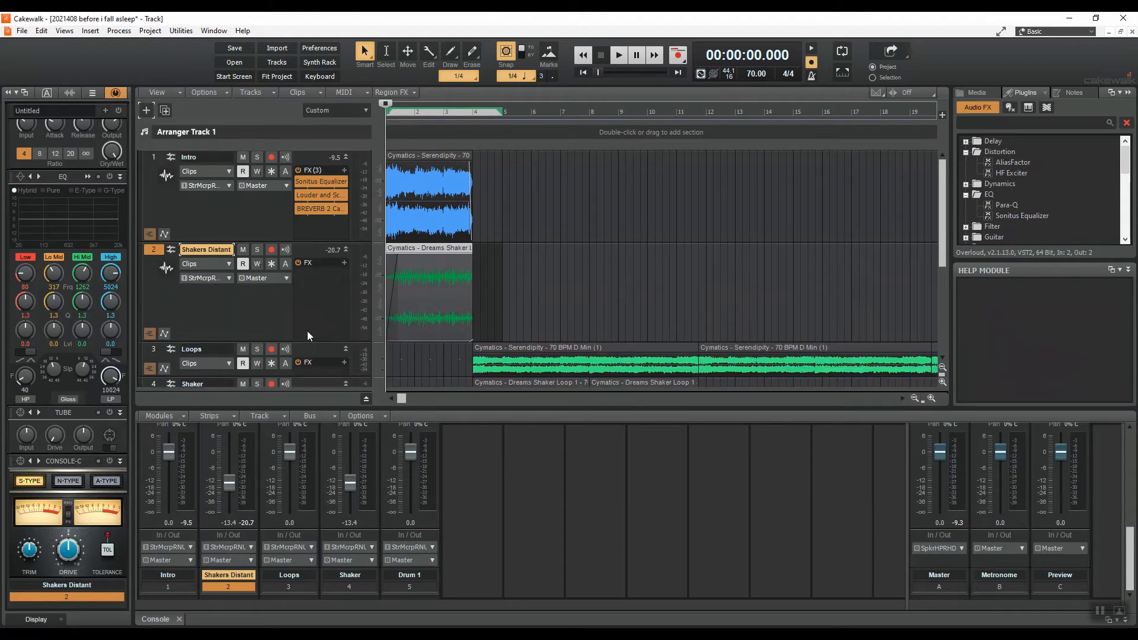
left_click(258, 249)
scroll(989, 189, "down", 2)
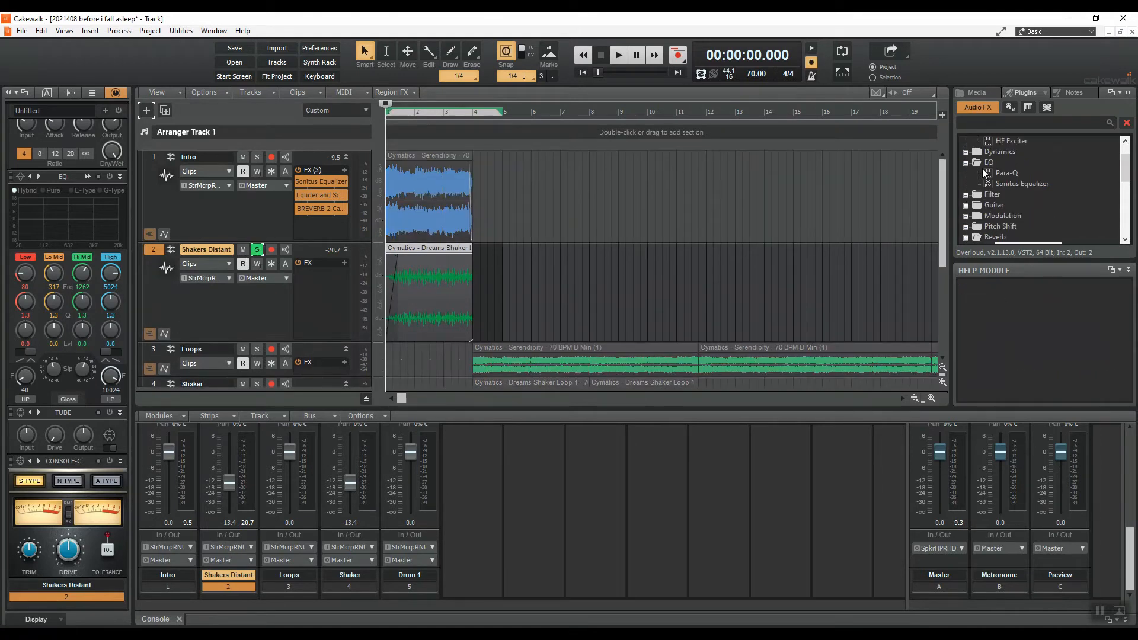
left_click_drag(994, 222, 298, 301)
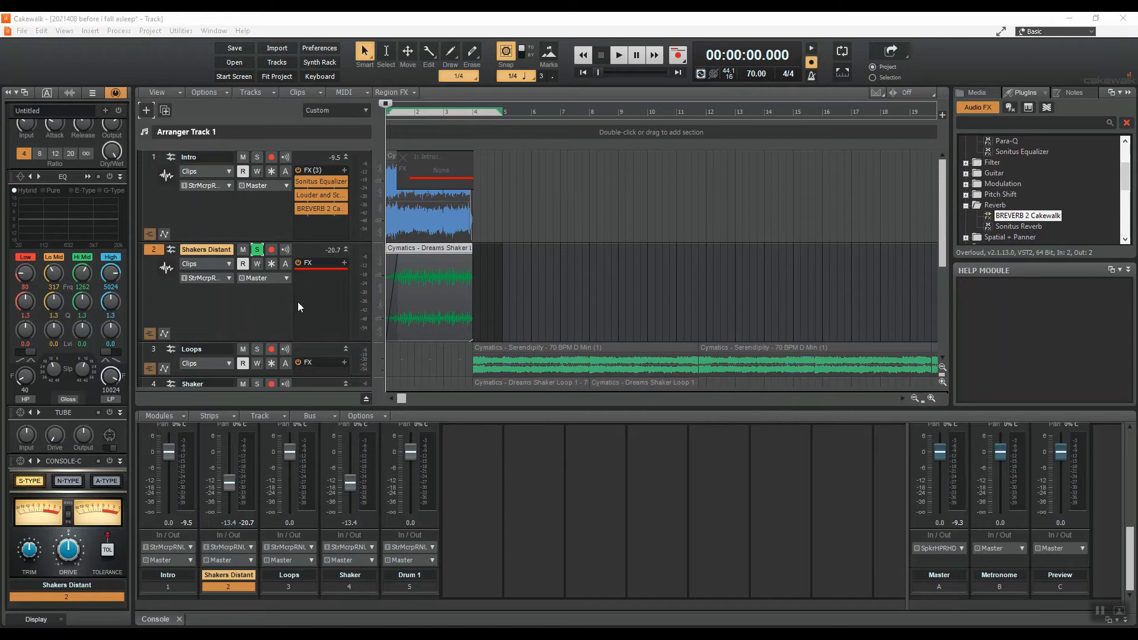
Set the Shakers Distant reverb to a 5.86 s time, dry level about -11 dB and High 1.19 x during playback.
key("space")
left_click_drag(800, 521, 799, 491)
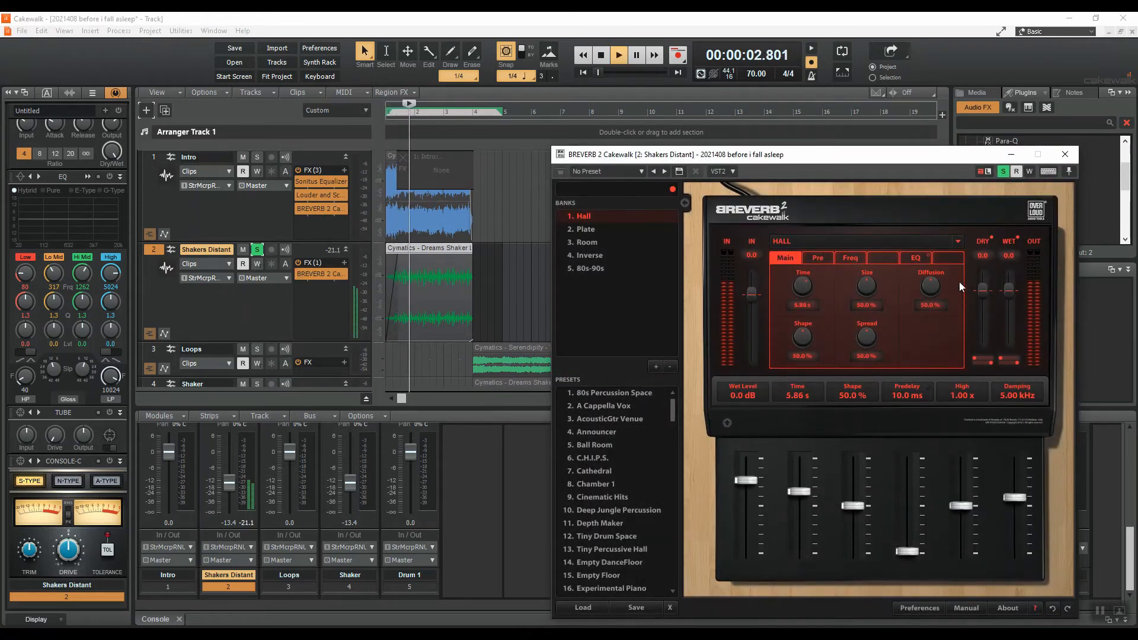
left_click_drag(983, 290, 983, 305)
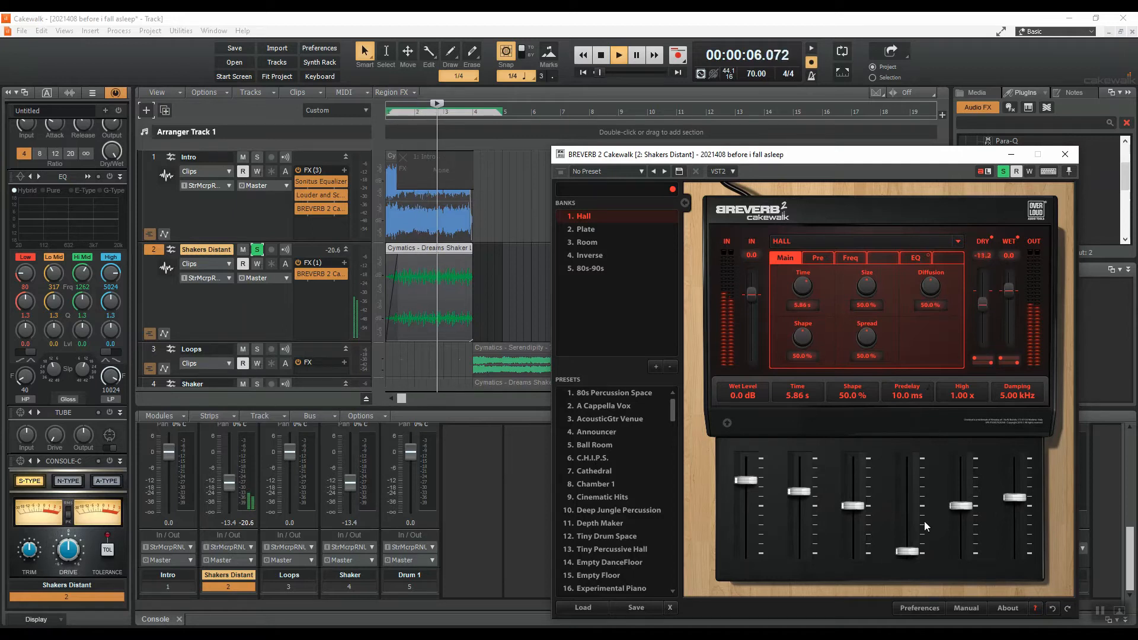
key("space")
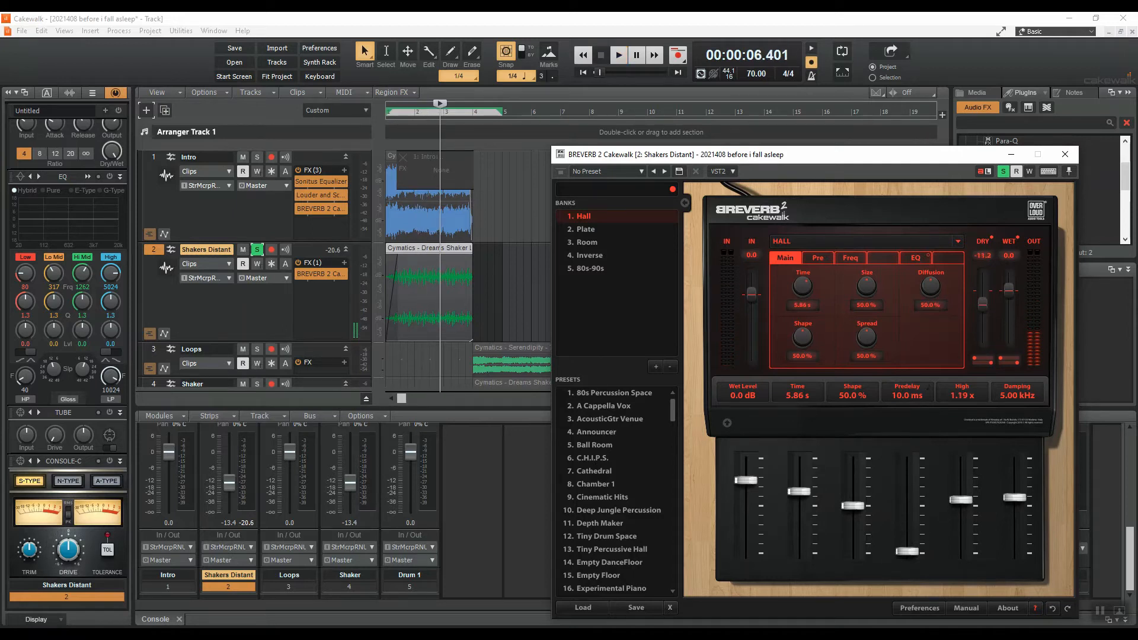
left_click(1074, 149)
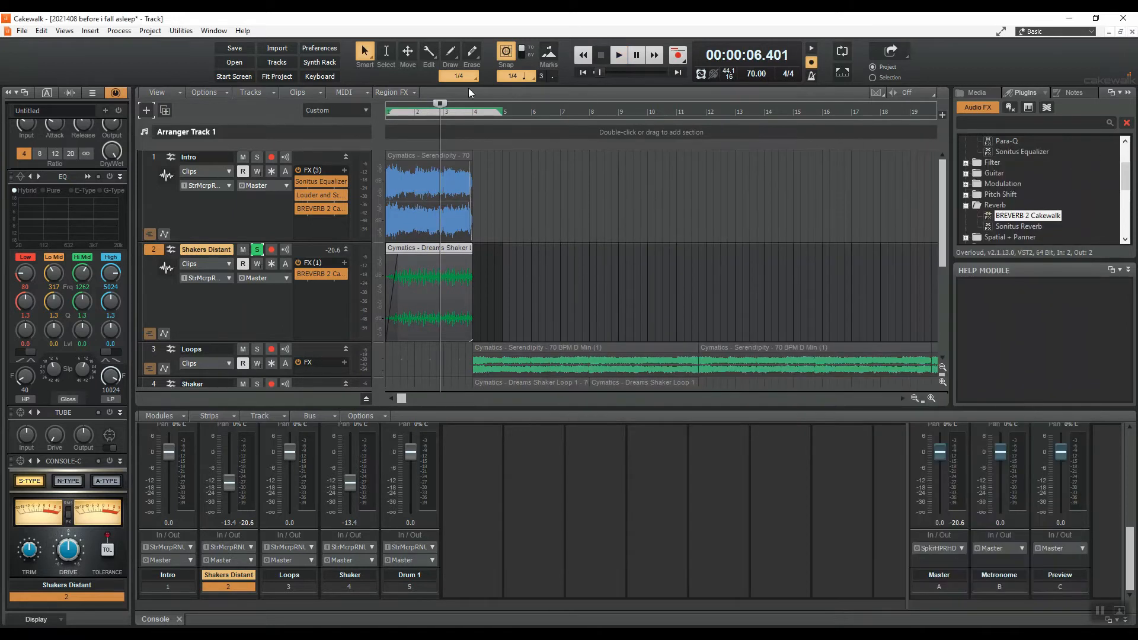
Unsolo Shakers Distant and lower its volume to about -18.4 dB while playing the intro.
scroll(572, 217, "down", 2)
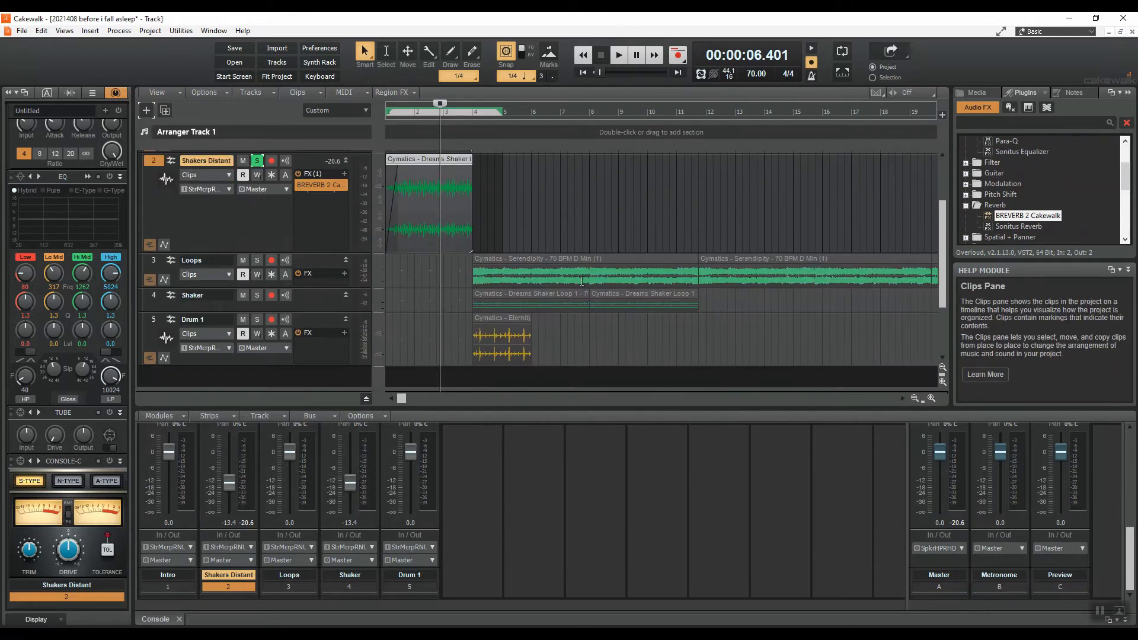
scroll(481, 218, "up", 2)
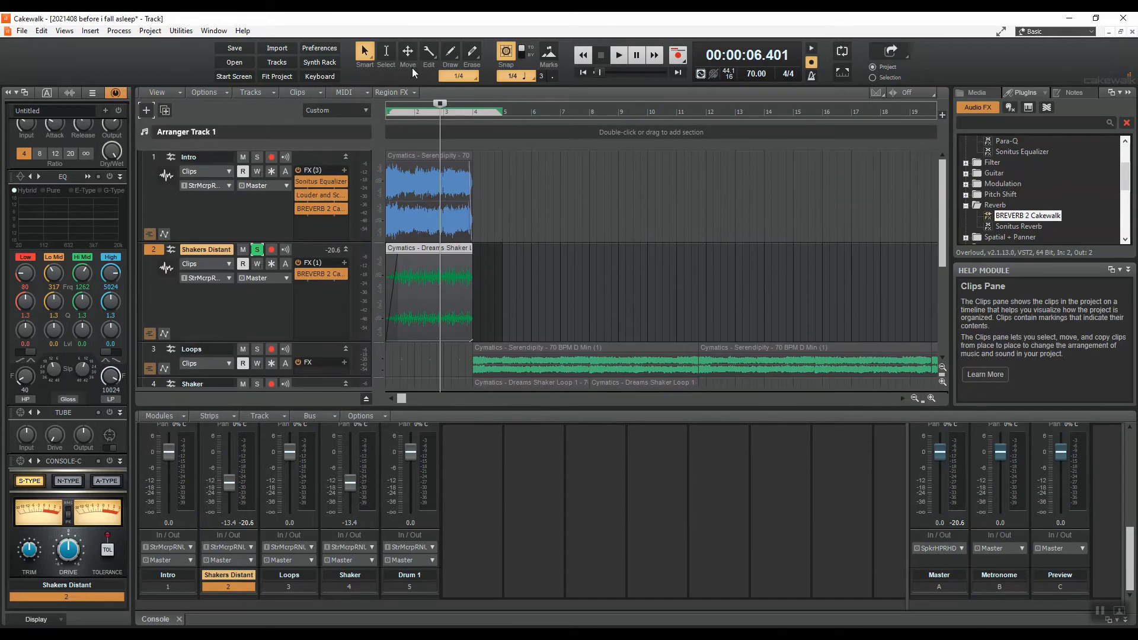
left_click_drag(441, 114, 337, 160)
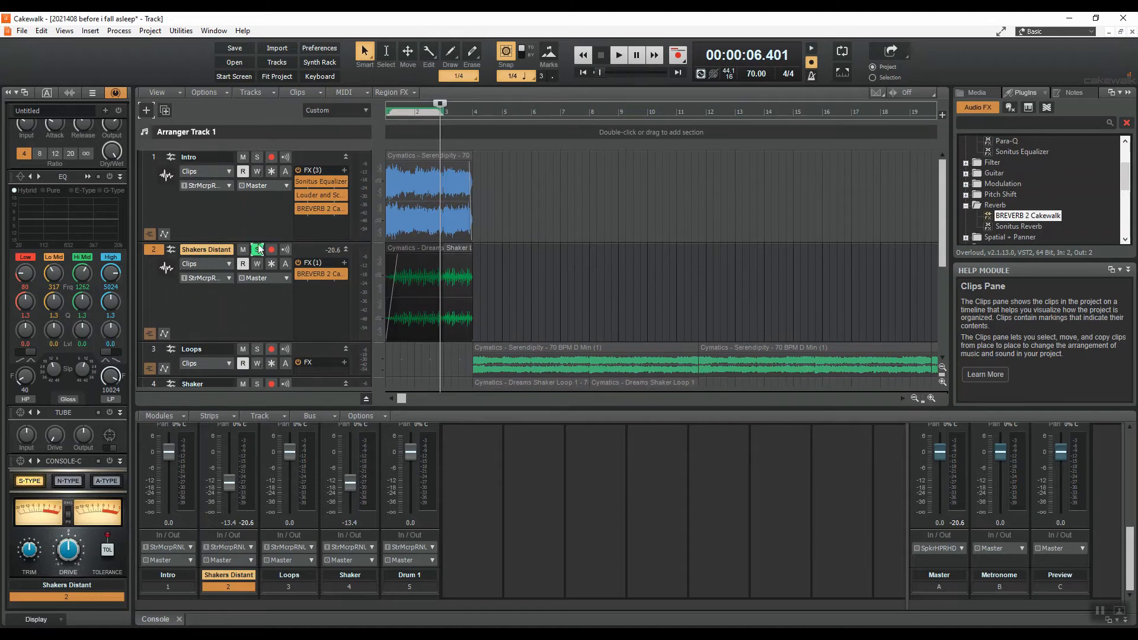
left_click(259, 249)
key("space")
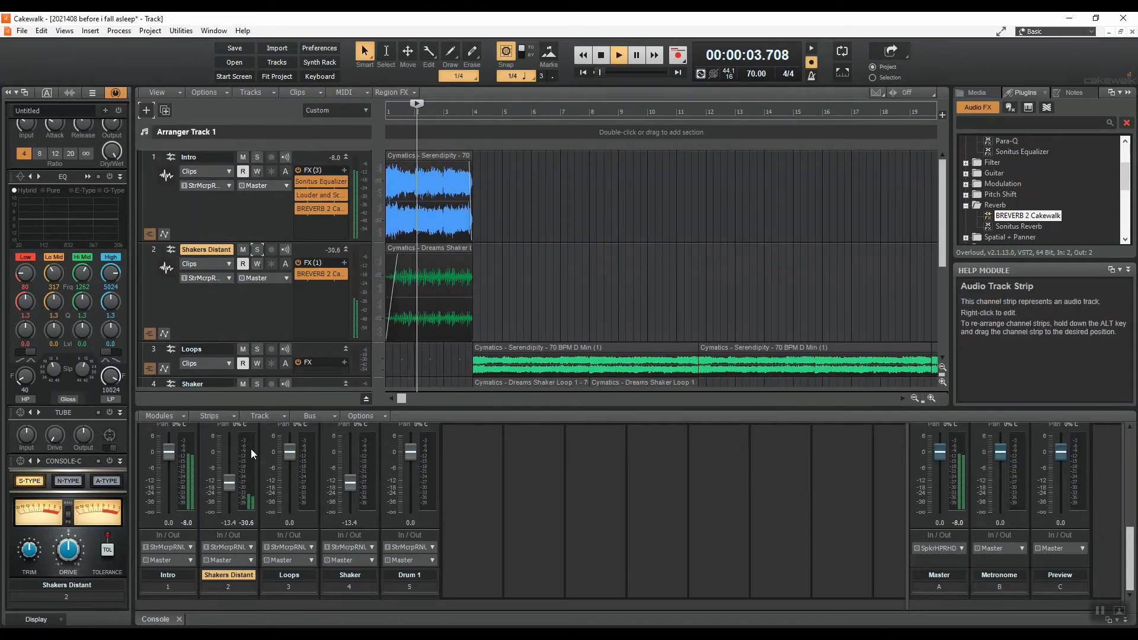
left_click_drag(229, 482, 230, 489)
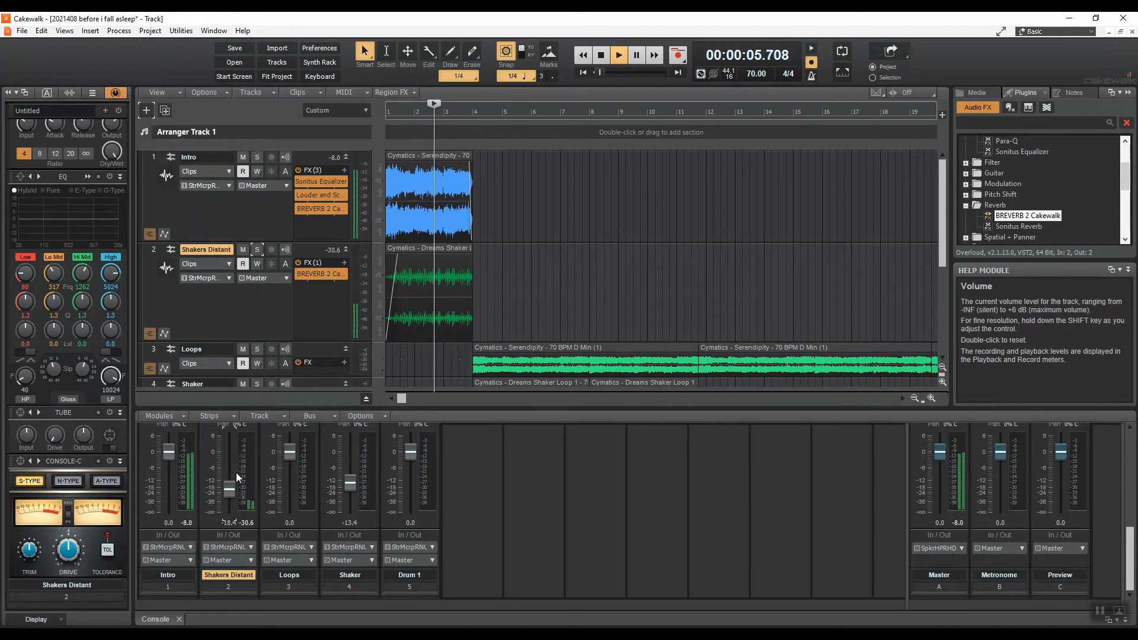
Repeat the Eternity Top Drum Loop 1 clip on Drum 1 to make four back-to-back clips starting at bar 4.
scroll(500, 210, "down", 2)
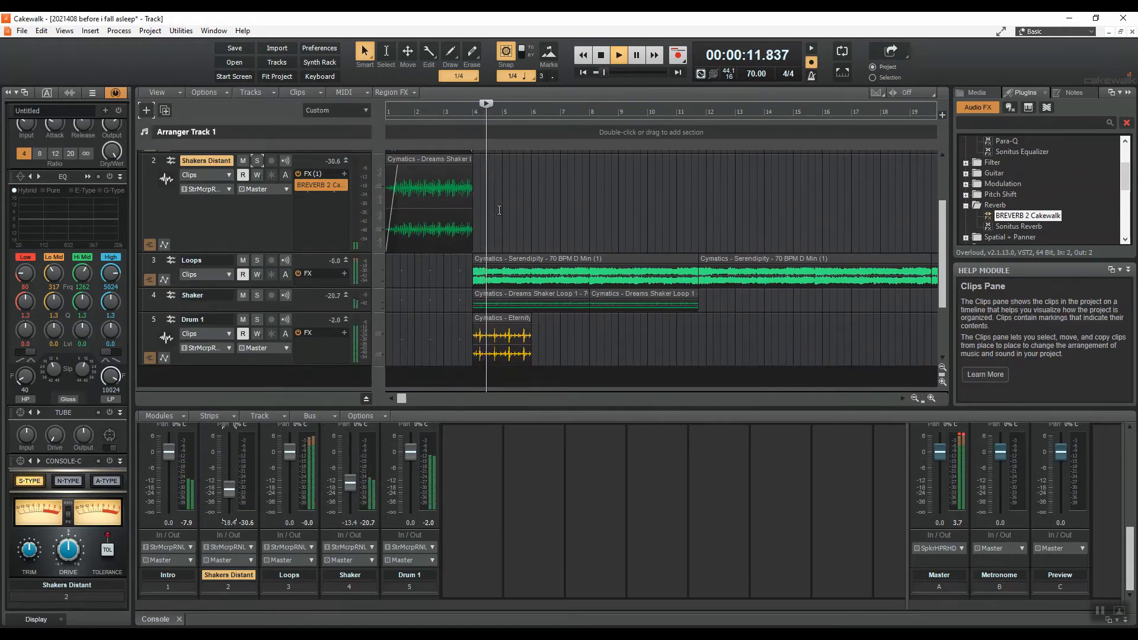
scroll(499, 210, "down", 2)
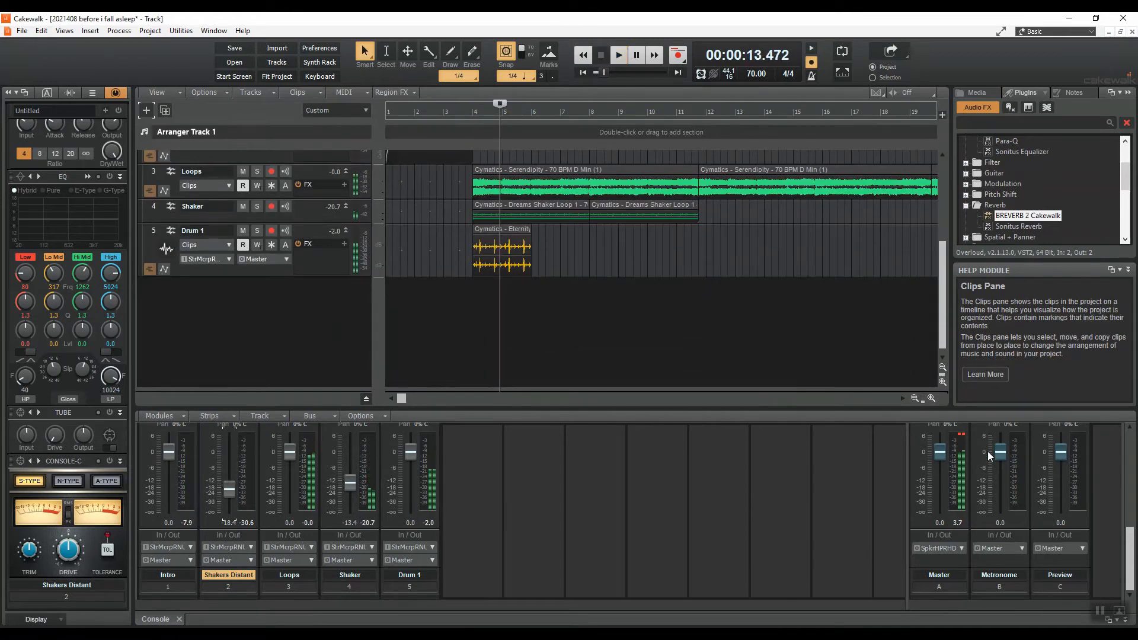
left_click(932, 399)
left_click_drag(630, 227, 831, 253)
scroll(831, 253, "down", 1)
left_click_drag(765, 251, 855, 252)
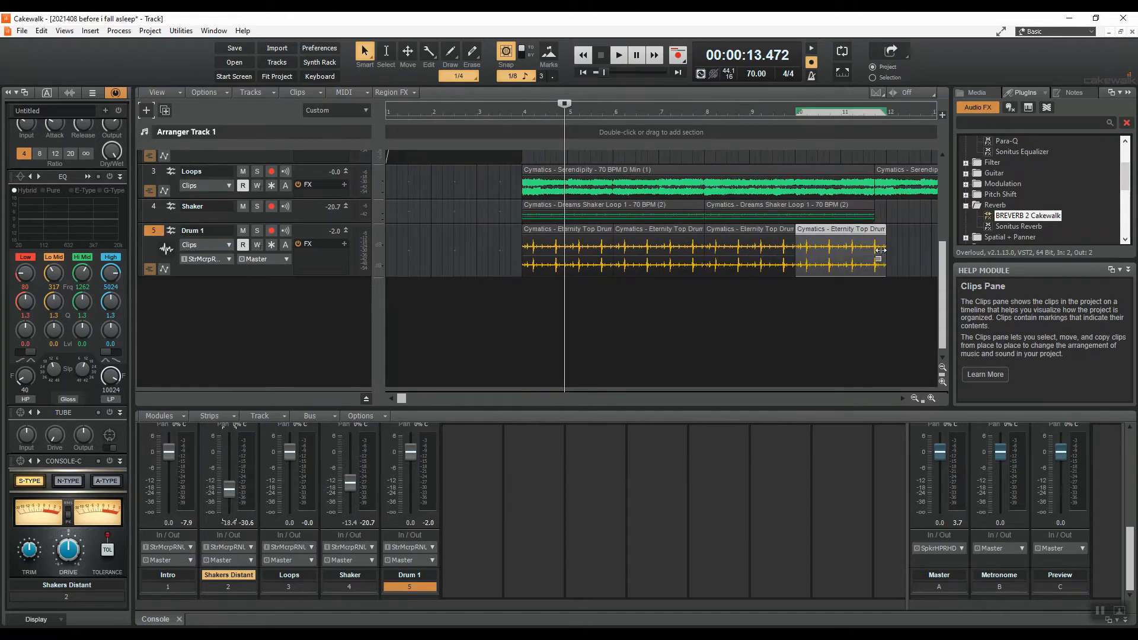
Play the end of the repeated drum clips and return the playhead to the end of the first main Serendipity loop.
key("space")
left_click(854, 111)
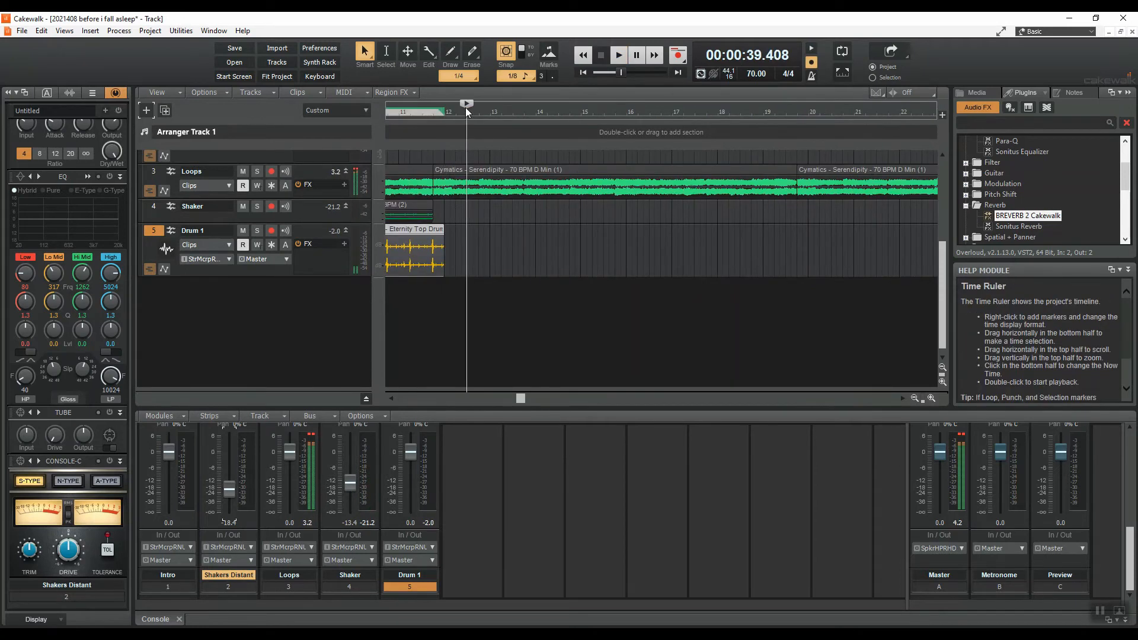
mouse_move(465, 105)
left_mouse_down()
mouse_move(382, 140)
mouse_move(312, 337)
mouse_move(522, 253)
left_mouse_up()
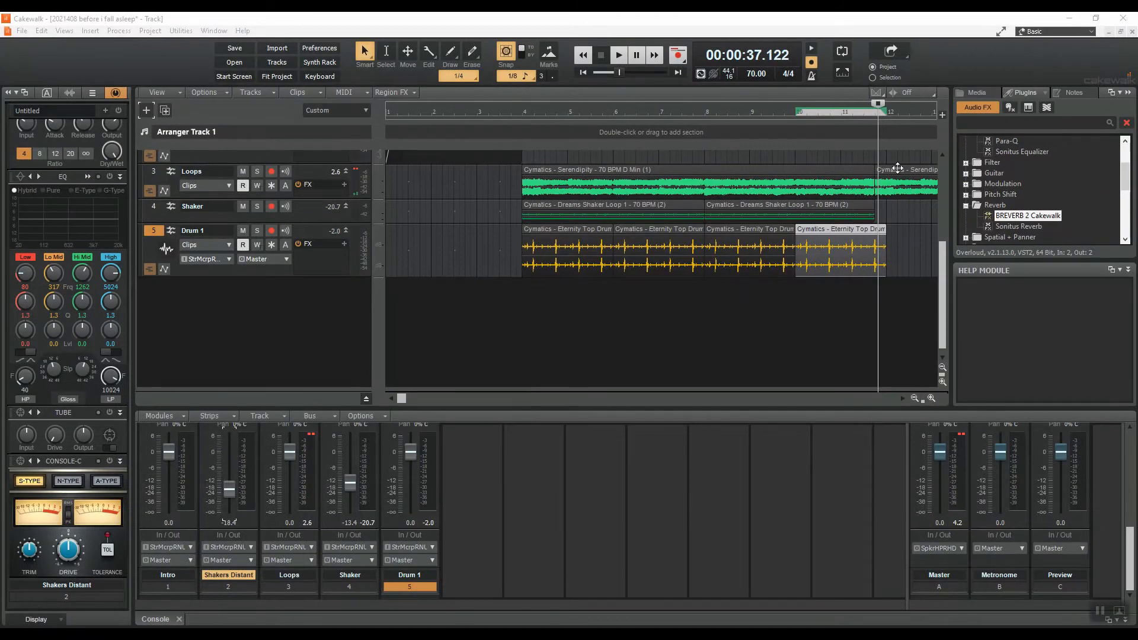
left_click(915, 398)
left_click(915, 398)
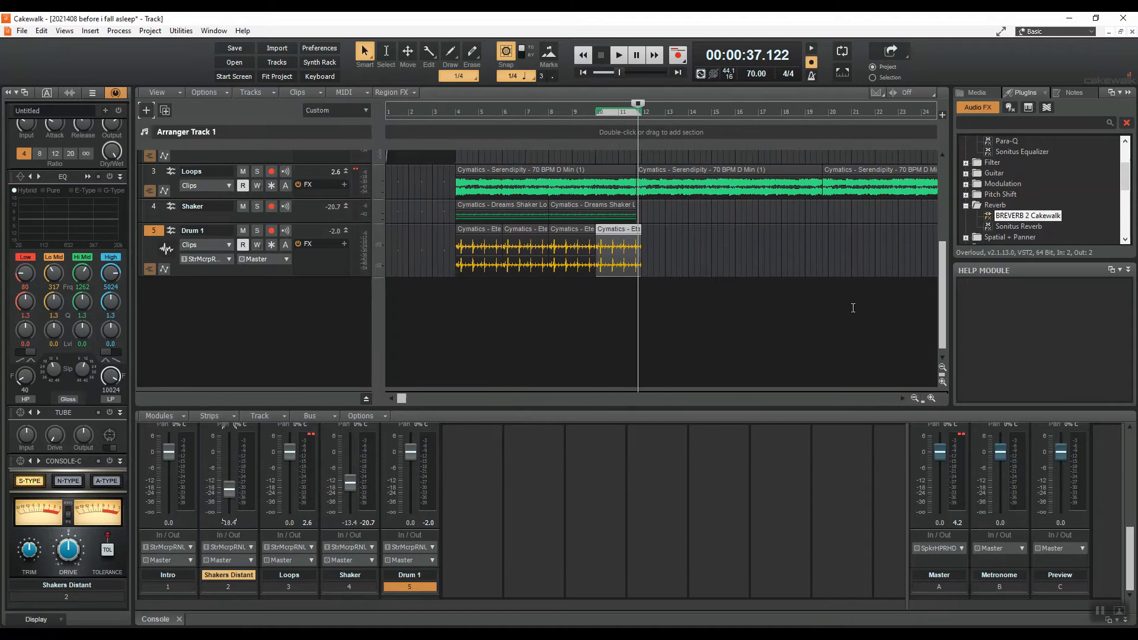
Delete the second Serendipity clip on Loops and audition the Eternity Electric Guitar Wet 1 loop from the File Explorer search results.
left_click(786, 169)
key("Delete")
key("alt+Tab")
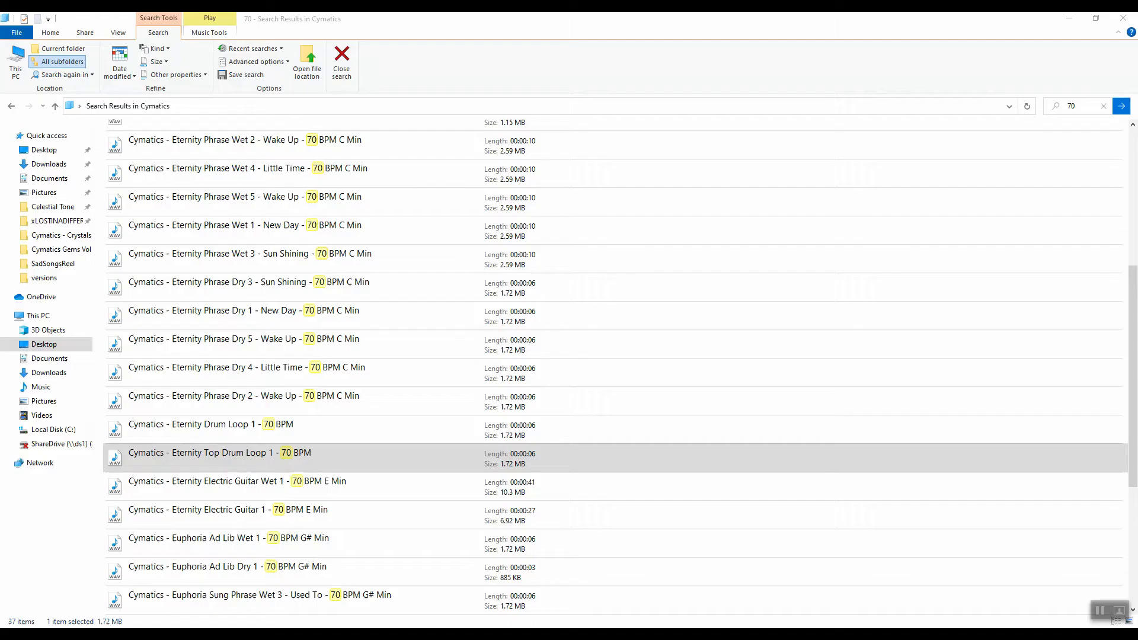
left_click(328, 484)
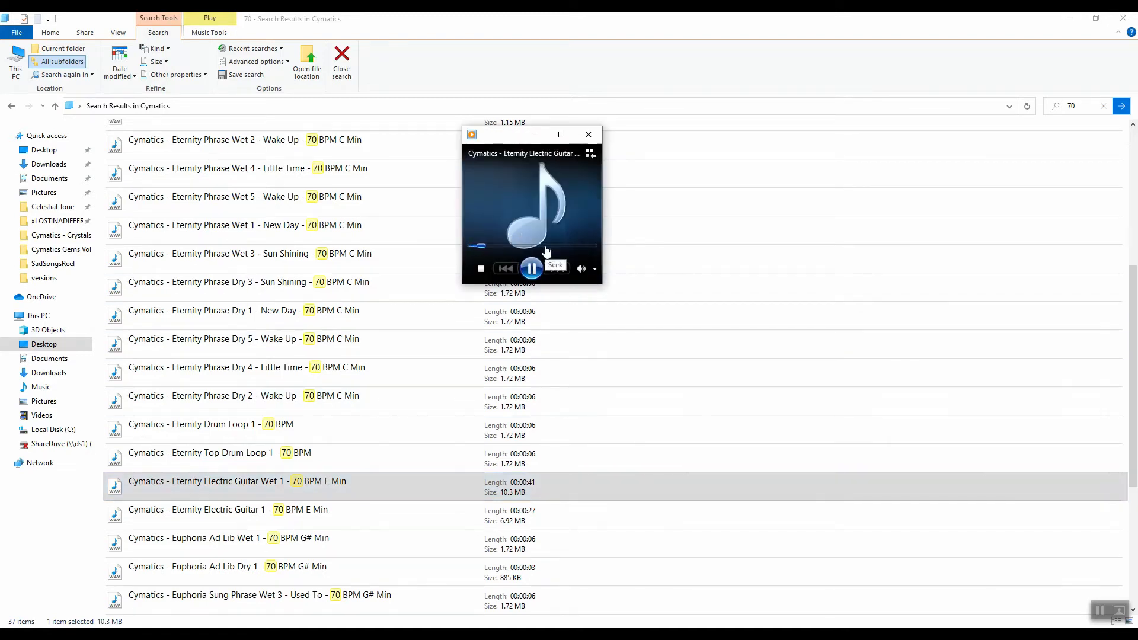
left_click(598, 135)
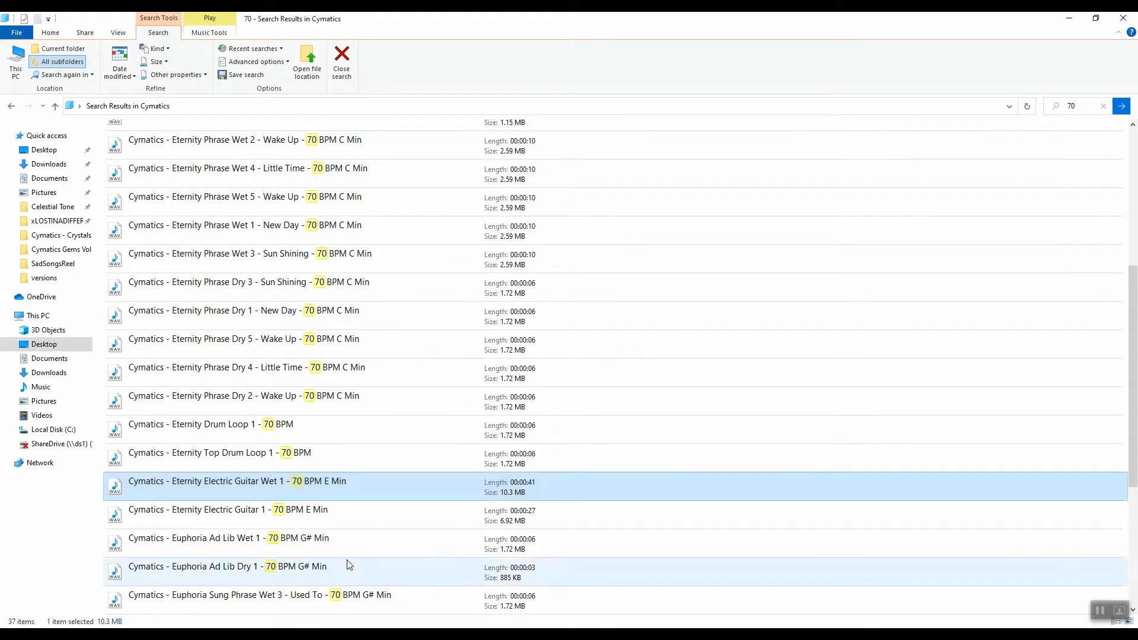
Switch back to Cakewalk, undo the Serendipity clip deletion, and add an audio track named Lead Guitar notes.
left_click(344, 636)
key("ctrl+z")
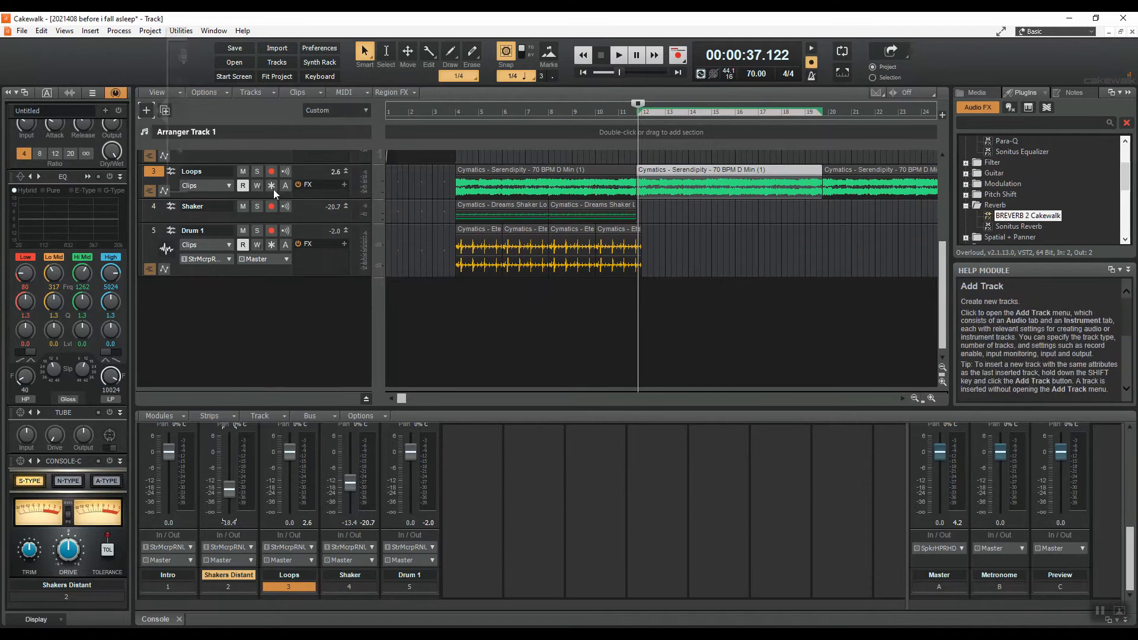
left_click(146, 110)
left_click(308, 181)
double_click(227, 289)
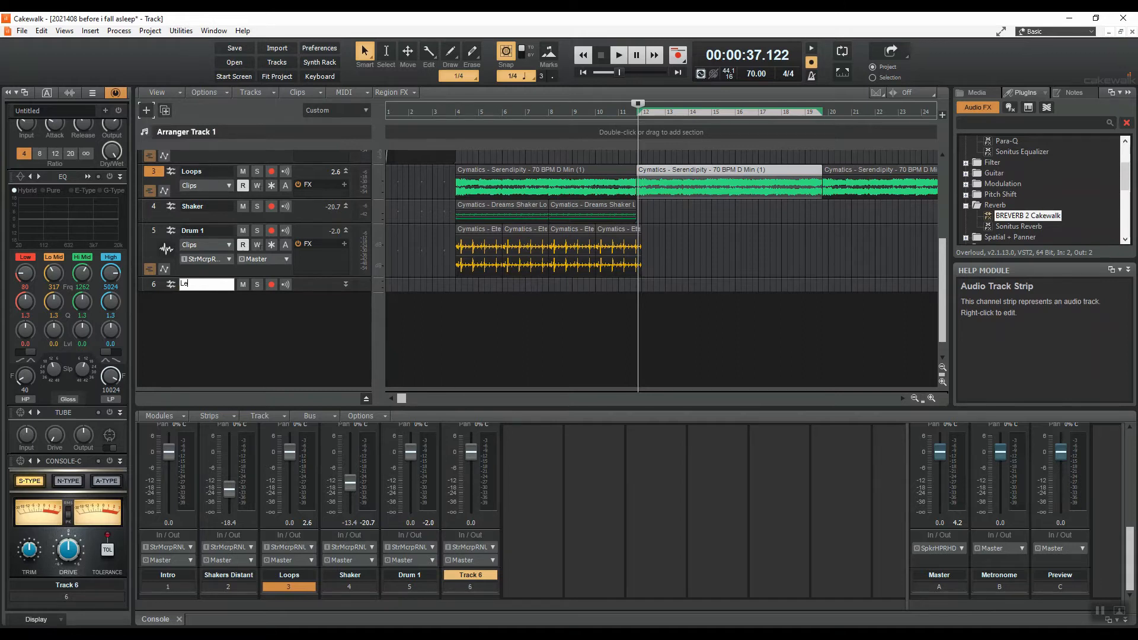
type("Lead Guitar notes")
key("Return")
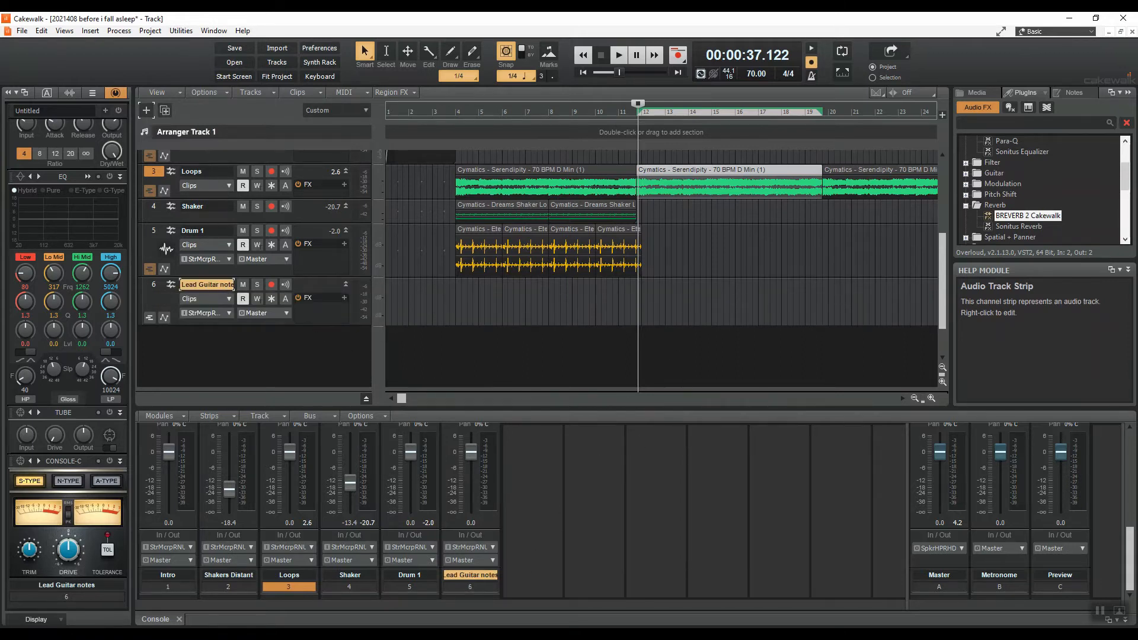
Place the Eternity Electric Guitar Wet 1 loop on Lead Guitar notes at the second Serendipity clip's start and transpose its audio by 2 semitones.
key("alt+Tab")
left_click_drag(293, 490, 580, 284)
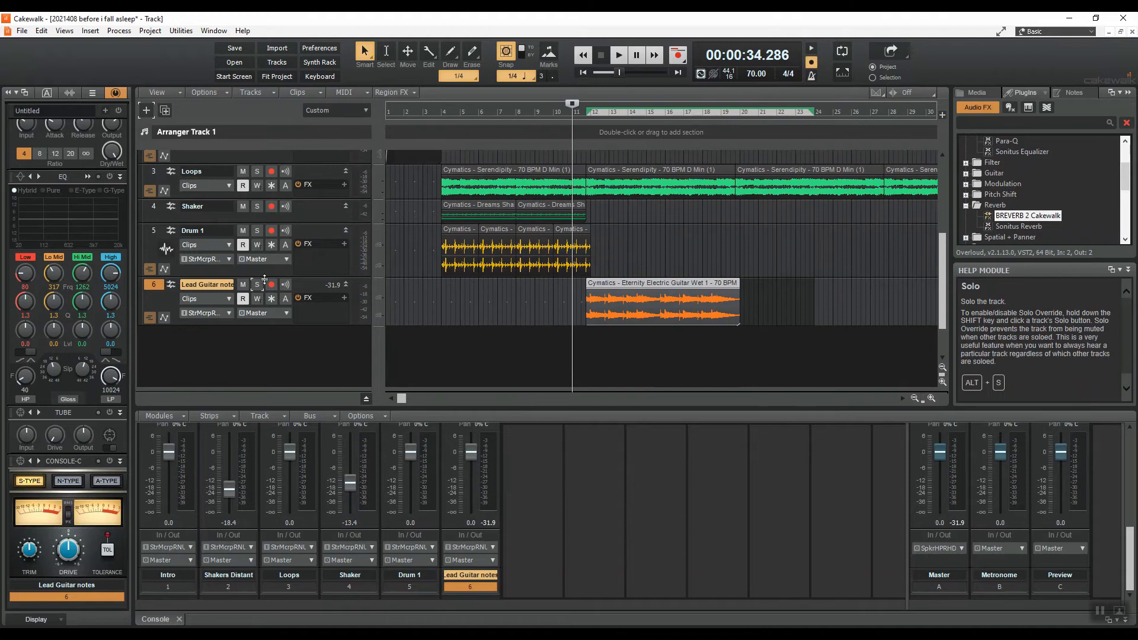
left_click(120, 31)
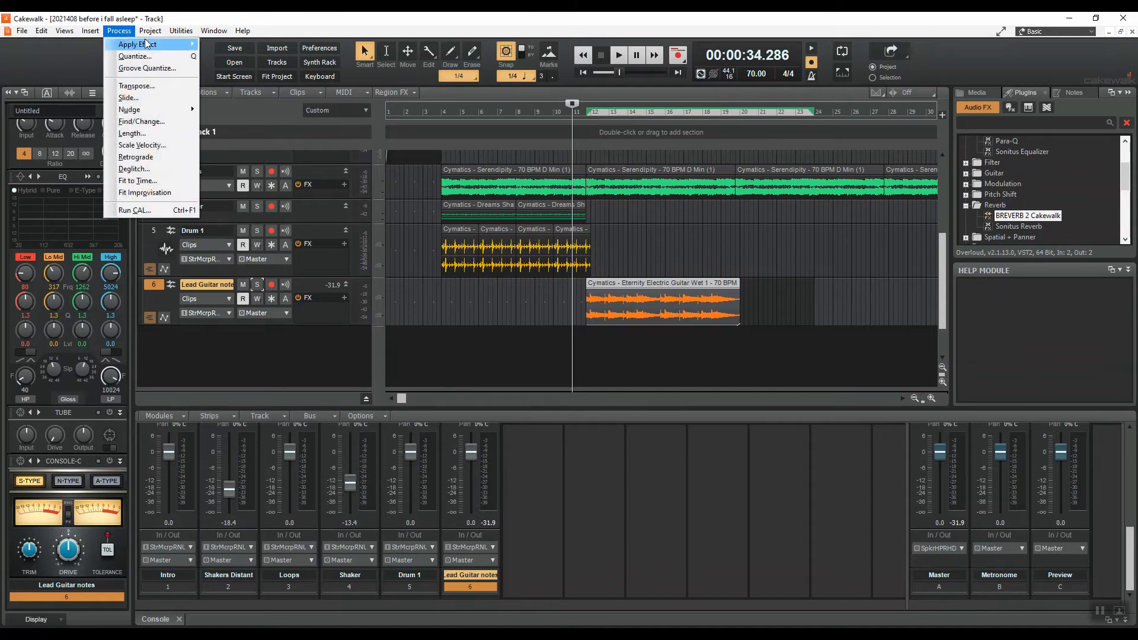
mouse_move(151, 33)
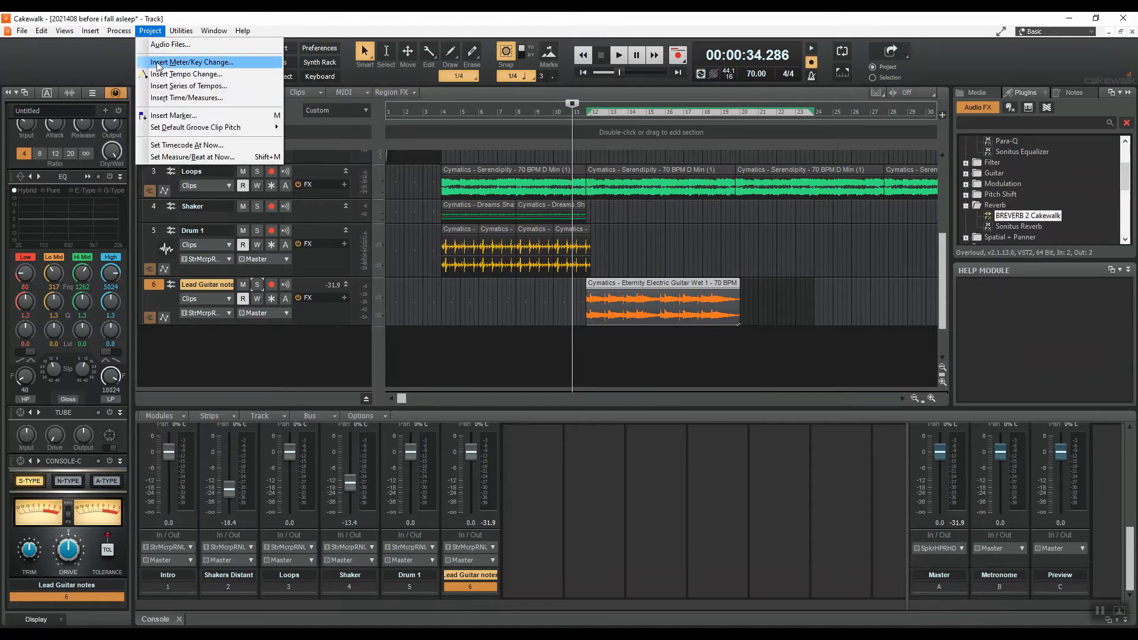
left_click(135, 86)
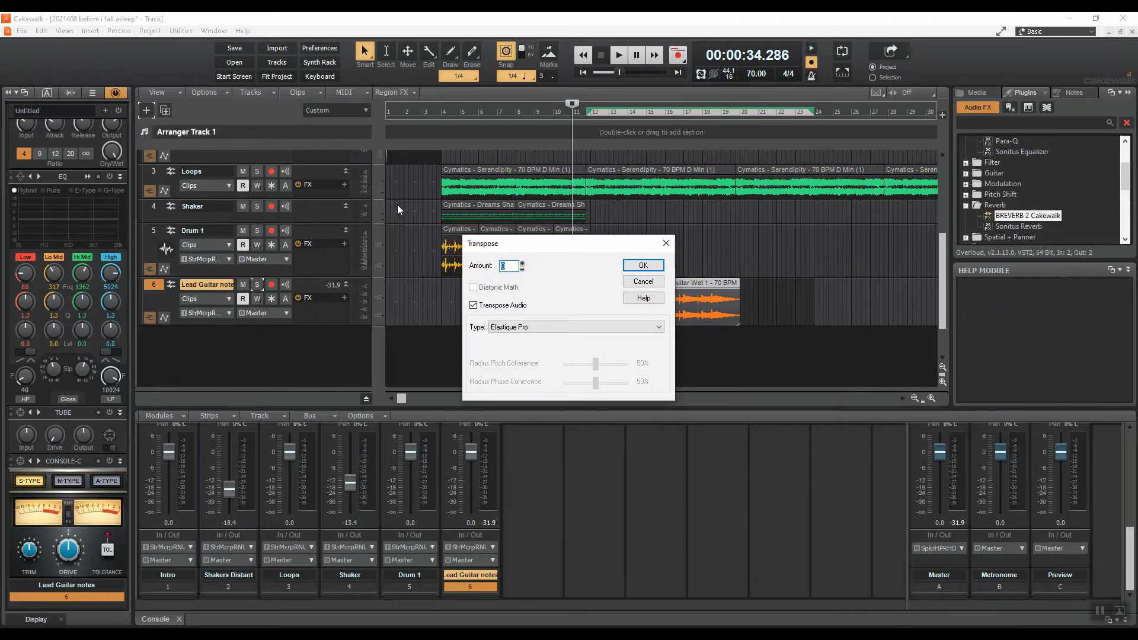
type("2")
key("Return")
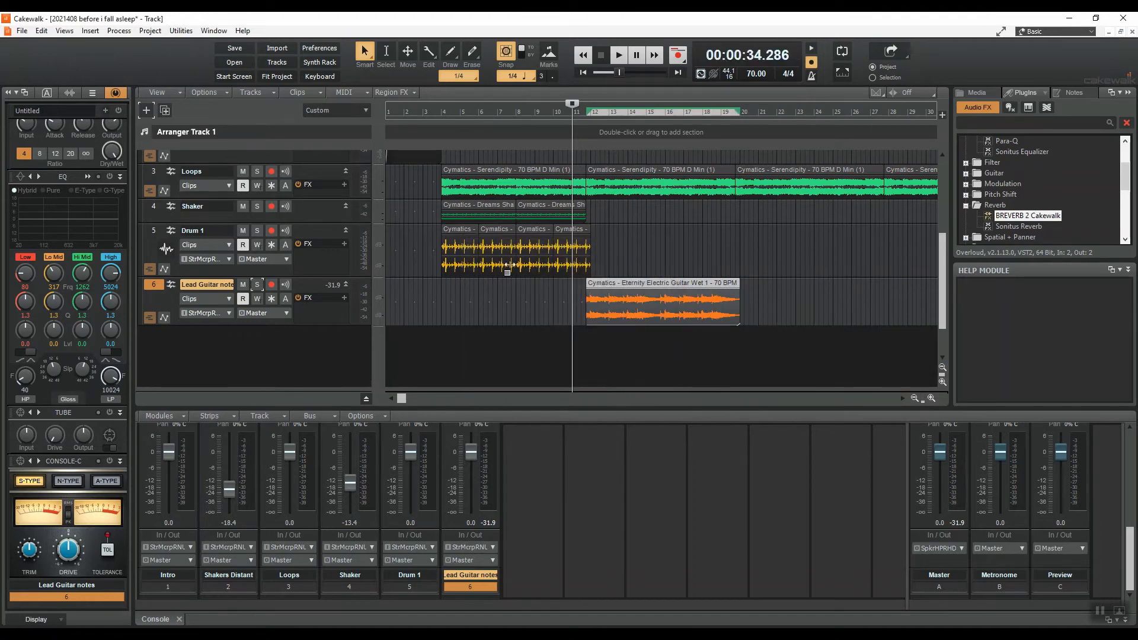
Play from just before the guitar clip into its first half, soloing and unsoloing Lead Guitar notes to check the transposed sound.
key("space")
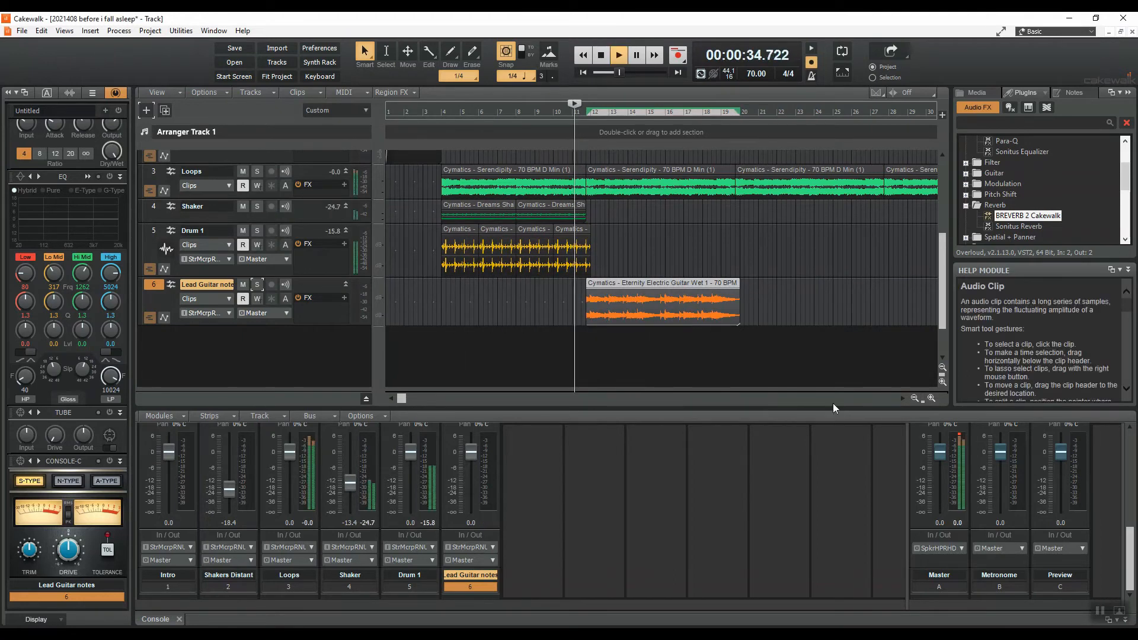
left_click(931, 399)
left_click(931, 399)
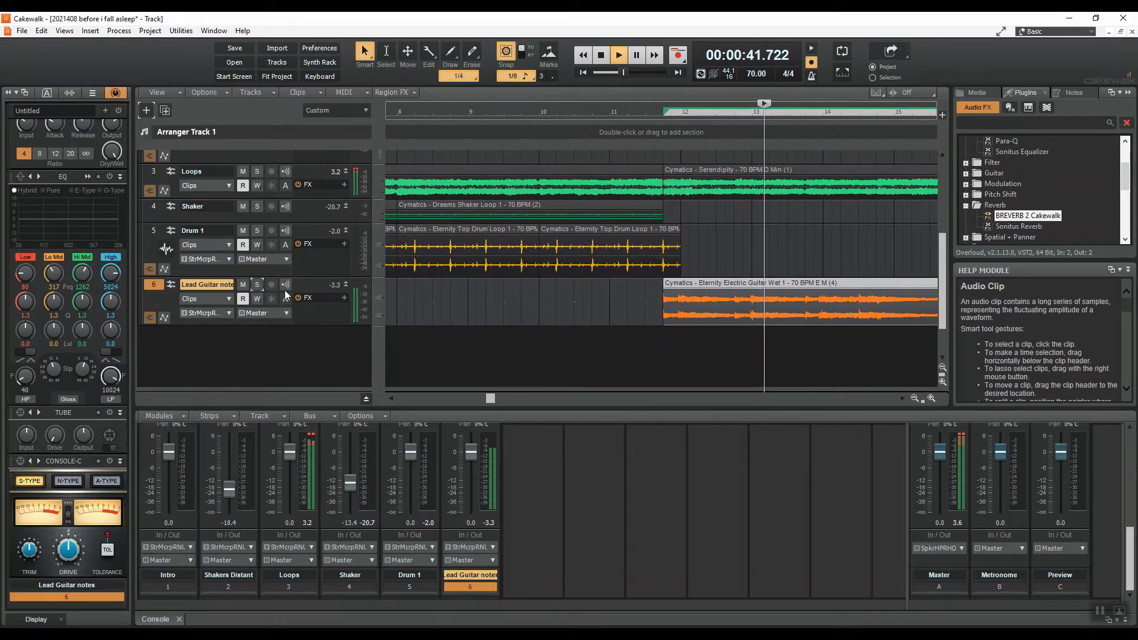
left_click(257, 285)
left_click(258, 285)
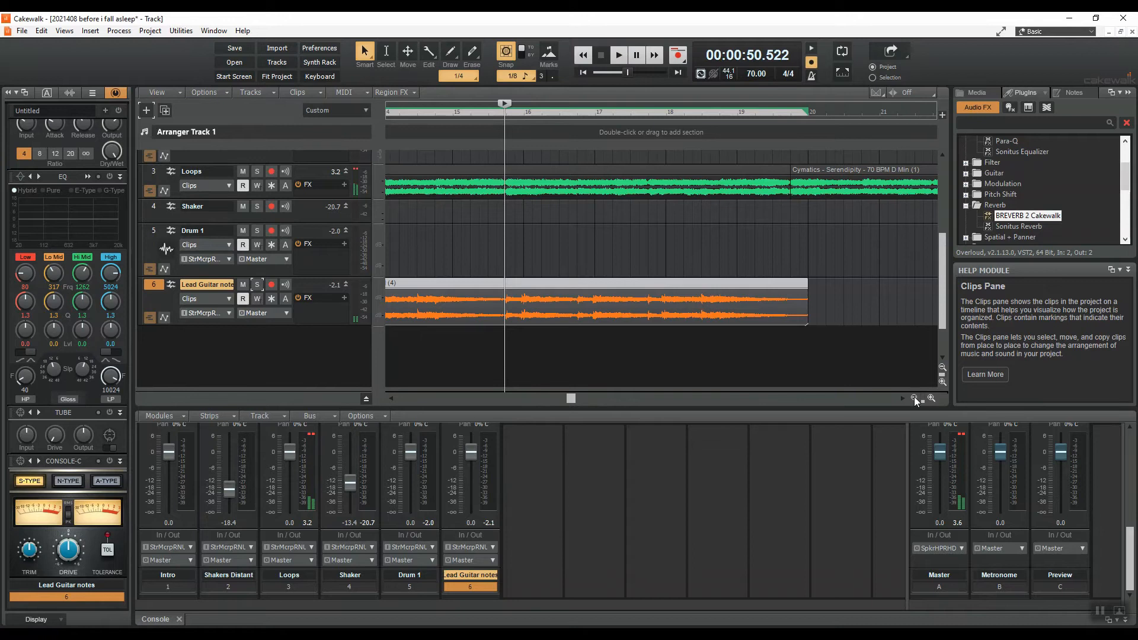
Copy the four Eternity Top Drum Loop 1 clips on Drum 1 to the playhead, midway through the guitar clip.
left_click(915, 398)
left_click(915, 397)
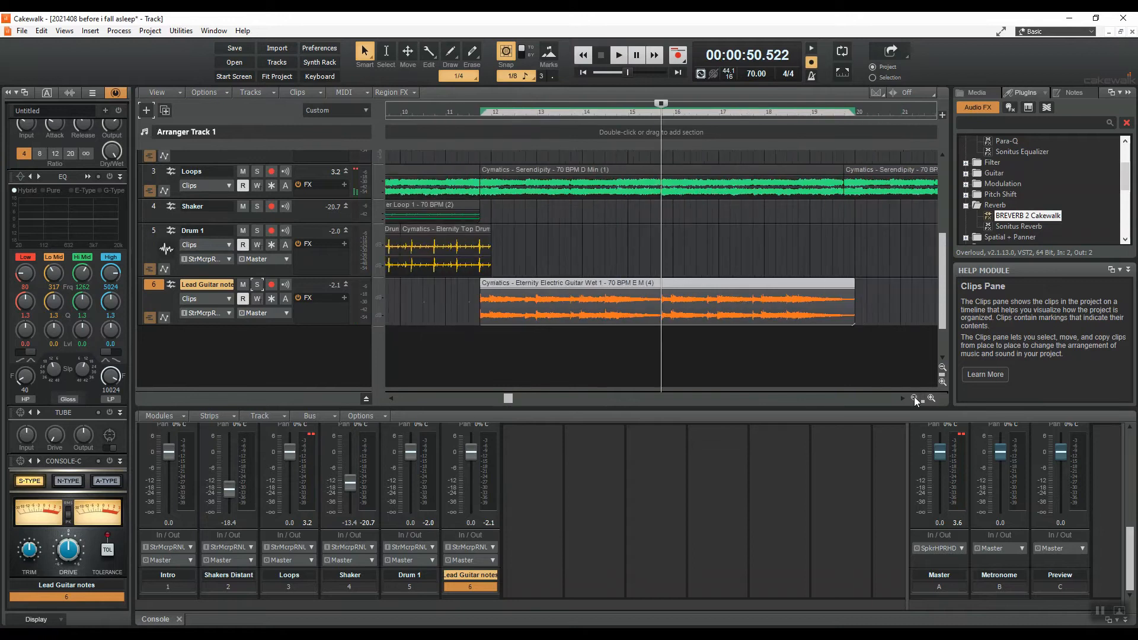
left_click(915, 398)
left_click(915, 397)
left_click(915, 398)
left_click(914, 398)
left_click(915, 397)
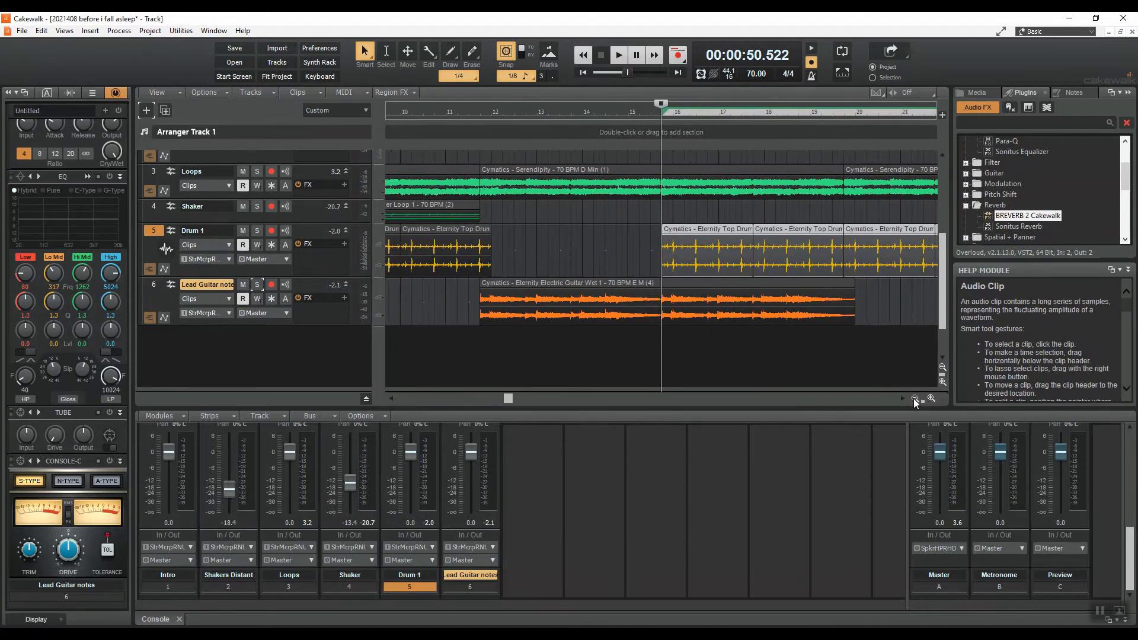
left_click(915, 398)
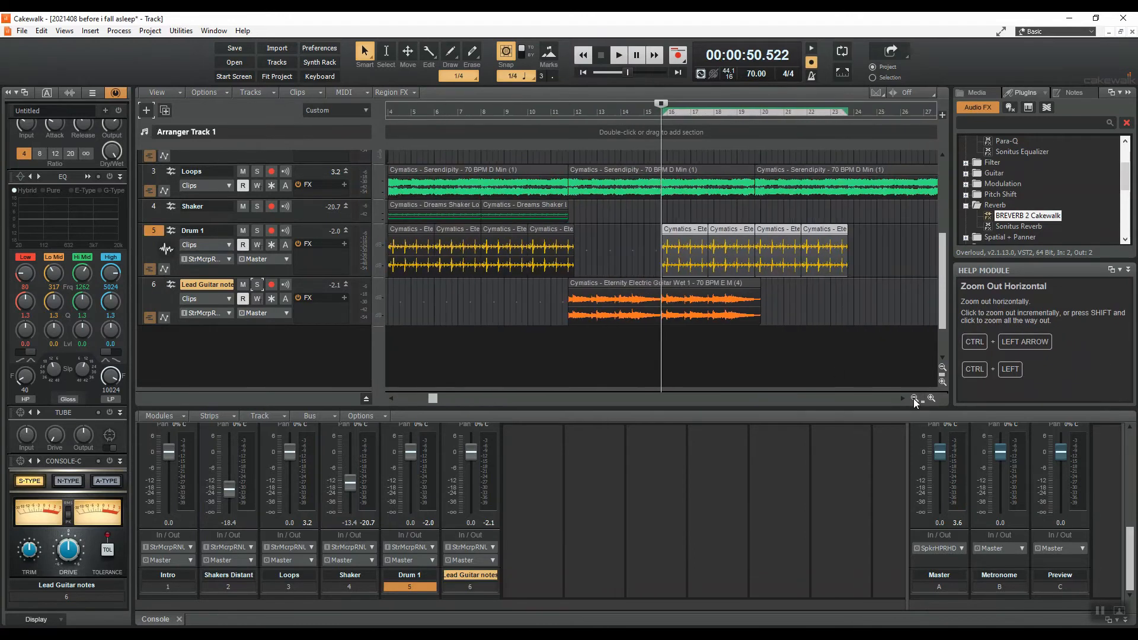
Delete the last two copied drum clips on Drum 1, keeping only the pair under the second Serendipity loop.
left_click(783, 229)
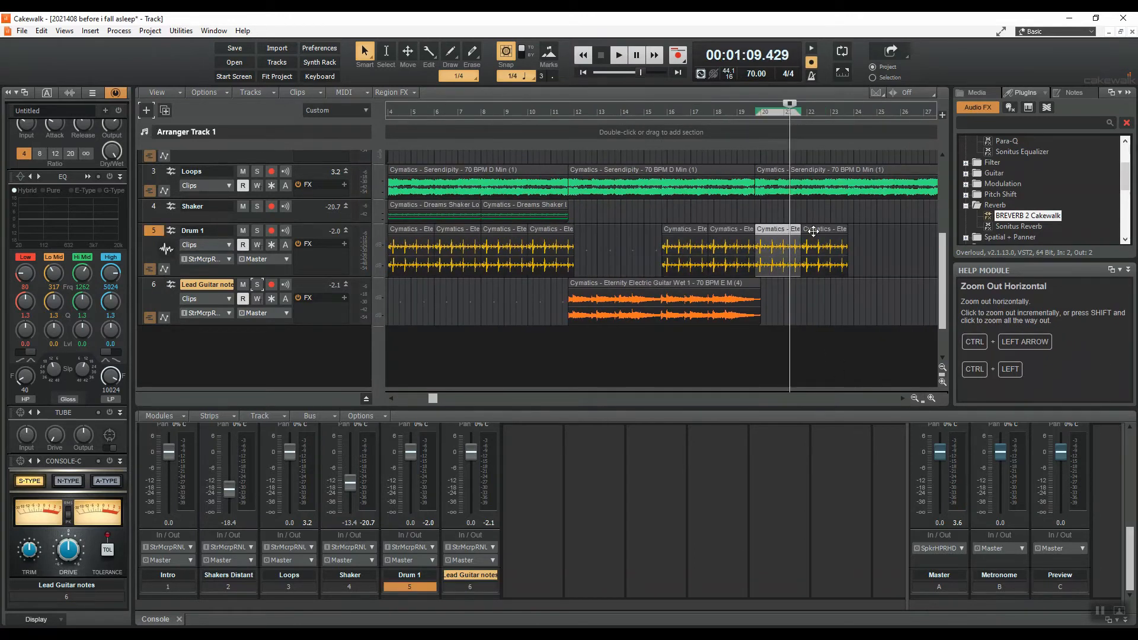
left_click(820, 229)
key("Delete")
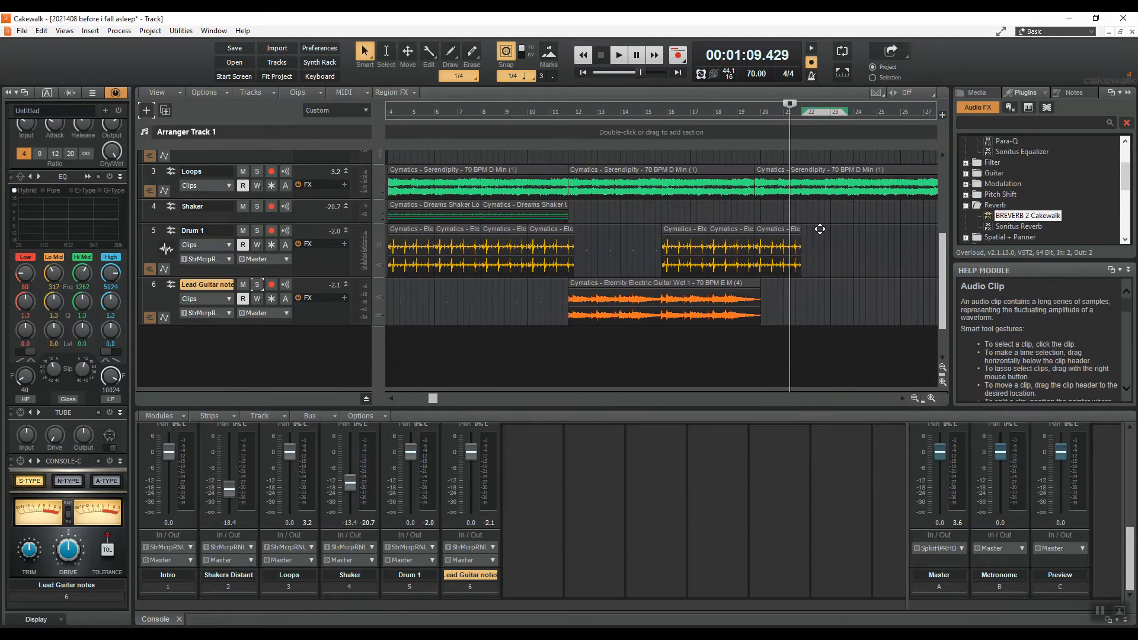
left_click(781, 229)
key("Delete")
Copy the second Dreams Shaker Loop 1 clip to the start of the copied drum pair and extend it to the drums' end.
left_click(514, 209)
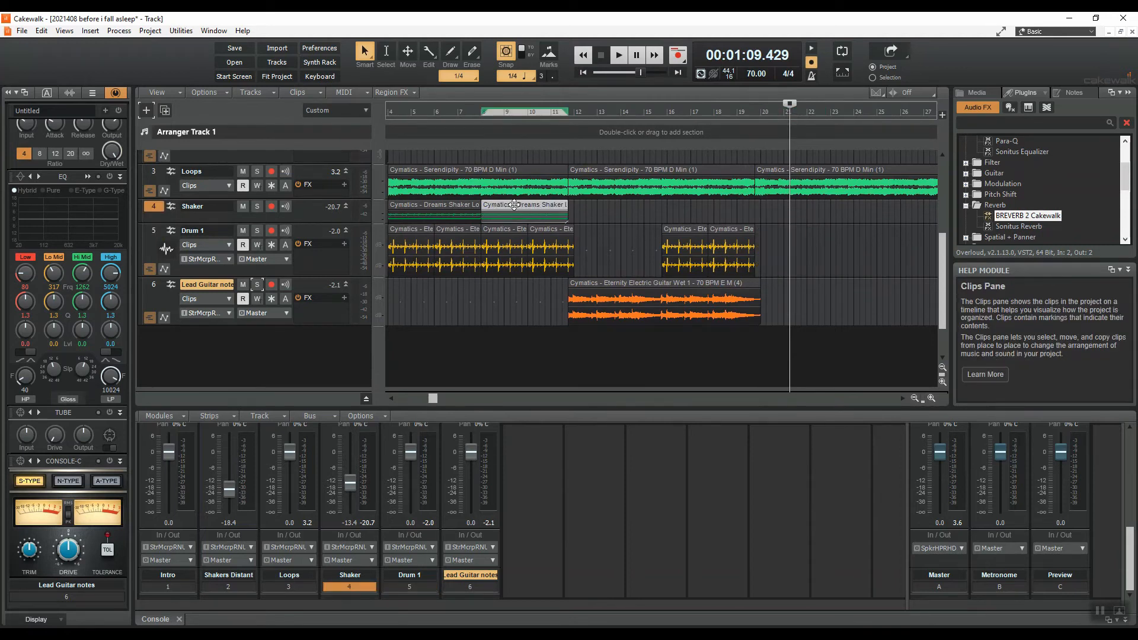
left_click_drag(515, 208, 696, 209)
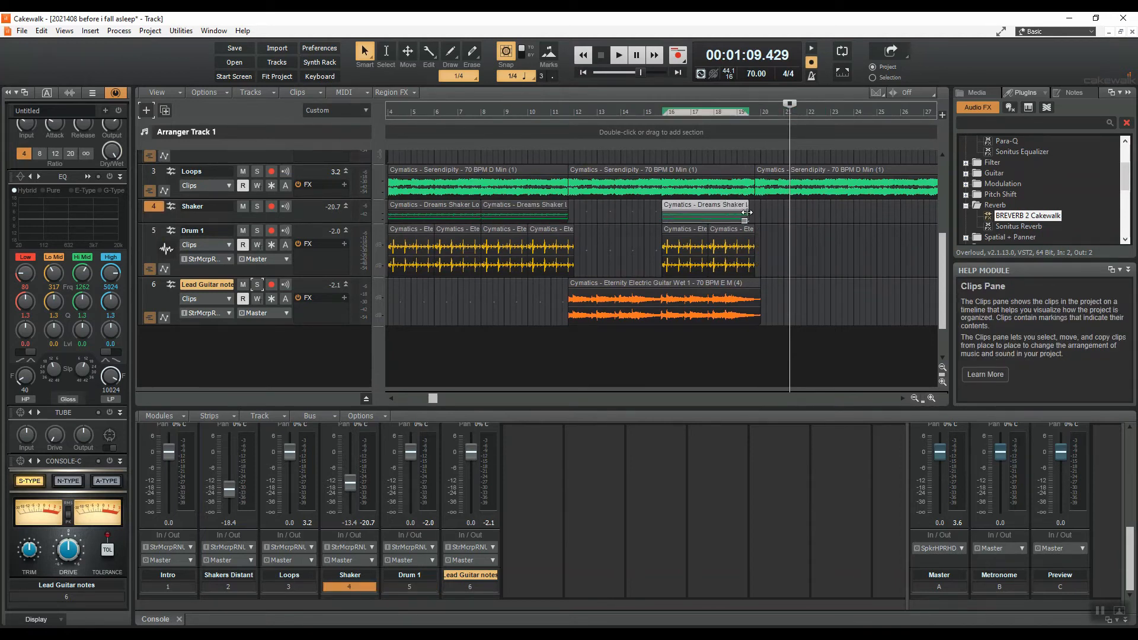
Play from about bar 14, briefly solo Lead Guitar notes, and set its volume to 0.2 dB.
double_click(635, 112)
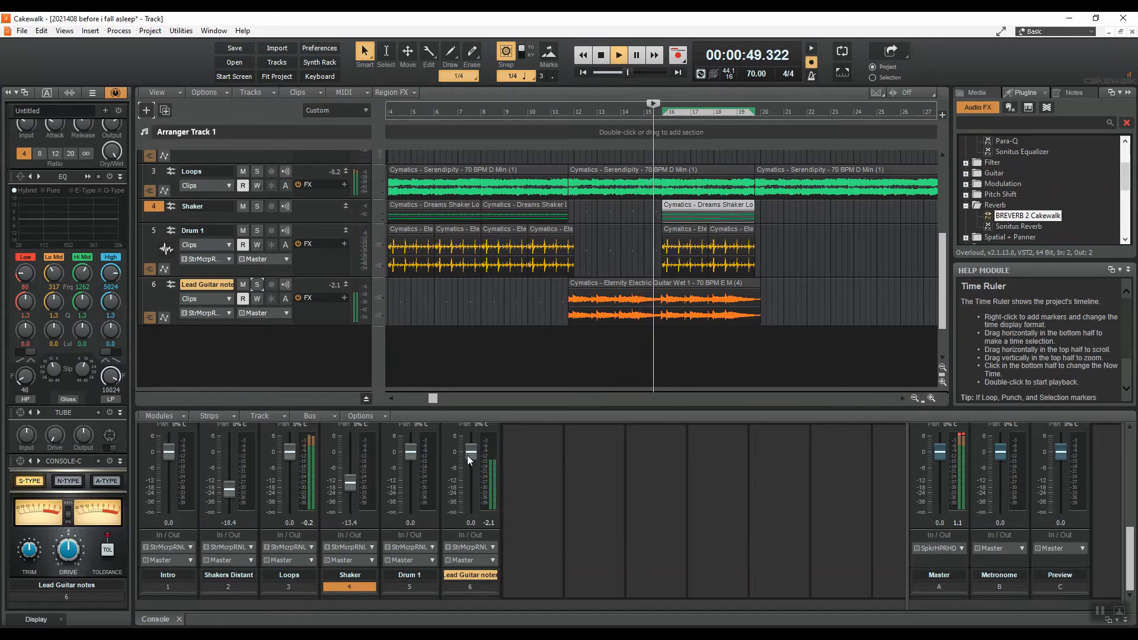
left_click(257, 285)
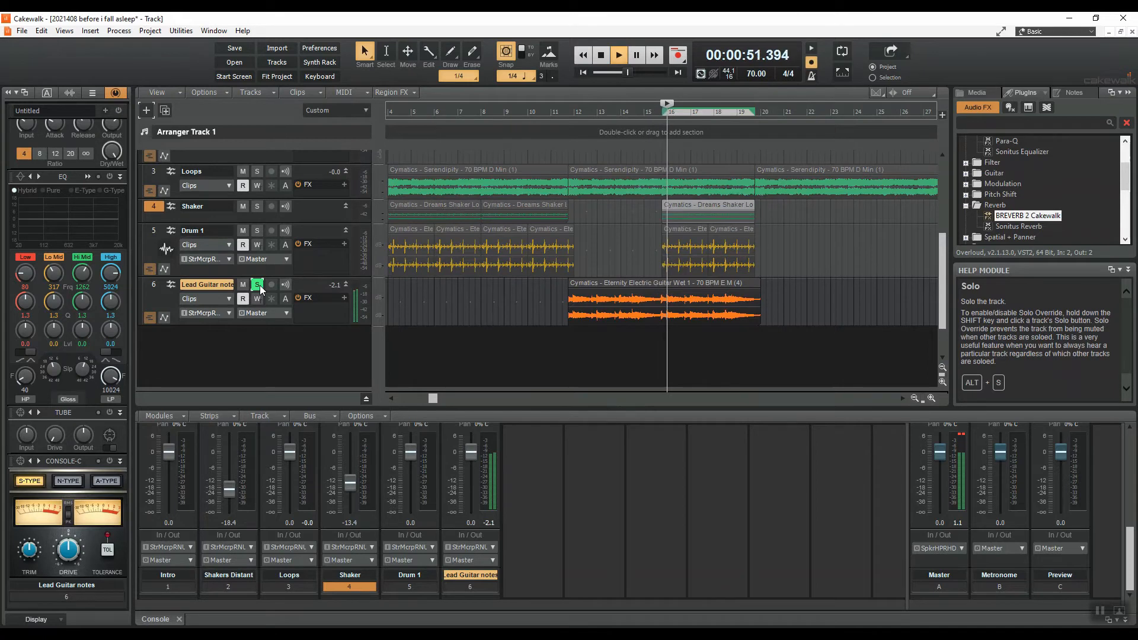
left_click(258, 285)
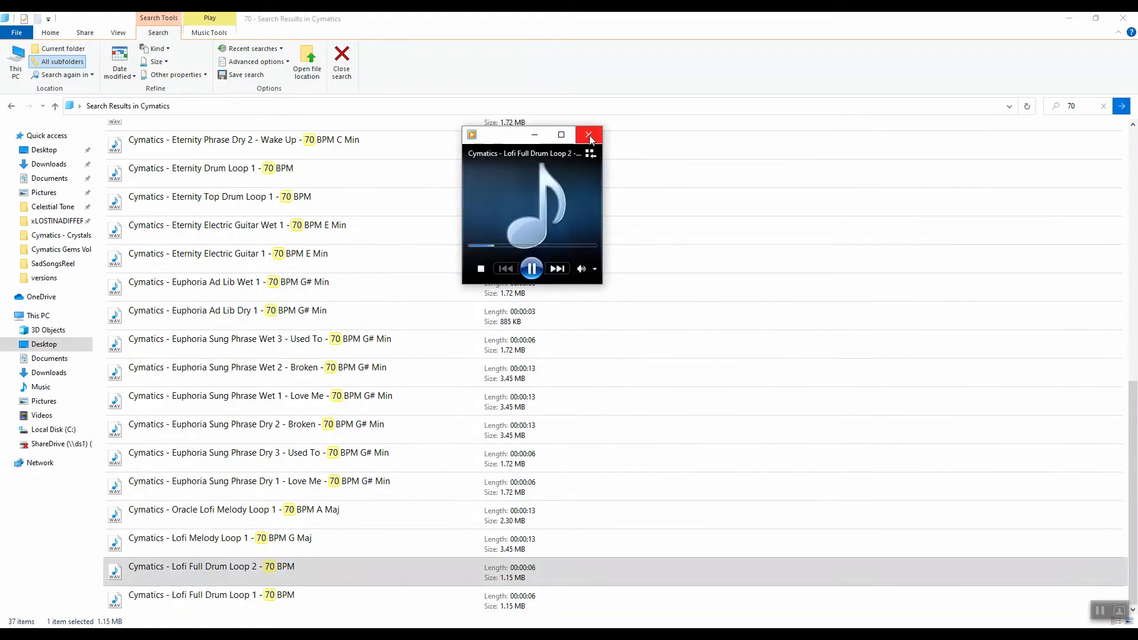
Audition Lofi Full Drum Loop 2 and place a Lofi Full Drum Loop clip on a new Drum 2 track where the second drum section starts.
left_click(589, 135)
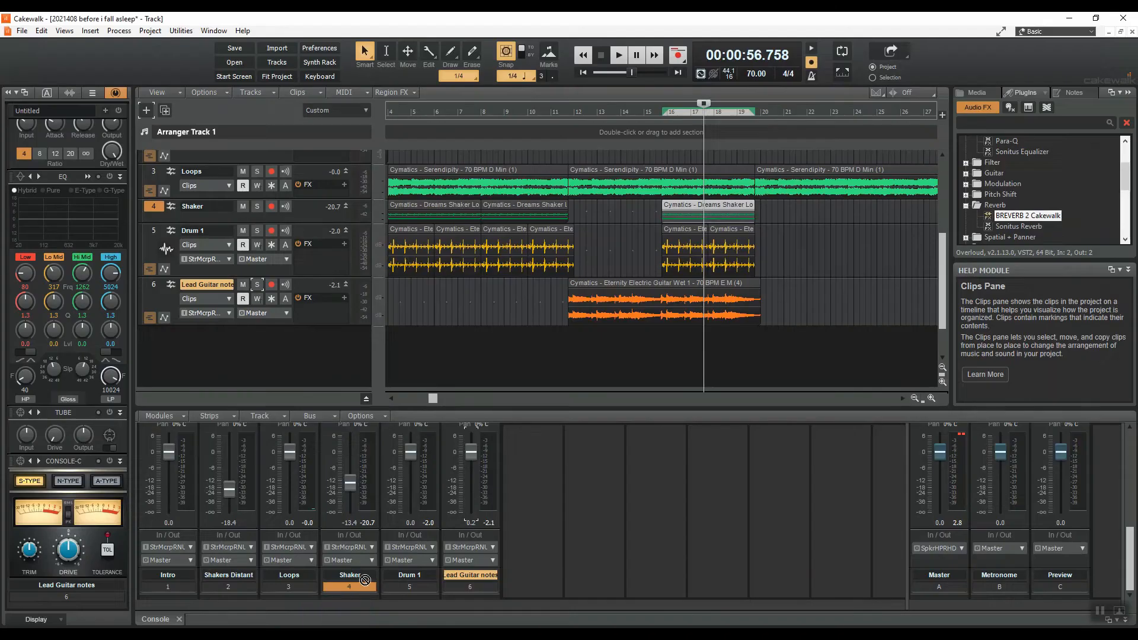
left_click_drag(509, 398, 584, 351)
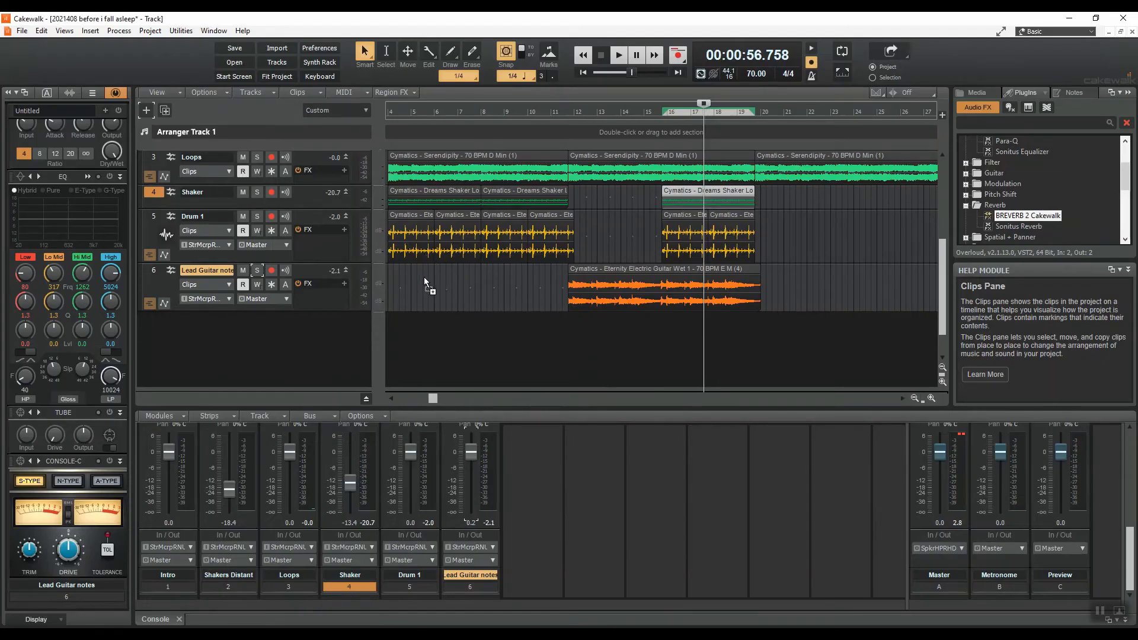
left_click_drag(418, 279, 417, 280)
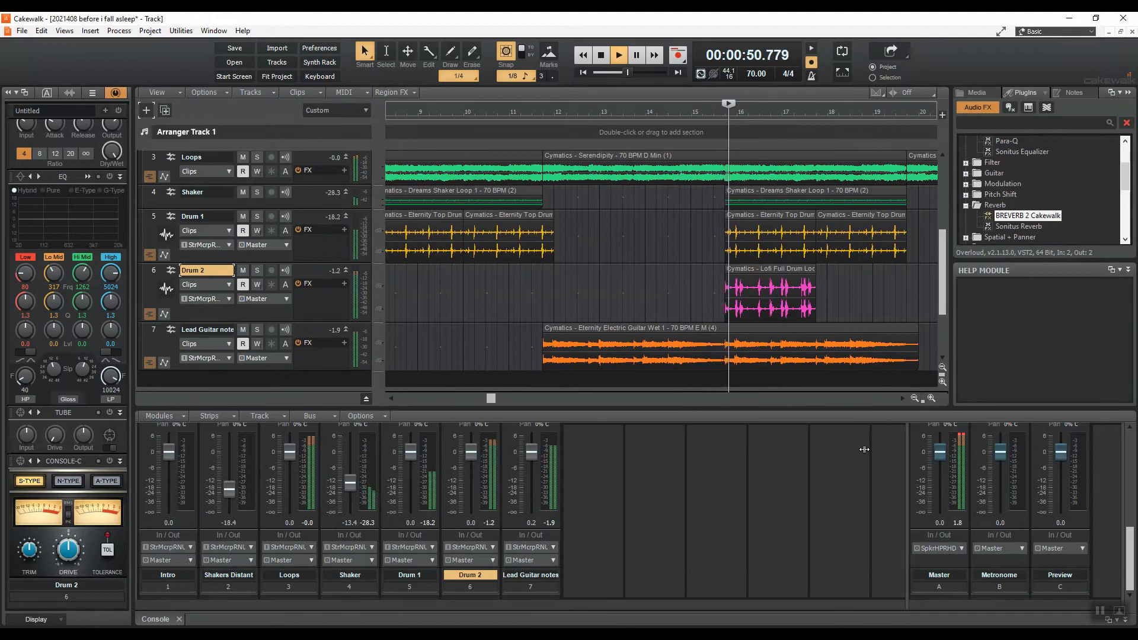
Enlarge the track area and play the second Serendipity section with the lead guitar, shaker and both drum tracks.
left_click(915, 398)
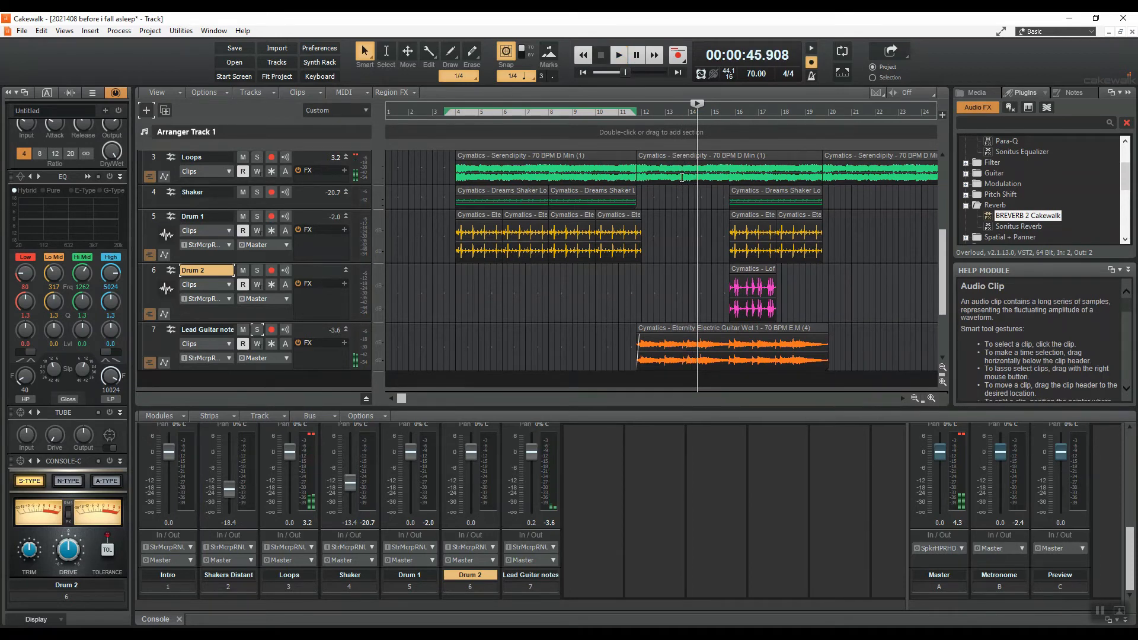
scroll(735, 323, "up", 1)
left_click_drag(748, 409, 762, 546)
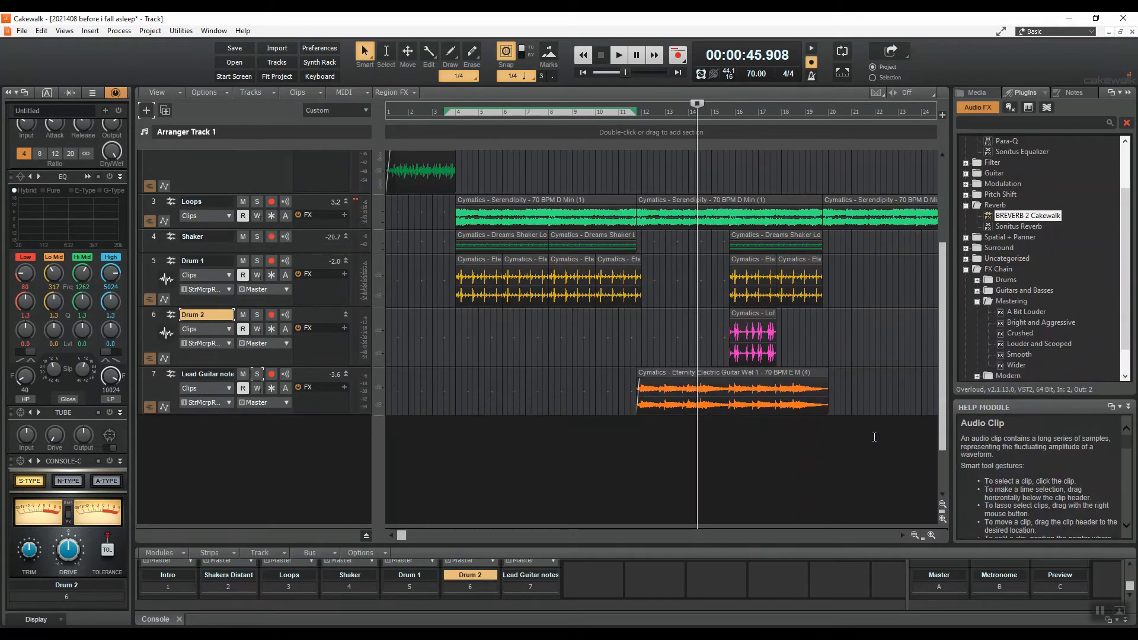
scroll(933, 513, "down", 1)
key("space")
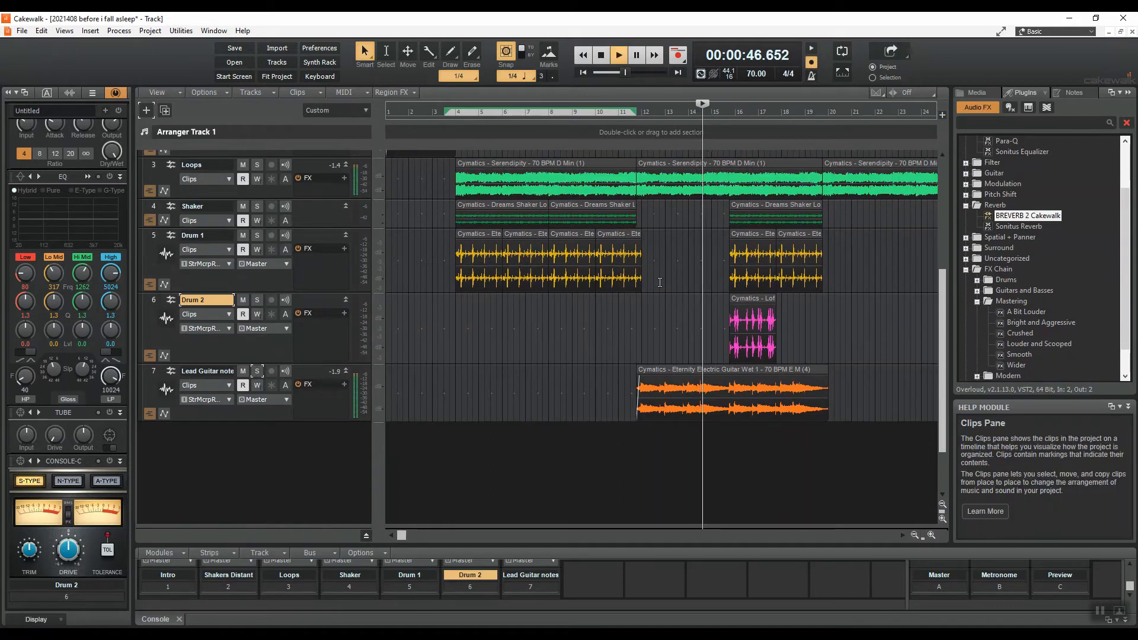
key("space")
left_click(745, 375)
key("space")
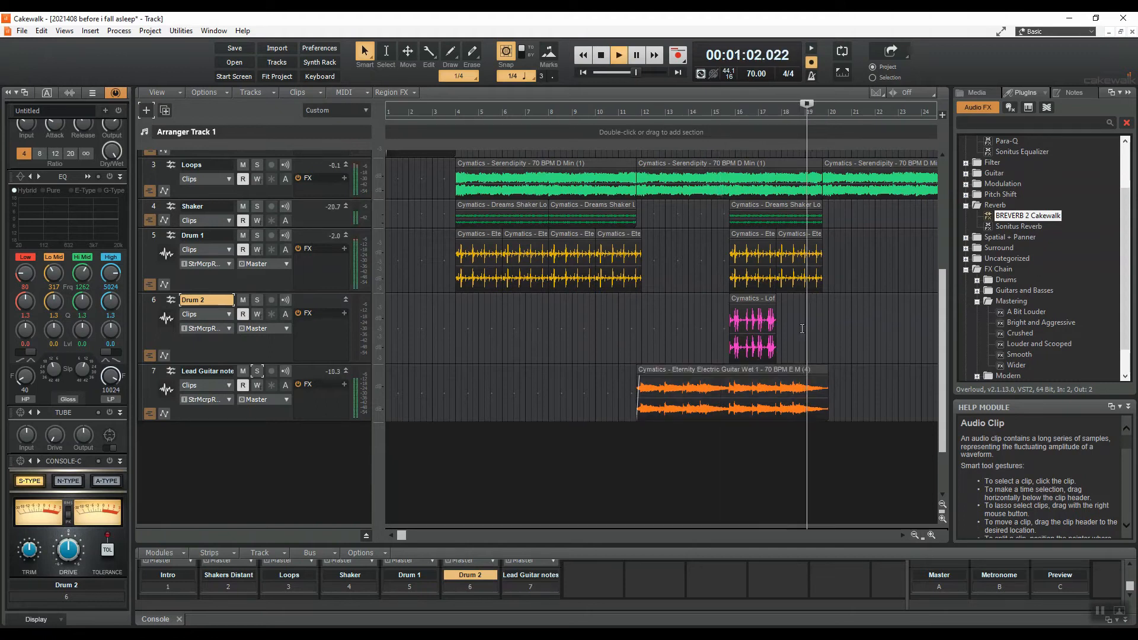
key("space")
Replace the third Serendipity clip on Loops with a copy of the Eternity Electric Guitar Wet 1 clip.
left_click(845, 167)
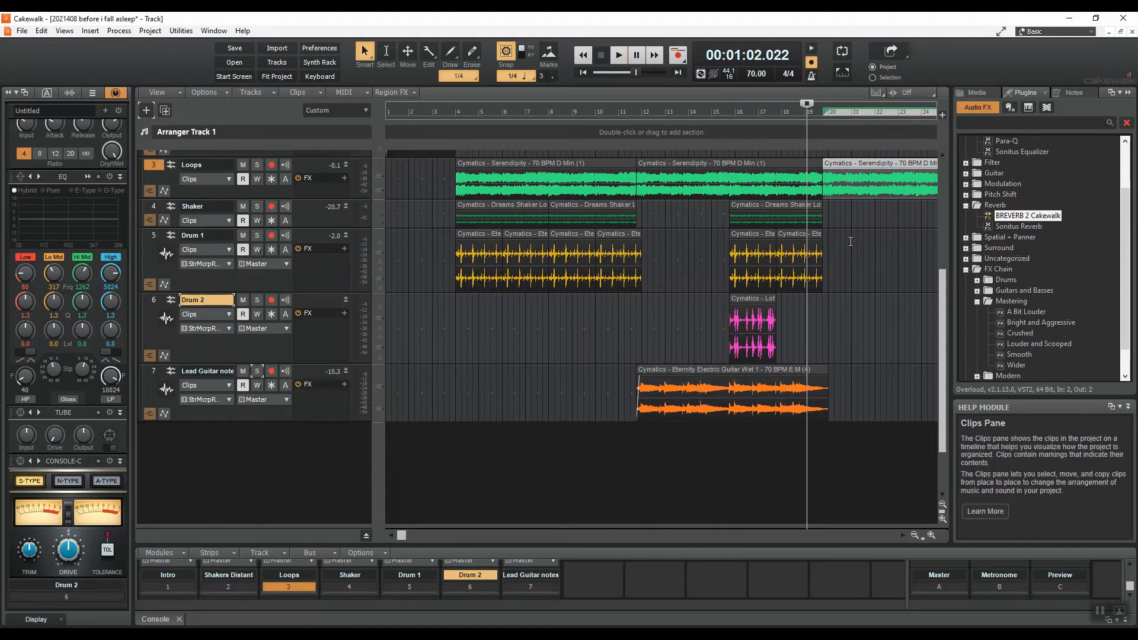
key("Delete")
scroll(762, 376, "up", 1)
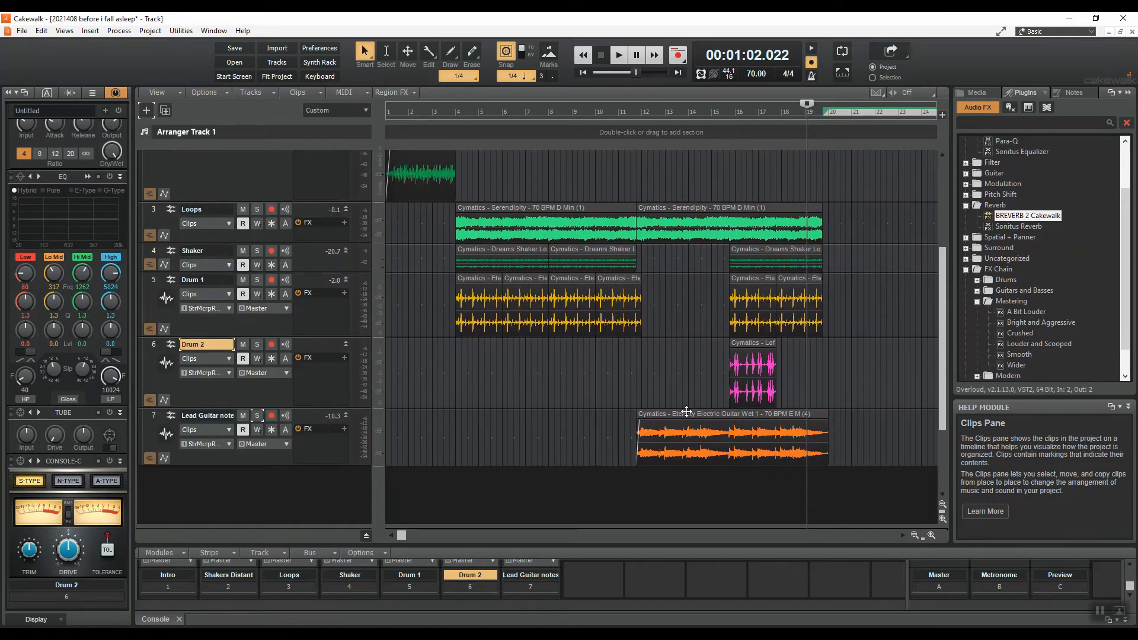
left_click_drag(687, 411, 842, 212)
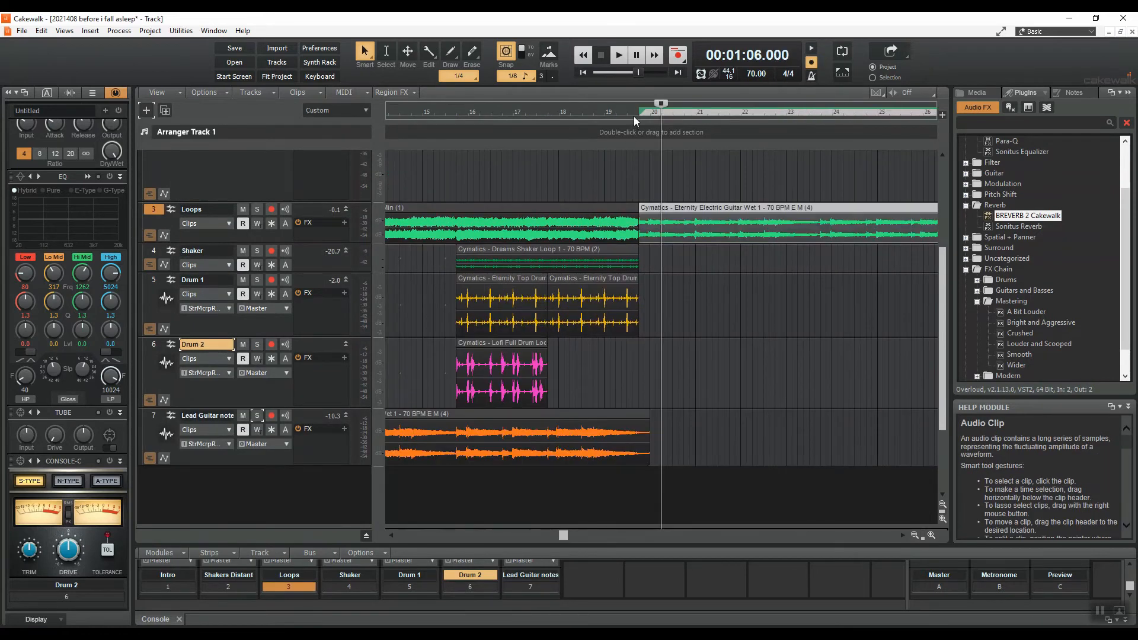
left_click(635, 112)
left_click(540, 249)
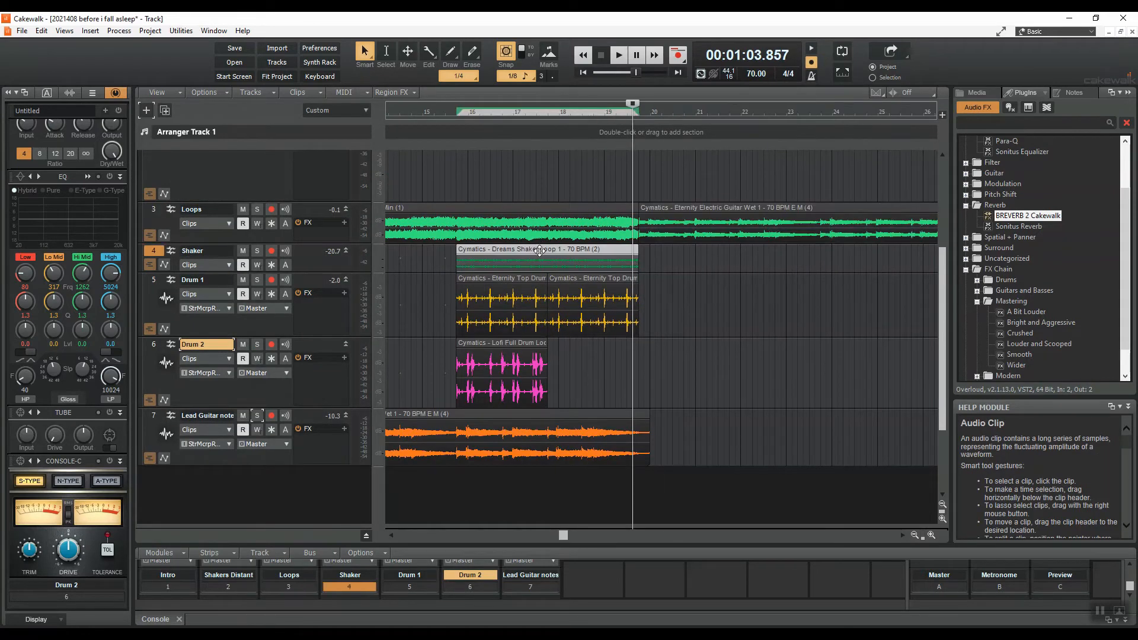
left_click_drag(540, 249, 773, 261)
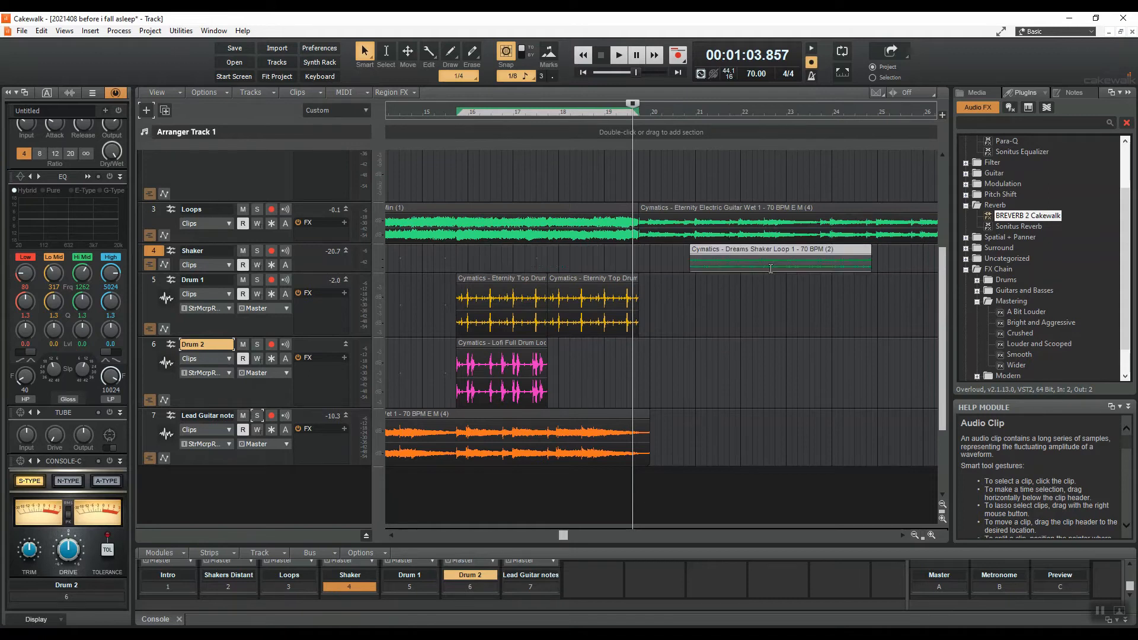
Copy the opening Dreams Shaker Loop clip on Shakers Distant to the start of the Eternity Electric Guitar clip and play that section.
left_click(914, 535)
left_click(915, 535)
scroll(916, 538, "up", 3)
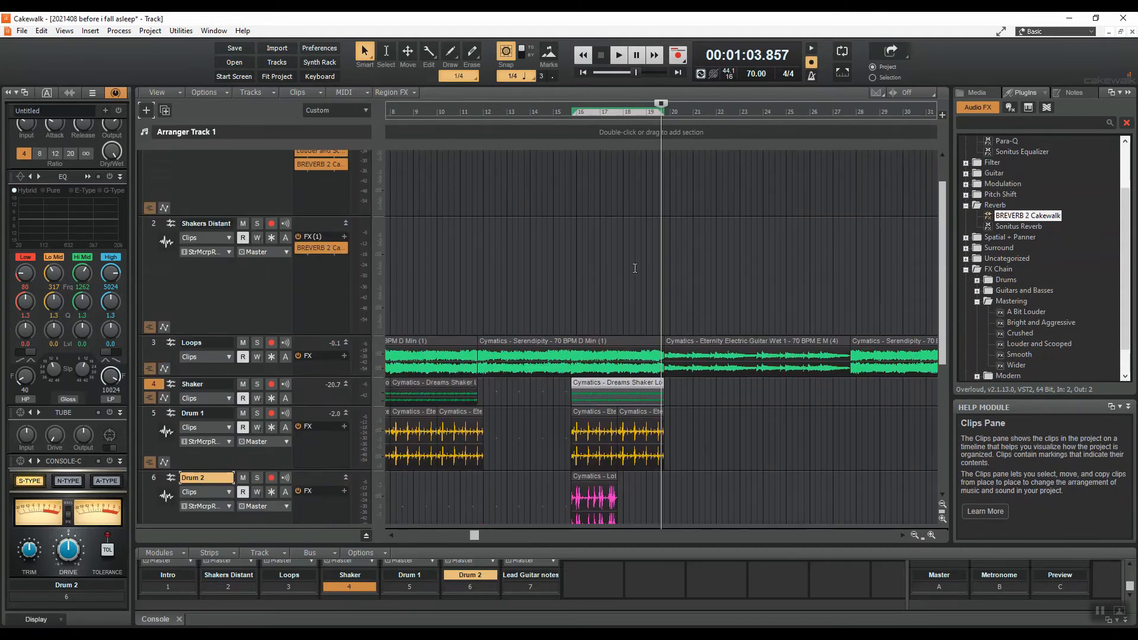
left_click(915, 536)
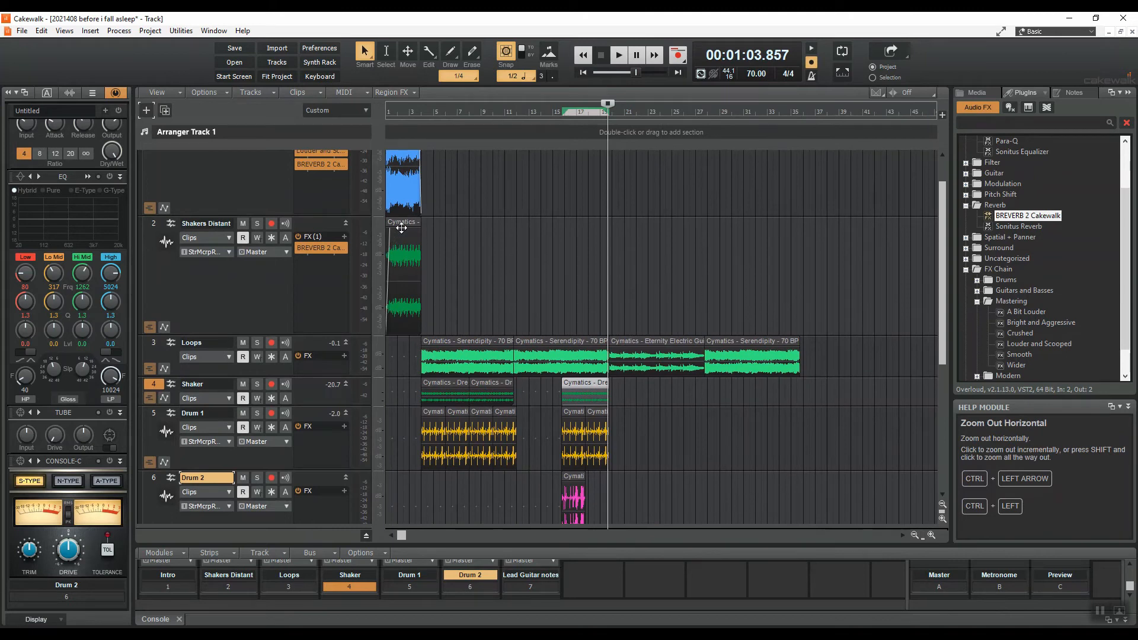
left_click_drag(402, 228, 623, 257)
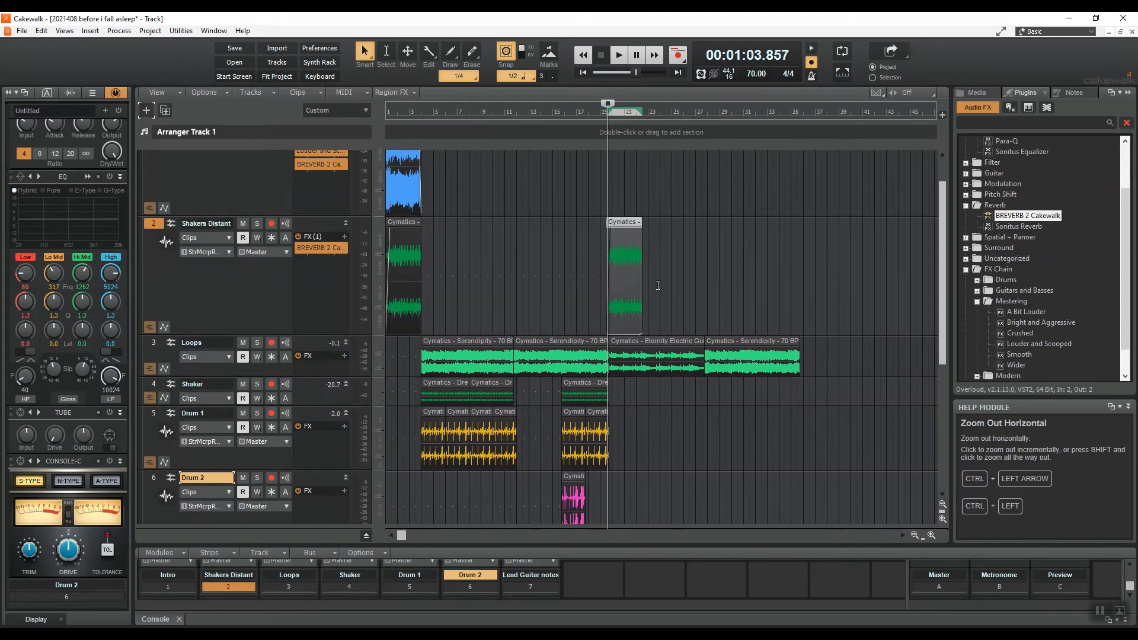
key("space")
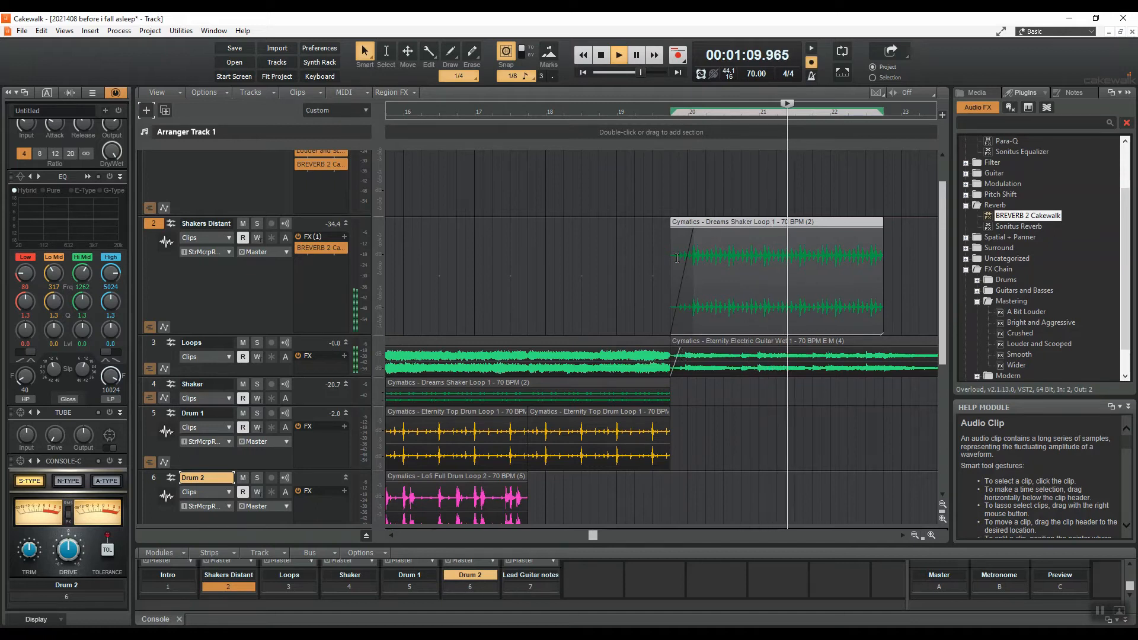
key("space")
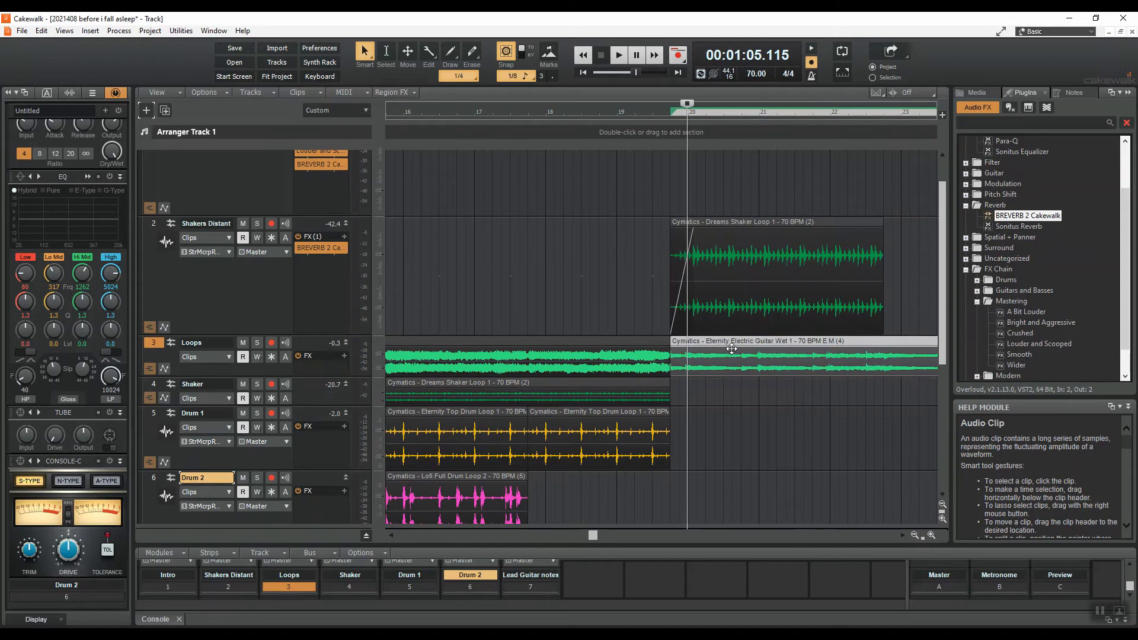
Replace the Eternity Electric Guitar clip on Loops with Cymatics - Peachtree Guitar Loop - 70 BPM F# Min, auditioning the file first.
key("Delete")
left_click(489, 632)
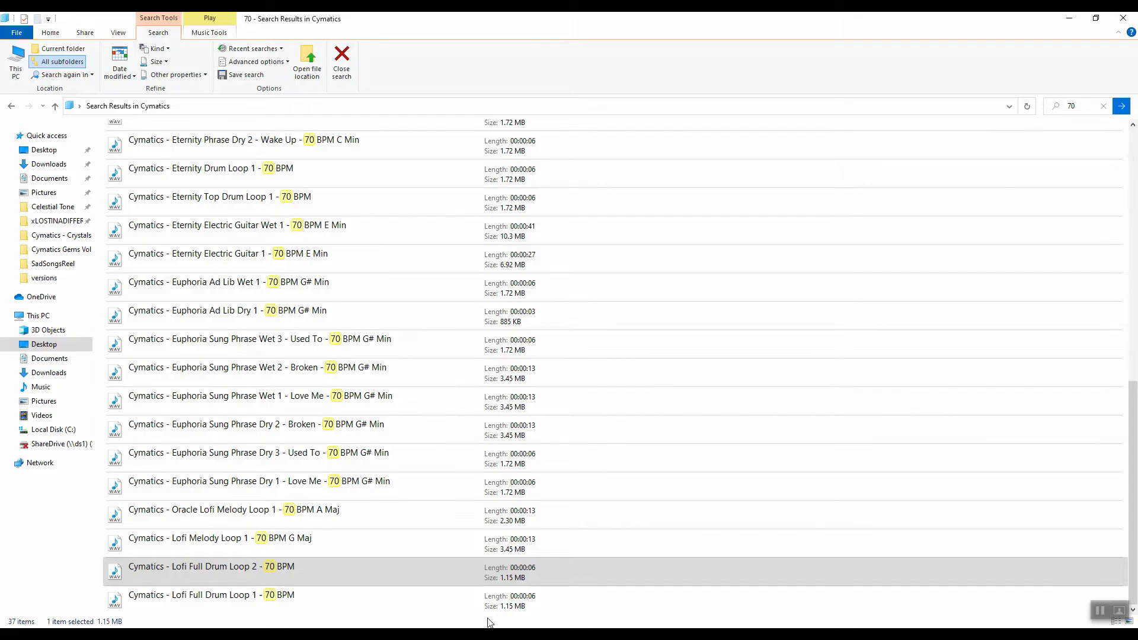
scroll(415, 546, "up", 8)
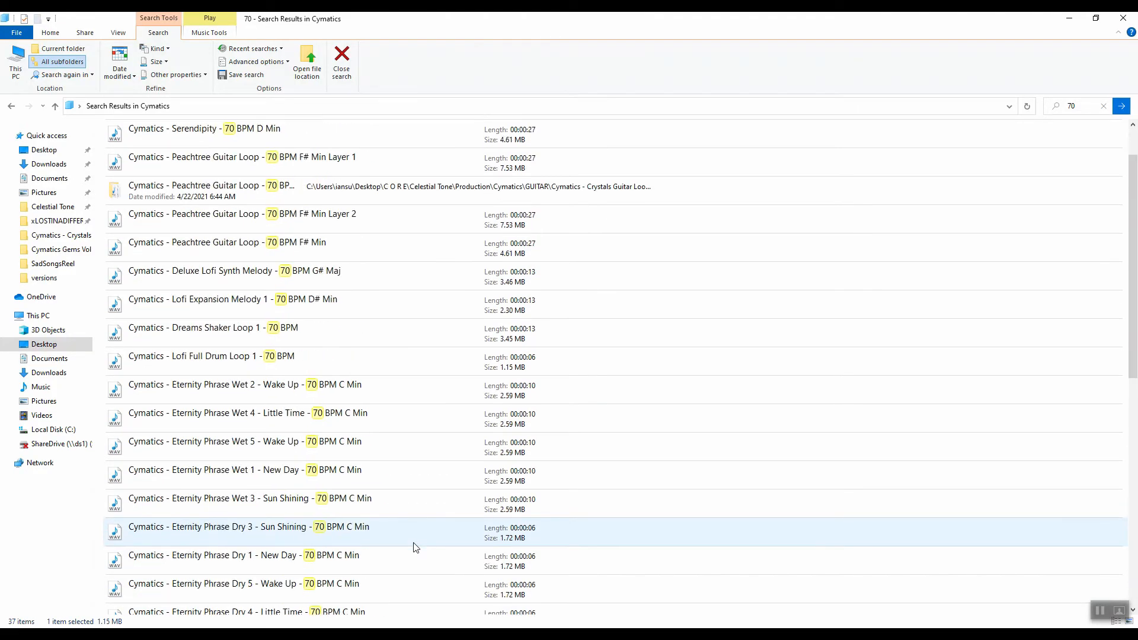
left_click(239, 245)
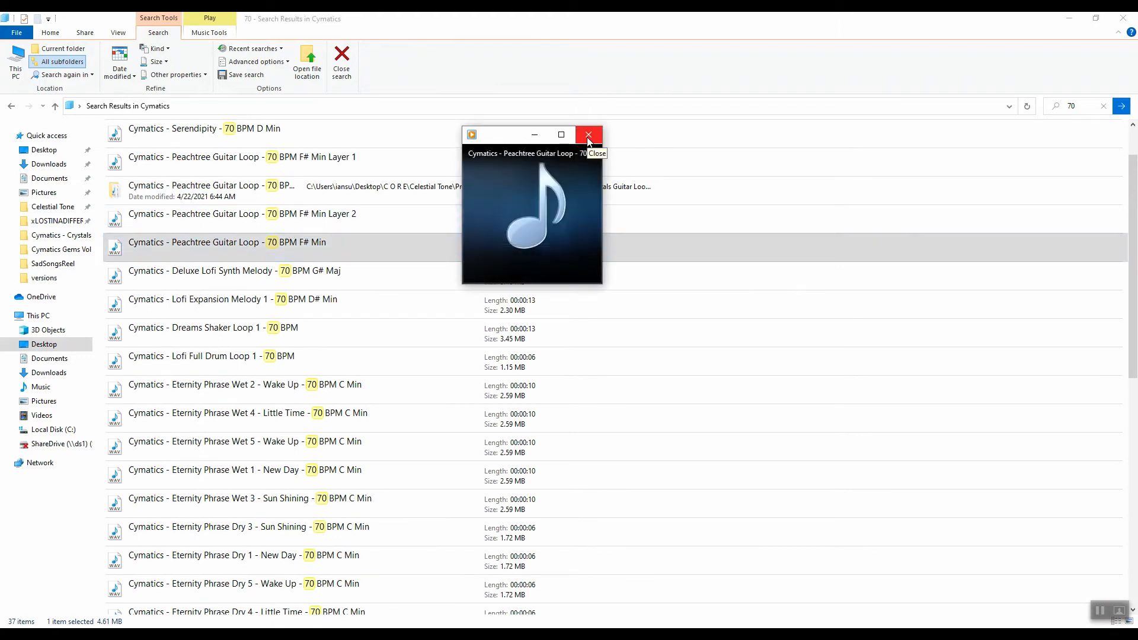
left_click(589, 141)
left_click_drag(222, 245, 689, 345)
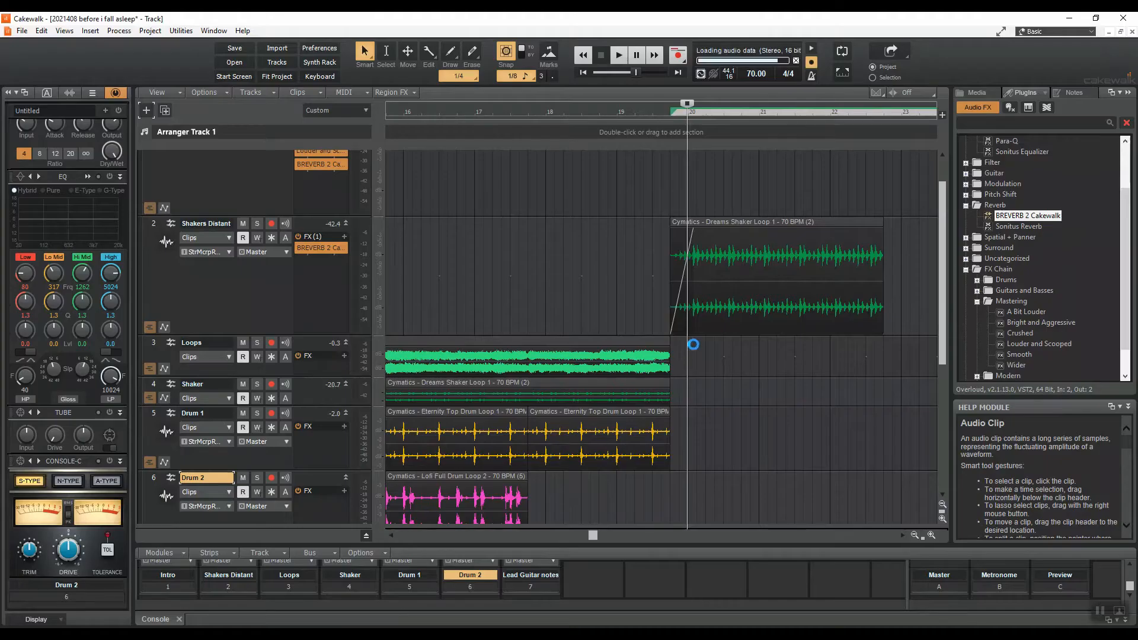
Transpose the Peachtree clip's audio using Elastique Pro and align its start with the end of the second Serendipity clip.
left_click(113, 31)
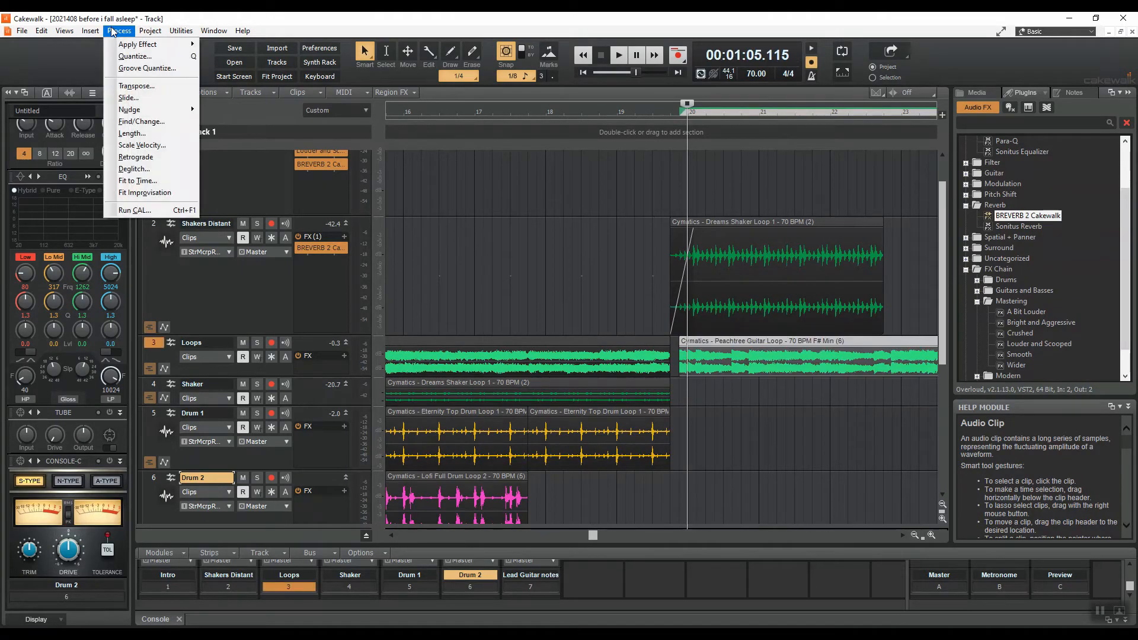
left_click(137, 83)
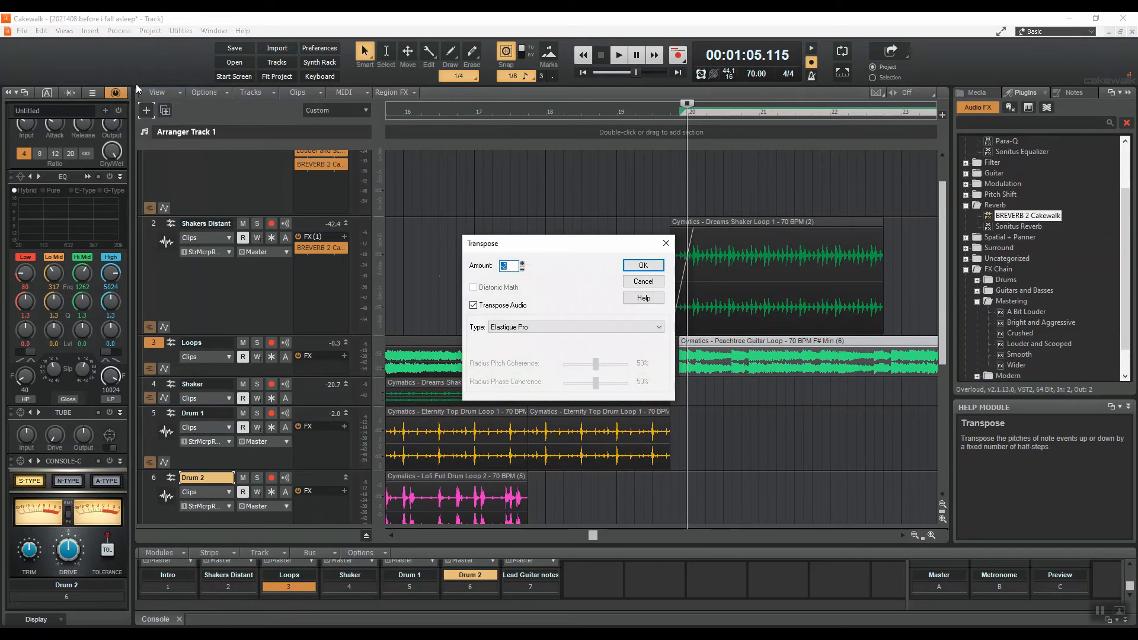
key("Return")
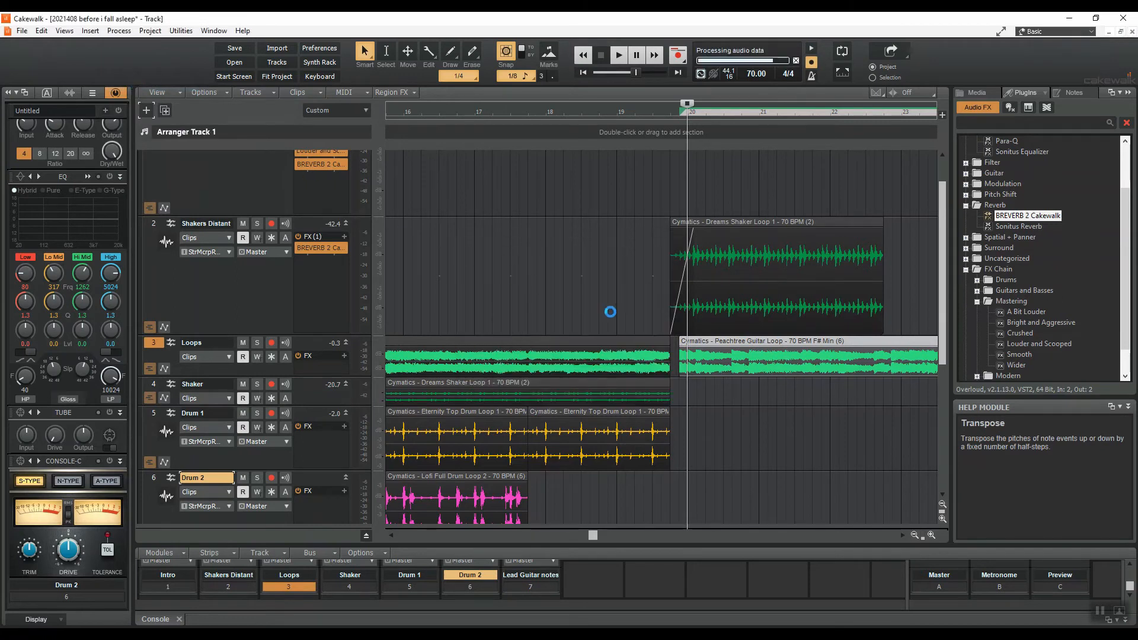
left_click_drag(716, 345, 713, 347)
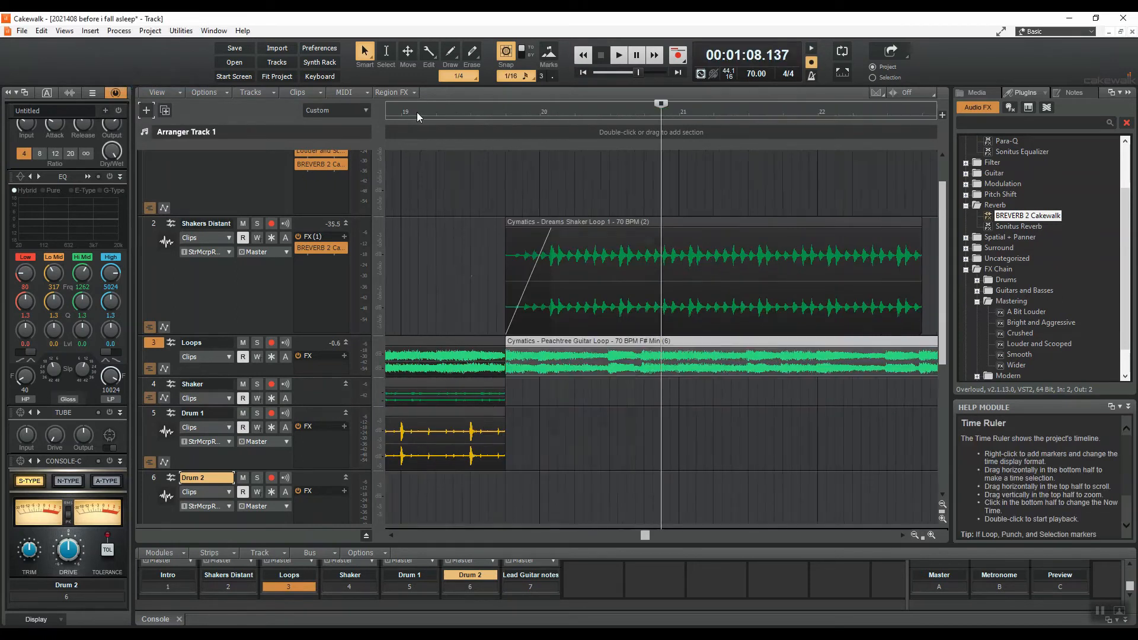
Play the transition from the second Serendipity clip into the Peachtree guitar section.
left_click(418, 114)
key("space")
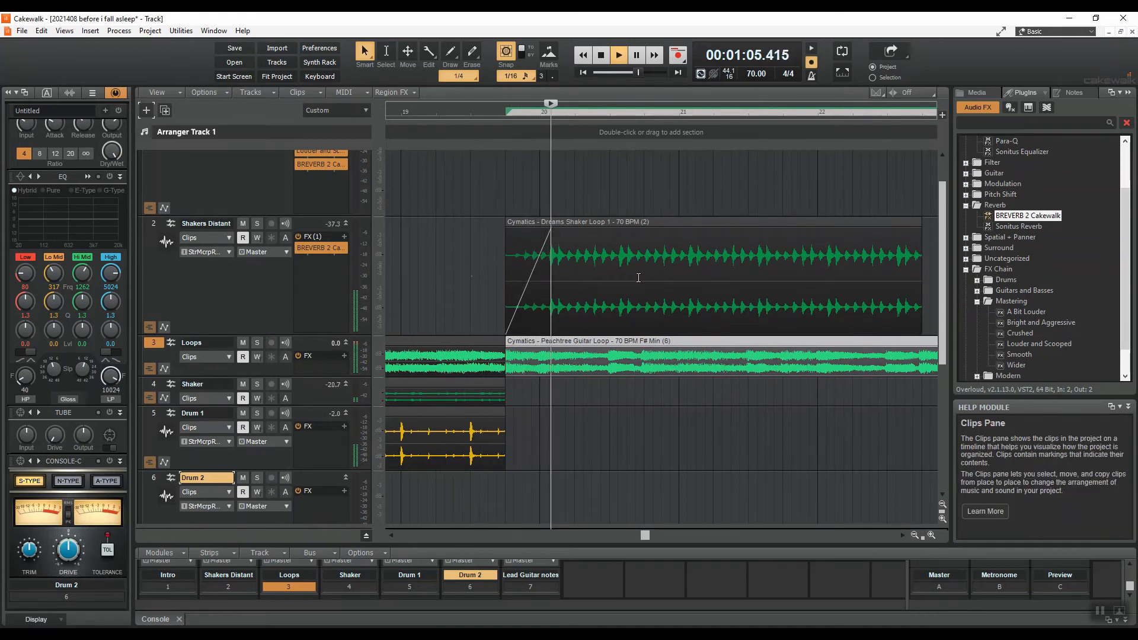
left_click(915, 535)
key("space")
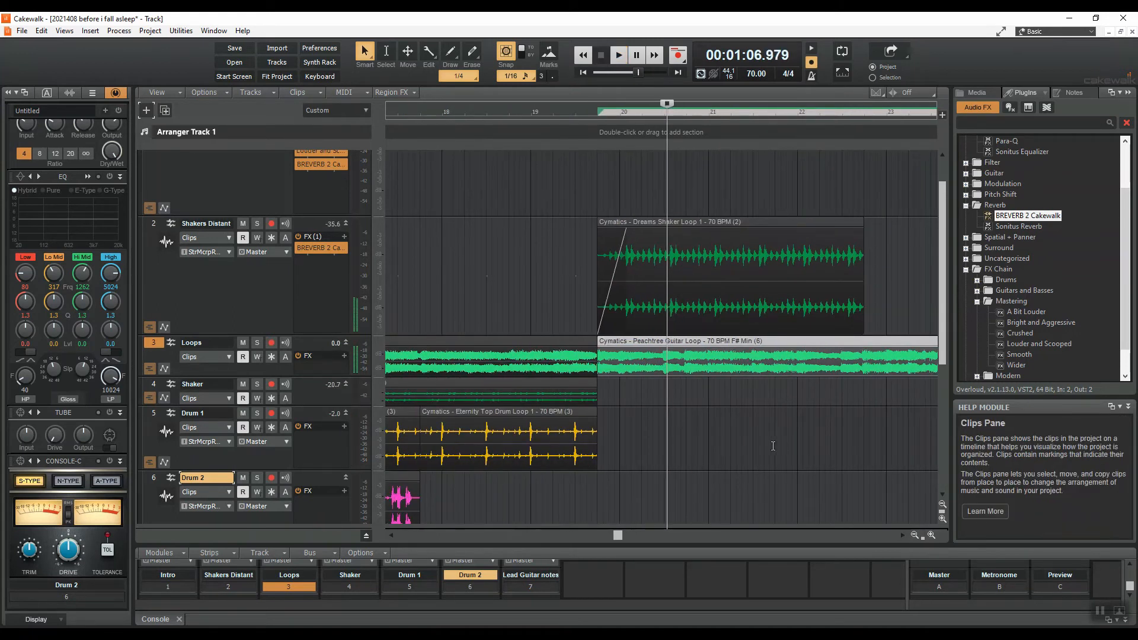
Place Cymatics - Peachtree Guitar Loop - 70 BPM F# Min Layer 2 on the Shaker track, aligned beneath the main Peachtree clip.
left_click(916, 535)
scroll(534, 434, "down", 3)
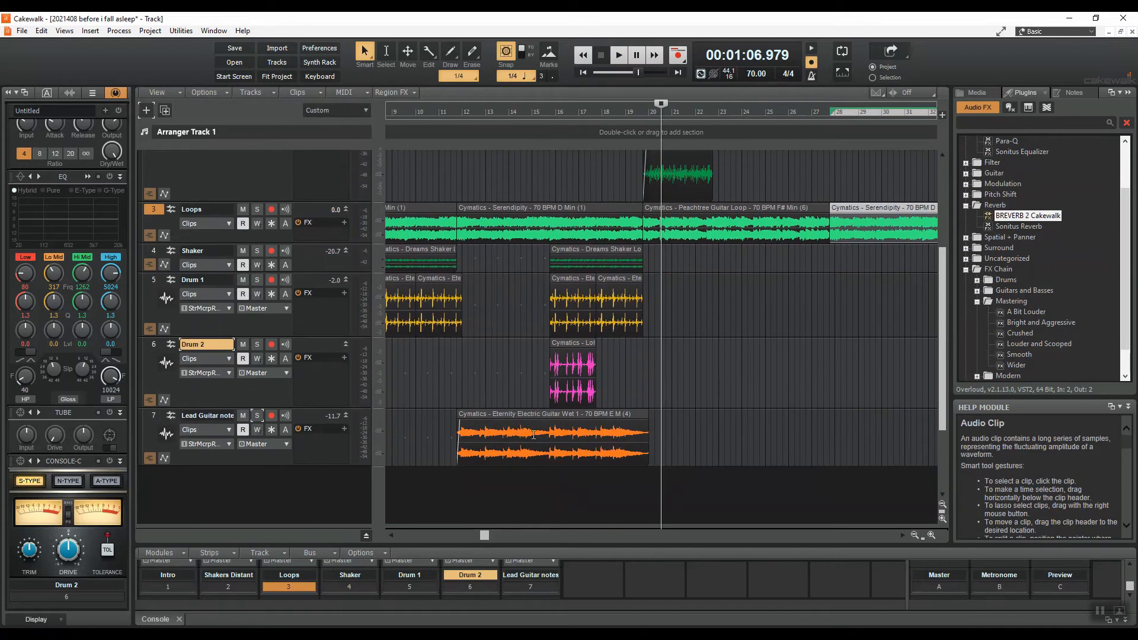
key("alt+Tab")
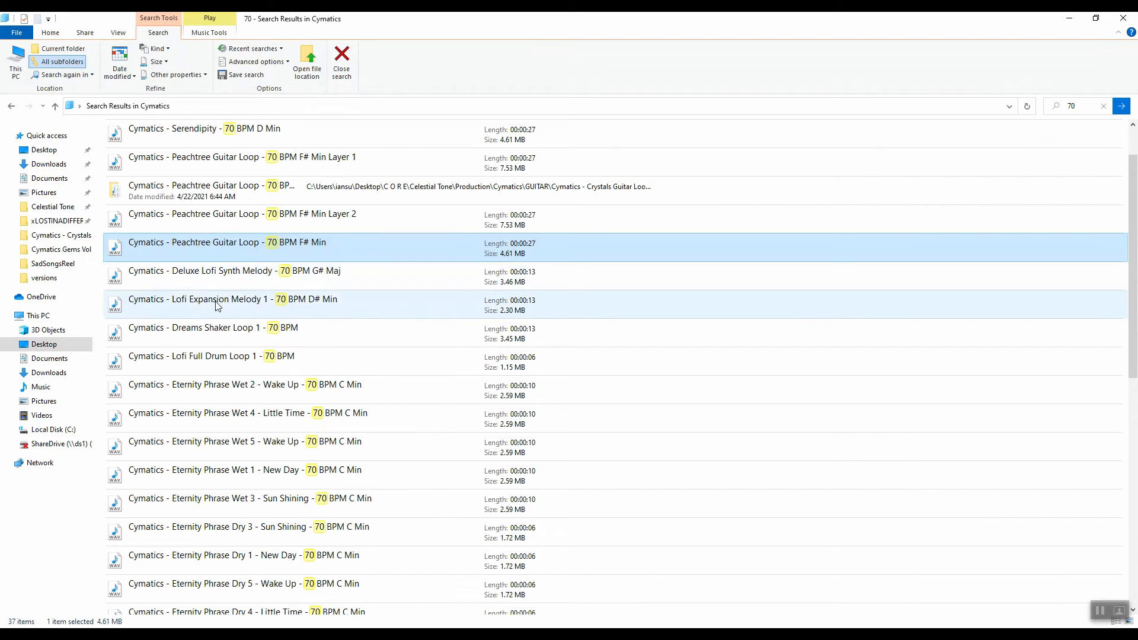
left_click_drag(207, 226, 634, 268)
key("alt+Tab")
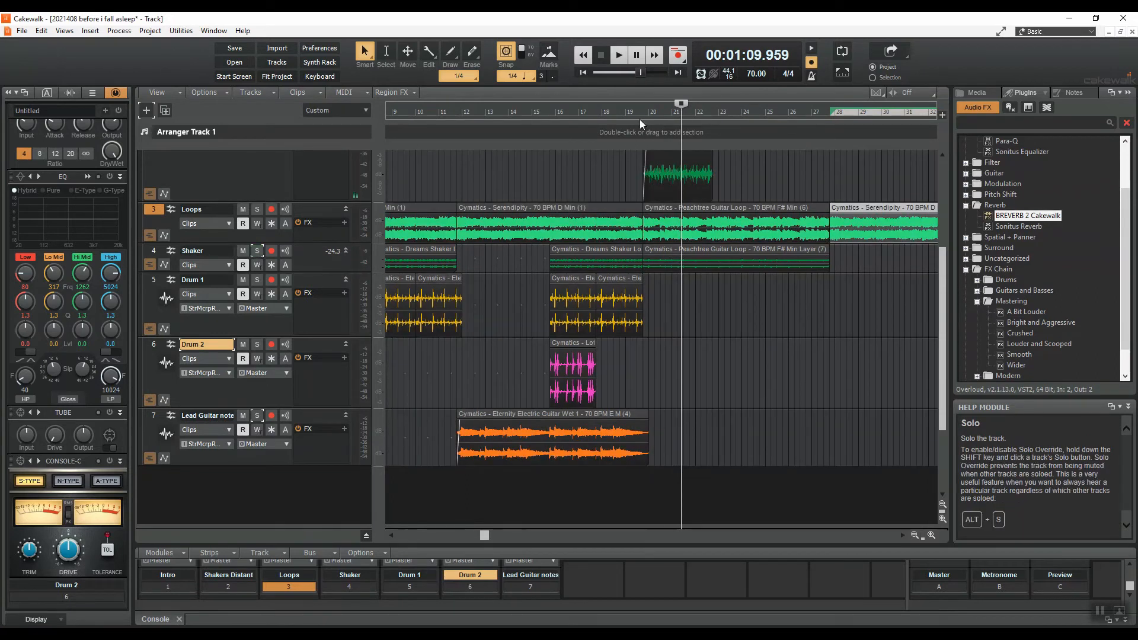
Play the Peachtree section with Loops and Shaker soloed, and release both solos.
left_click(639, 112)
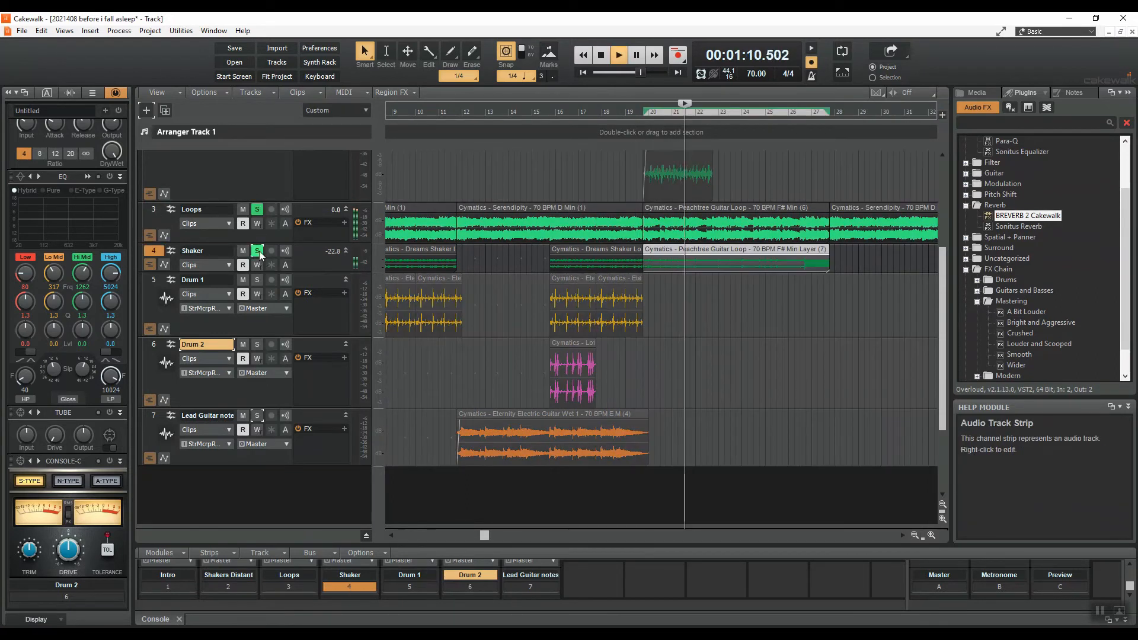
left_click(257, 251)
left_click(258, 210)
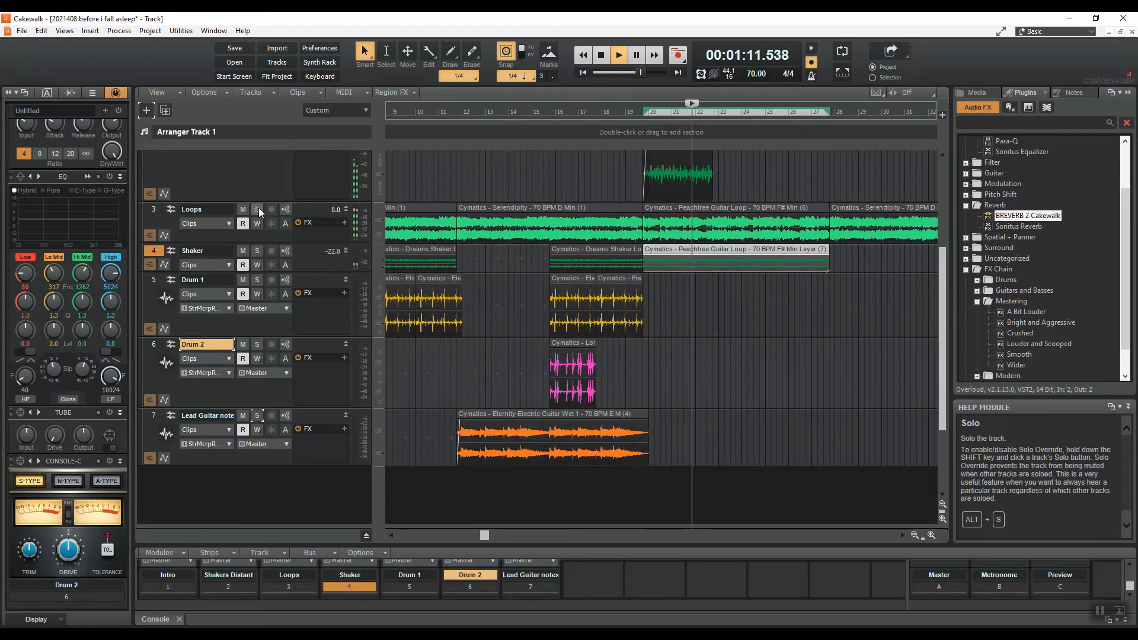
key("space")
Add two more distant shaker clips end to end under the Peachtree section and trim the last one to where the Peachtree clip ends.
scroll(752, 203, "up", 3)
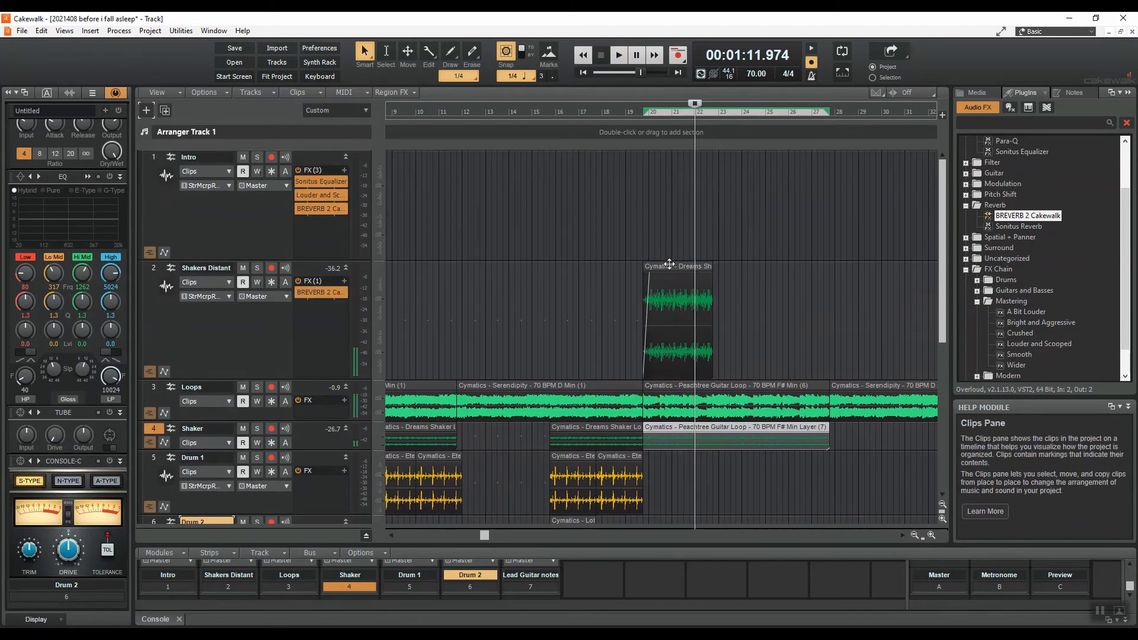
left_click(667, 268)
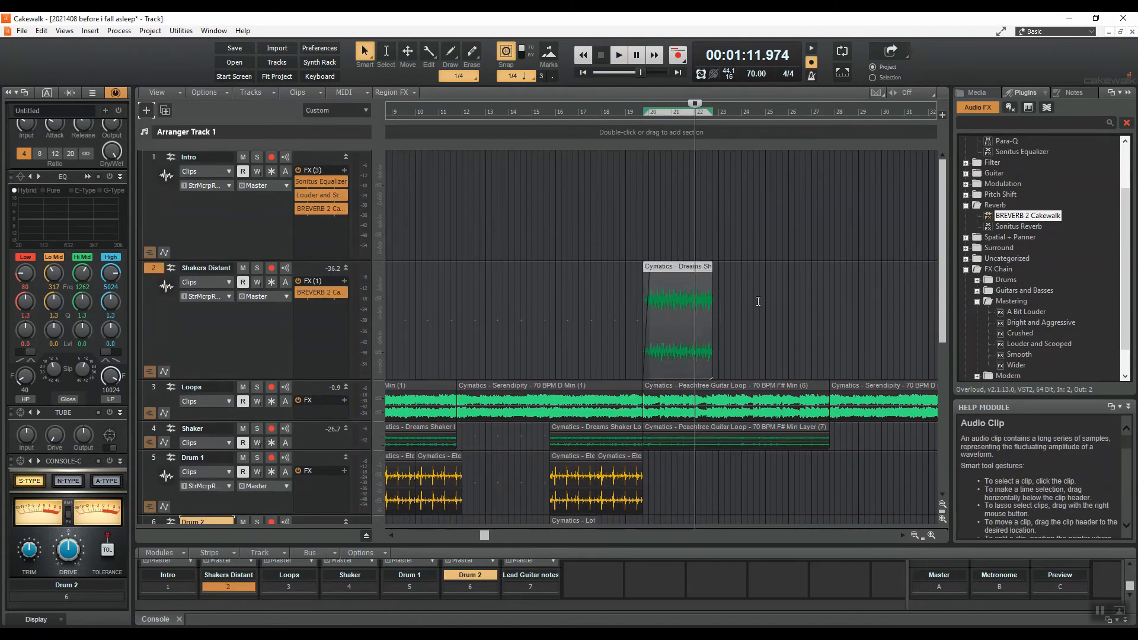
left_click_drag(668, 267, 735, 311)
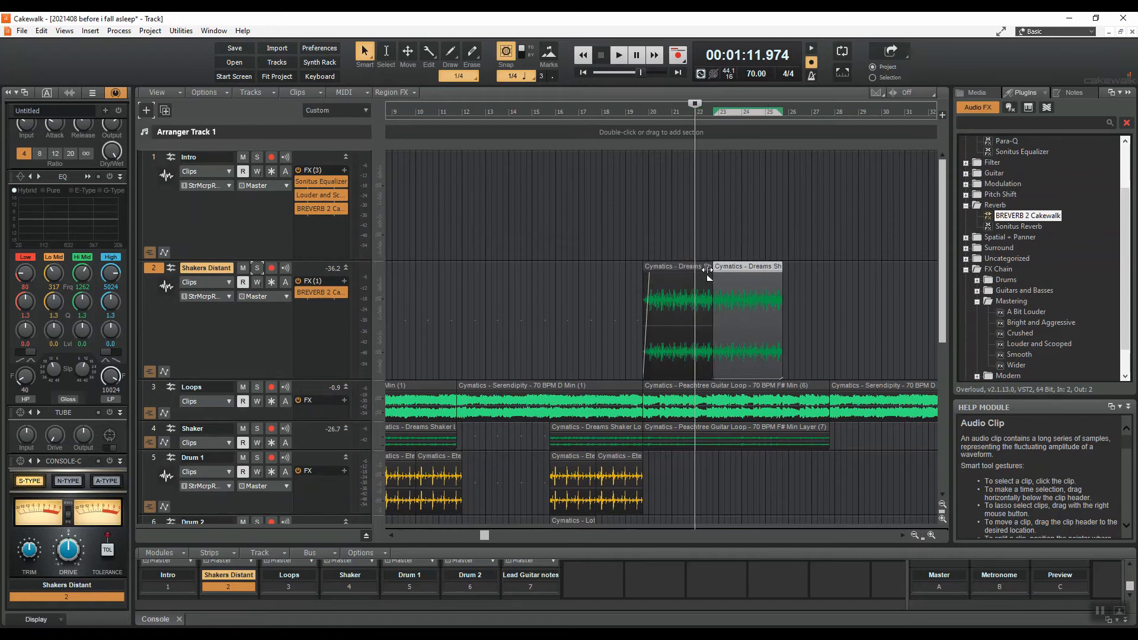
key("space")
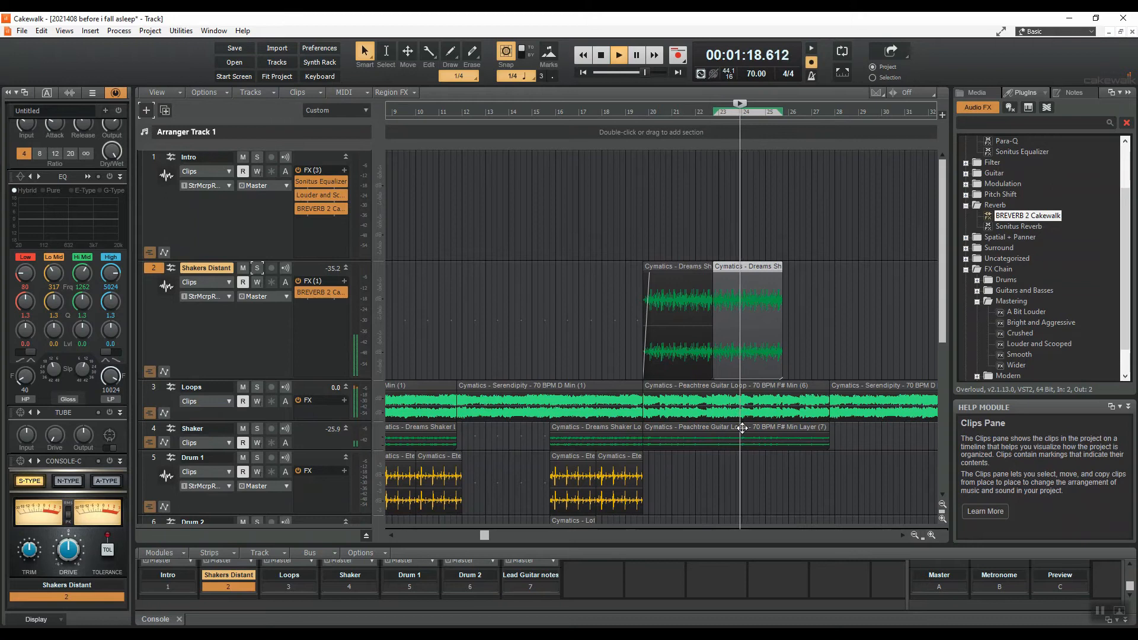
scroll(742, 430, "down", 1)
key("space")
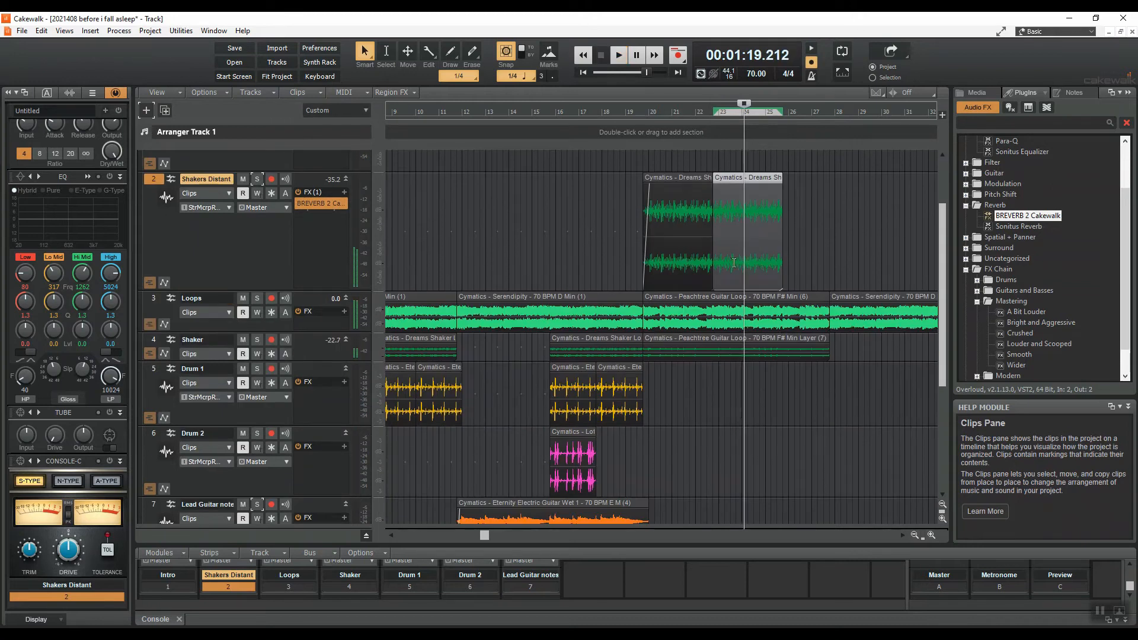
key("space")
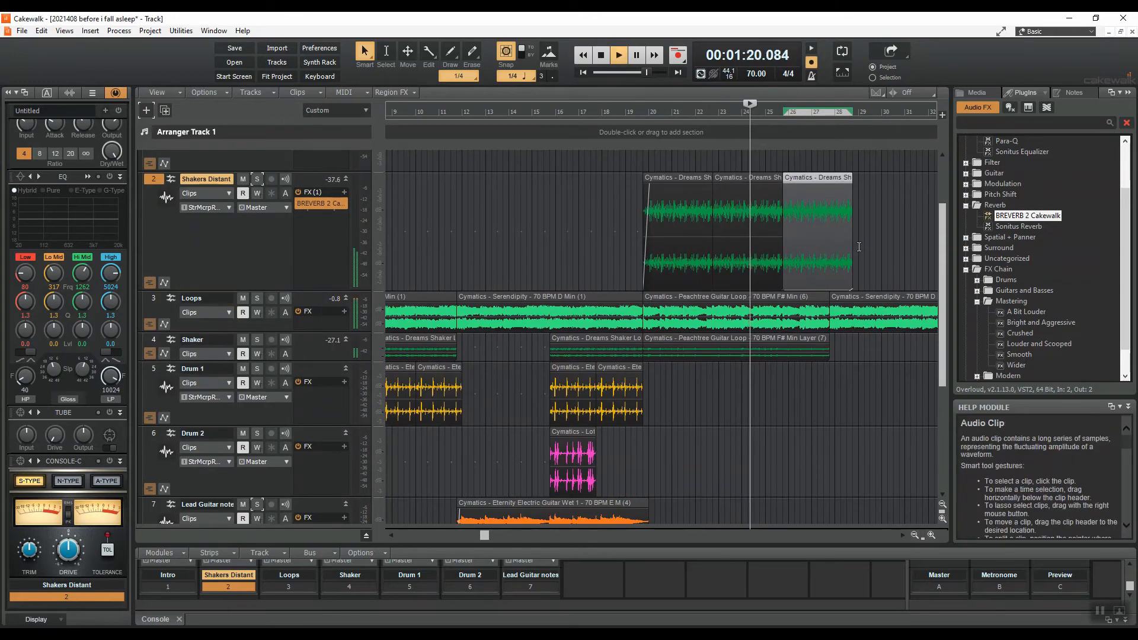
left_click_drag(852, 254, 847, 256)
left_click_drag(847, 256, 830, 256)
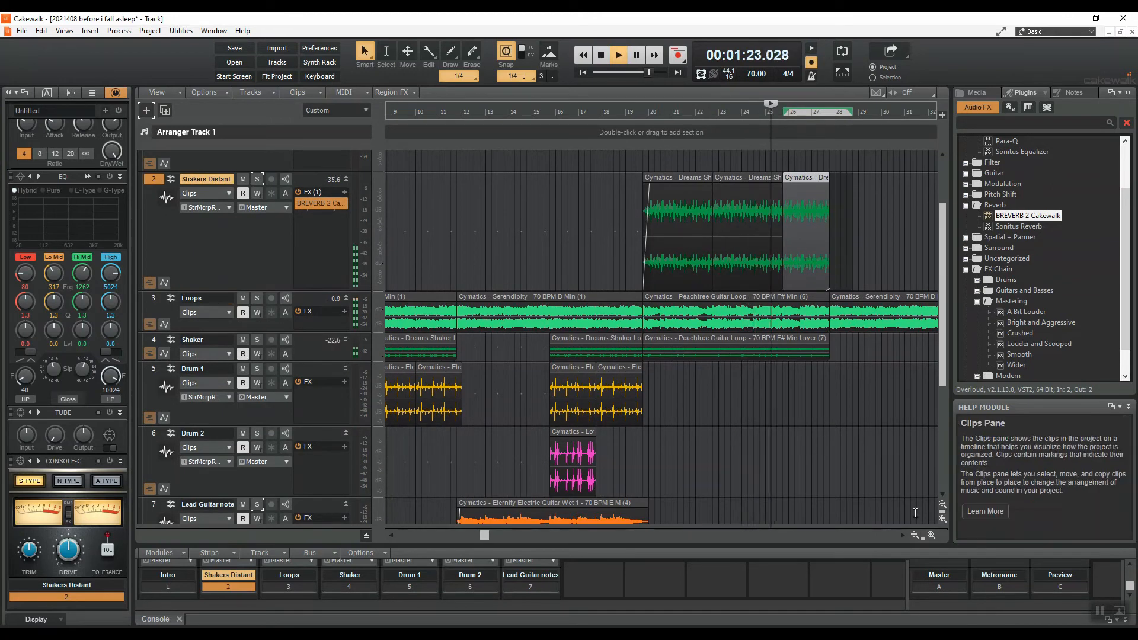
Place two Eternity Top Drum Loop 1 clips on Drum 1 and two Lofi Full Drum Loop 1 clips on Drum 2 where the last Serendipity clip starts.
left_click(932, 536)
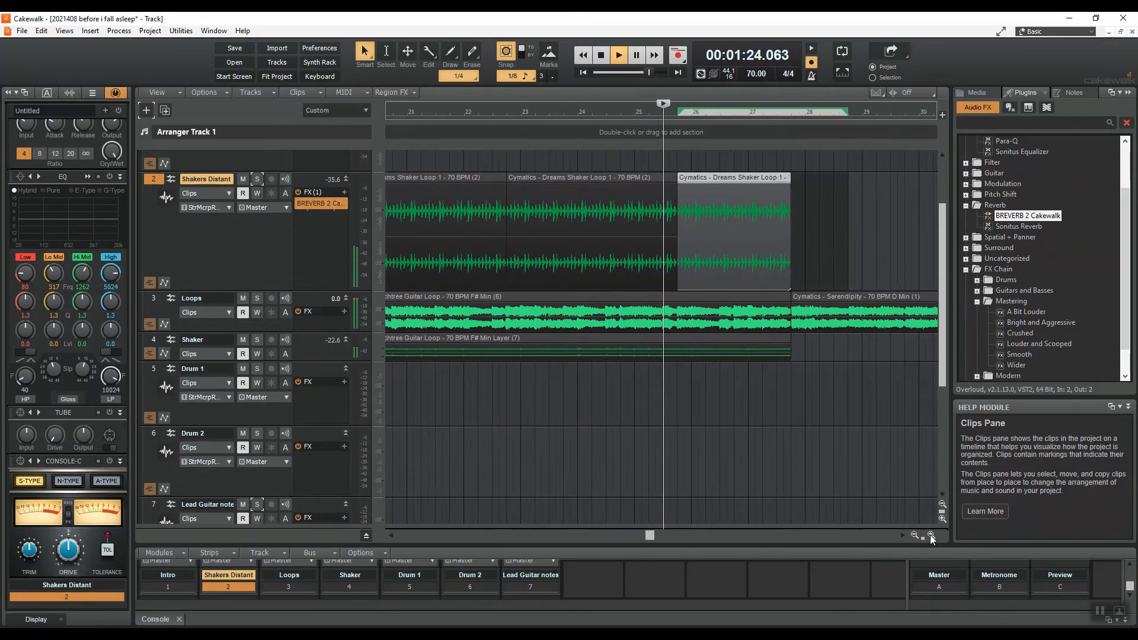
key("space")
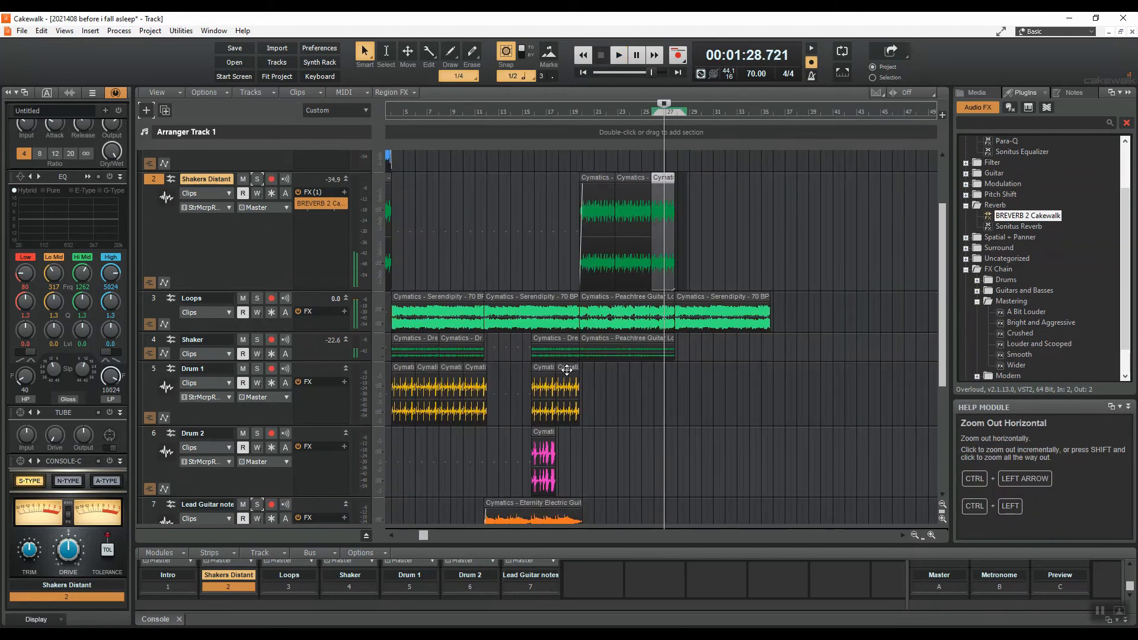
left_click(568, 370)
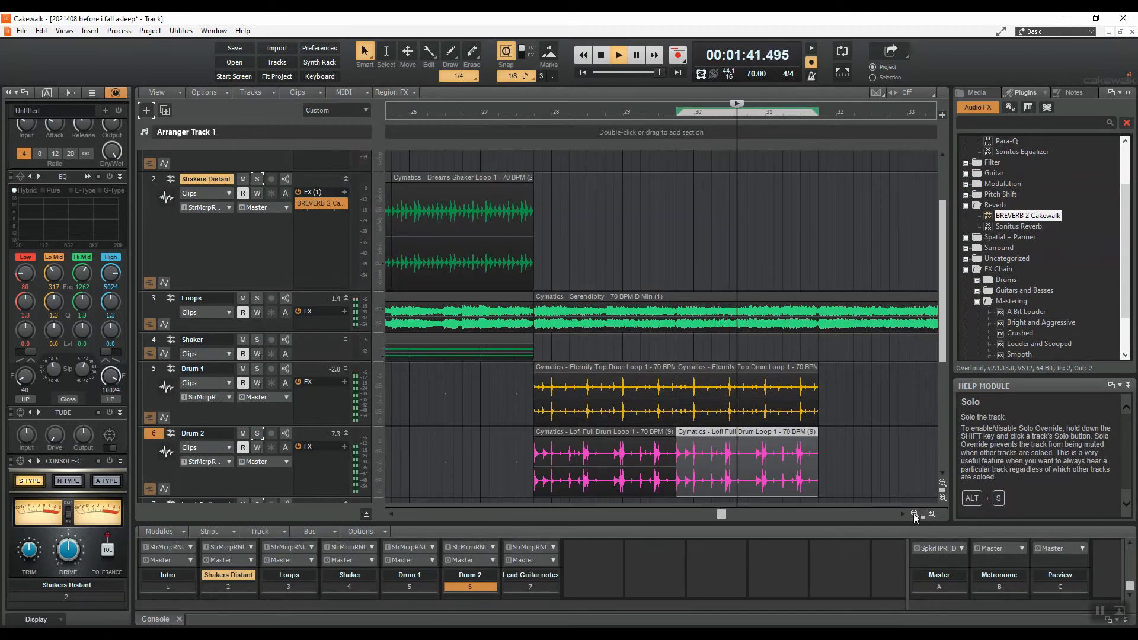
Play the drums of the last Serendipity section, and move playback back to the lead guitar's entrance near bar 12.
left_click(915, 514)
left_click(915, 514)
left_click(915, 514)
left_click(915, 514)
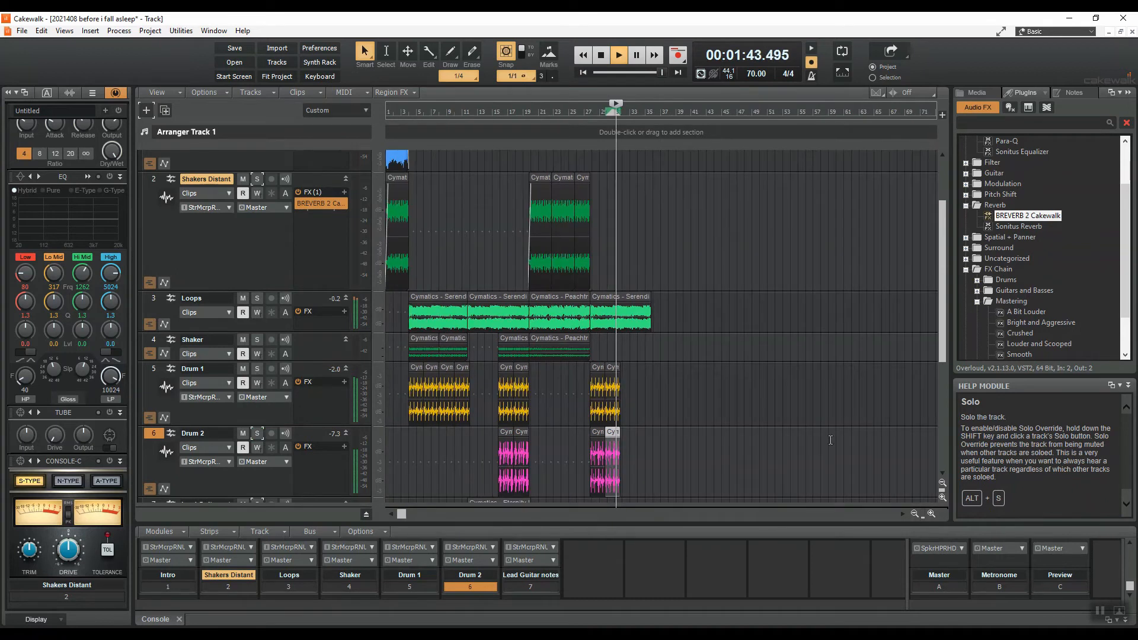
scroll(718, 337, "down", 5)
key("space")
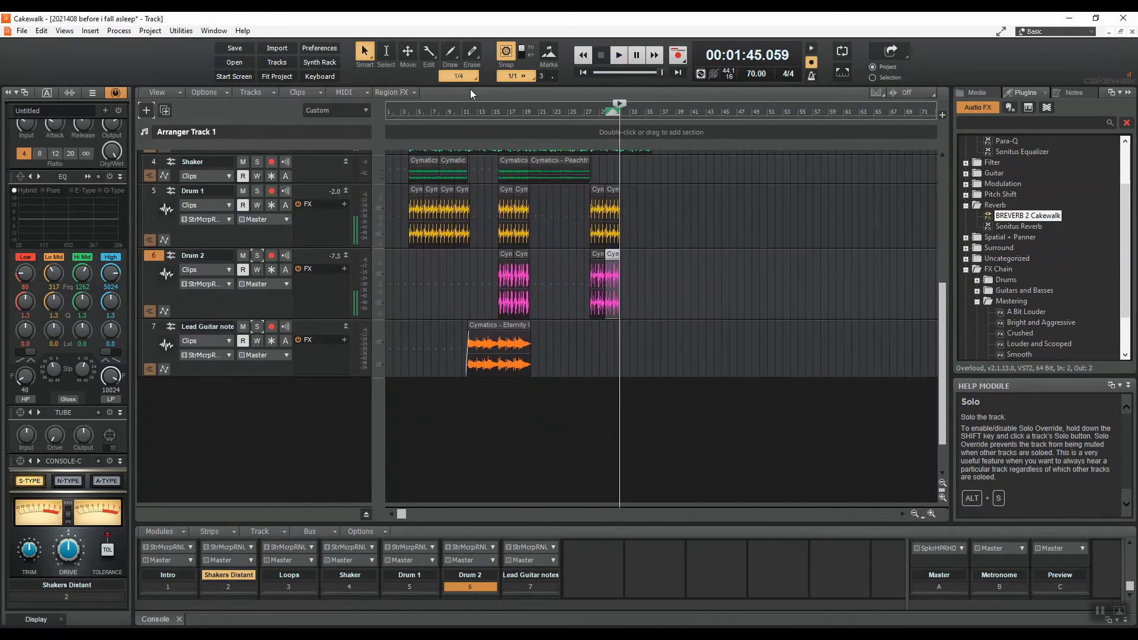
left_click(461, 112)
scroll(559, 298, "up", 3)
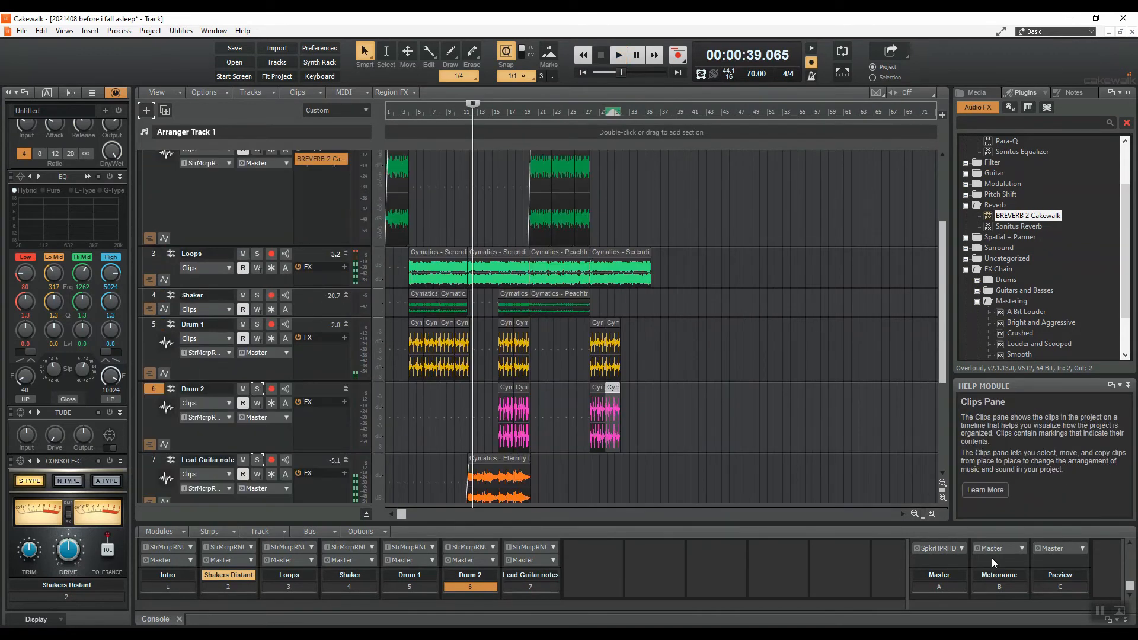
Copy the Dreams Shaker Loop 1 clip on the Shaker track to where the last Serendipity clip starts, and play into that section.
left_click(937, 513)
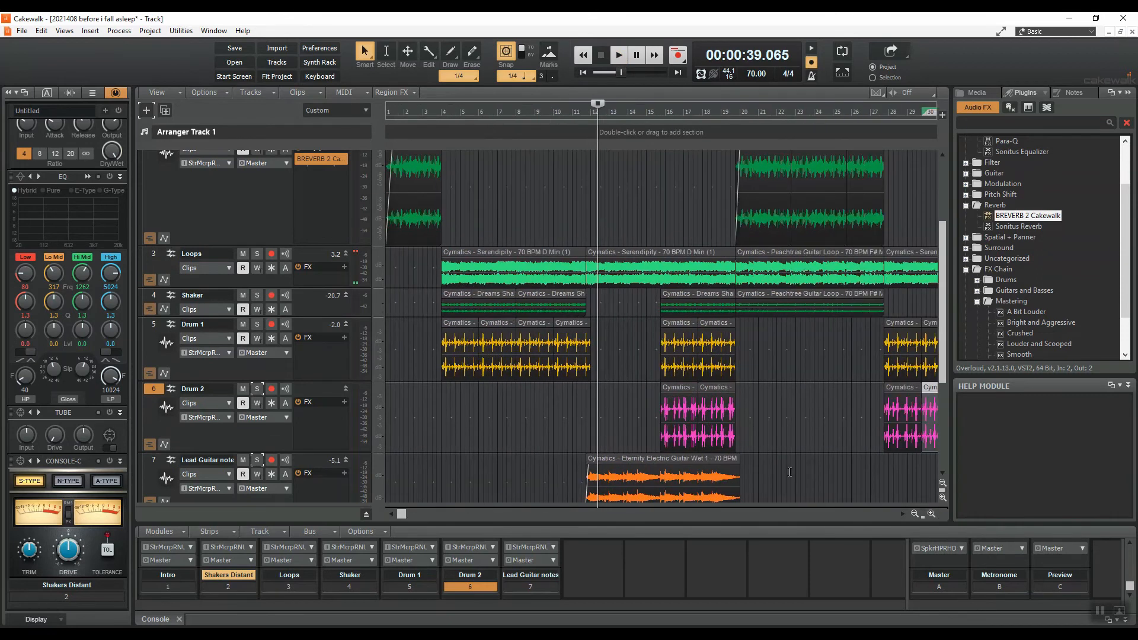
left_click(915, 514)
left_click(915, 513)
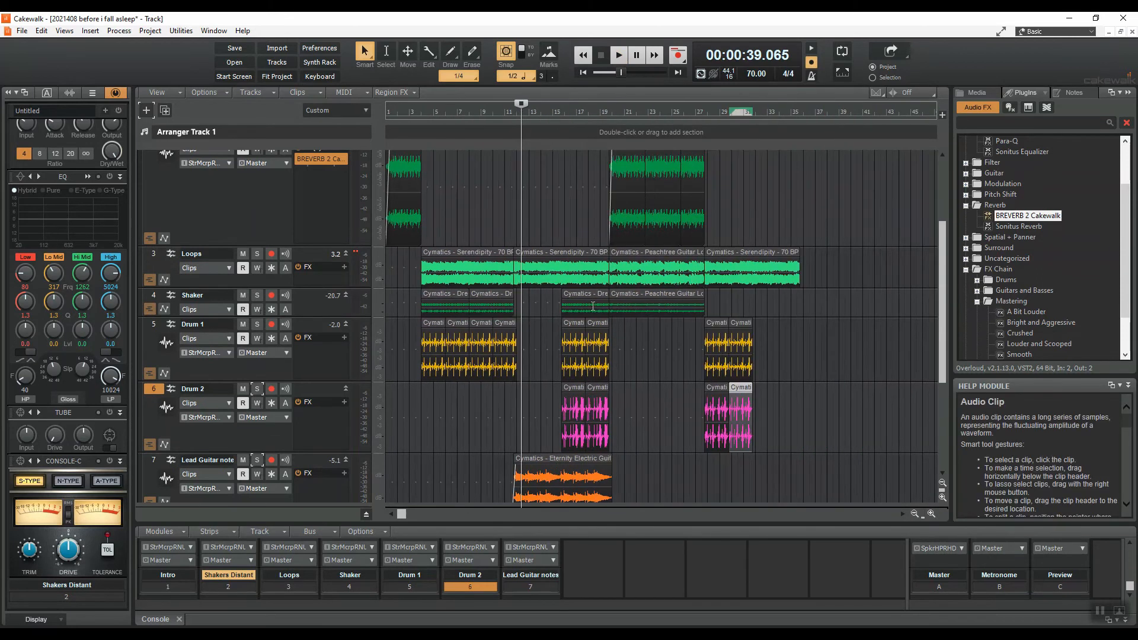
left_click(586, 295)
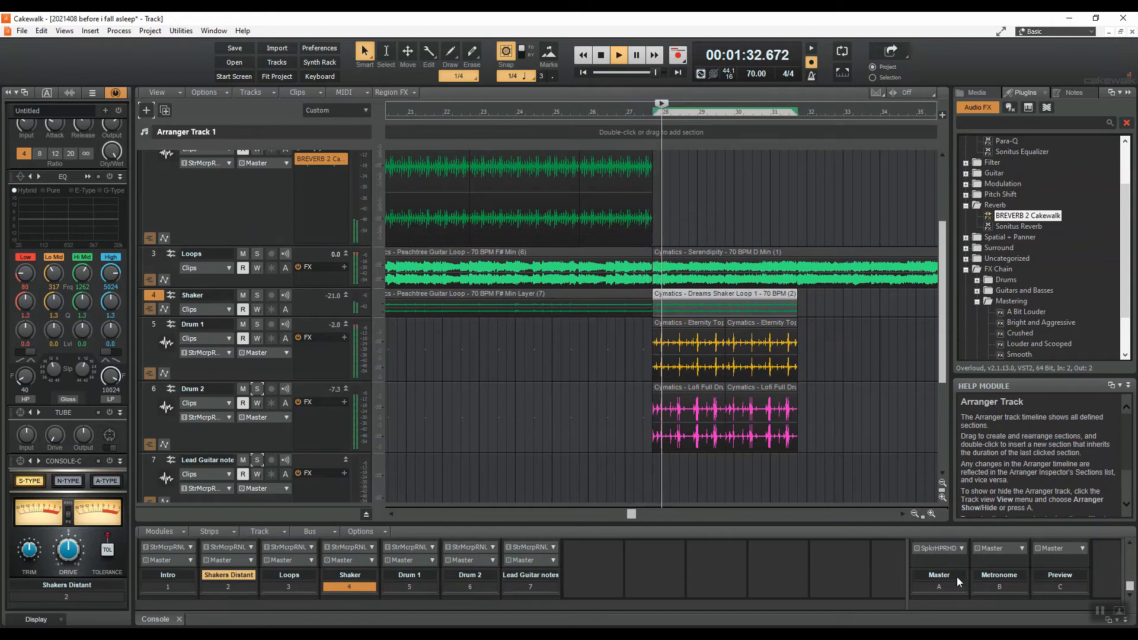
Add an enlarged track named PT Verse, and copy the Peachtree Guitar Loop clip onto it where the last Serendipity clip starts.
left_click(914, 513)
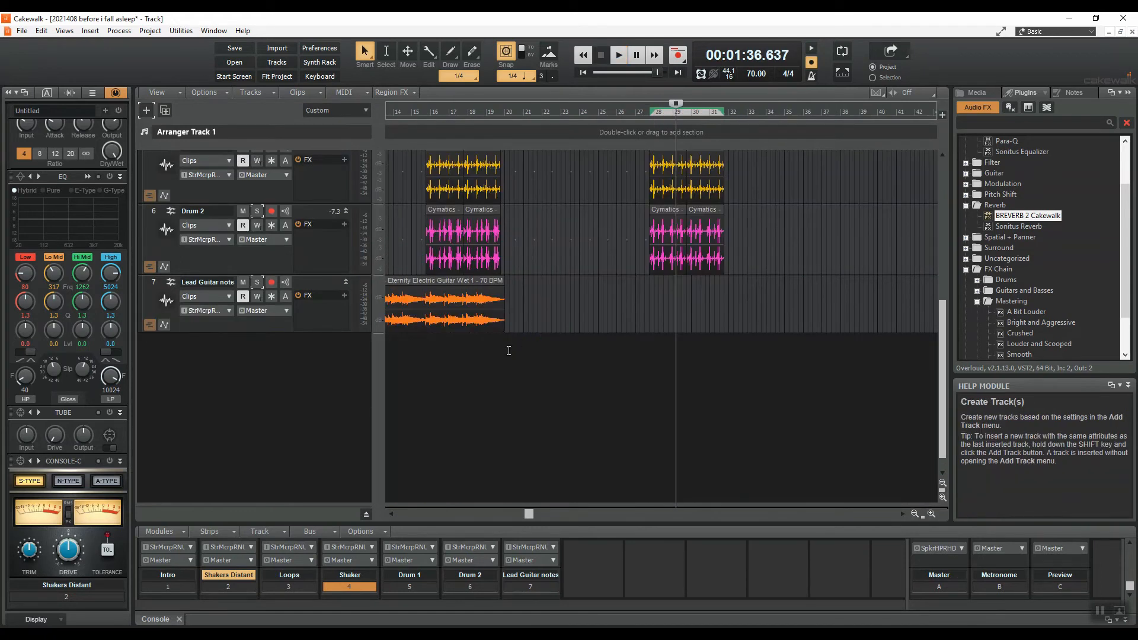
double_click(285, 344)
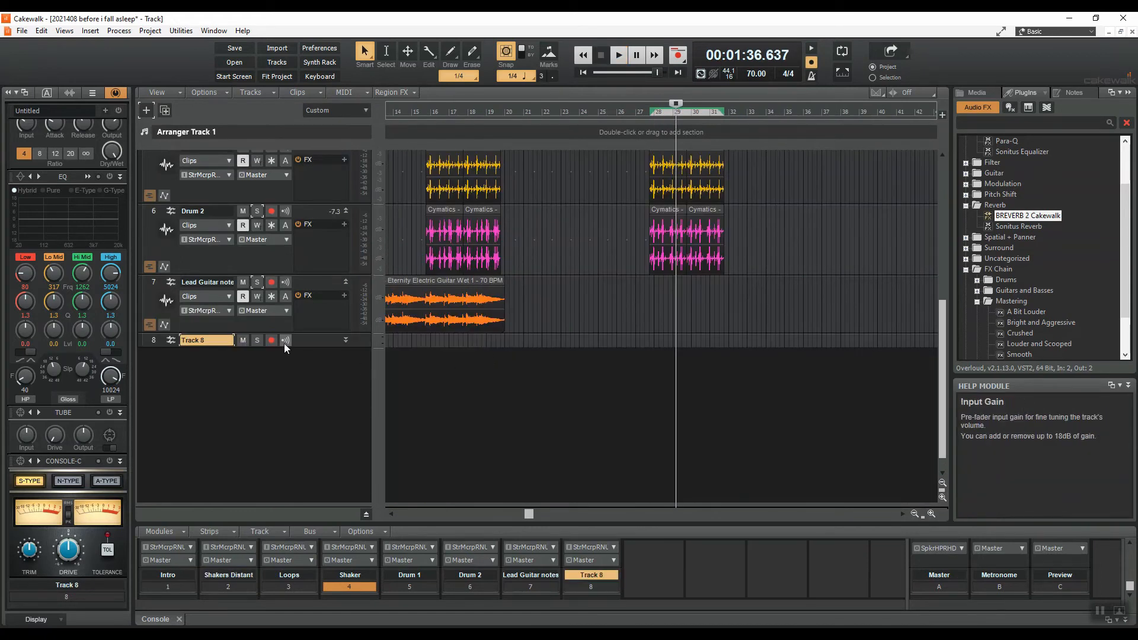
double_click(216, 339)
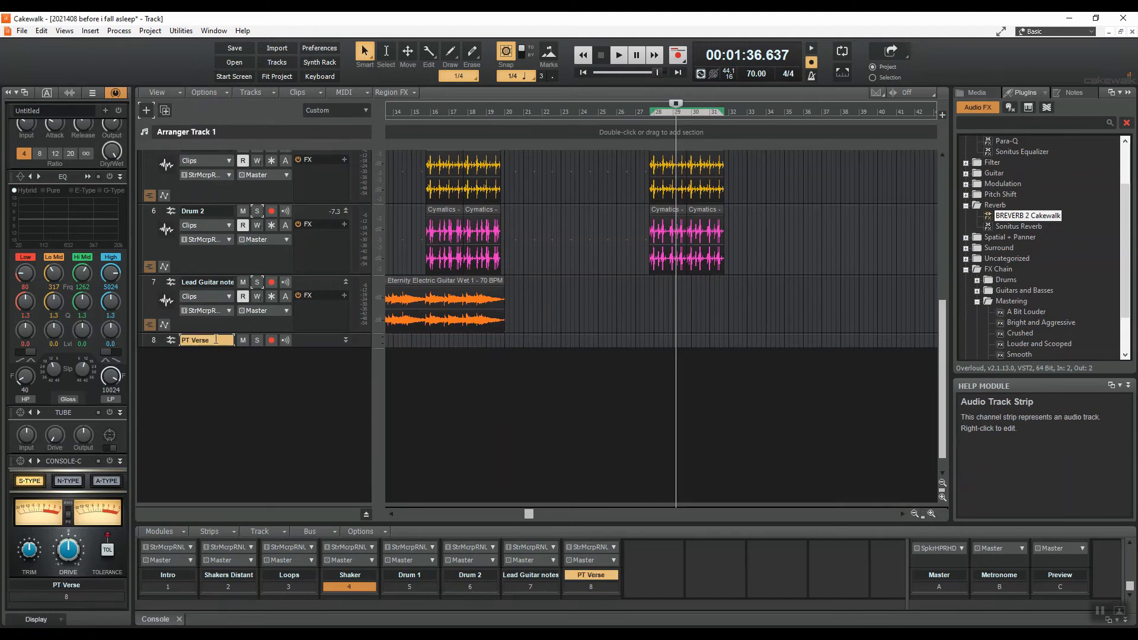
left_click_drag(306, 348, 306, 393)
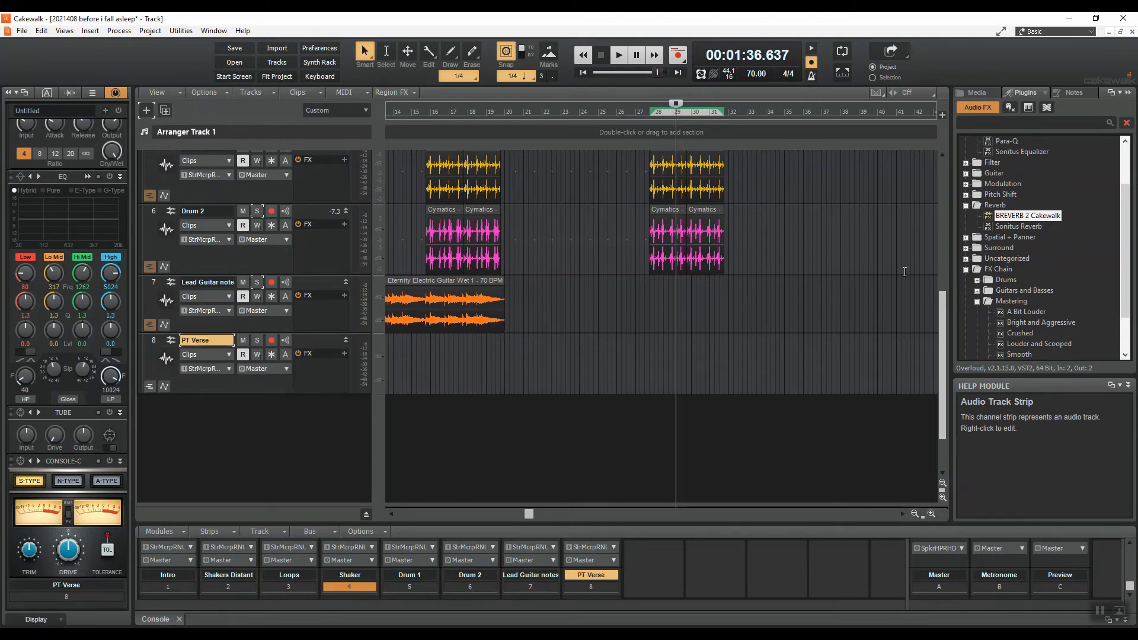
left_click_drag(941, 304, 952, 273)
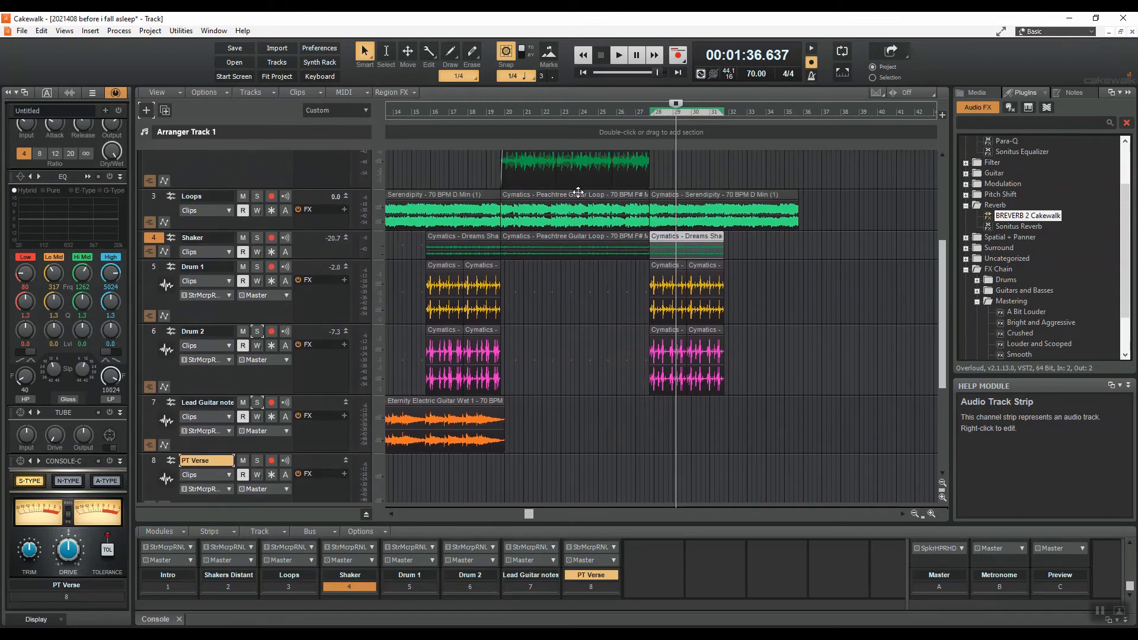
left_click_drag(578, 192, 703, 471)
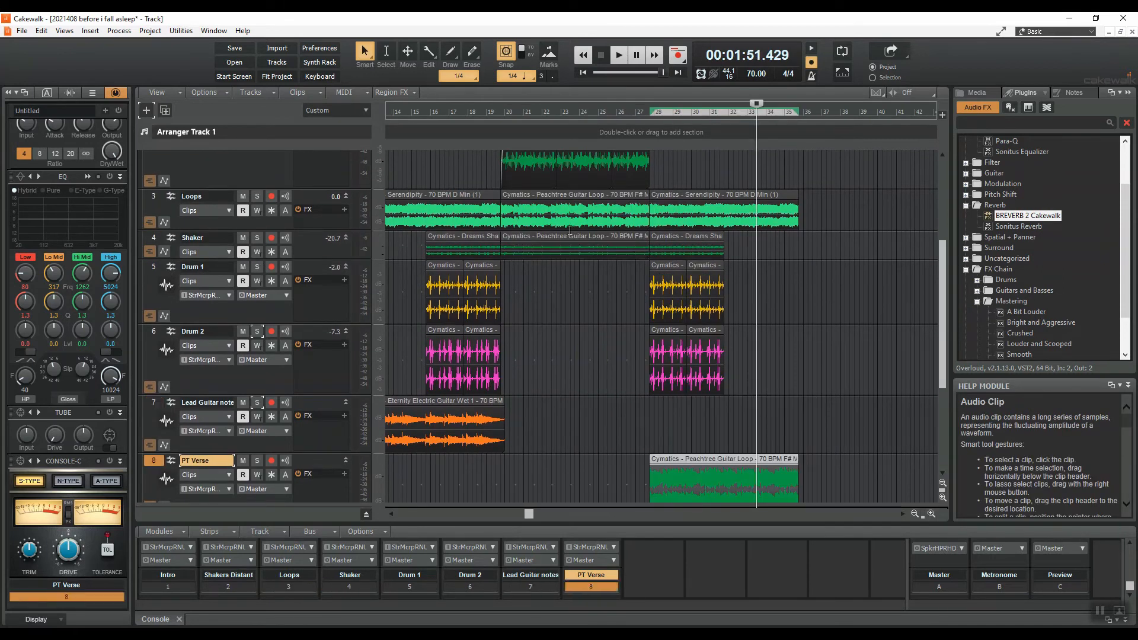
Play the transition from the Peachtree section into the last Serendipity section with the PT Verse clip.
left_click(647, 114)
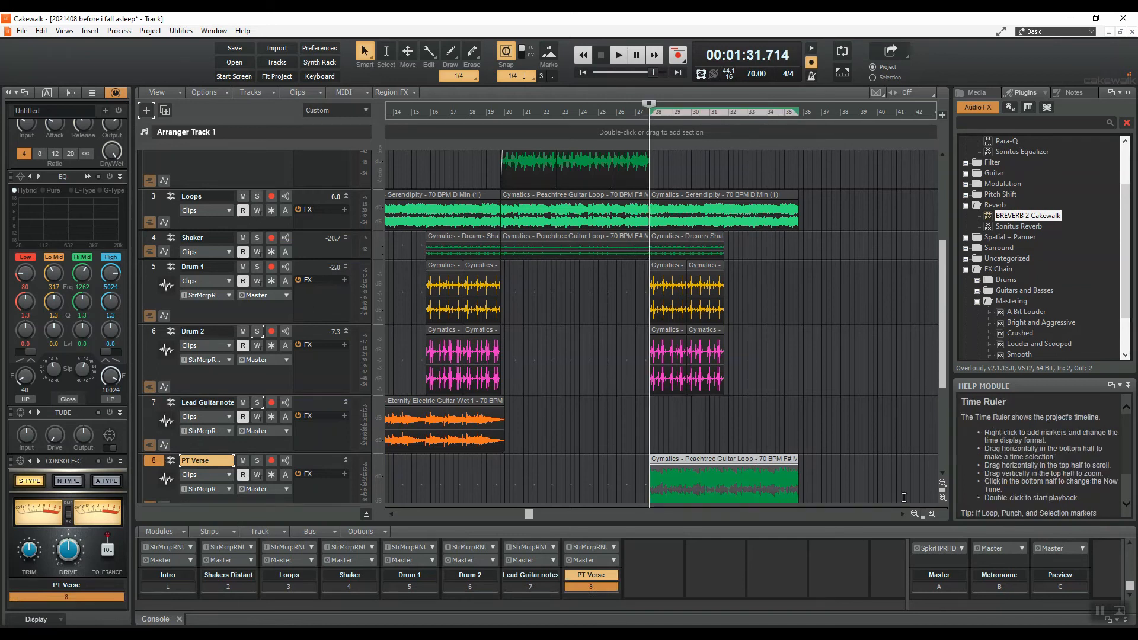
key("space")
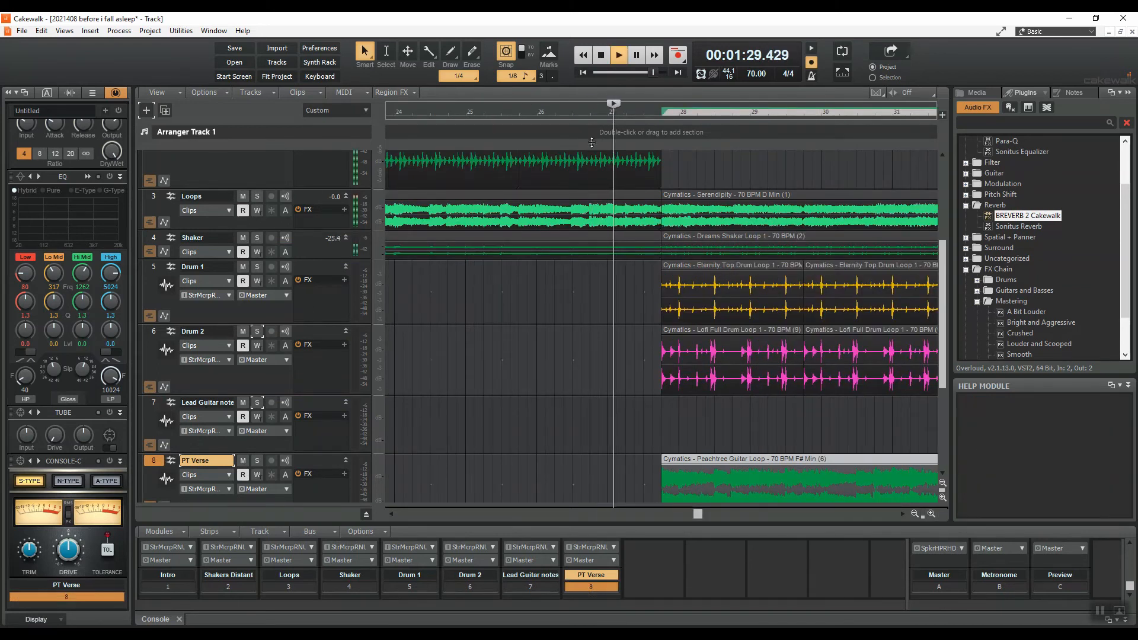
key("space")
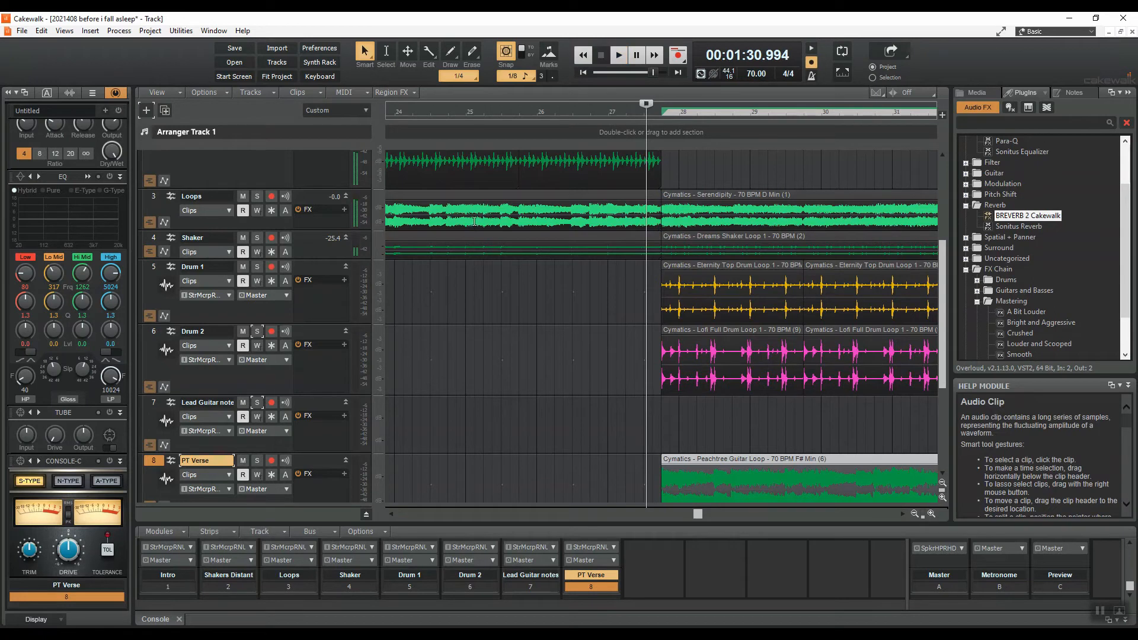
key("space")
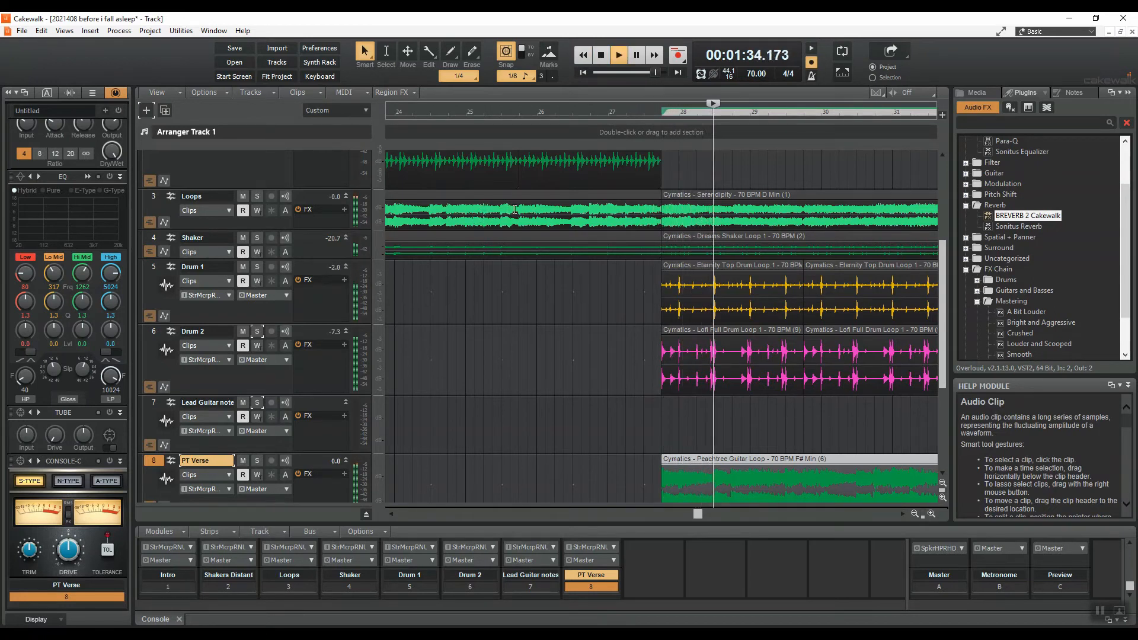
key("space")
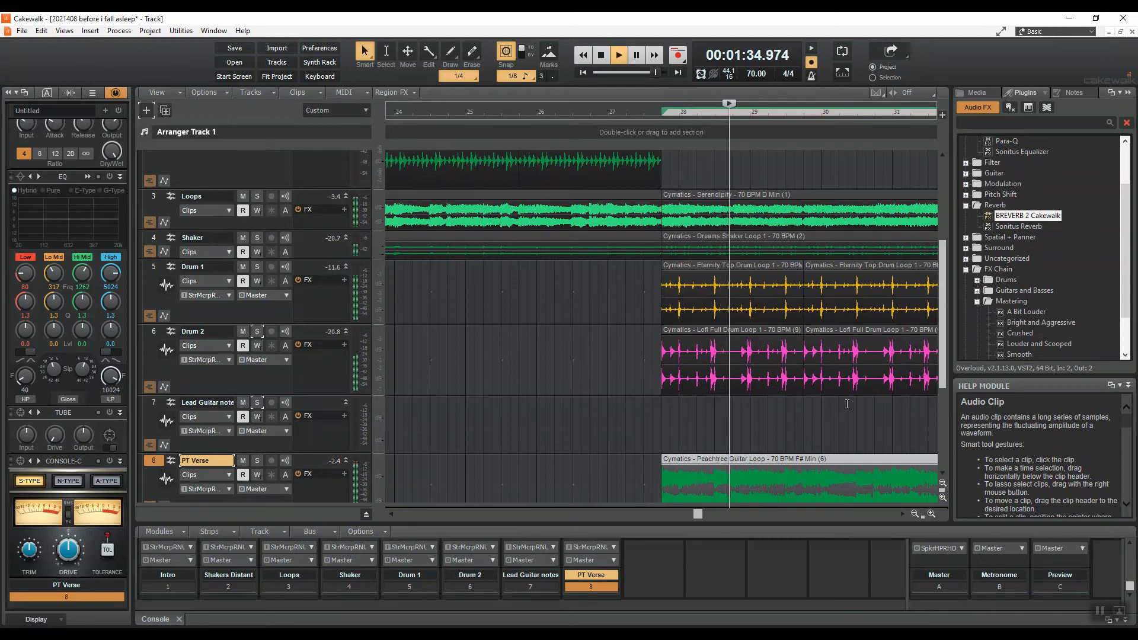
Review the whole arrangement and play it from the beginning, jumping ahead to the start of the Peachtree section near bar 19.
left_click(915, 514)
left_click(914, 514)
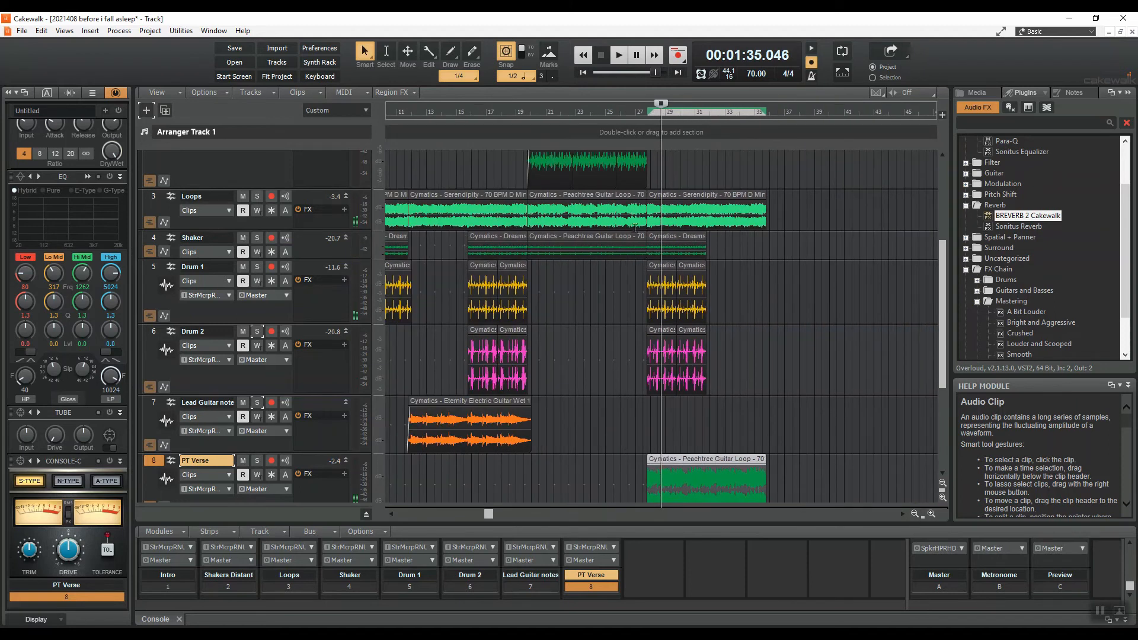
scroll(547, 234, "up", 3)
scroll(655, 187, "down", 1)
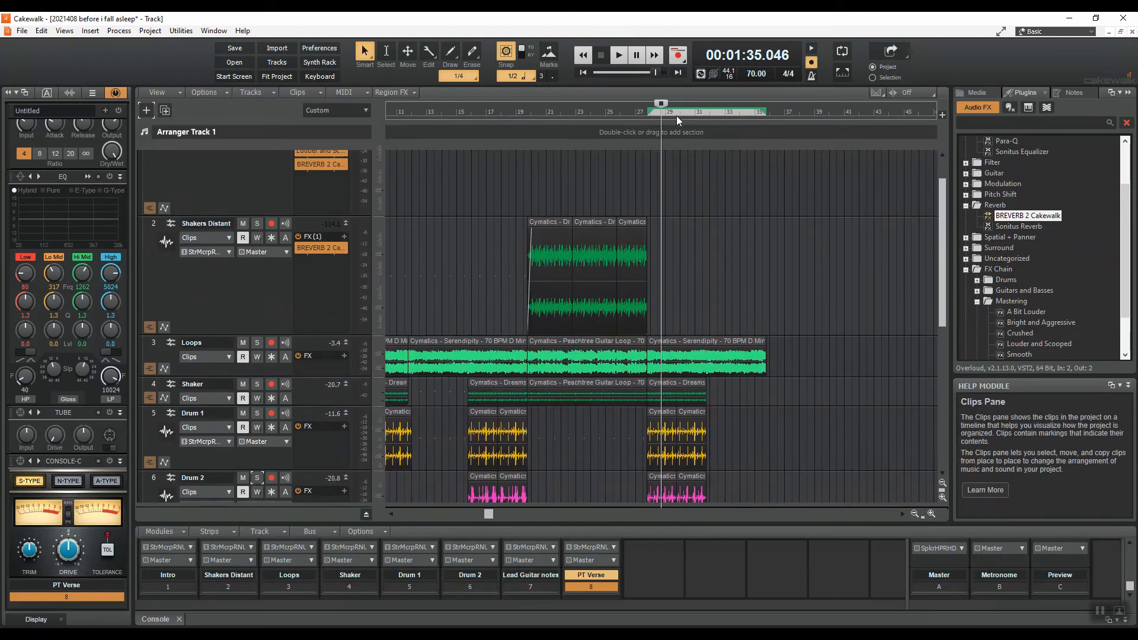
key("w")
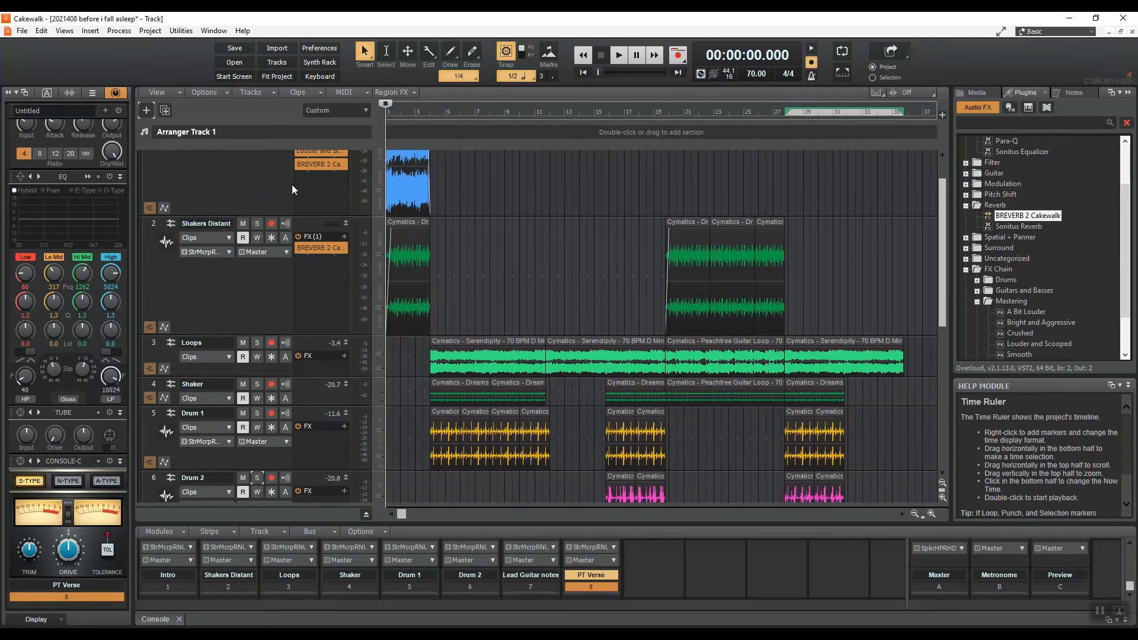
scroll(696, 303, "down", 4)
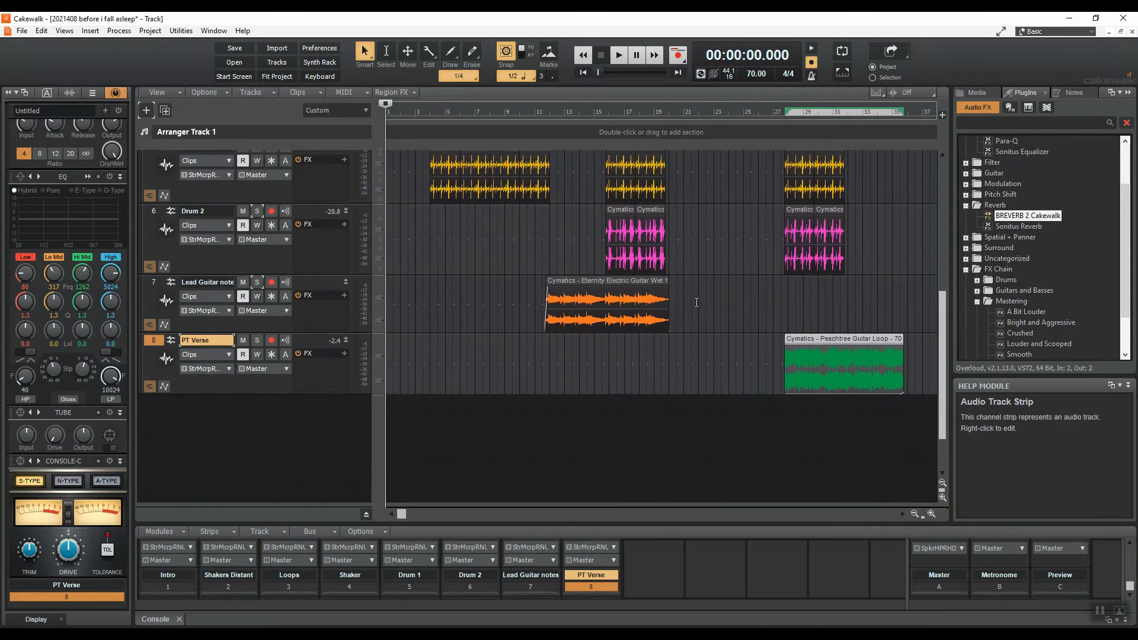
scroll(696, 303, "up", 2)
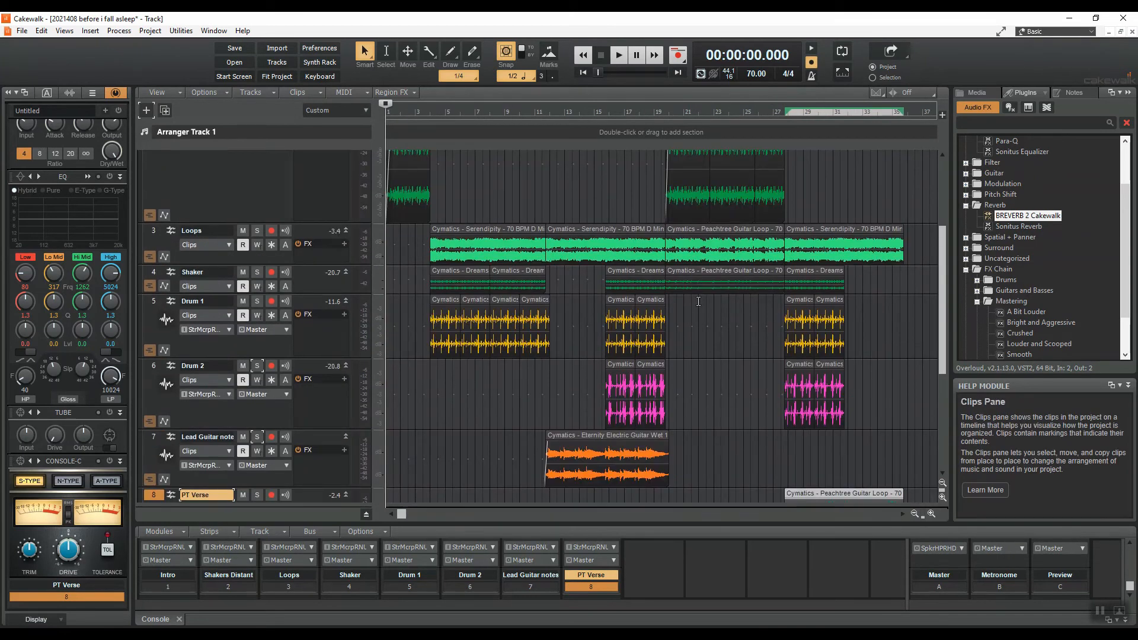
key("space")
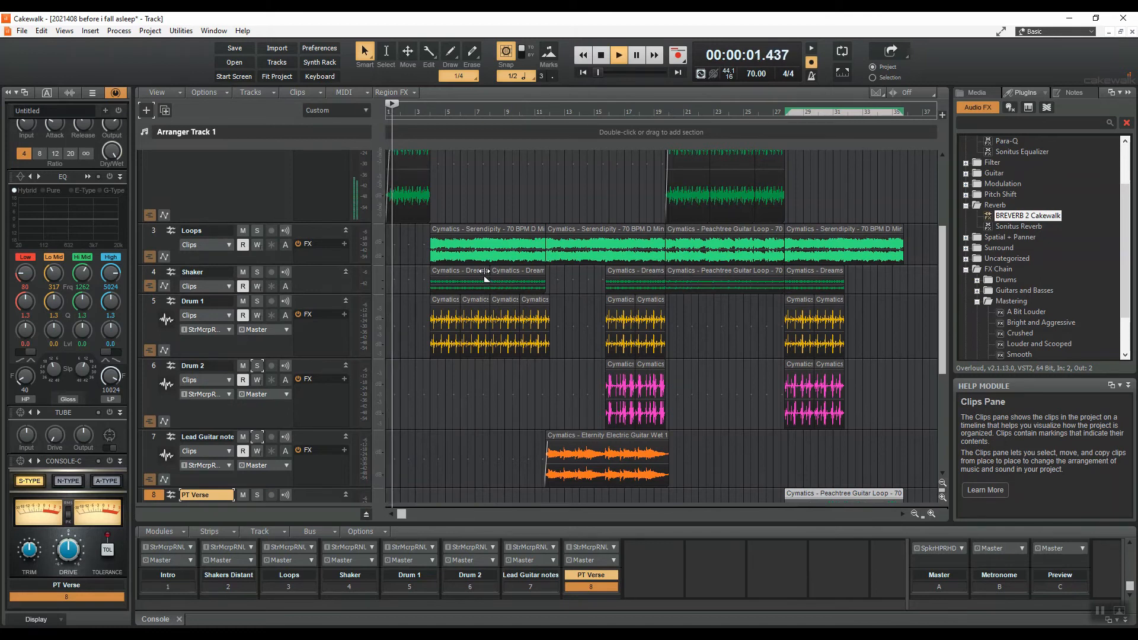
scroll(484, 270, "up", 3)
scroll(485, 270, "up", 1)
left_click(657, 109)
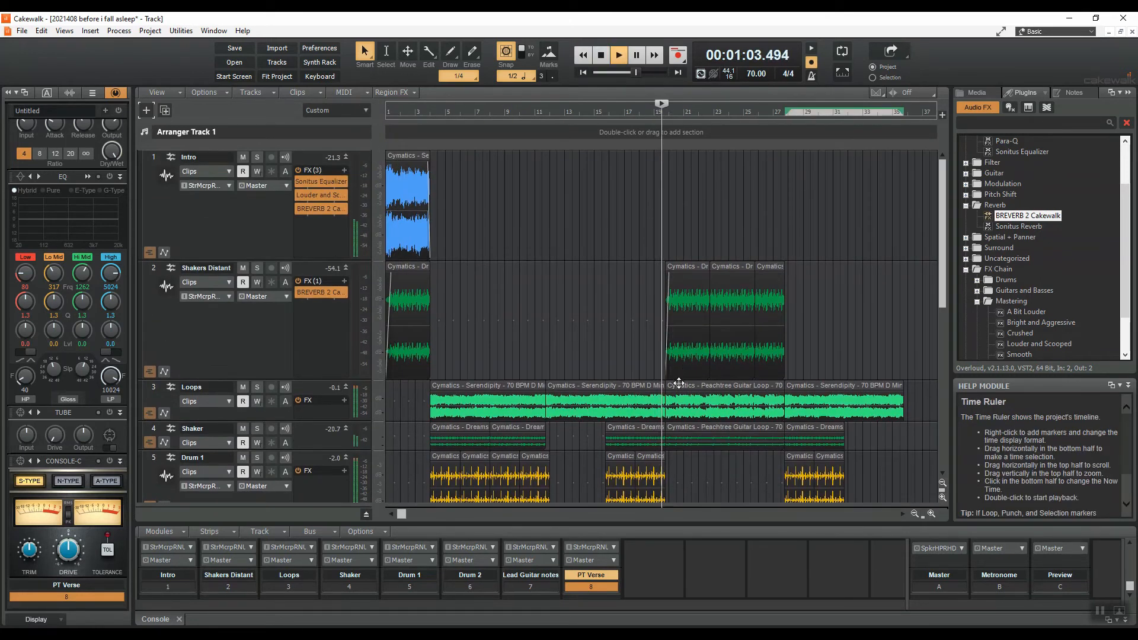
Repeat the Drum 1 and Drum 2 clips up to the end of the last Serendipity clip, and play them from about bar 34.
scroll(679, 383, "down", 1)
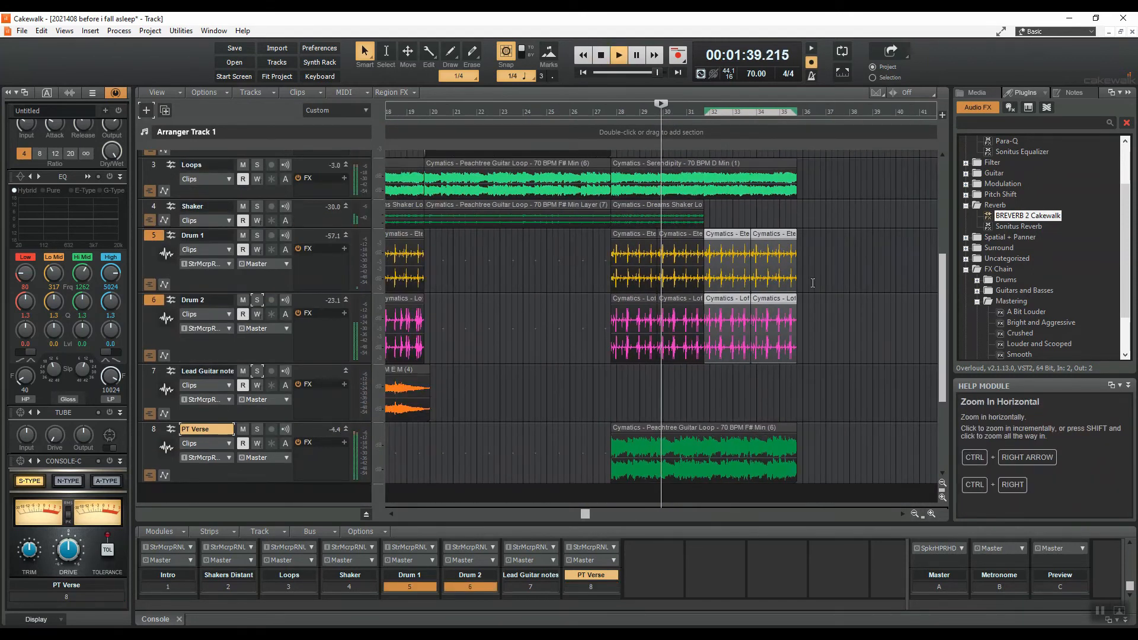
left_click(759, 114)
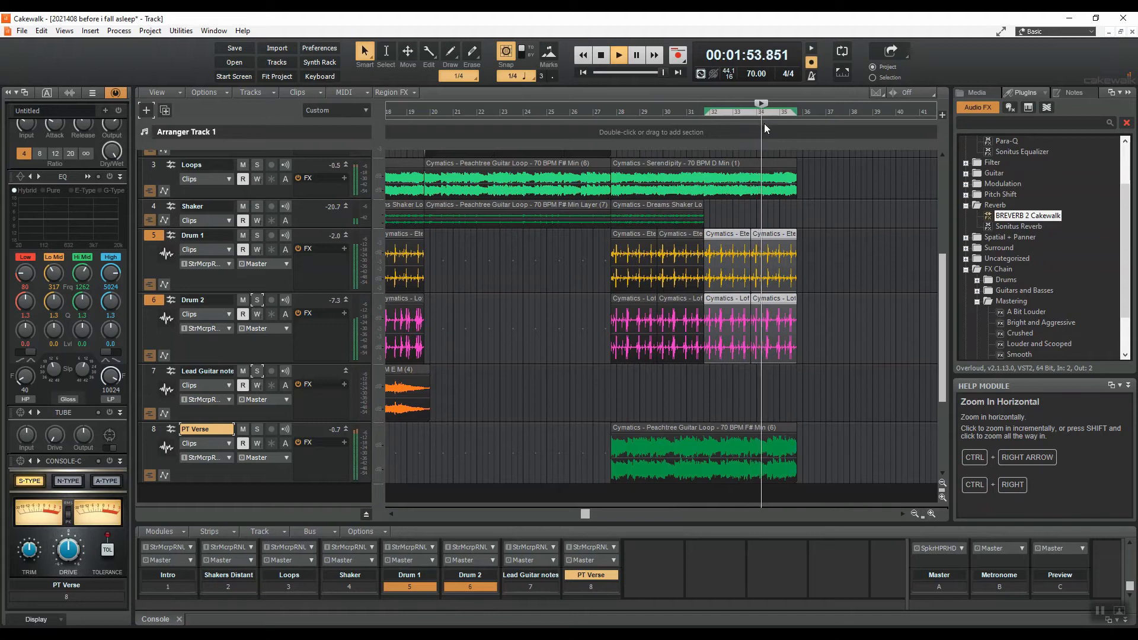
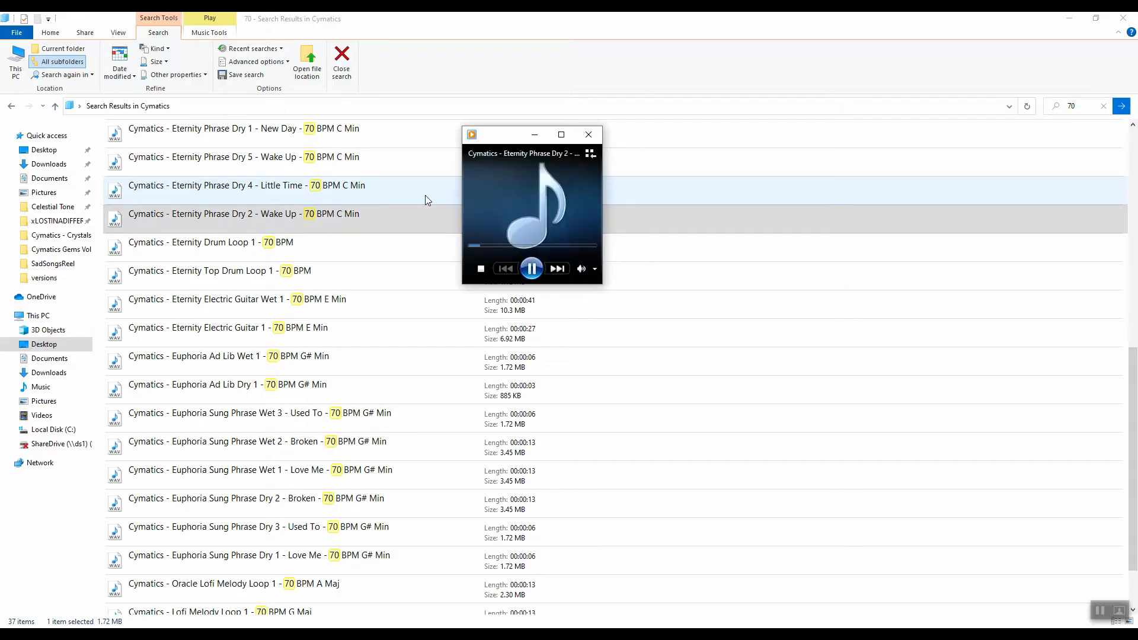
Audition Cymatics Eternity Phrase Dry 4 - Little Time among the 70 BPM loops, and add a track named Vocal Chops.
left_click(599, 140)
left_click(289, 190)
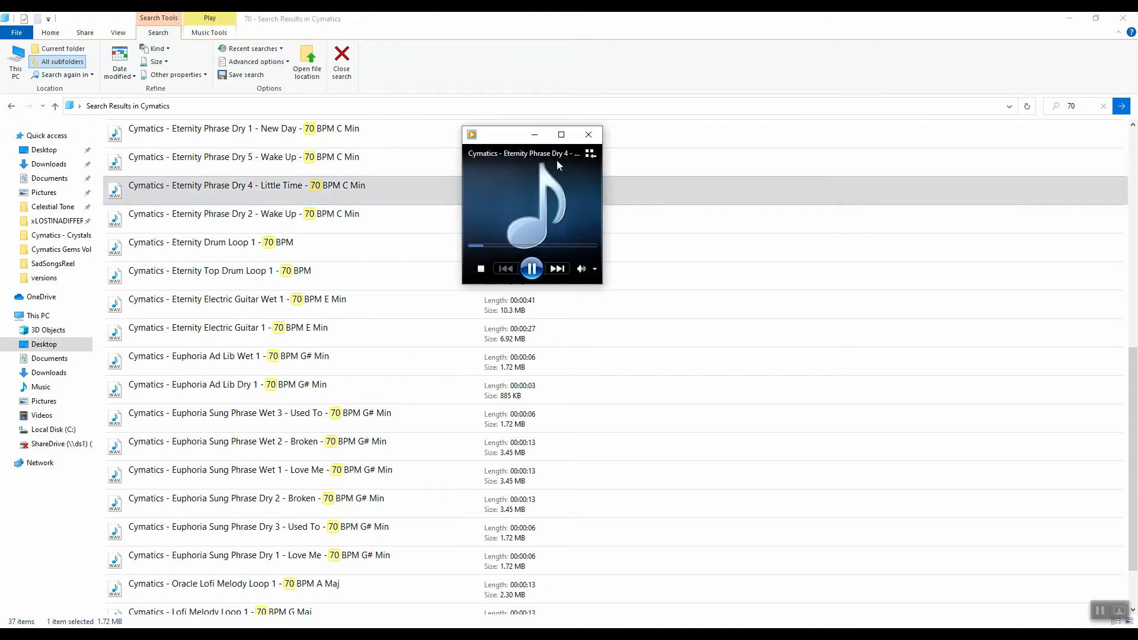
left_click(589, 140)
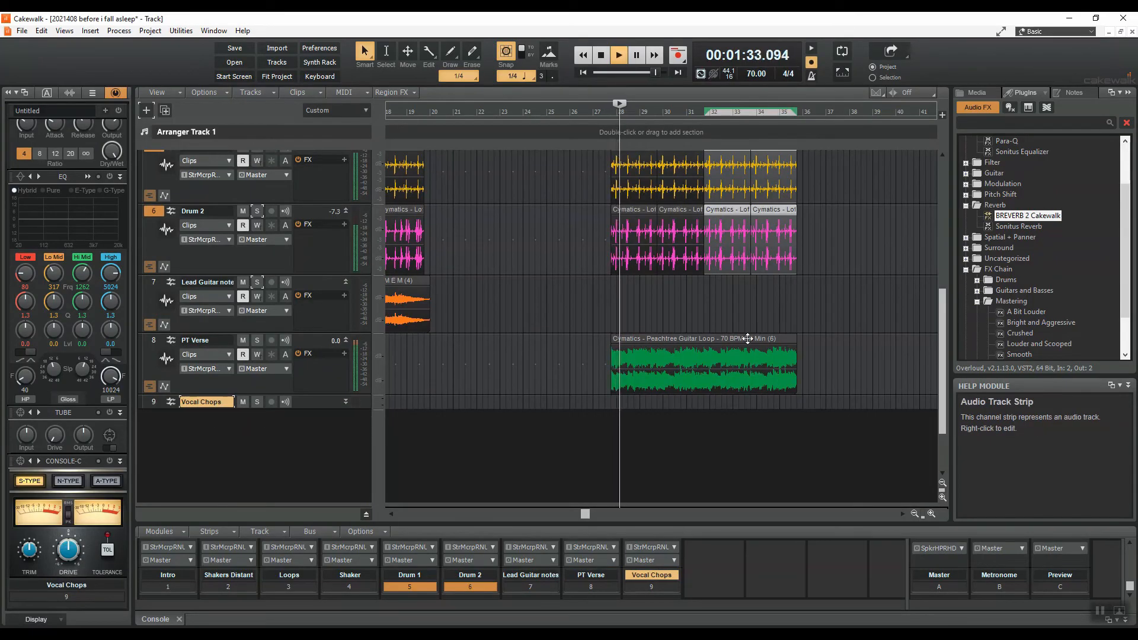
Place Eternity Phrase Dry 4 - Little Time on Vocal Chops where the last section's second pair of drum loops starts, and play it.
left_click(705, 117)
key("space")
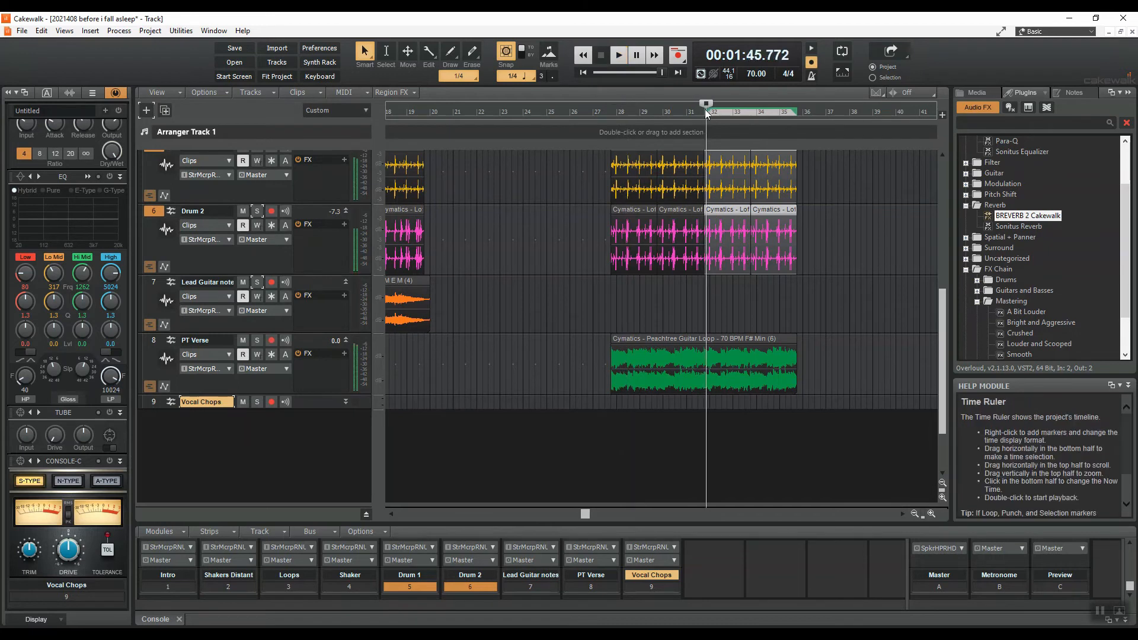
scroll(699, 443, "up", 5)
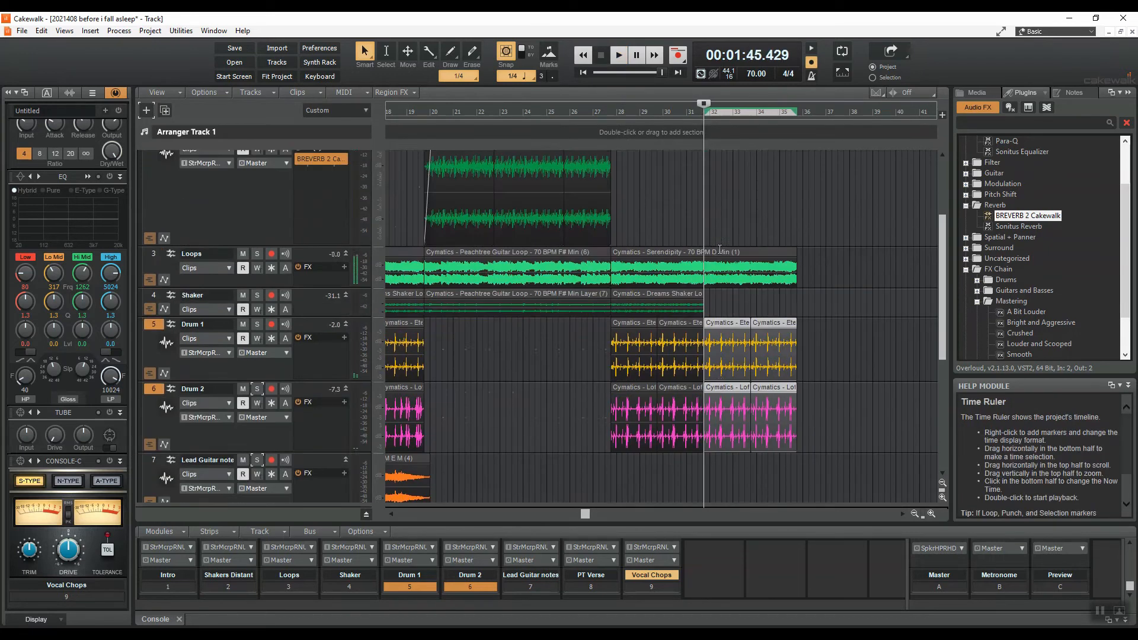
scroll(700, 444, "down", 5)
scroll(700, 443, "down", 1)
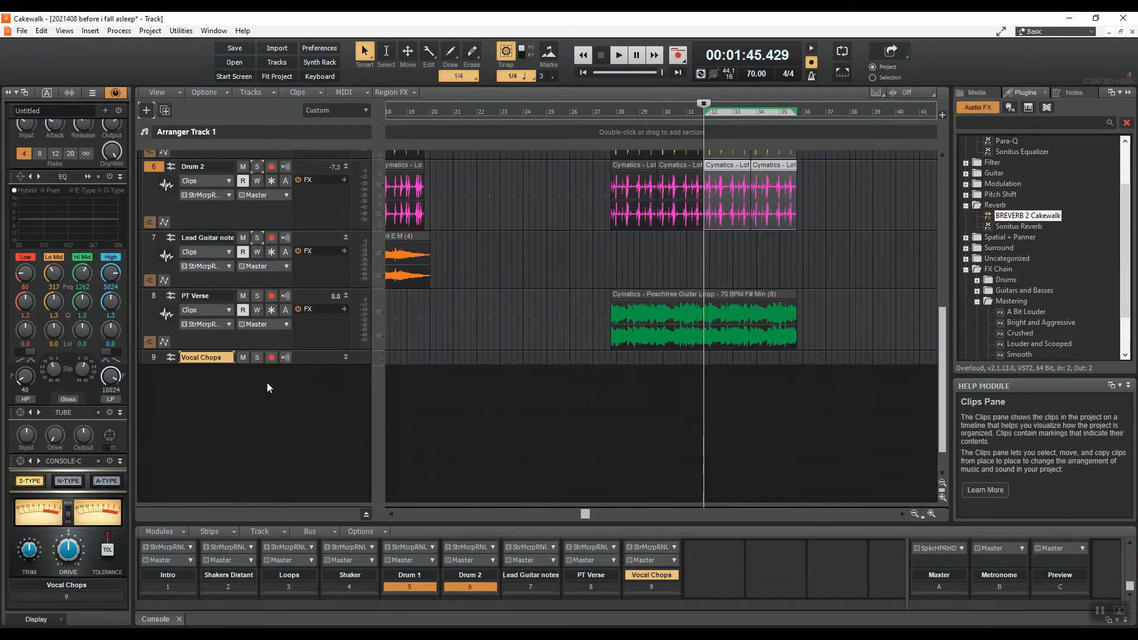
scroll(699, 444, "up", 5, "ctrl")
key("space")
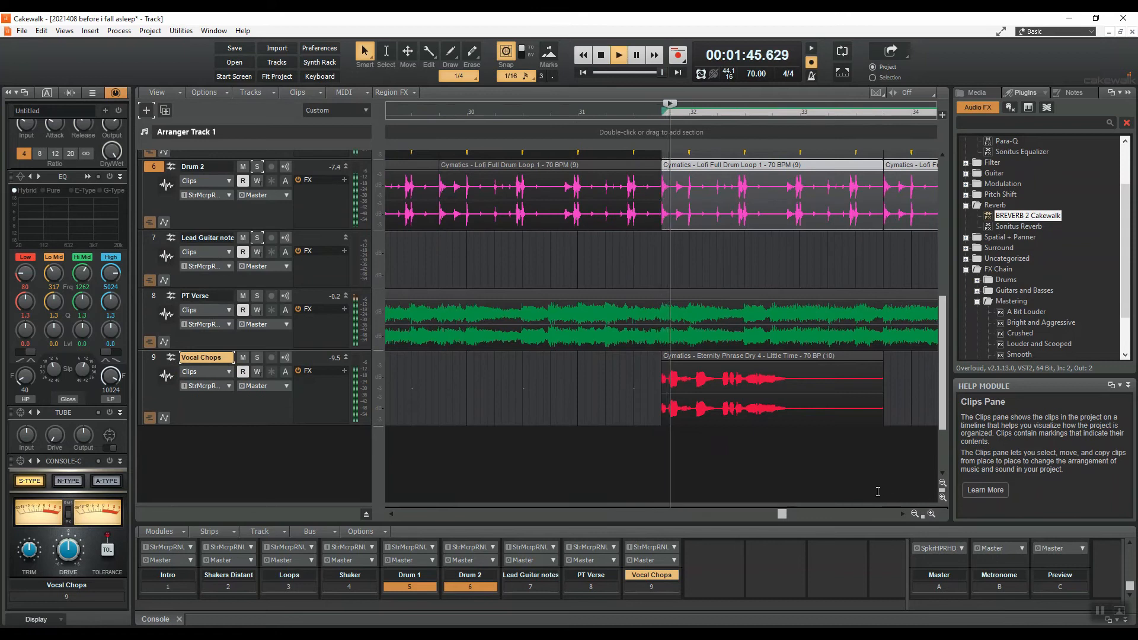
Check the vocal phrase's key in the loop file list, and transpose the Vocal Chops clip by 12.
left_click(737, 360)
key("alt+Tab")
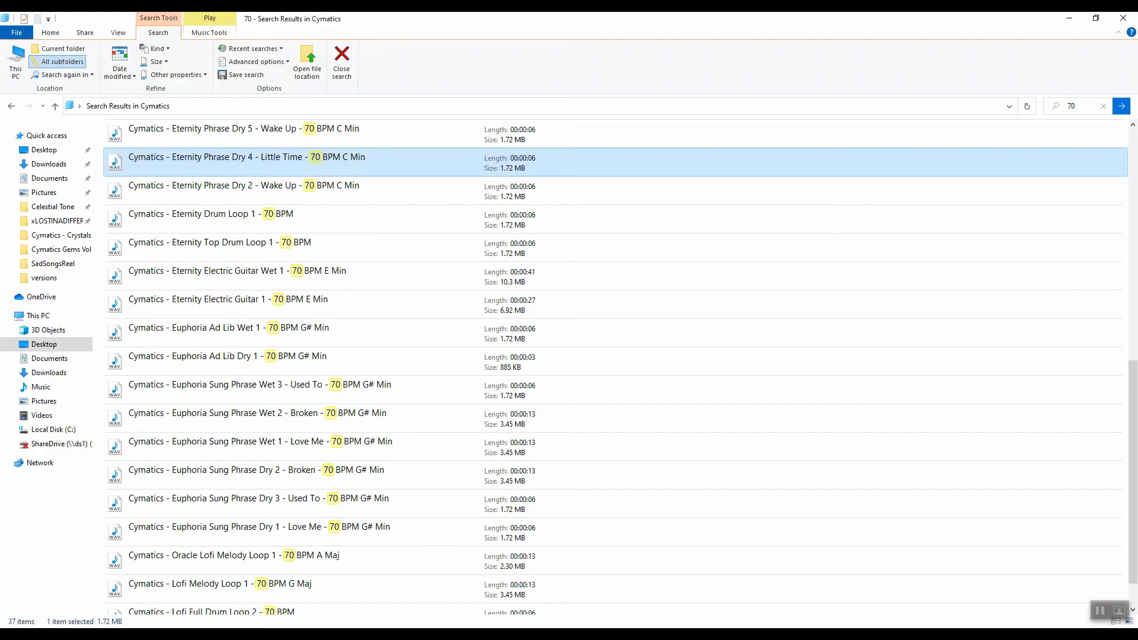
key("alt+Tab")
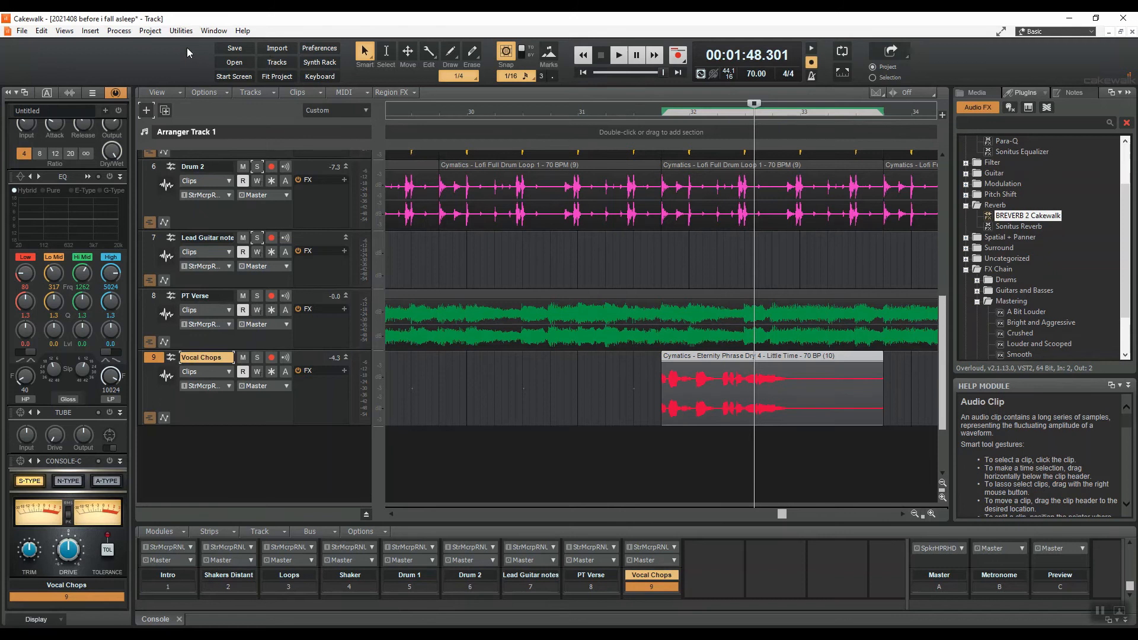
left_click(118, 30)
left_click(138, 80)
type("12")
key("Return")
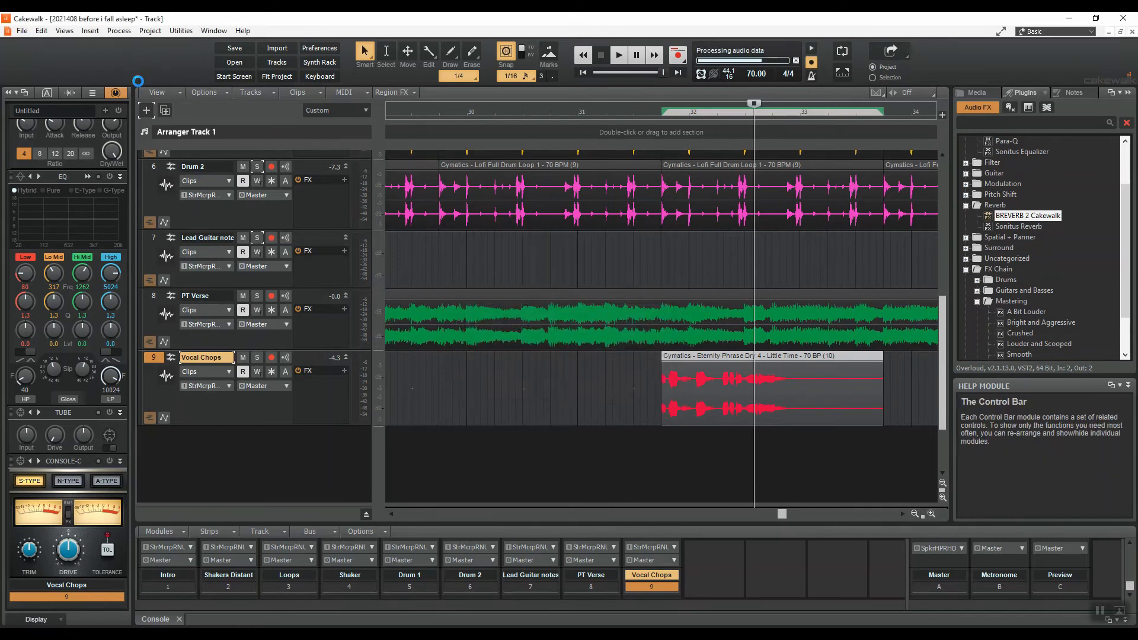
Play the transposed vocal phrase from just before its start, and delete the clip from Vocal Chops.
key("space")
left_click(649, 110)
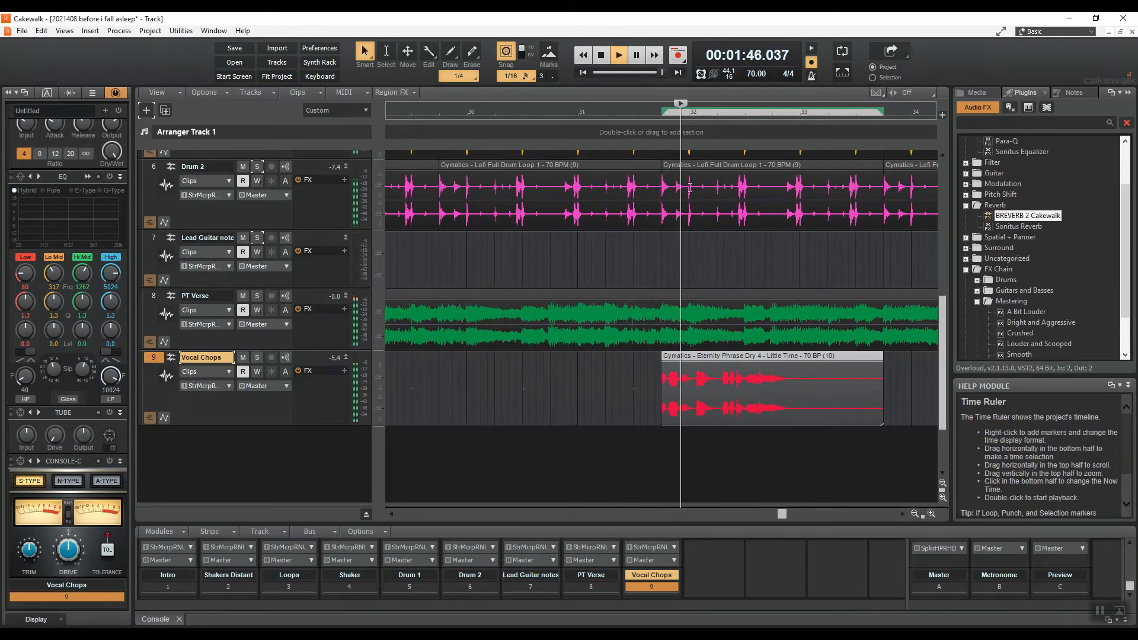
key("space")
key("Delete")
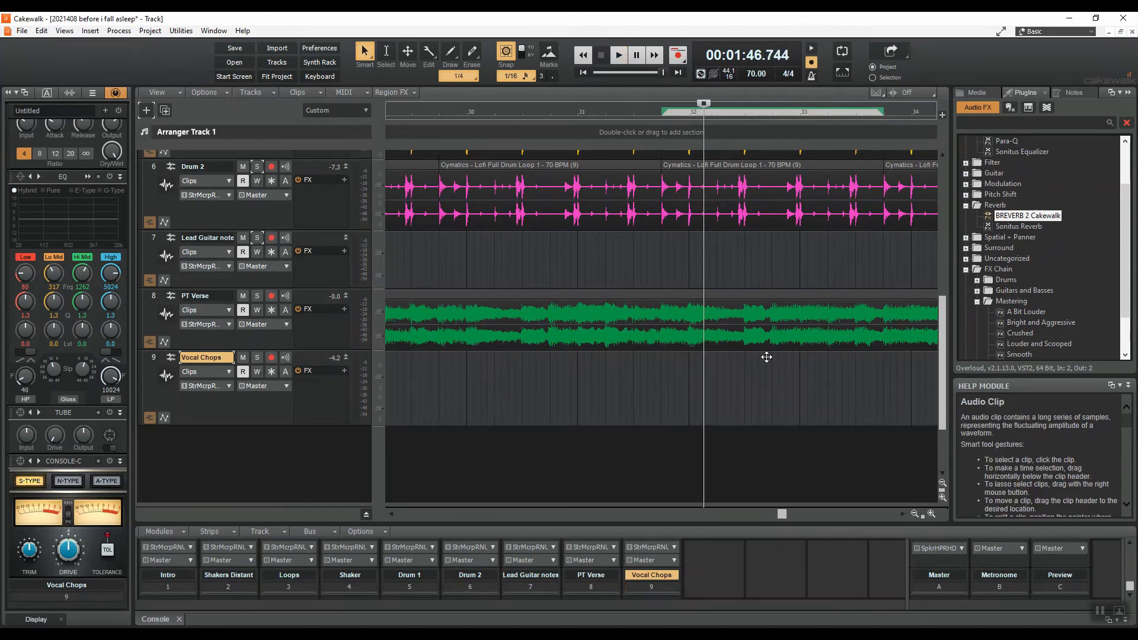
Place Cymatics Eternity Phrase Dry 2 - Wake Up on Vocal Chops at measure 32's drum loop boundary, and transpose the clip by 2.
key("alt+Tab")
left_click_drag(280, 192, 359, 629)
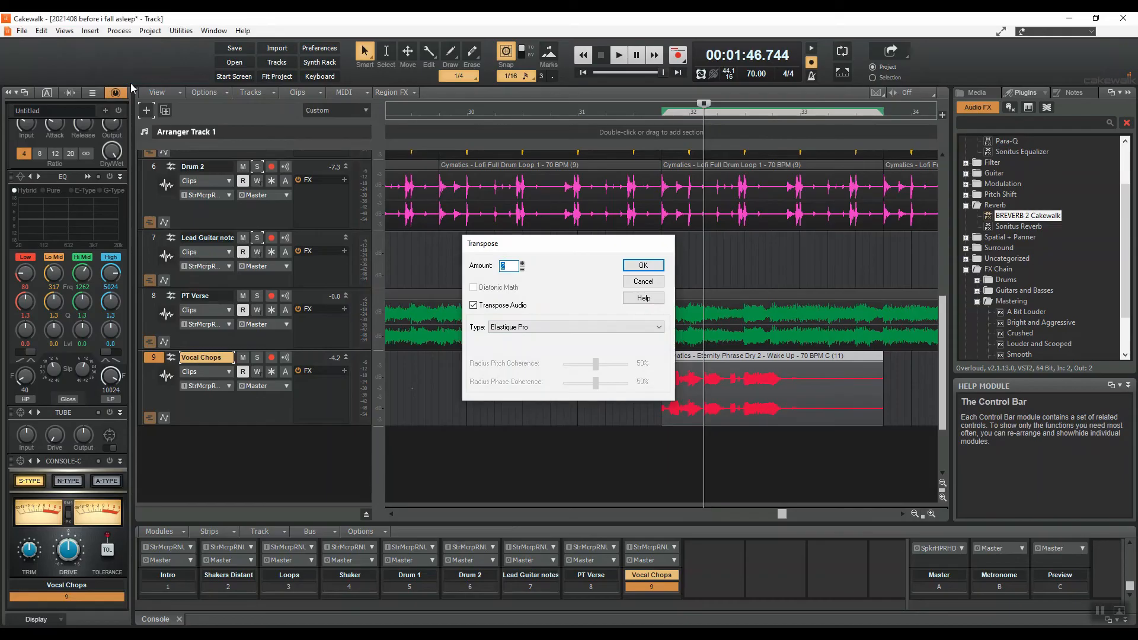
key("Return")
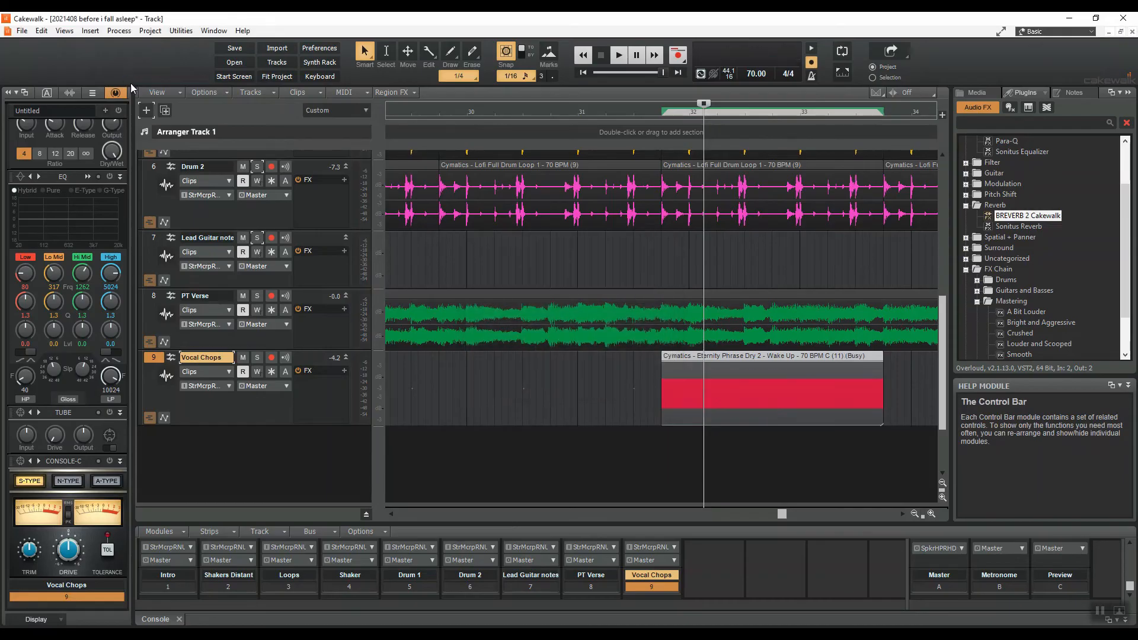
Play the transposed Wake Up phrase with the full mix from about a measure before its start.
left_click(529, 110)
key("space")
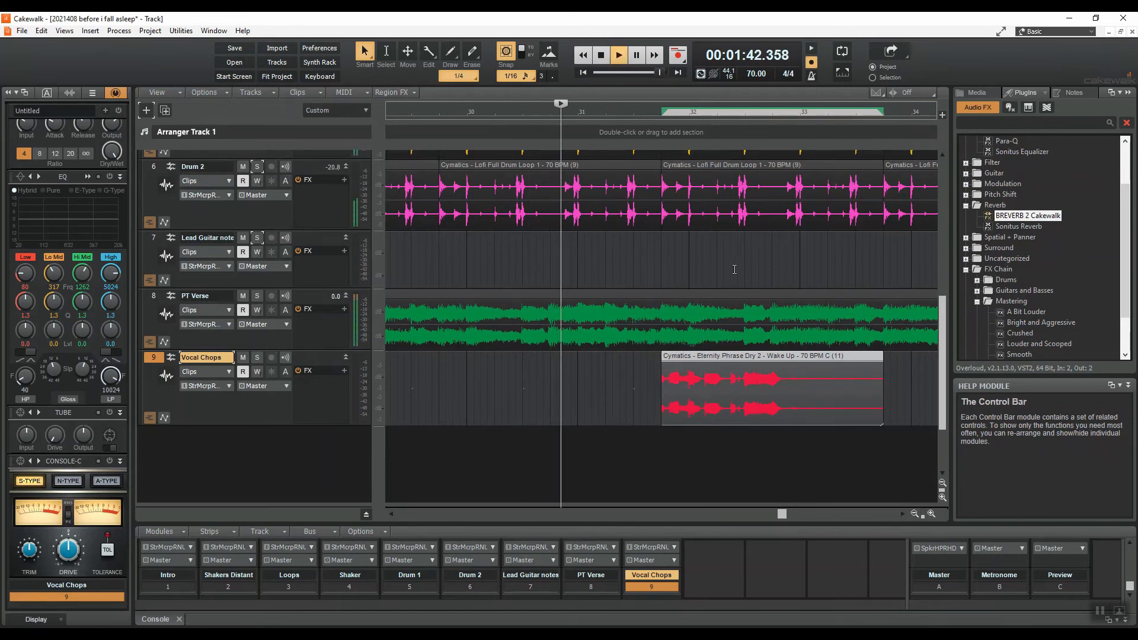
scroll(753, 290, "up", 5)
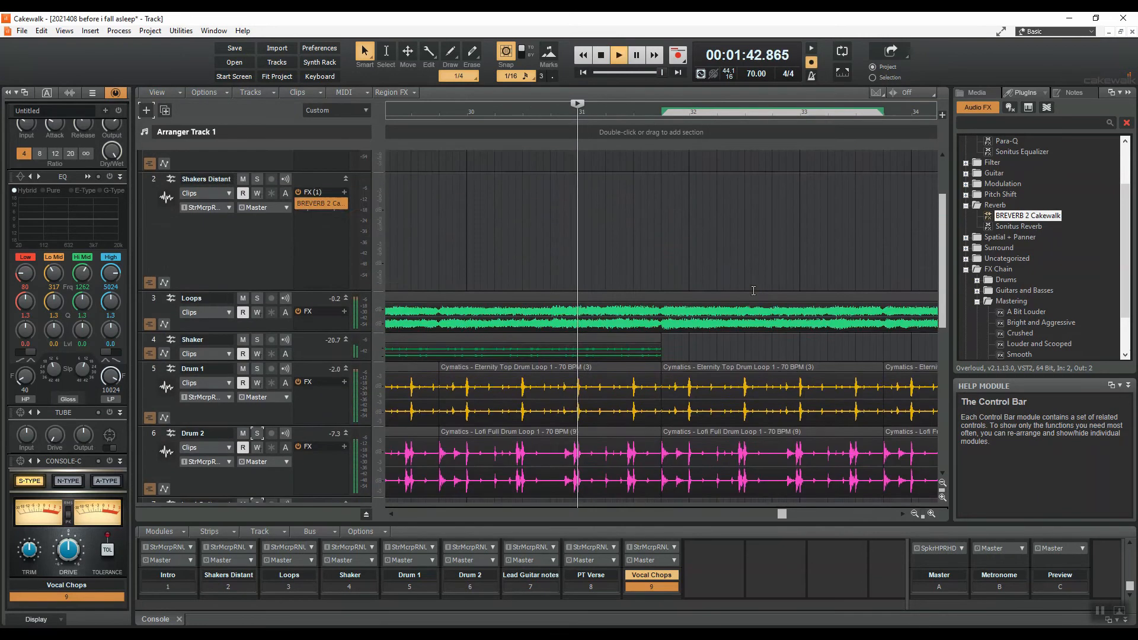
scroll(754, 291, "down", 6)
scroll(754, 290, "up", 2)
scroll(753, 291, "down", 1)
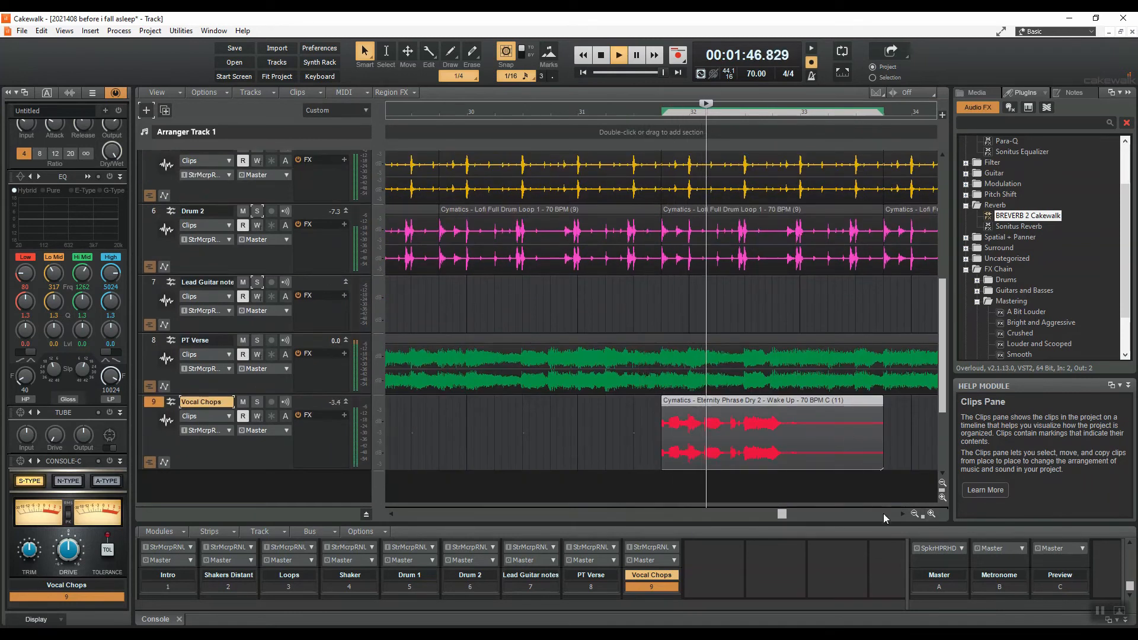
left_click(915, 514)
left_click(915, 514)
left_click(915, 514)
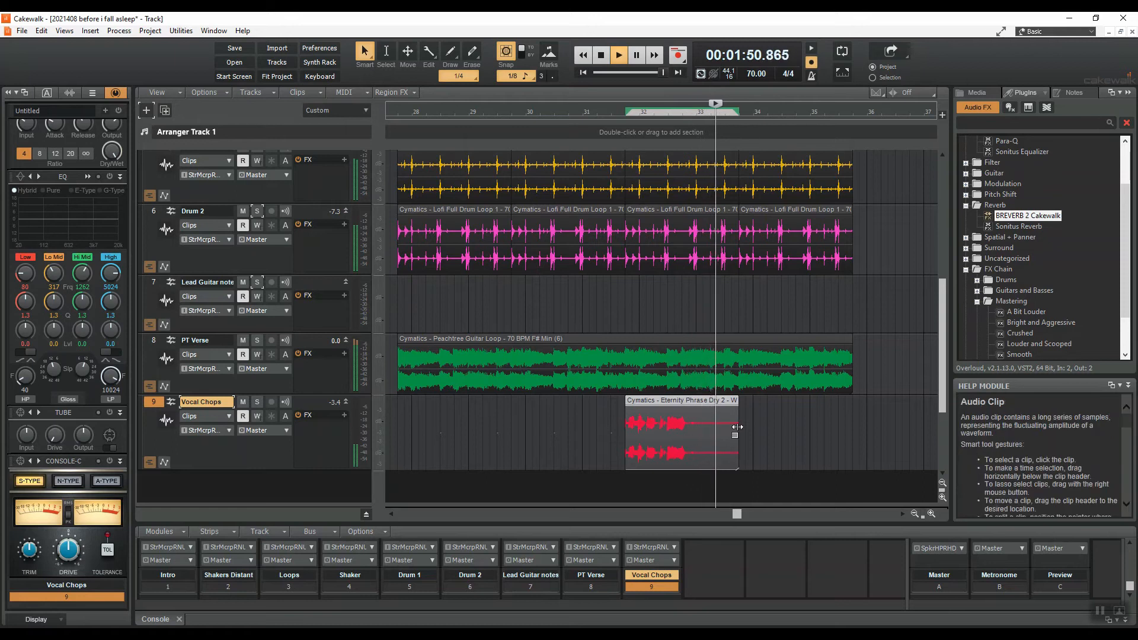
scroll(711, 359, "up", 3)
scroll(710, 358, "down", 3)
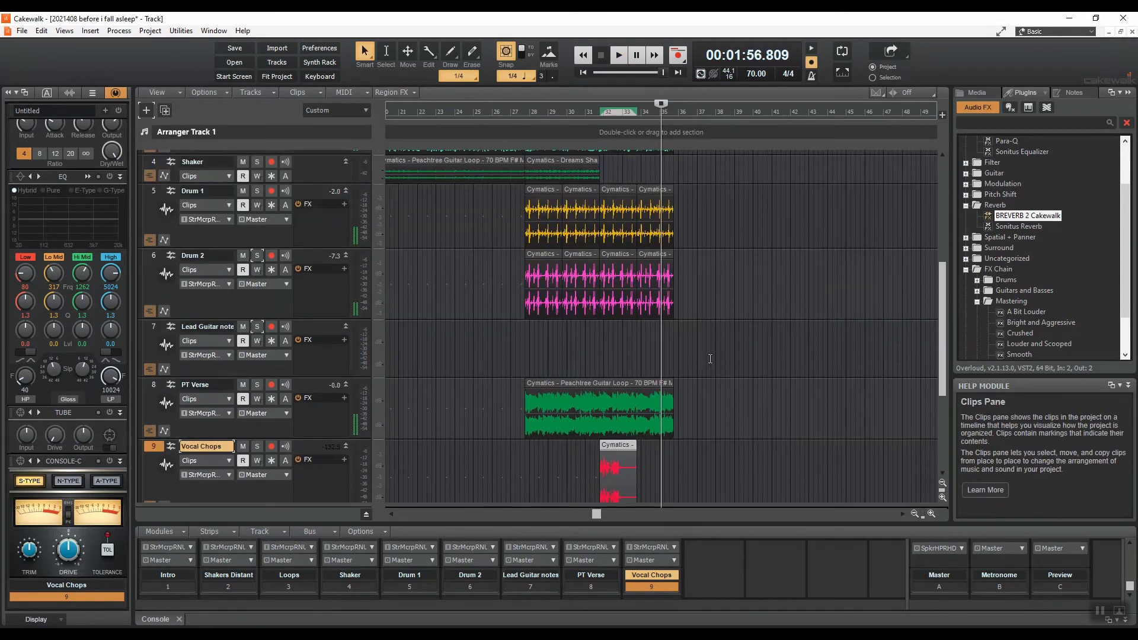
Try a copy of the Dreams shaker clip on Lead Guitar notes, play it with the drums, and undo the copy.
scroll(656, 330, "up", 1)
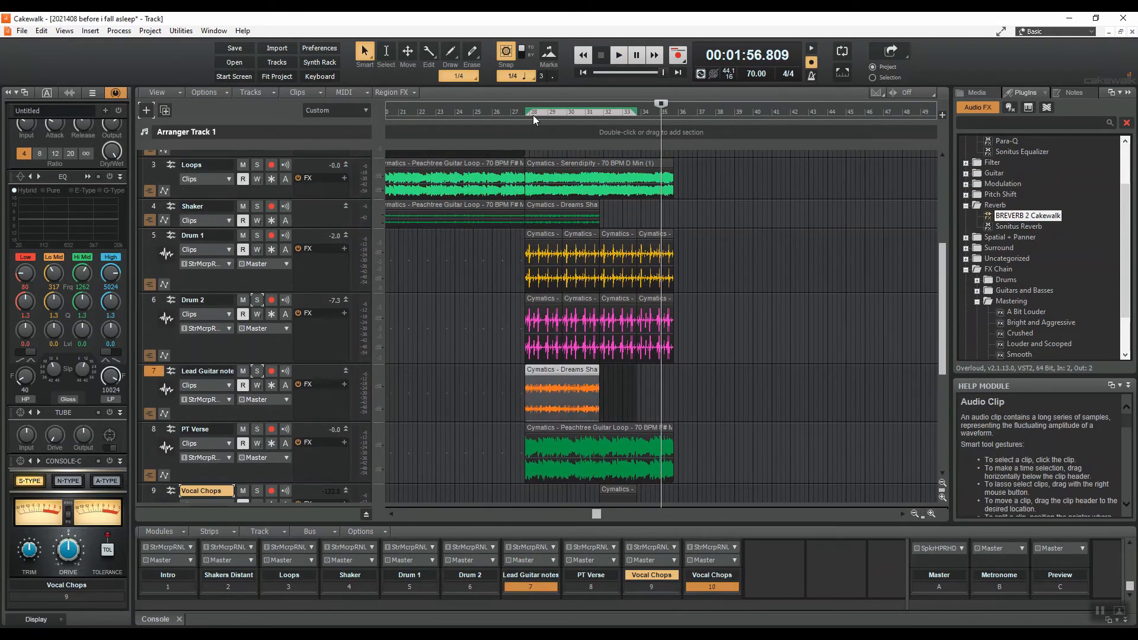
left_click(533, 113)
key("space")
key("ctrl+z")
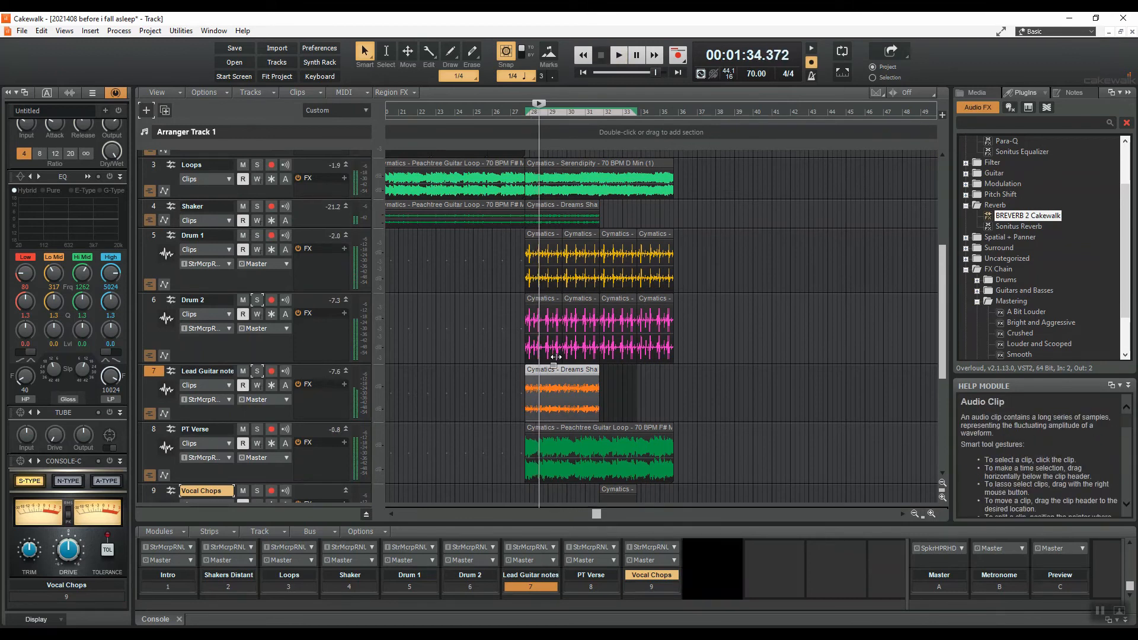
scroll(599, 405, "down", 4)
scroll(599, 399, "up", 5)
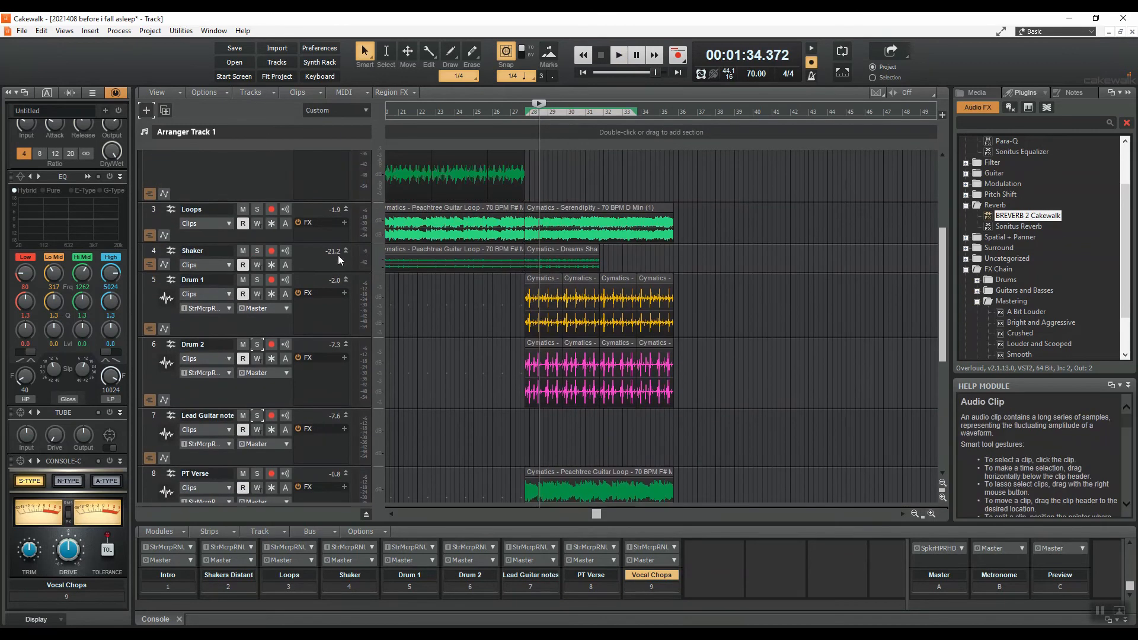
Rename the Shaker track Shaker Quiet, and copy its Dreams shaker clip to the same time on a new Shakers Louder track.
left_click(212, 253)
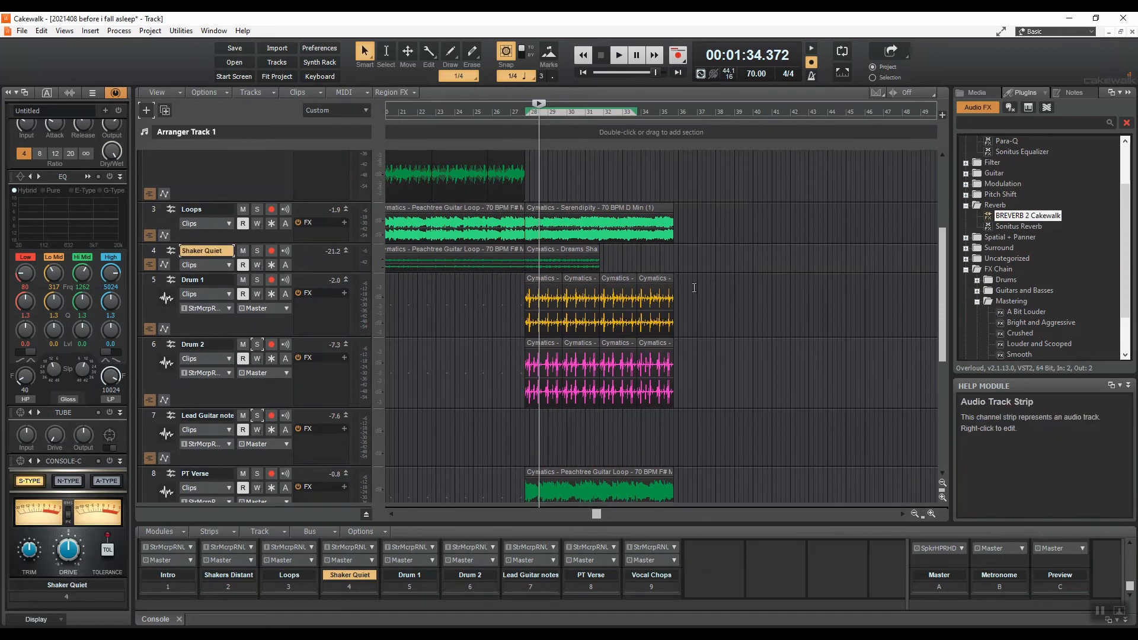
mouse_move(944, 298)
left_mouse_down()
mouse_move(943, 336)
mouse_move(942, 319)
left_mouse_up()
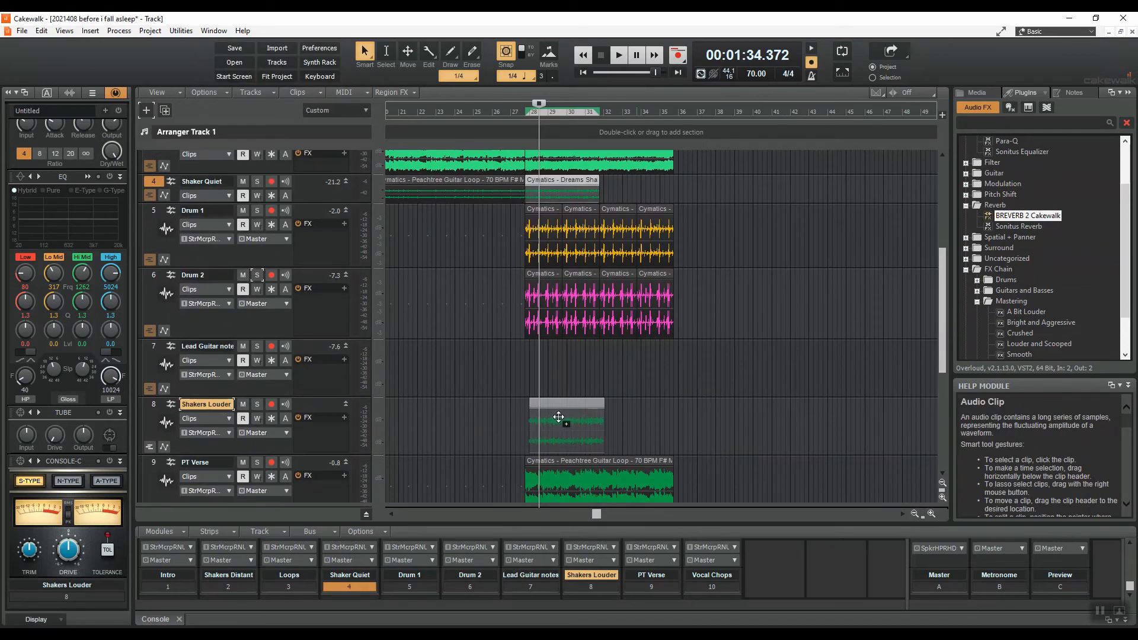
left_click_drag(556, 416, 556, 417)
Play the section with the copied shakers, and lower the Shakers Louder volume to about -15 dB.
key("space")
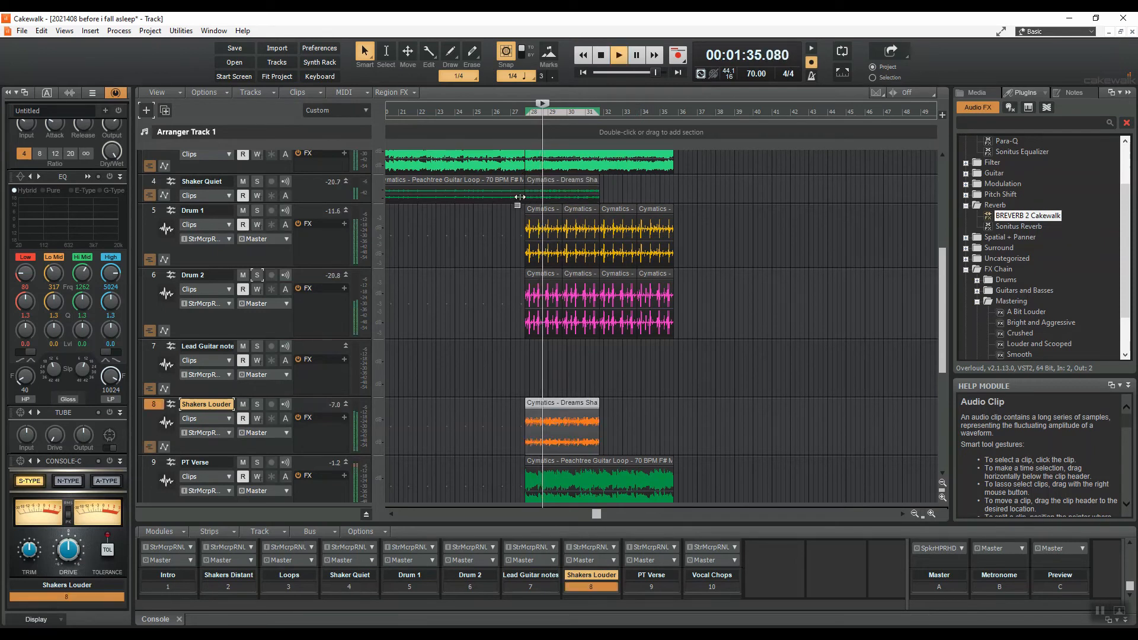
left_click_drag(674, 524, 684, 350)
left_click_drag(592, 452, 592, 484)
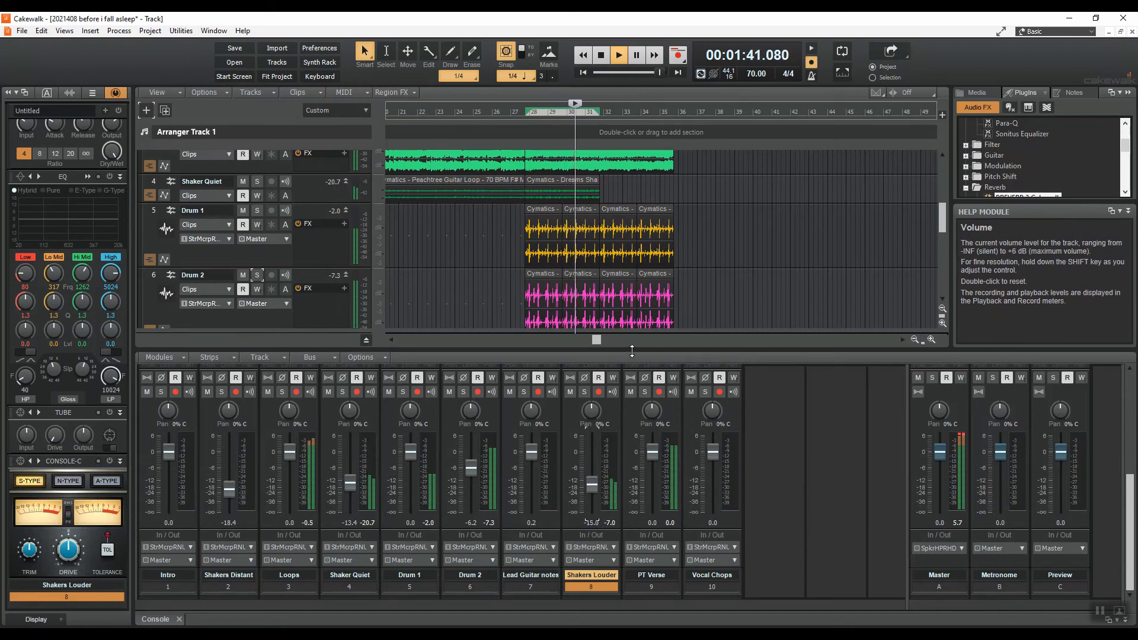
left_click_drag(633, 350, 627, 489)
key("space")
Solo Vocal Chops and play its Wake Up phrase.
scroll(628, 402, "down", 3)
scroll(628, 402, "down", 1)
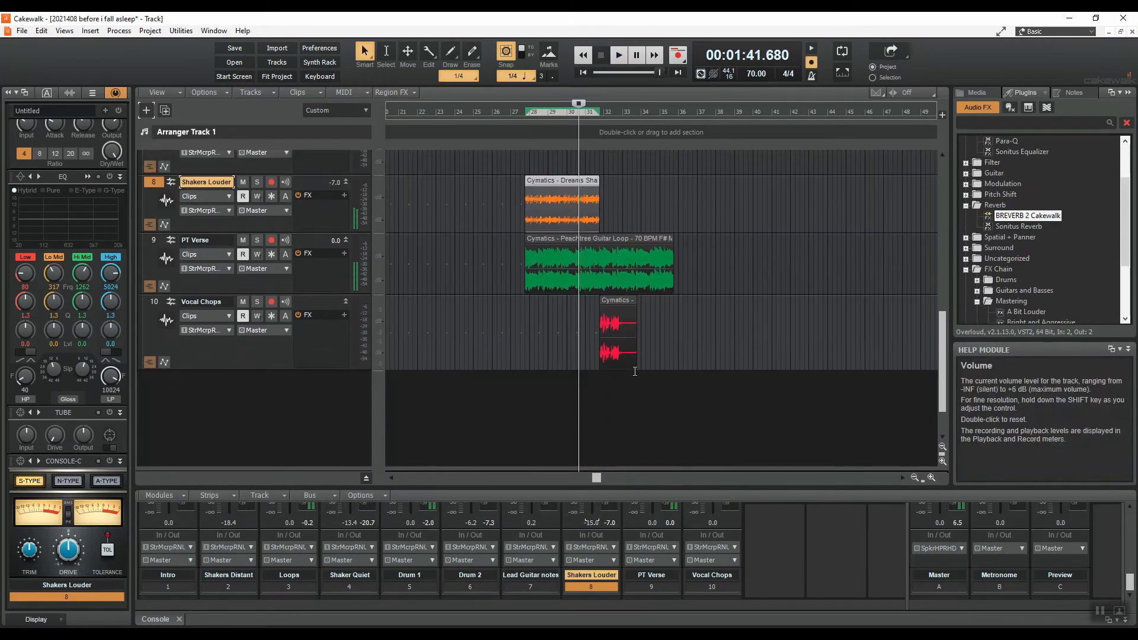
left_click(257, 302)
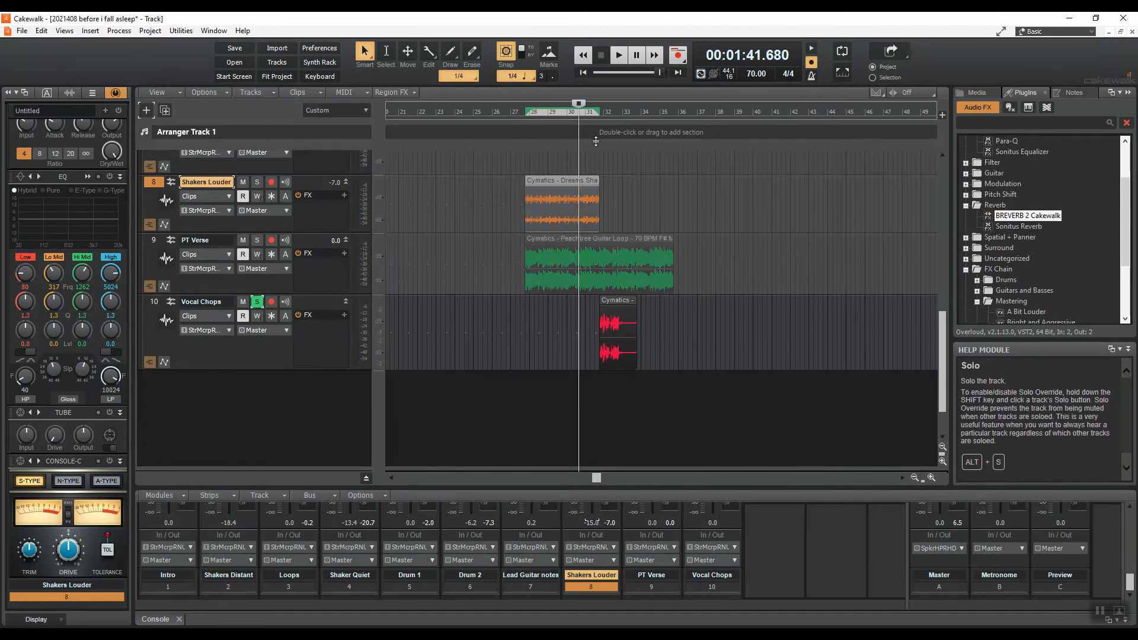
double_click(606, 113)
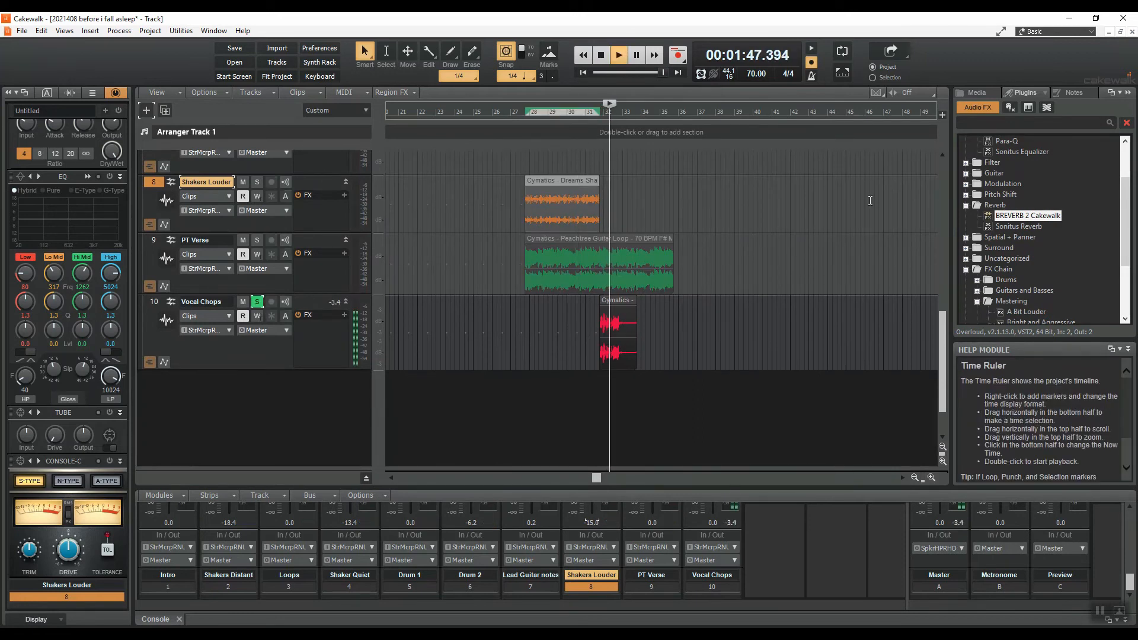
Add Sonitus Delay to Vocal Chops, and set its feedback to 50% and its mix to 9% on both channels.
scroll(1000, 197, "up", 2)
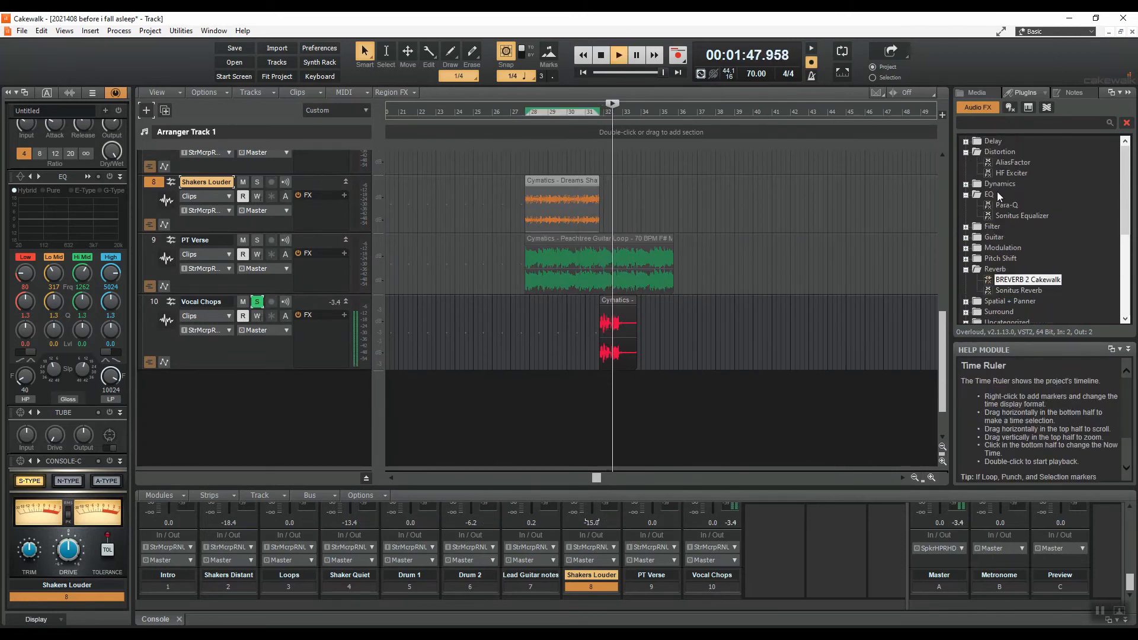
left_click(965, 142)
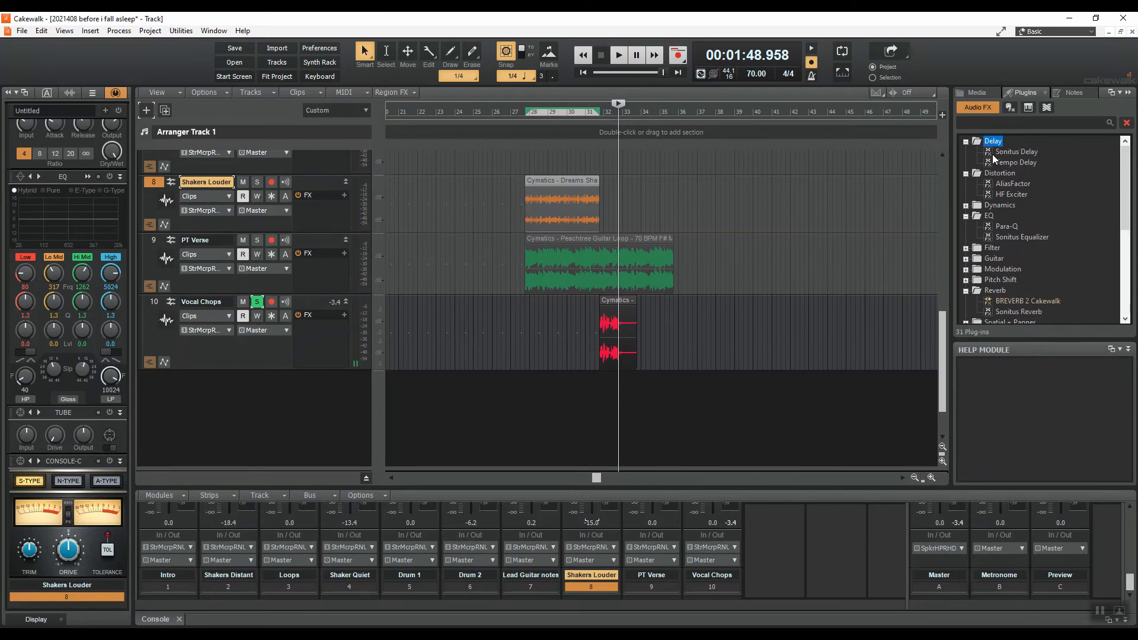
left_click_drag(992, 153, 339, 363)
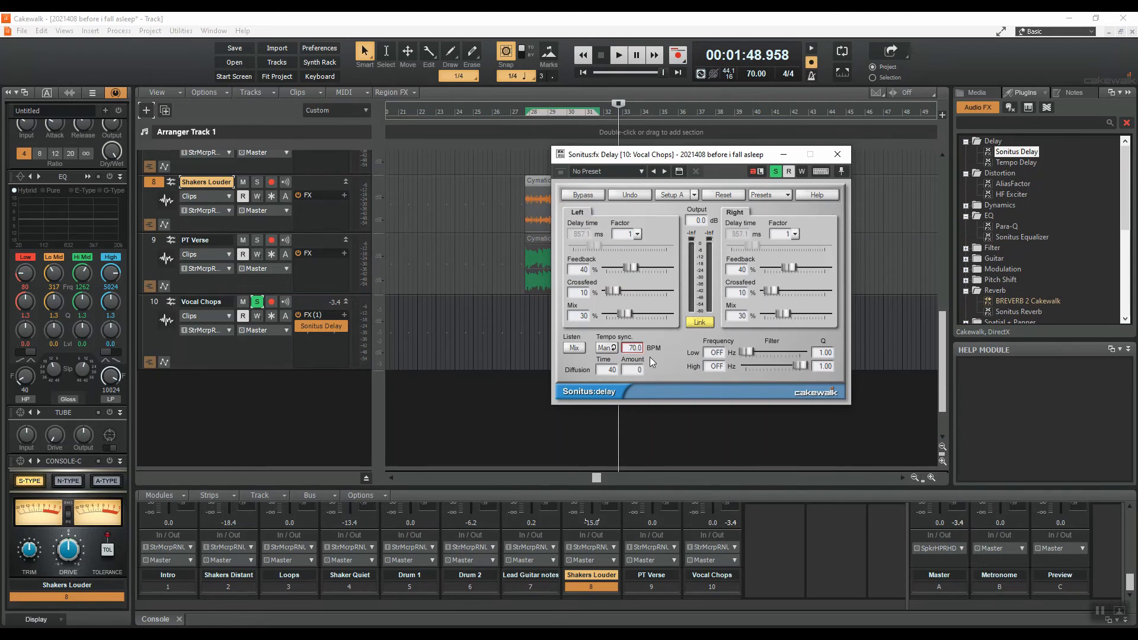
key("space")
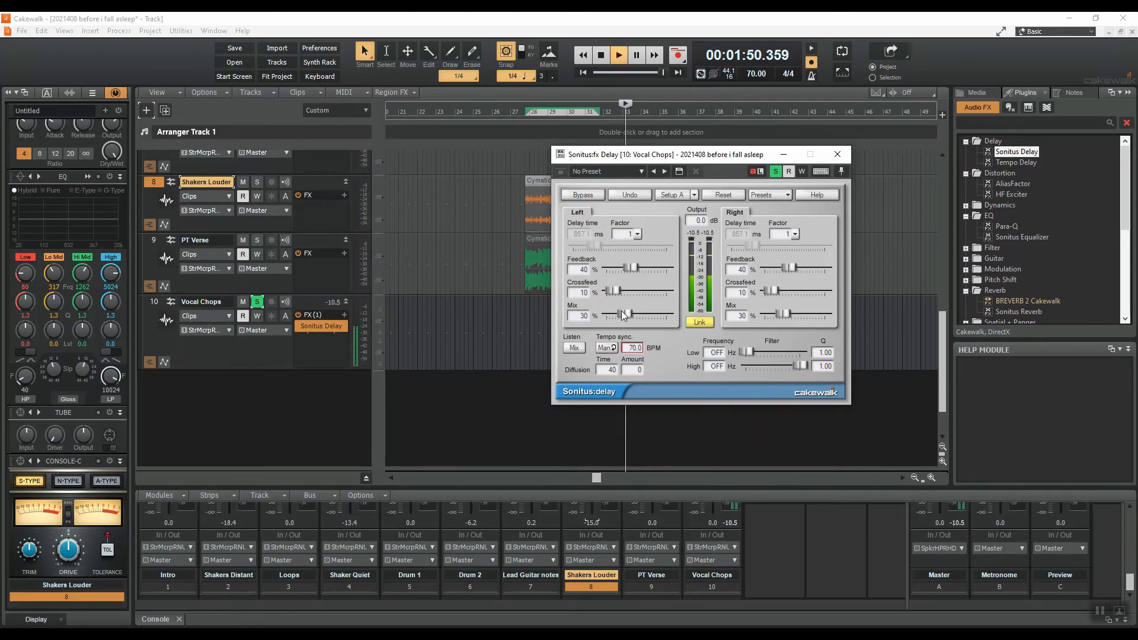
left_click(610, 114)
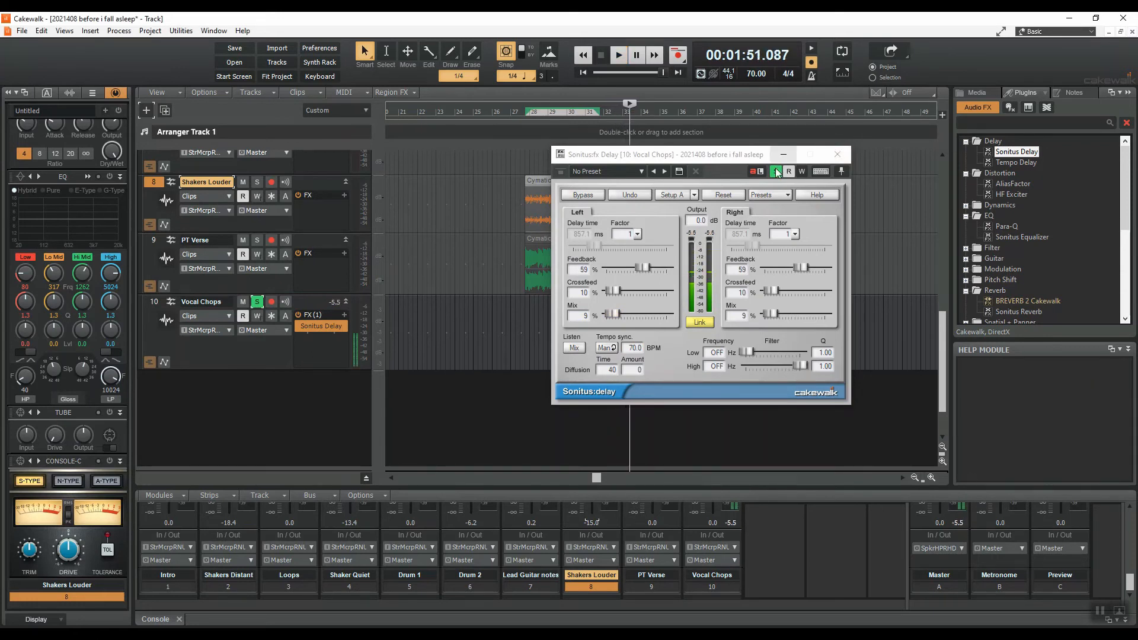
left_click_drag(642, 267, 637, 268)
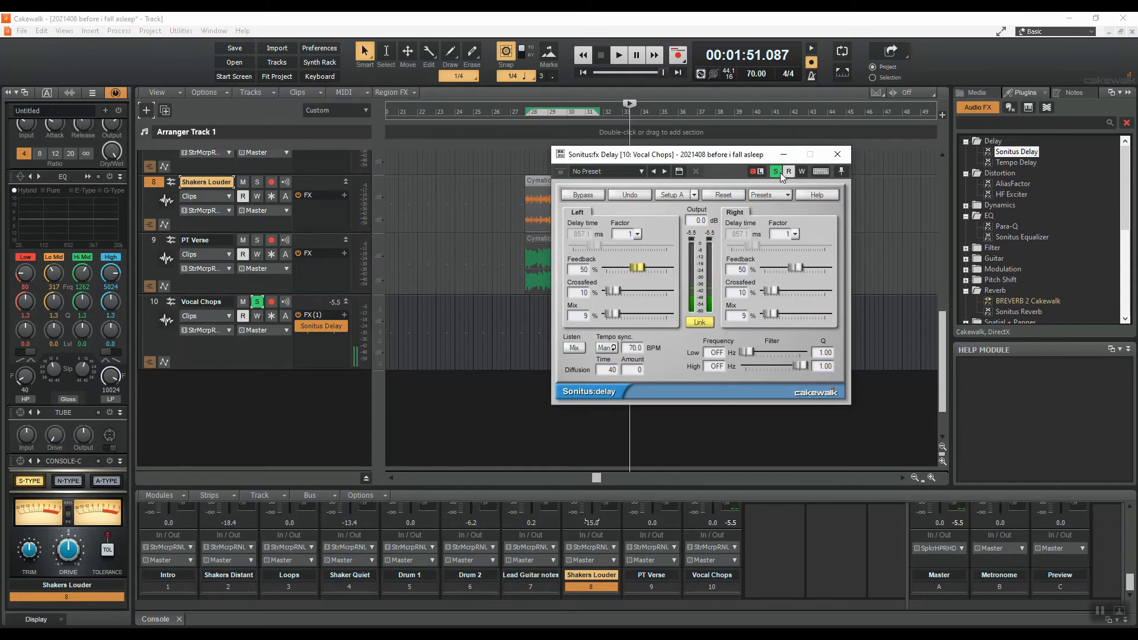
left_click(836, 156)
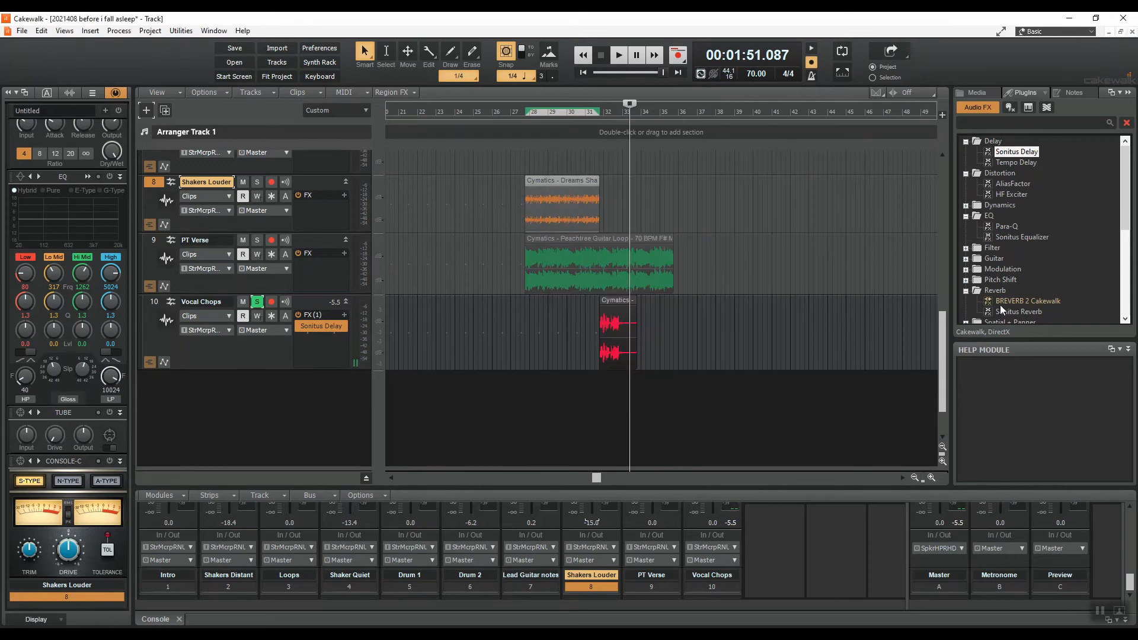
Add BREVERB 2 to Vocal Chops, and lower its Hall wet level to -9.5 dB during playback.
left_click_drag(996, 308, 727, 304)
key("space")
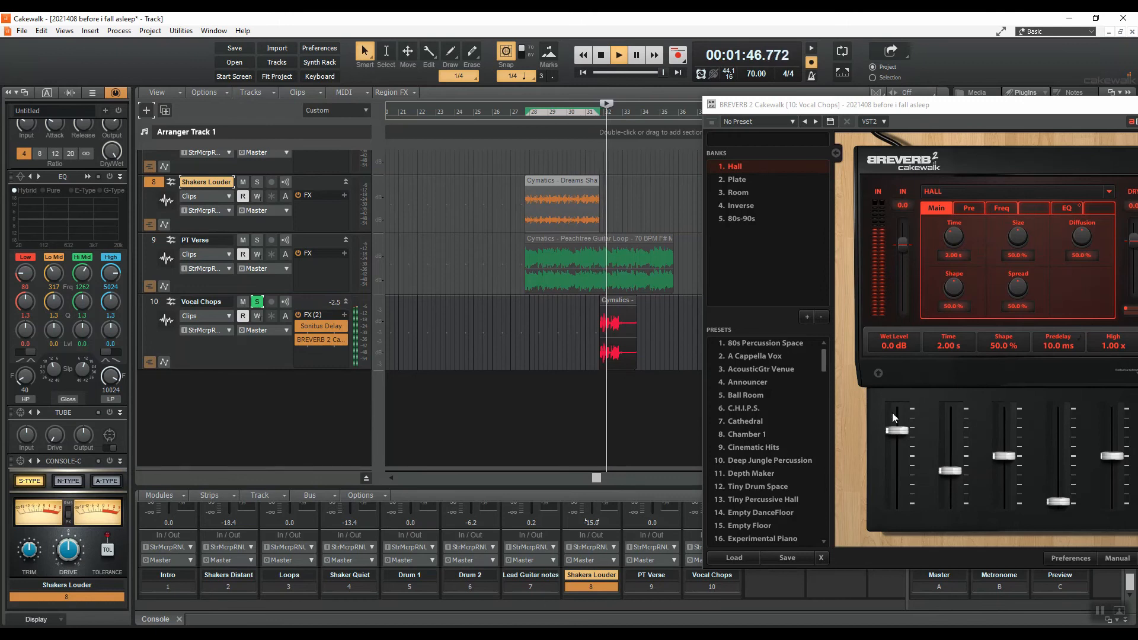
left_click_drag(897, 437, 897, 454)
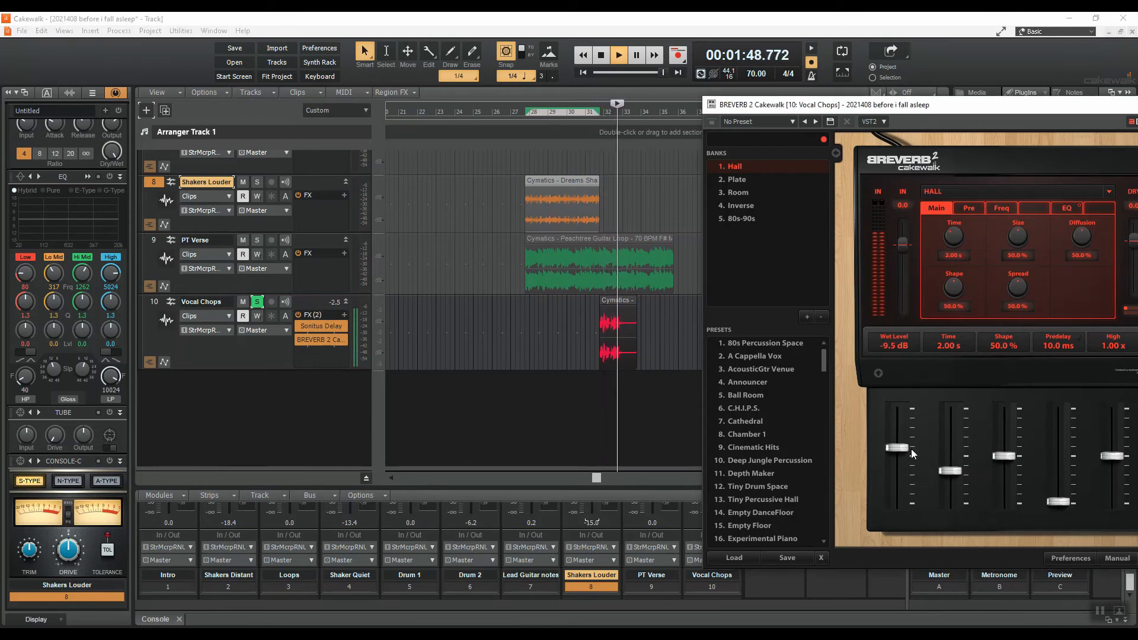
left_click_drag(944, 104, 798, 92)
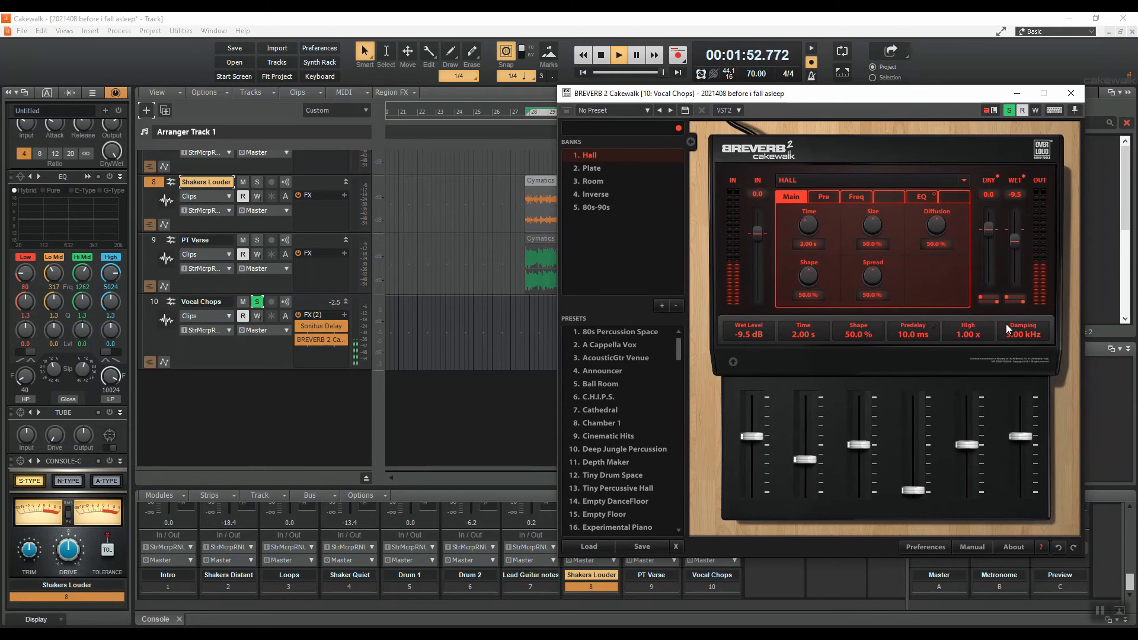
key("space")
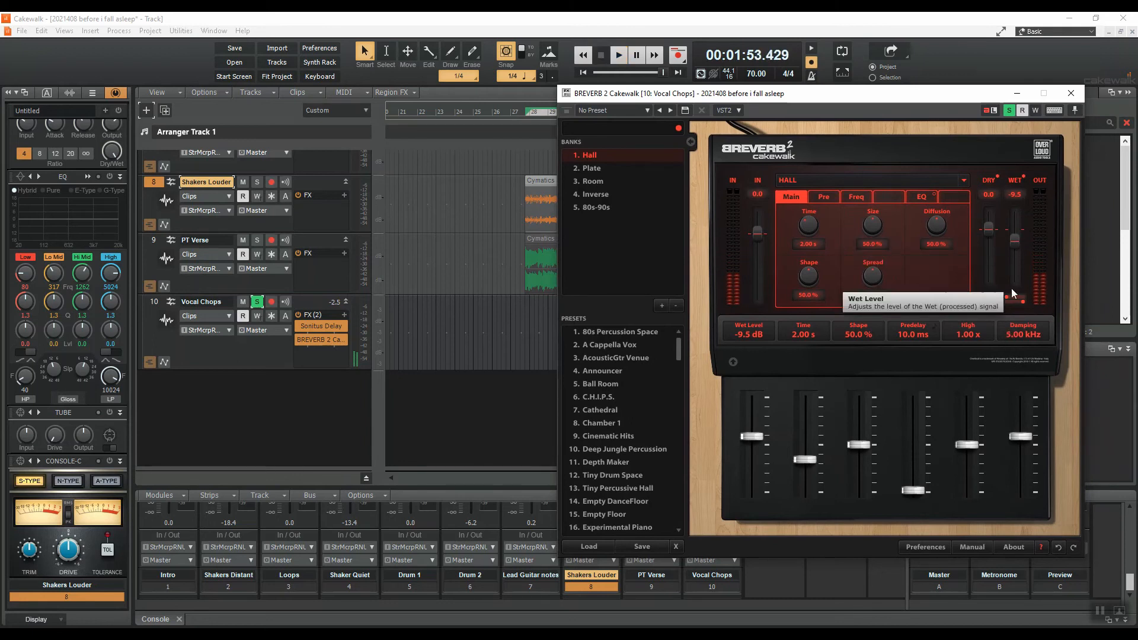
Set the Vocal Chops Hall reverb to 930 ms time, 32.5% shape and -12.7 dB wet level while playing the phrase.
key("space")
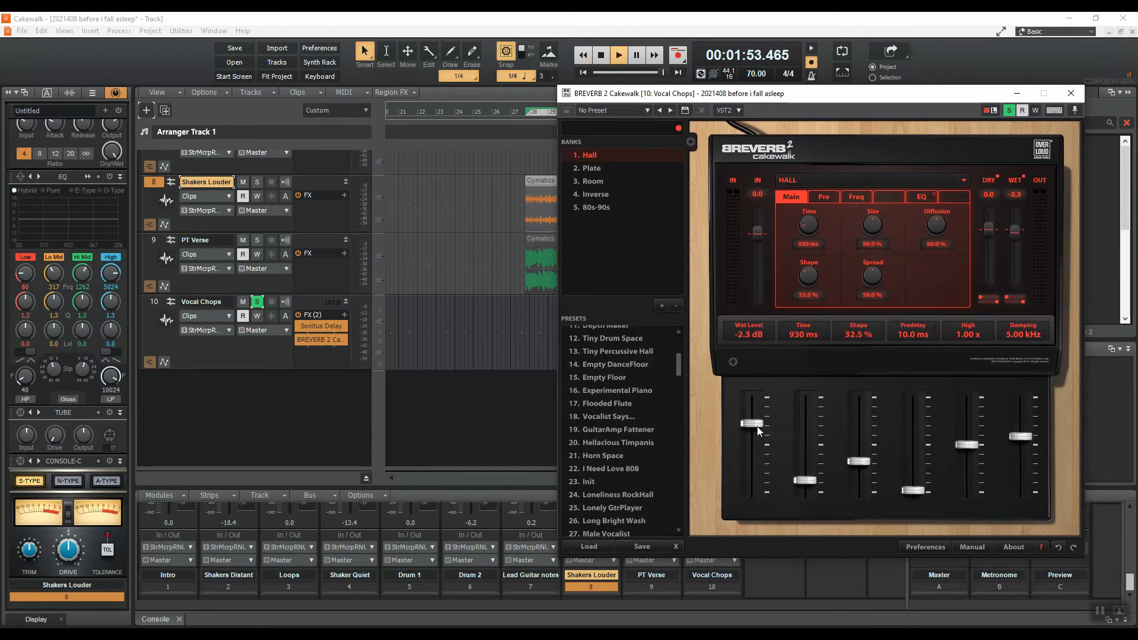
left_click_drag(757, 426, 752, 463)
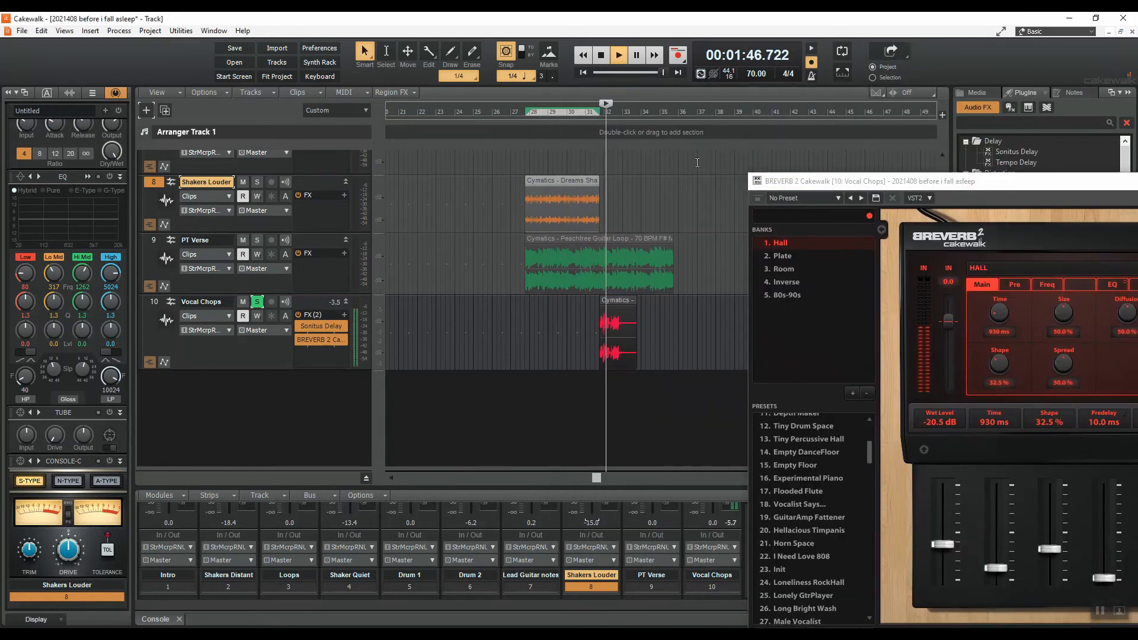
left_click_drag(889, 190, 849, 131)
left_click_drag(908, 496, 909, 474)
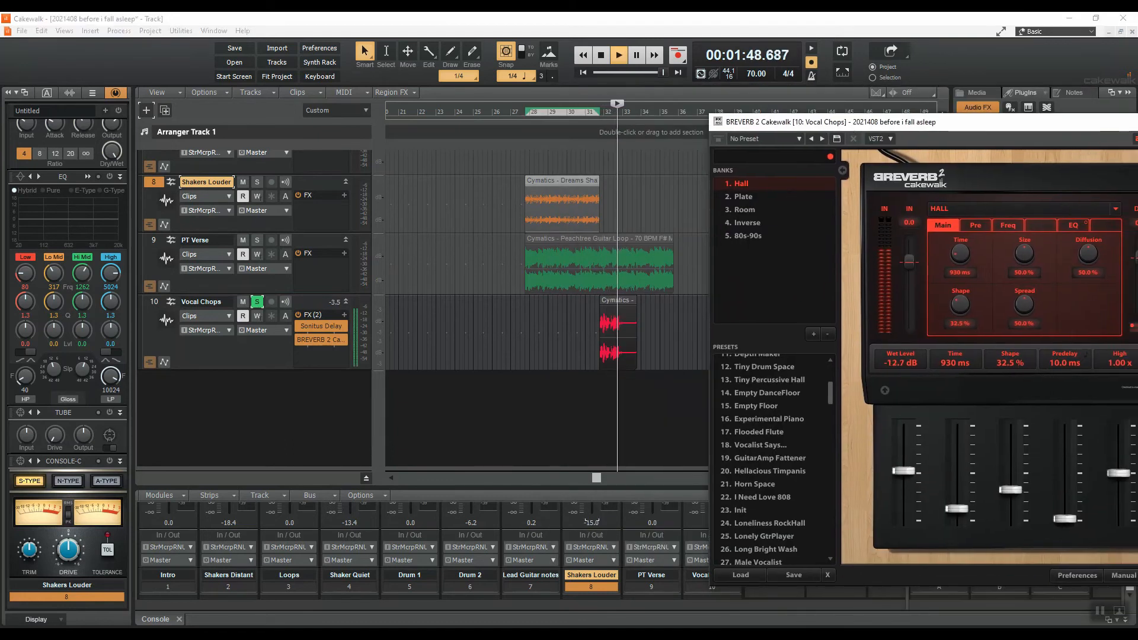
key("space")
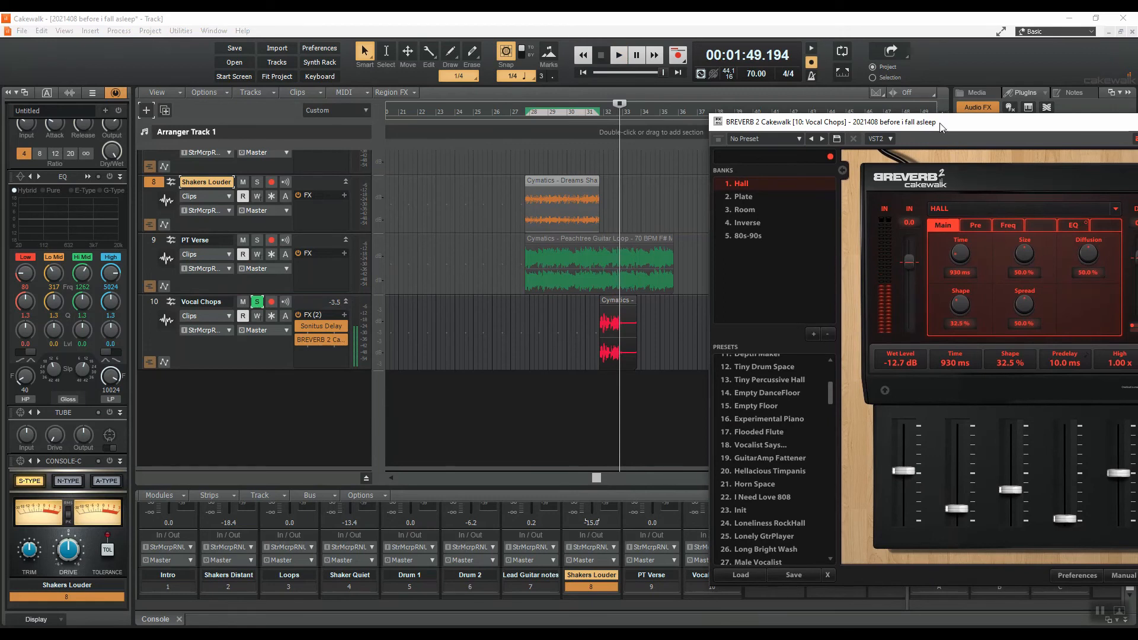
Unsolo Vocal Chops, and play the full mix from just before the vocal phrase.
left_click_drag(942, 127, 830, 64)
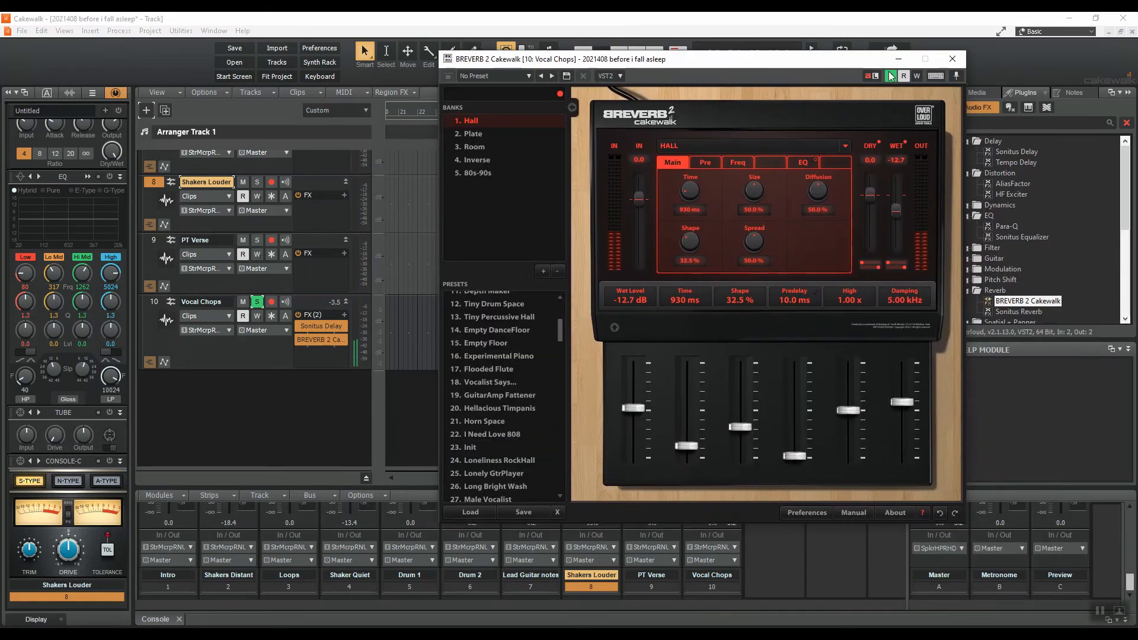
left_click(944, 62)
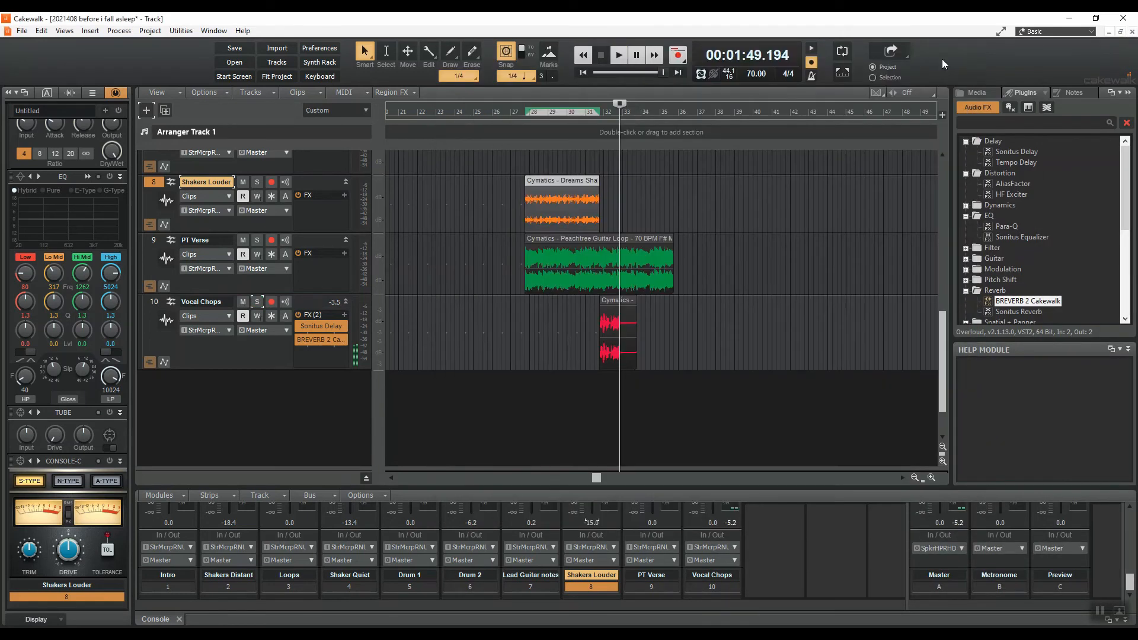
left_click(592, 112)
key("space")
scroll(636, 256, "up", 5)
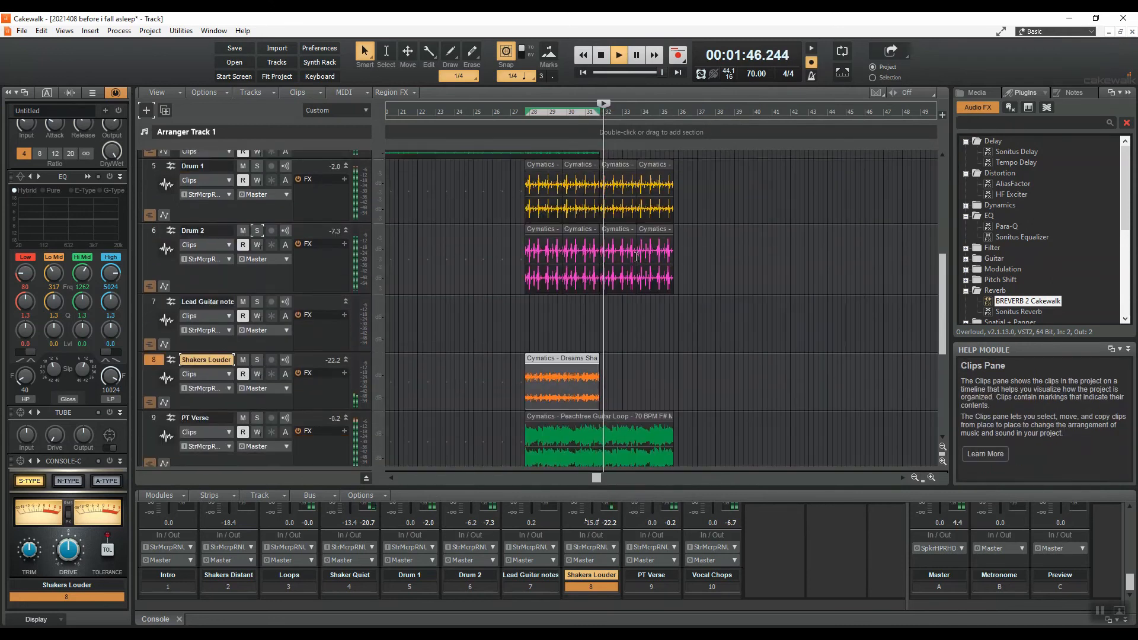
Copy the PT Verse Peachtree Guitar Loop clip so the copy starts directly where the existing clip ends near bar 36.
scroll(636, 256, "up", 6)
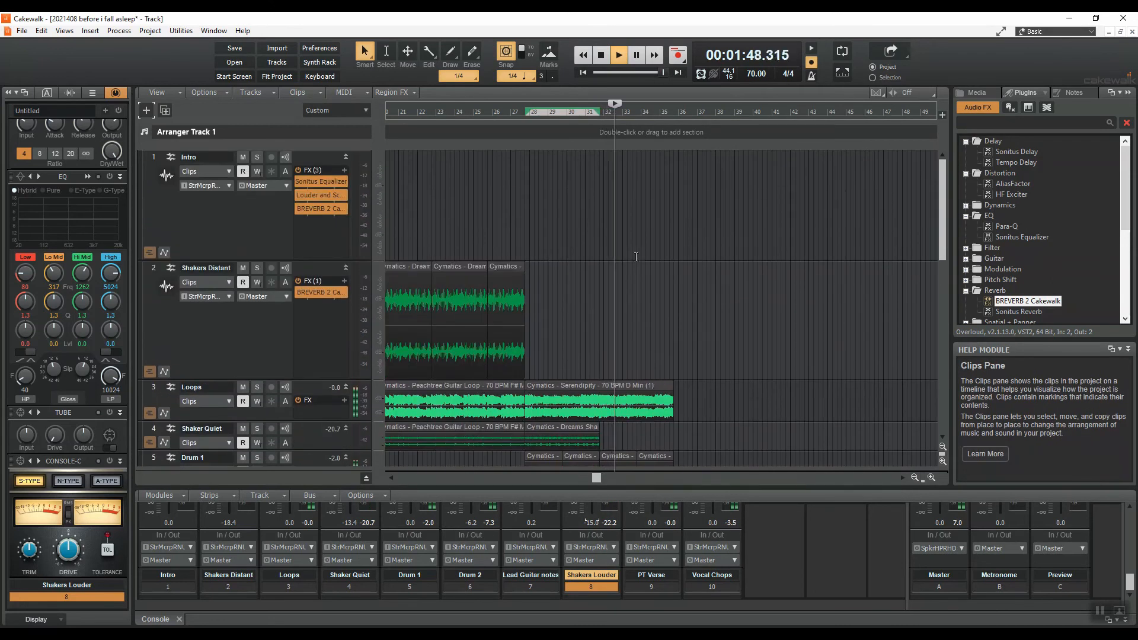
scroll(636, 257, "down", 4)
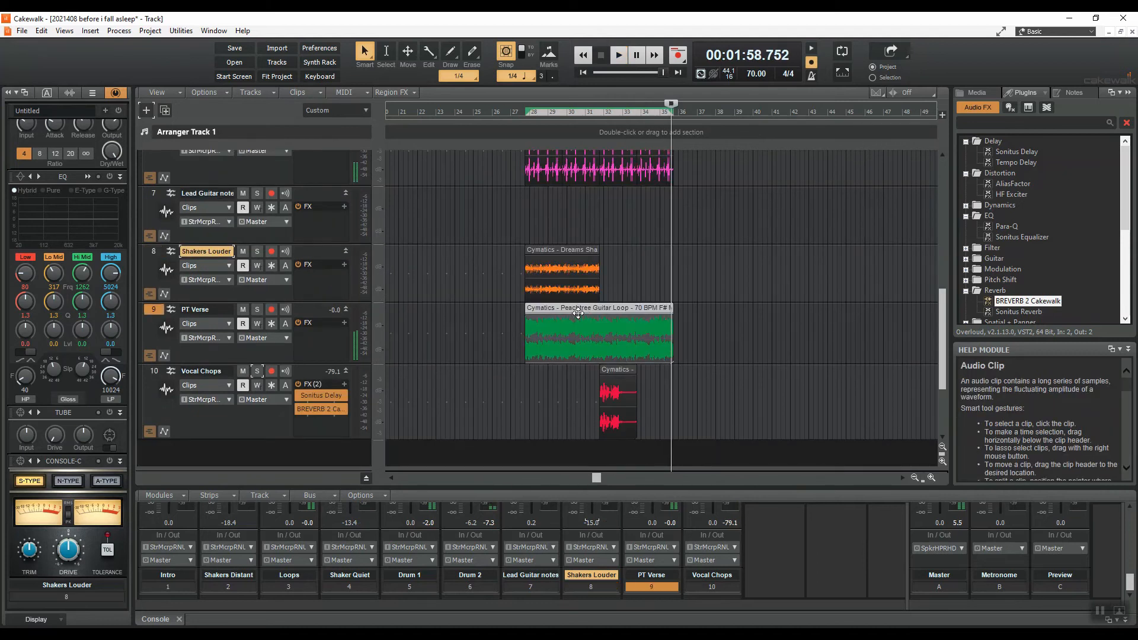
left_click_drag(578, 313, 730, 335)
left_click(931, 474)
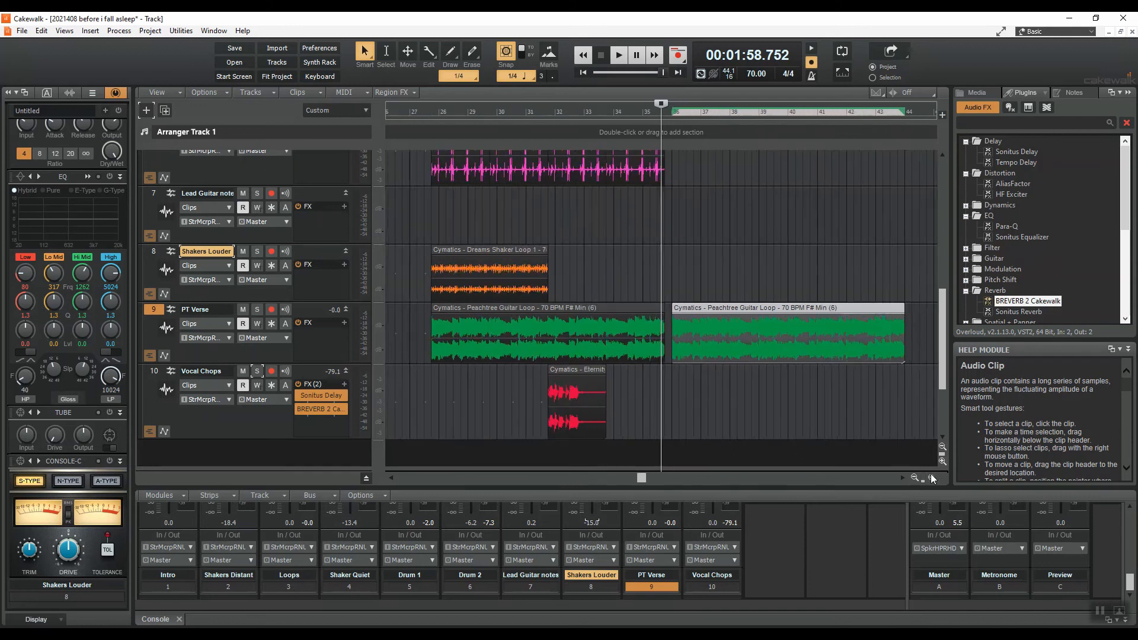
left_click(931, 474)
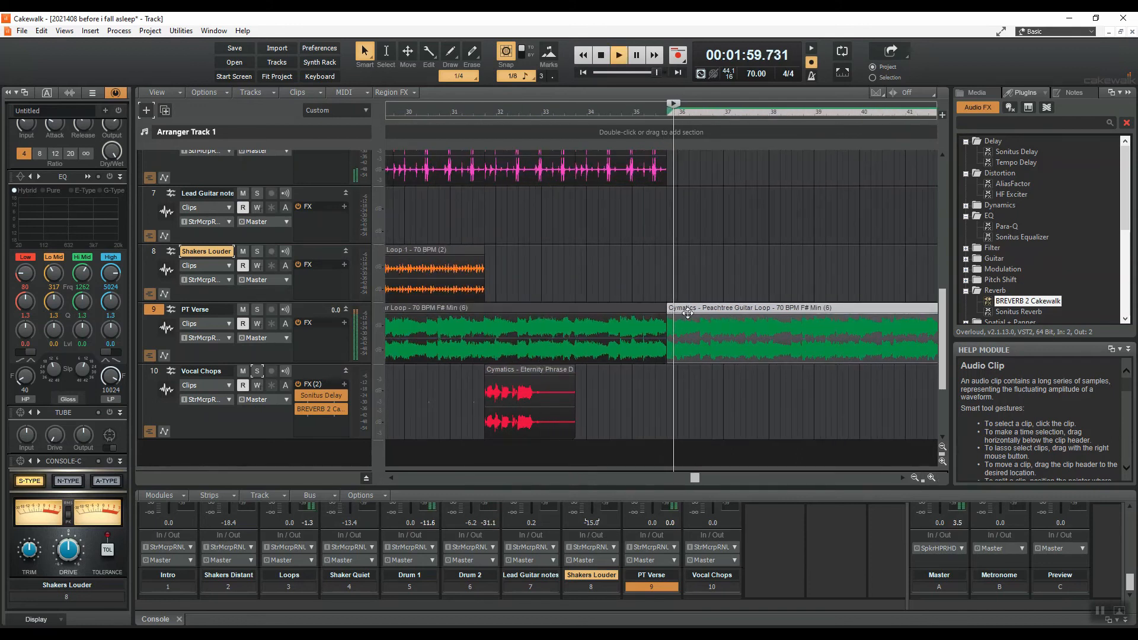
Copy the last four Drum 1 clips and the last Shaker Quiet clip directly after the Serendipity section, repeating the shaker to fill the new section.
scroll(826, 421, "up", 5)
left_click(916, 478)
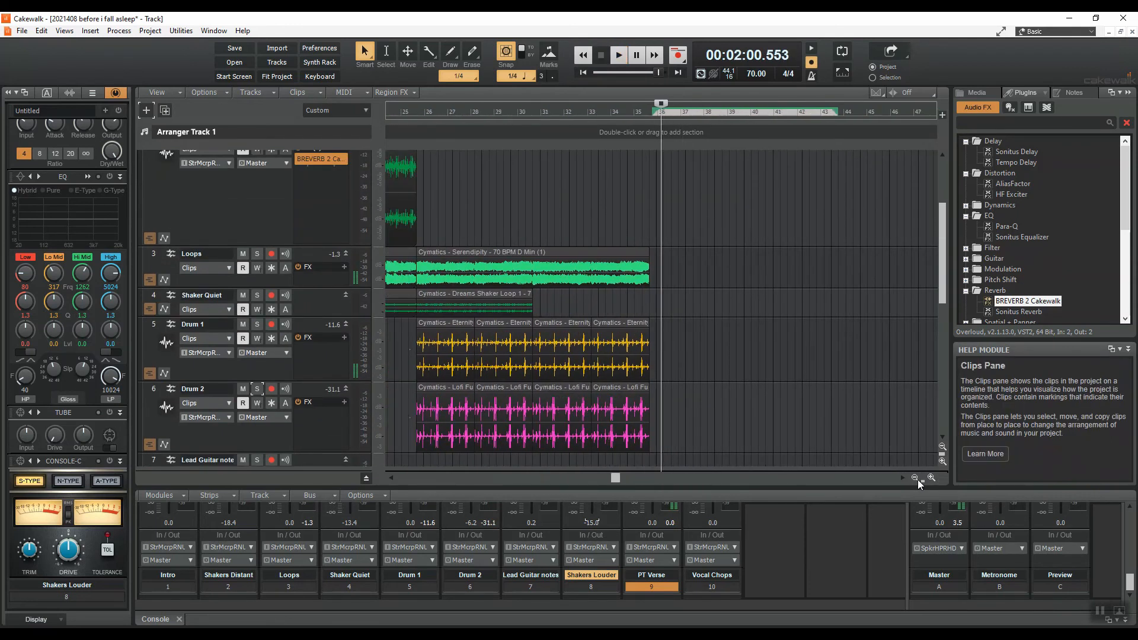
left_click(916, 478)
left_click(558, 325)
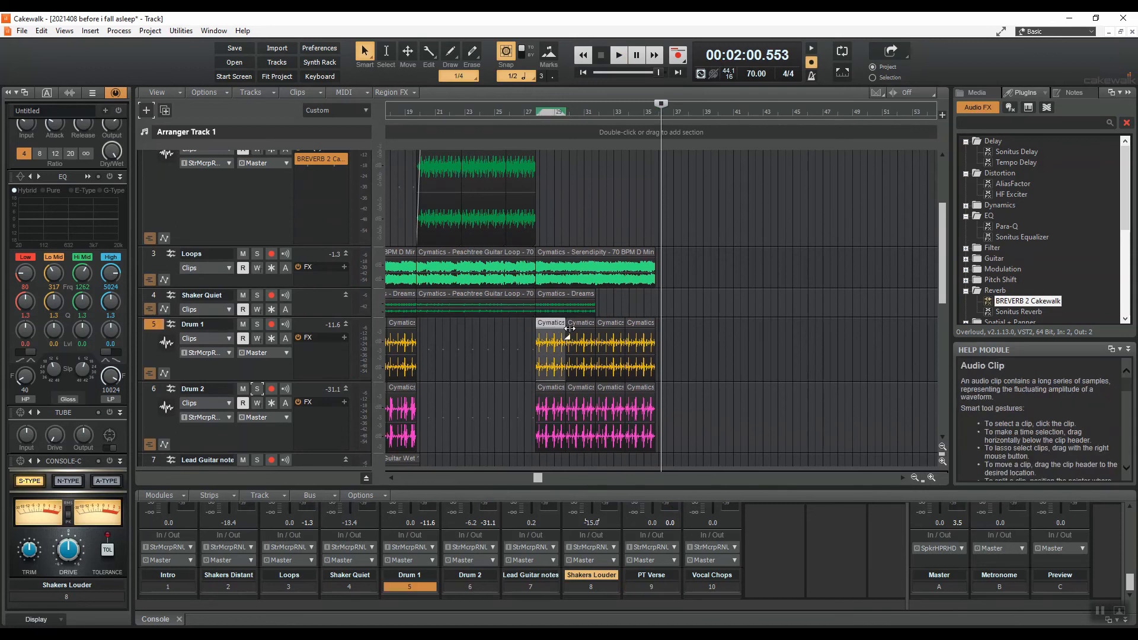
left_click(633, 325, "shift")
left_click(576, 296, "ctrl")
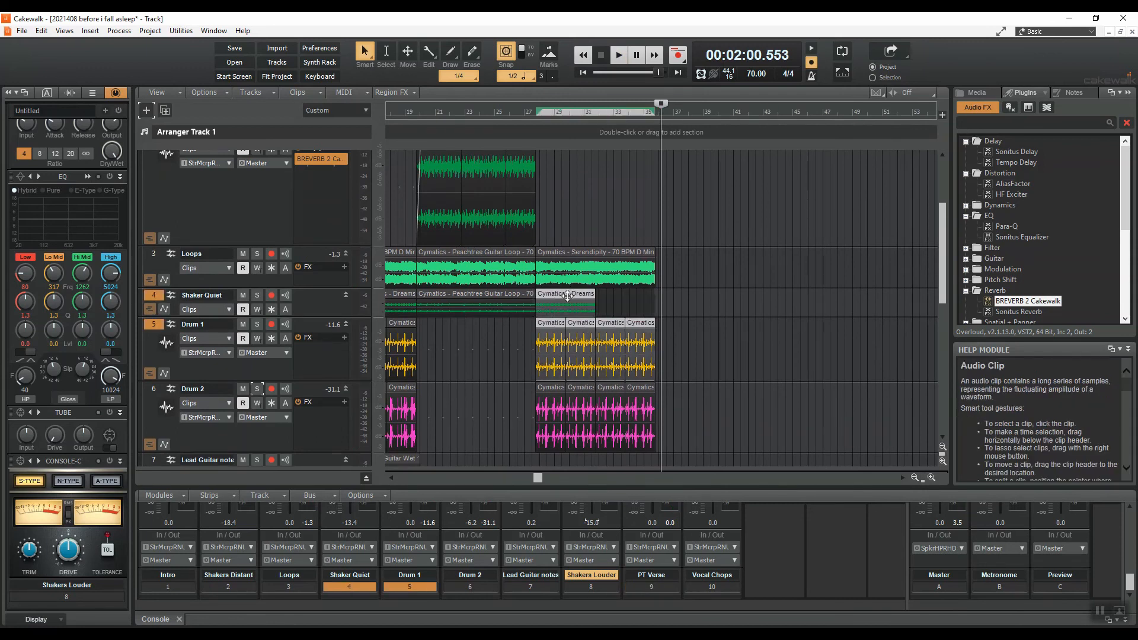
left_click_drag(576, 296, 694, 311)
left_click(930, 478)
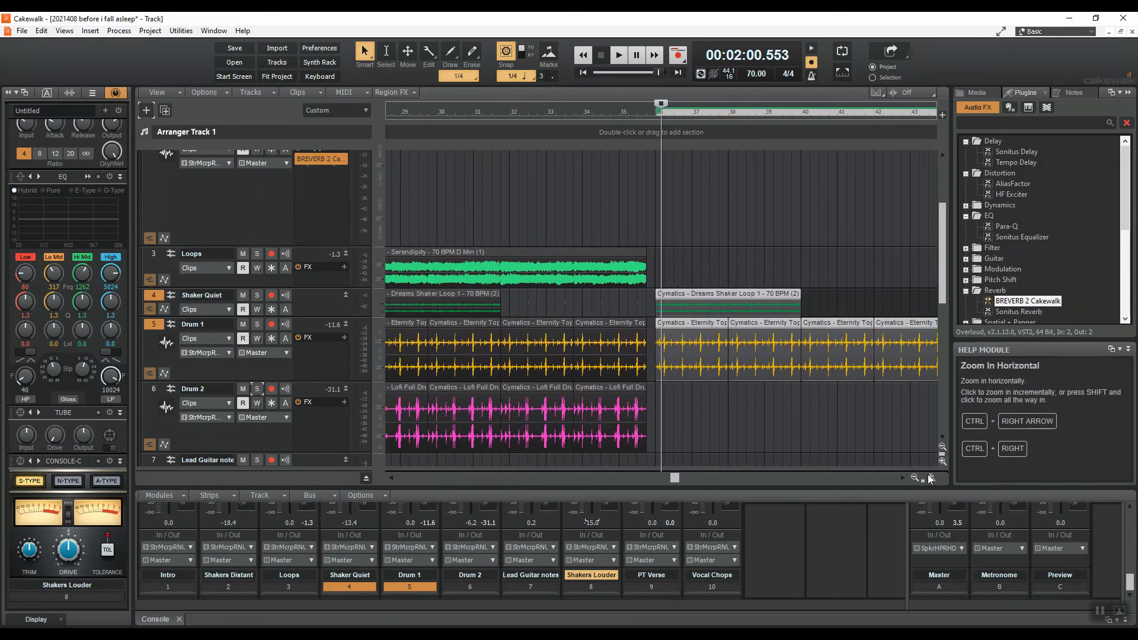
left_click_drag(683, 297, 674, 298)
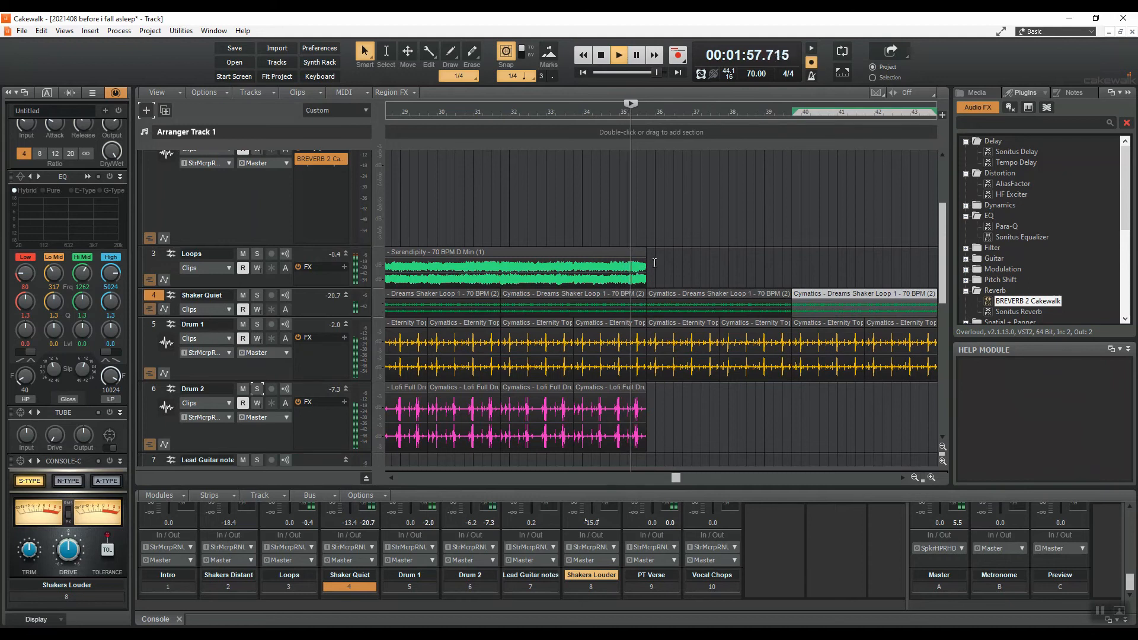
Add a short fade-out to the end of the last Serendipity clip on Loops, and play across the transition.
scroll(699, 300, "down", 5)
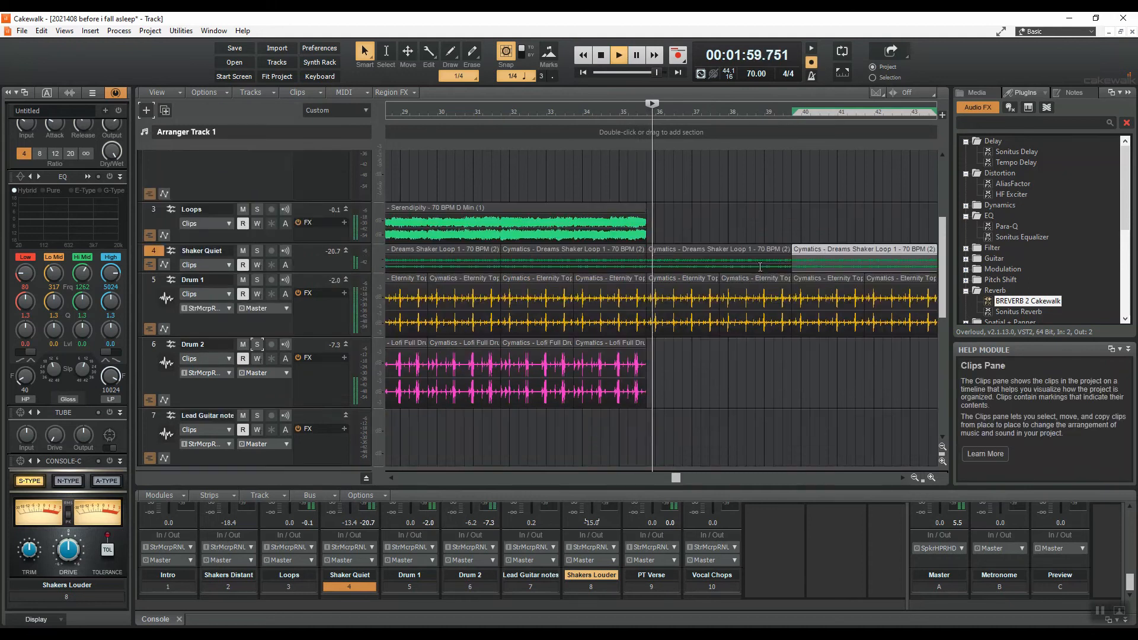
scroll(770, 303, "up", 5)
key("space")
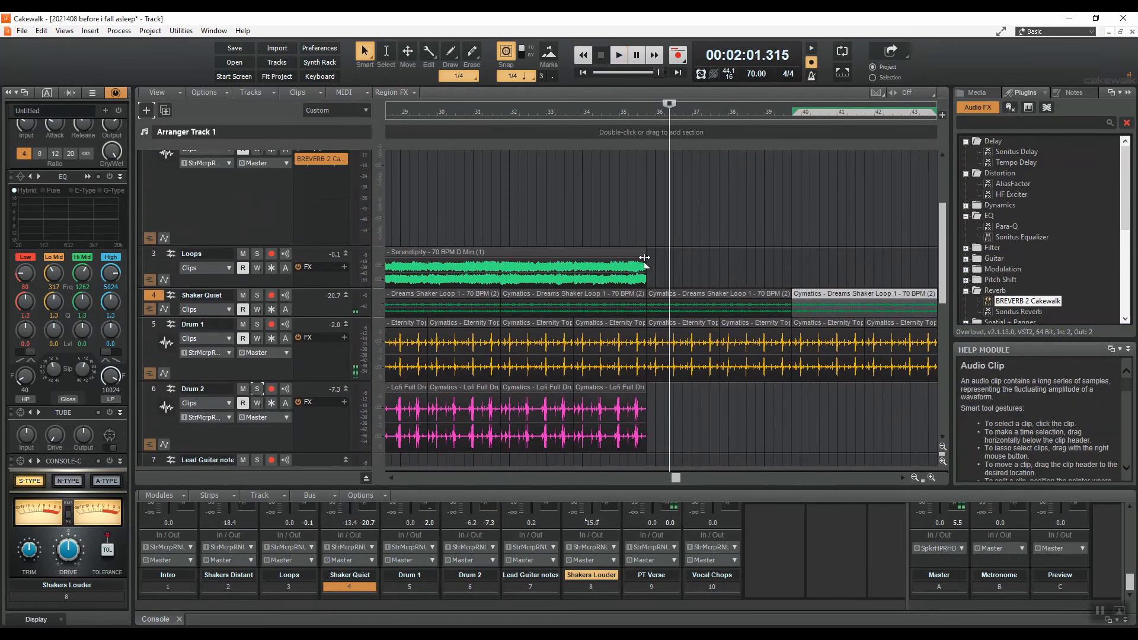
double_click(630, 112)
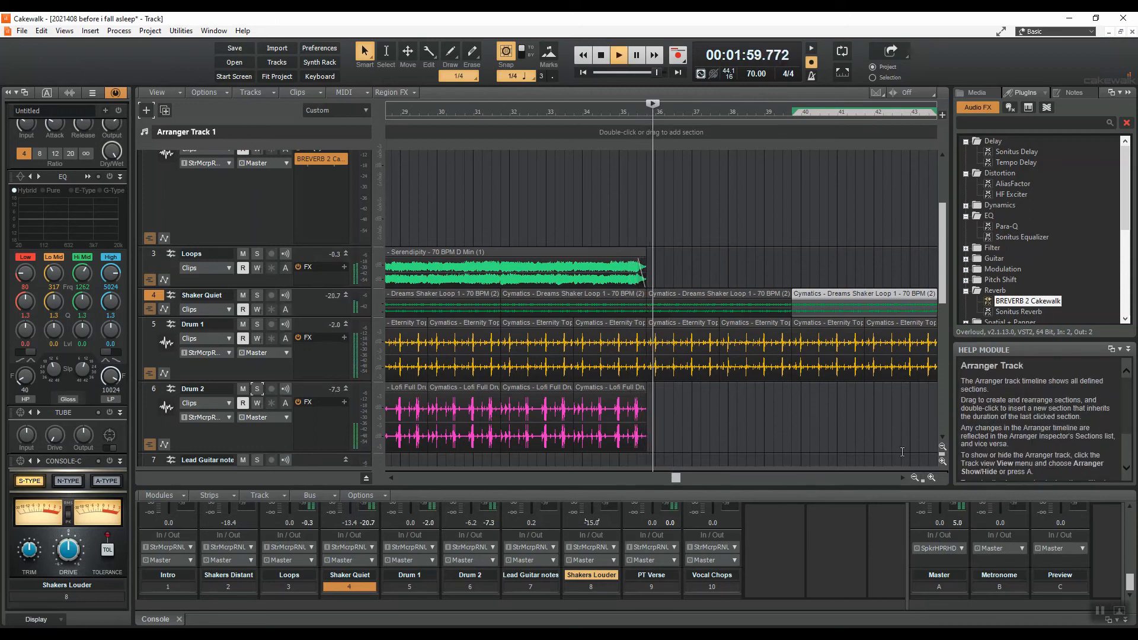
Place a copy of the Peachtree Guitar Loop Layer clip on Shakers Louder, aligned with the start of the second PT Verse clip.
left_click(917, 478)
left_click(917, 478)
left_click(917, 477)
left_click(917, 478)
scroll(841, 391, "down", 4)
scroll(815, 363, "up", 2)
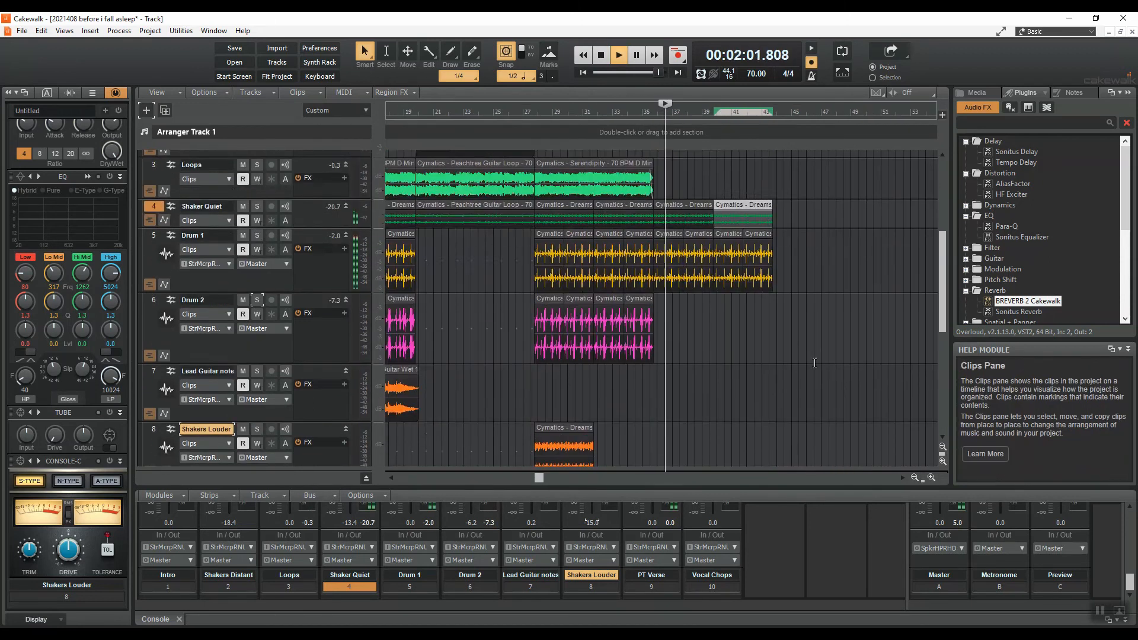
scroll(814, 363, "down", 4)
key("space")
scroll(734, 319, "up", 4)
scroll(645, 297, "down", 1)
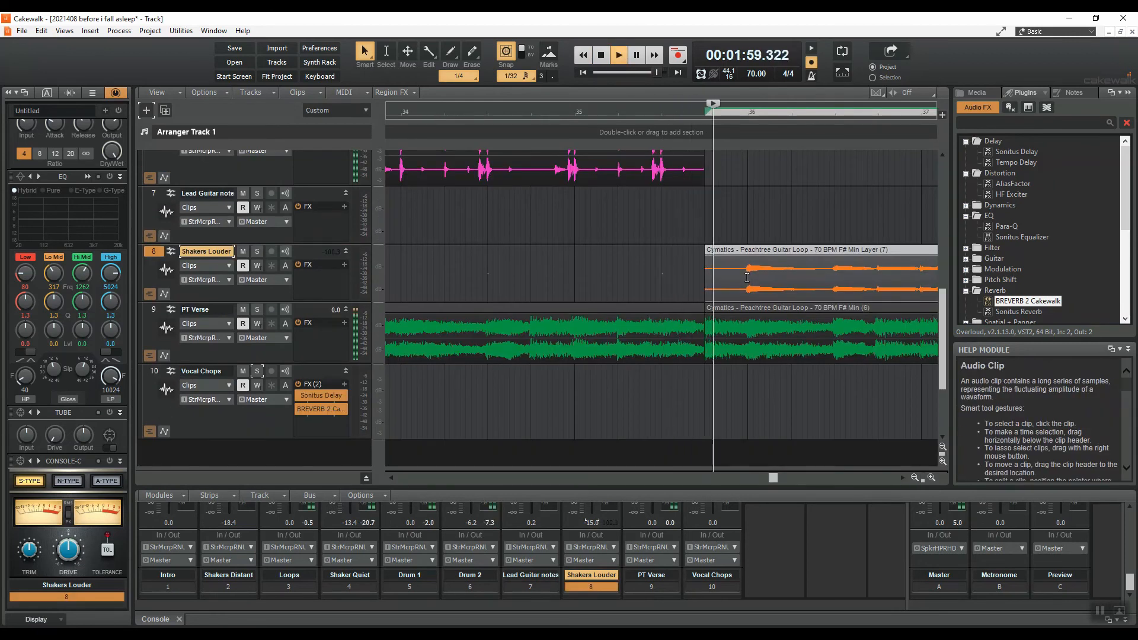
Play the new Peachtree section, briefly solo Shakers Louder, and check how the layers line up across the tracks.
left_click(257, 252)
left_click(257, 252)
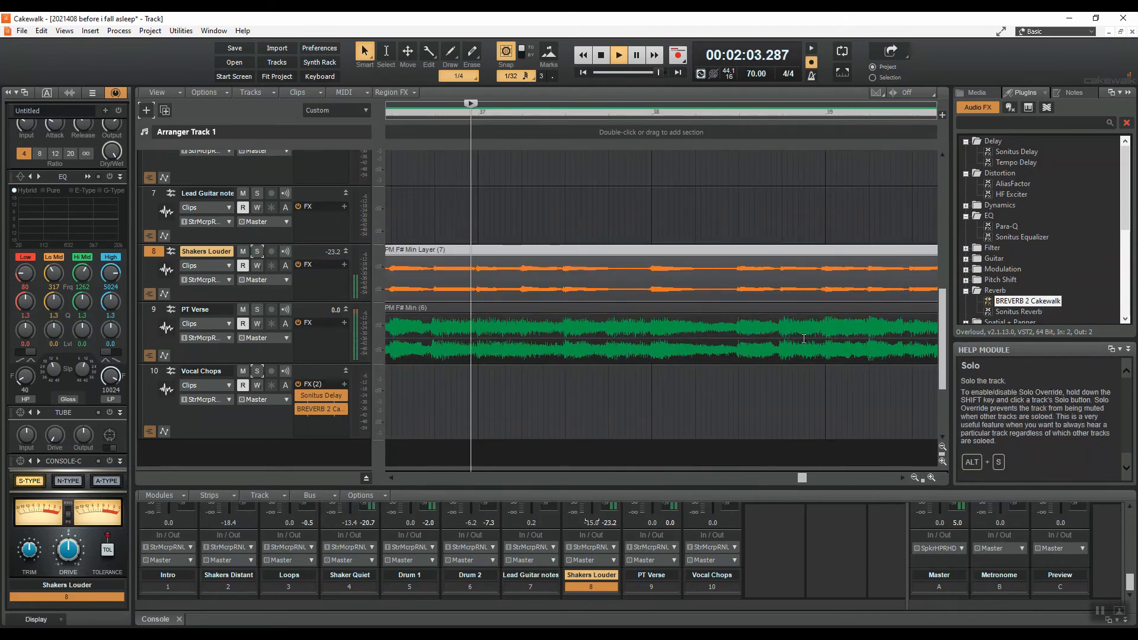
scroll(806, 339, "up", 3)
scroll(805, 340, "down", 1)
left_click(915, 478)
left_click(915, 478)
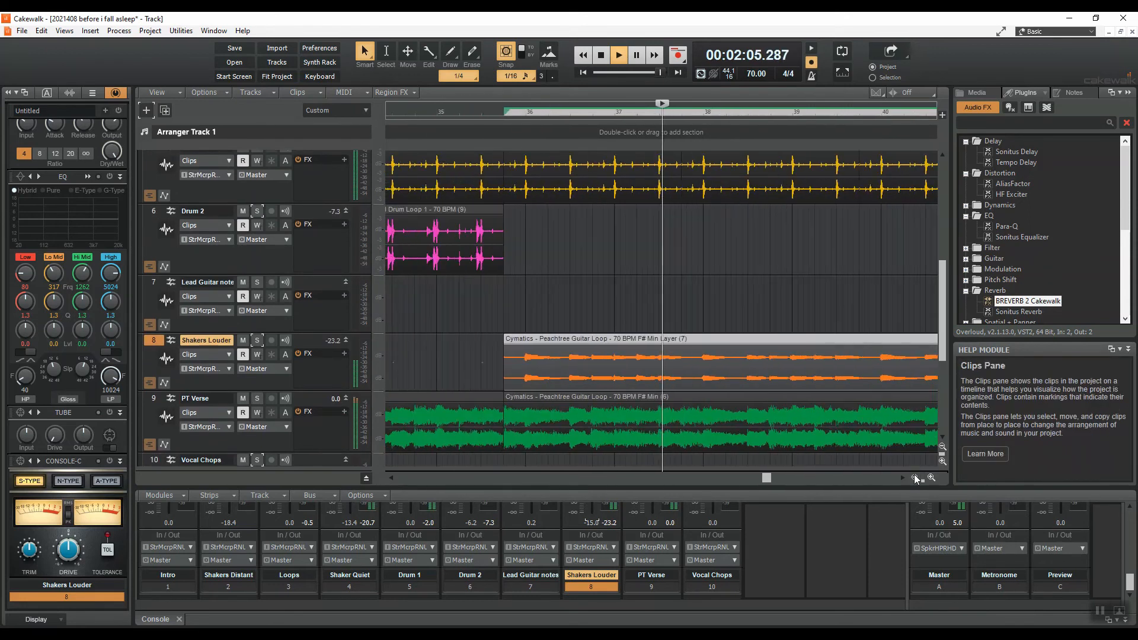
left_click(915, 478)
left_click(915, 477)
left_click(915, 478)
scroll(853, 423, "up", 3)
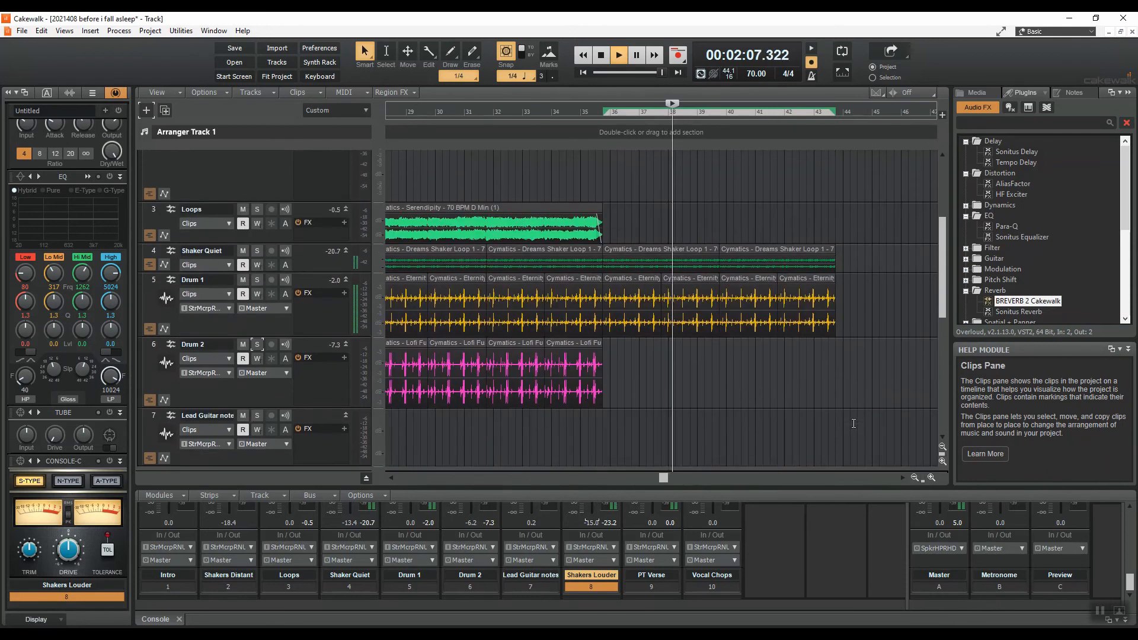
scroll(853, 424, "down", 3)
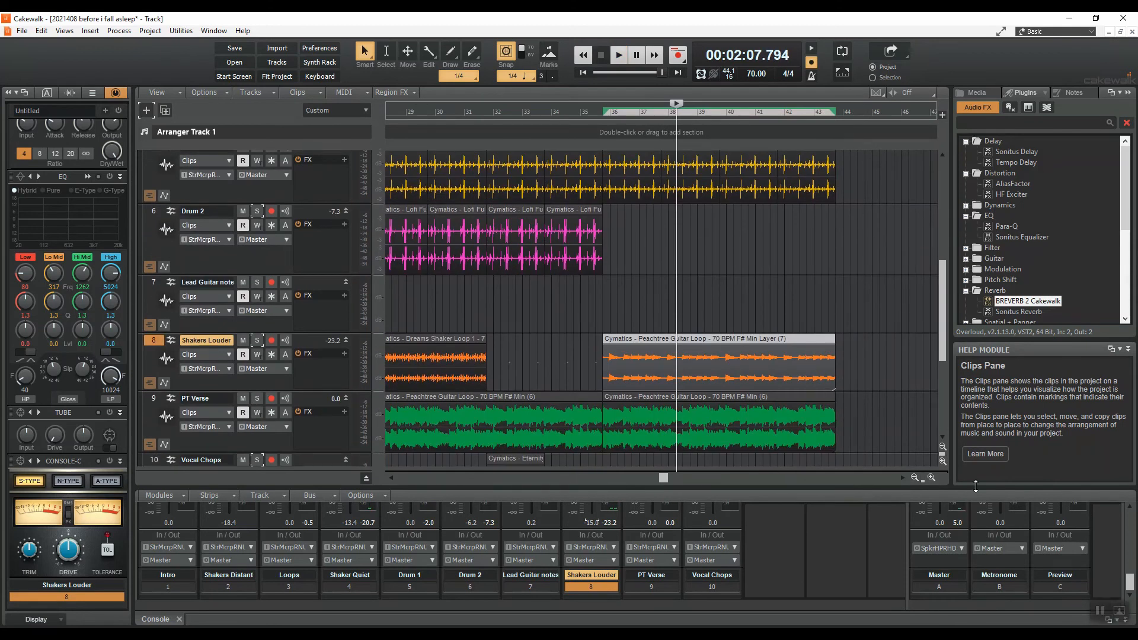
Find the Cymatics Wake clap in the Drill Essential Drum Kit's Claps folder, and bring it into Cakewalk on a new track named Claps.
left_click(482, 634)
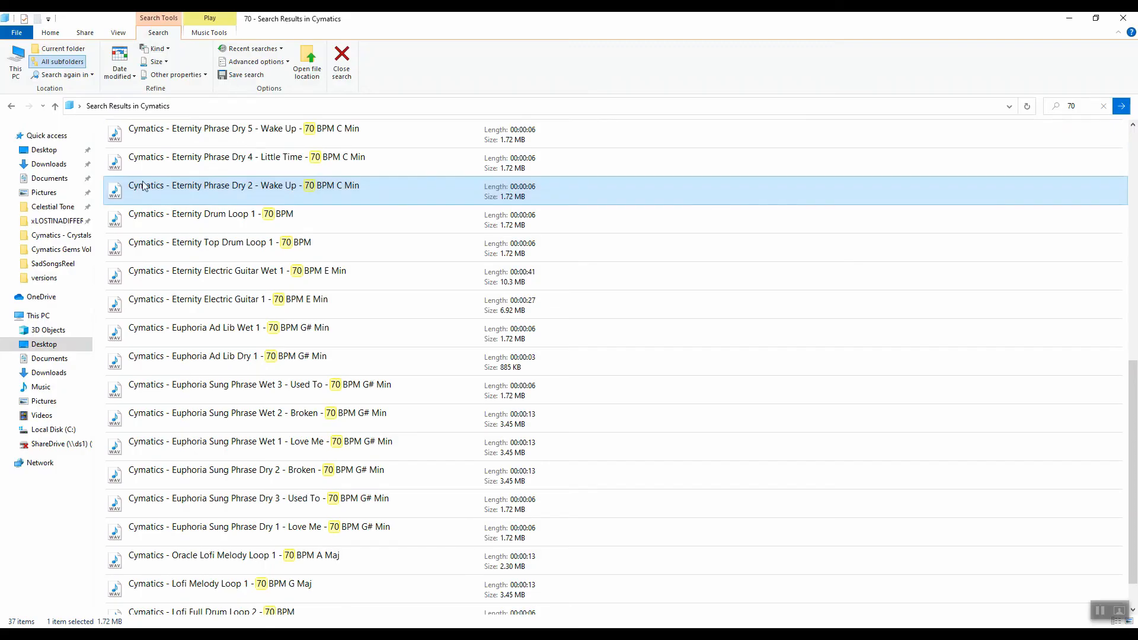
left_click(1053, 107)
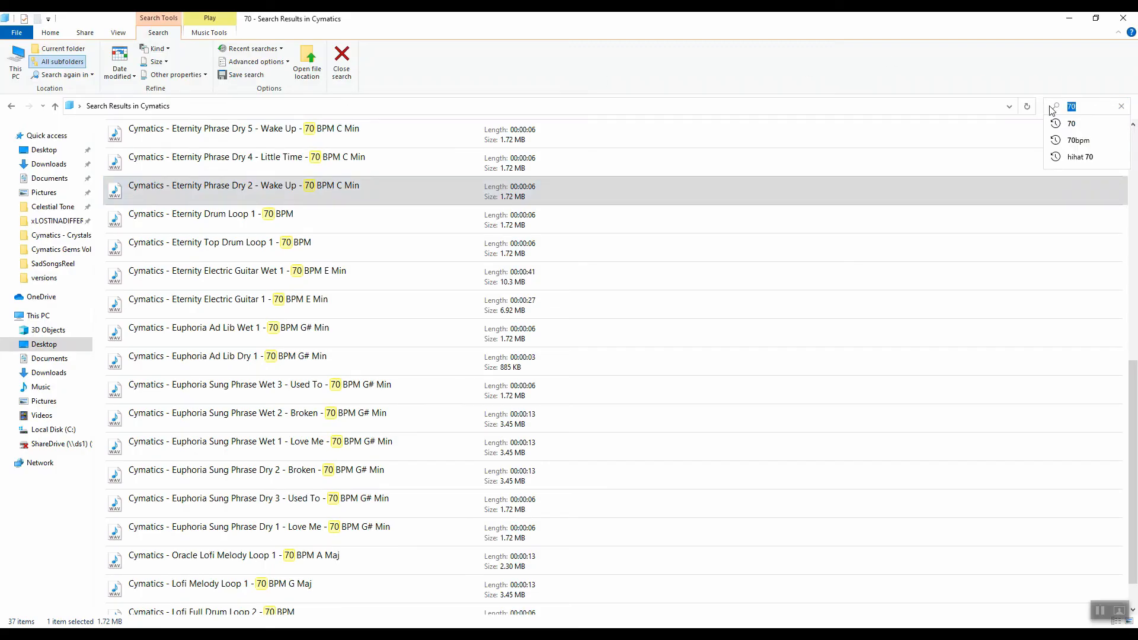
key("BackSpace")
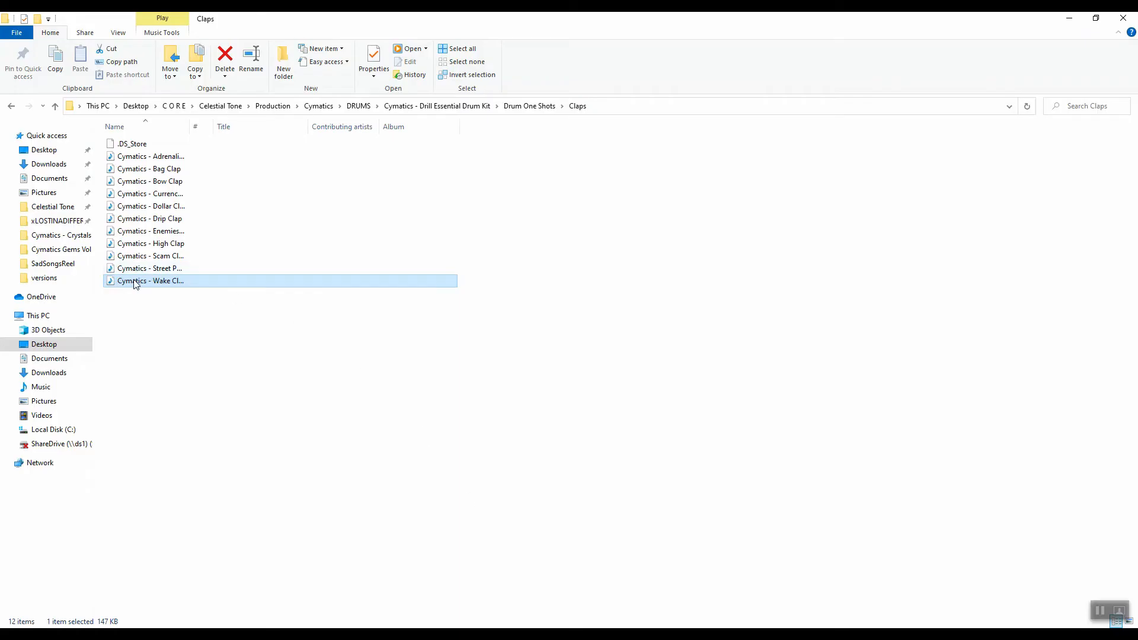
left_click_drag(135, 284, 488, 560)
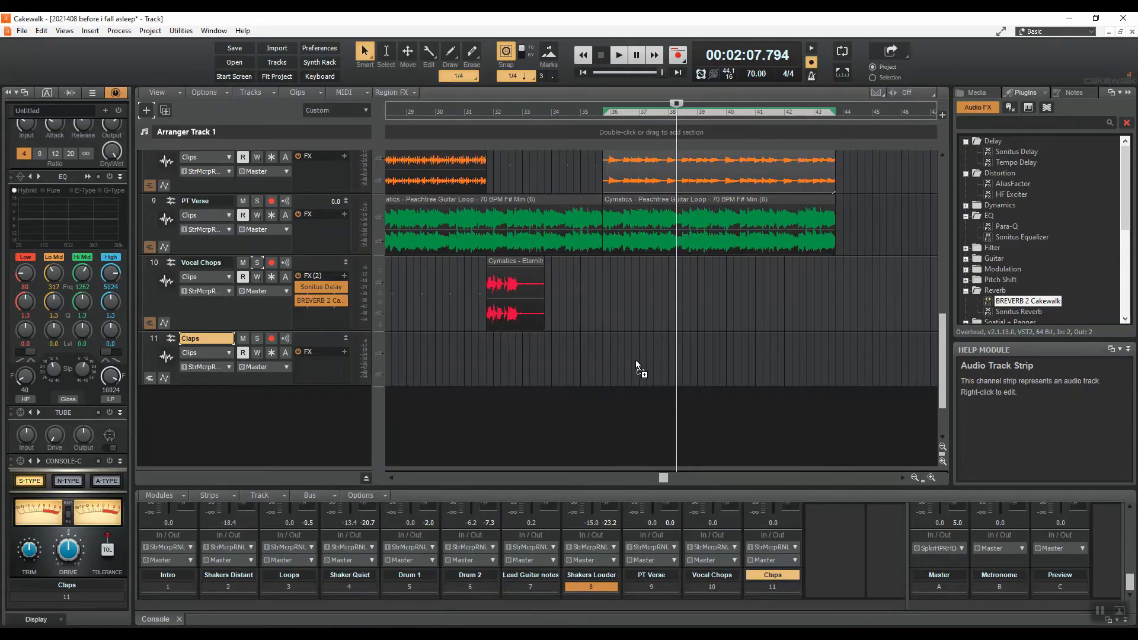
Place eight claps one beat apart on the Claps track from the start of the second PT Verse clip, and play them.
left_click_drag(636, 361, 675, 359)
left_click(931, 478)
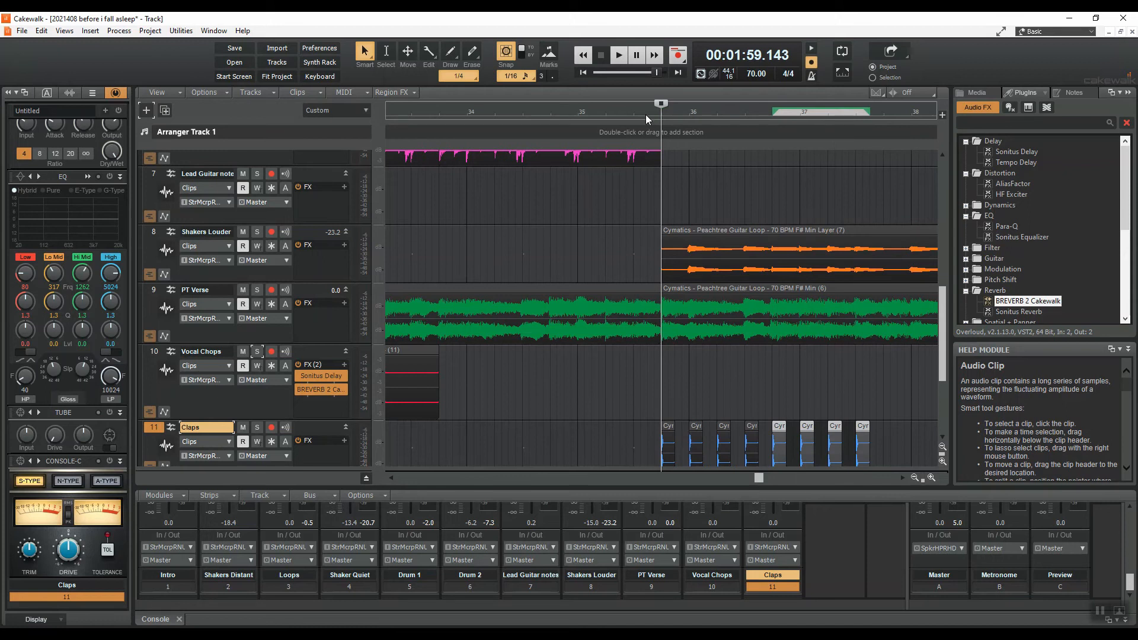
left_click(646, 115)
key("space")
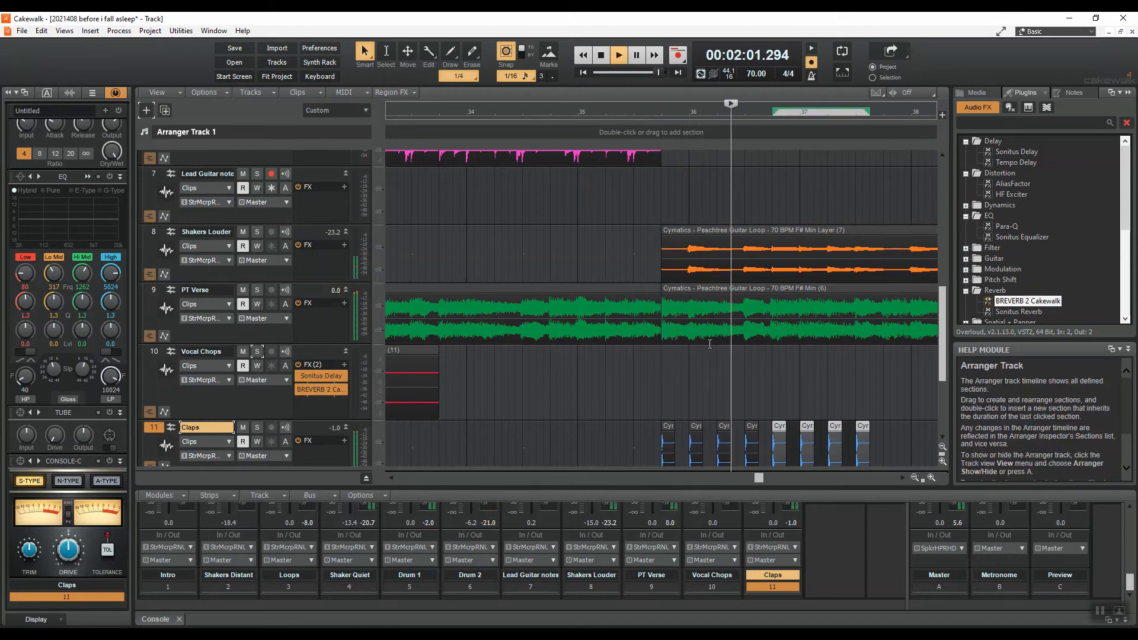
Delete every second clap so the remaining ones fall two beats apart, and replay the section from its start.
key("space")
left_click(697, 430)
key("Delete")
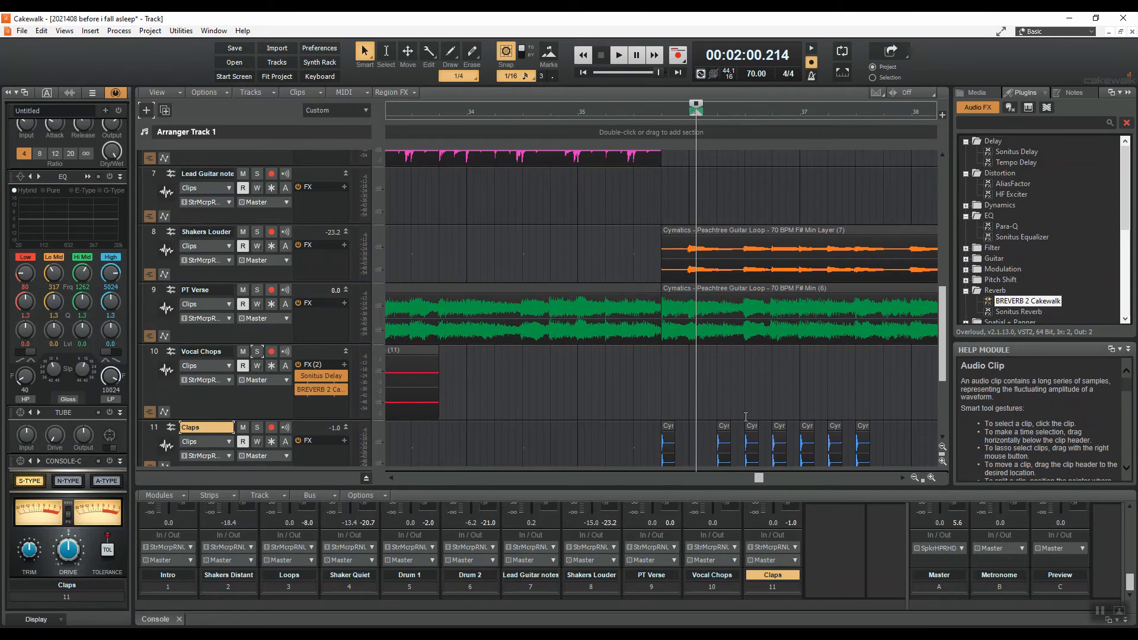
key("space")
left_click(646, 115)
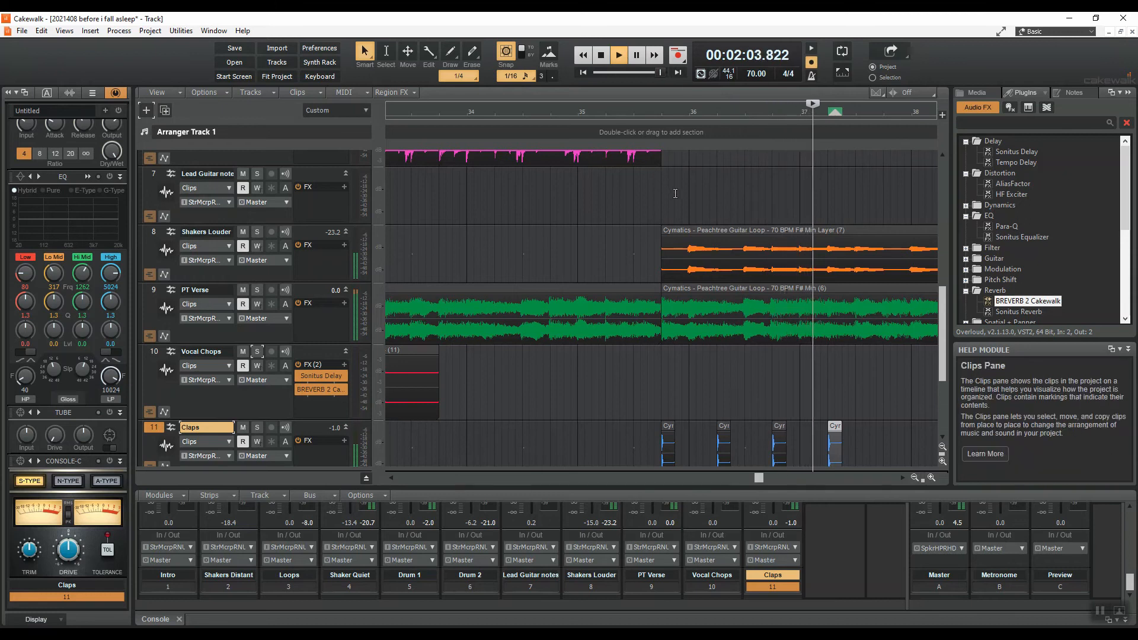
Repeat the claps to the end of the second Peachtree section, and move the Claps track between Shakers Louder and PT Verse.
left_click(635, 59)
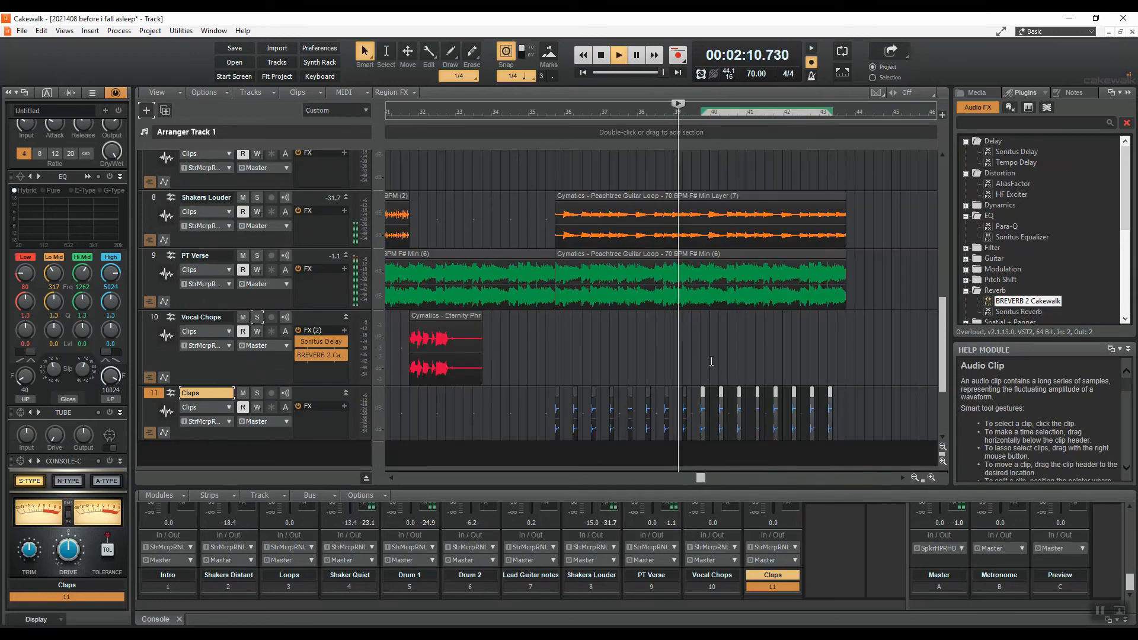
left_click(932, 479)
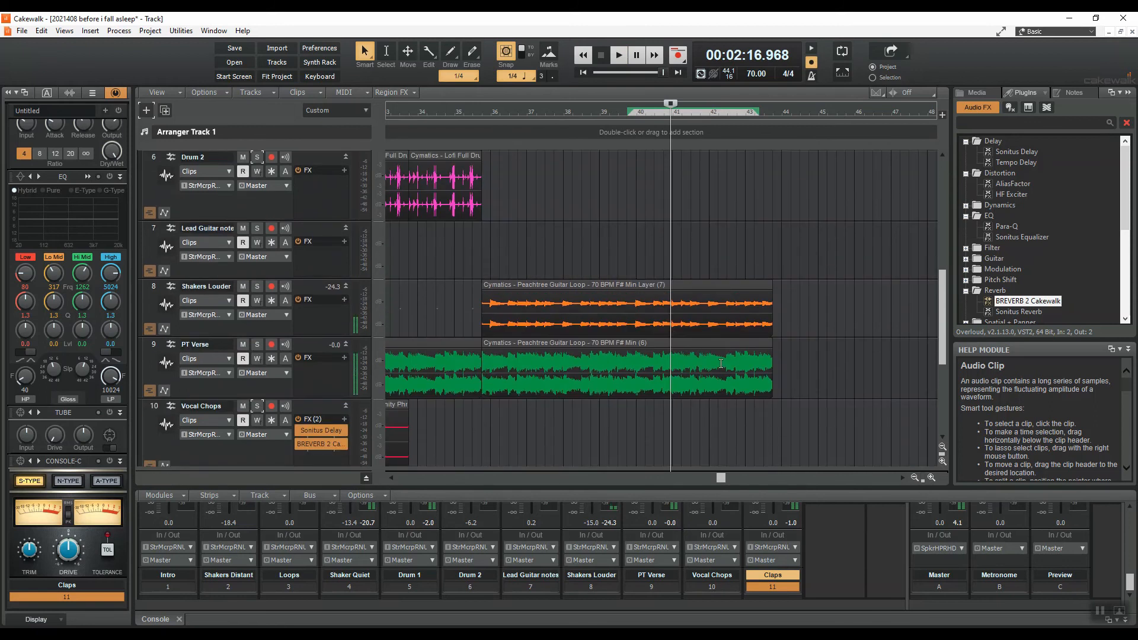
scroll(720, 363, "up", 2)
scroll(721, 363, "down", 4)
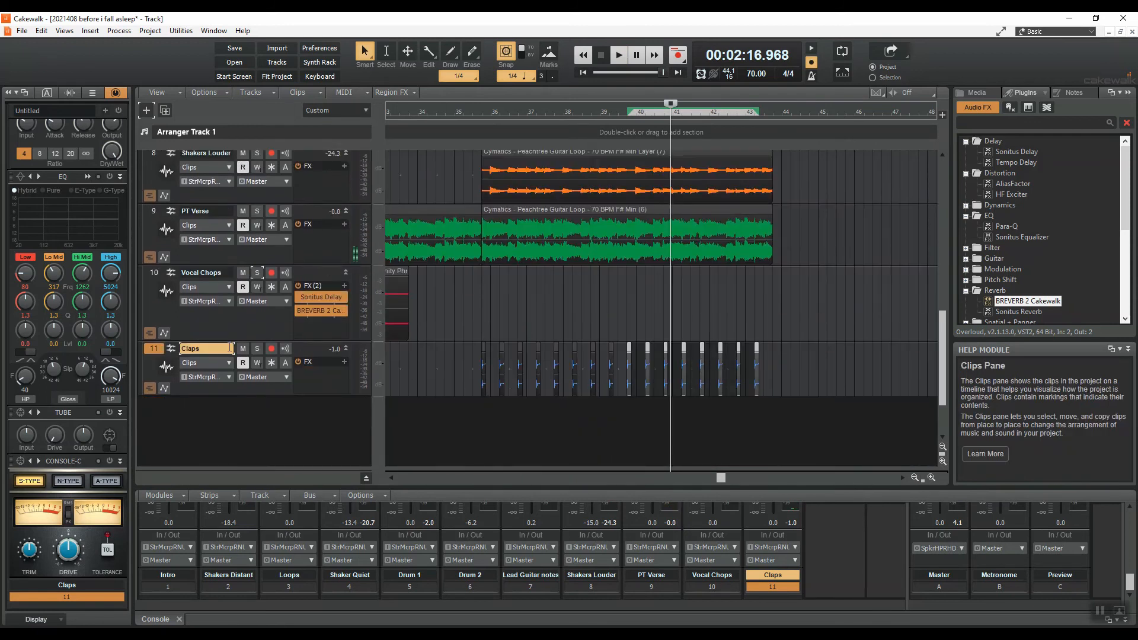
left_click_drag(166, 354, 167, 215)
scroll(618, 409, "up", 5)
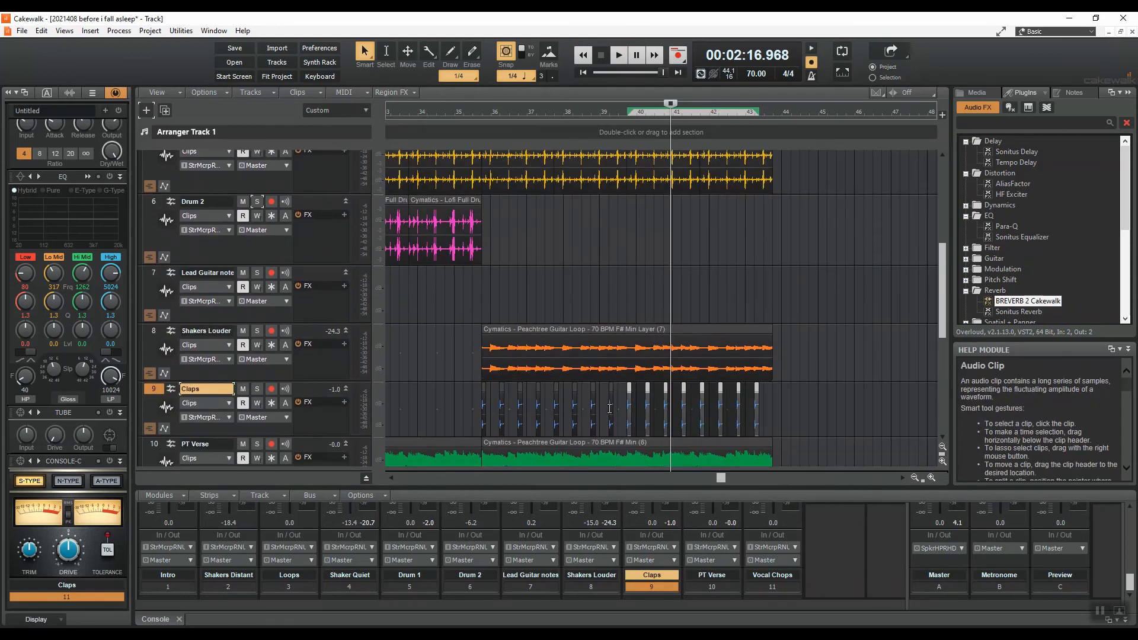
Copy the last Serendipity clip on Loops to start exactly where the new Drum 1 clips end near bar 44, and play toward it.
left_click(915, 477)
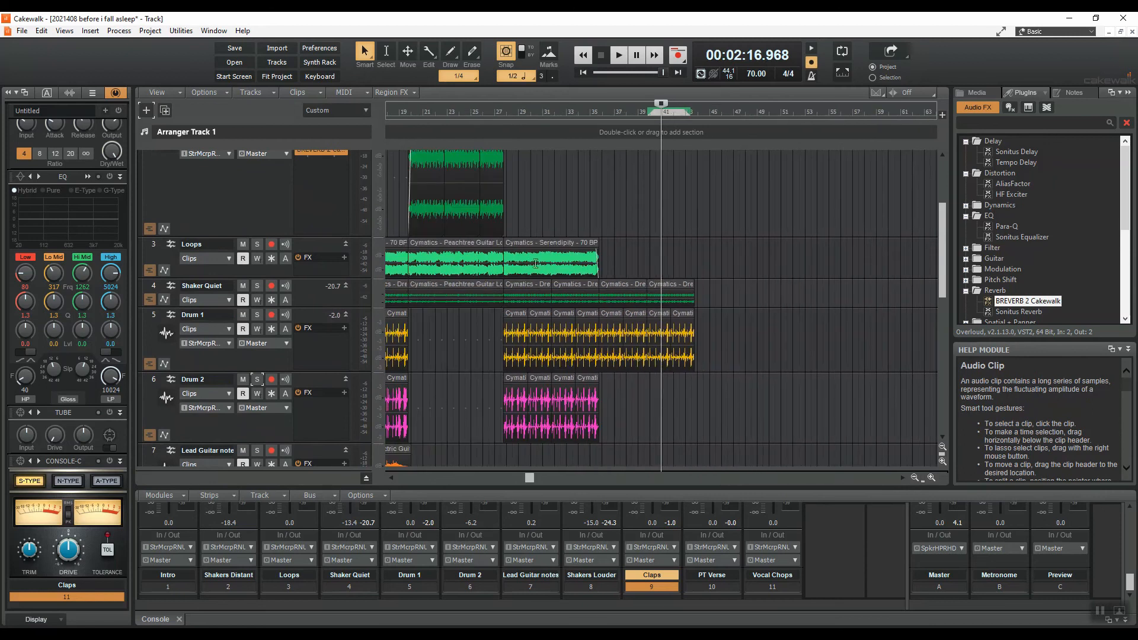
left_click_drag(544, 248, 738, 265)
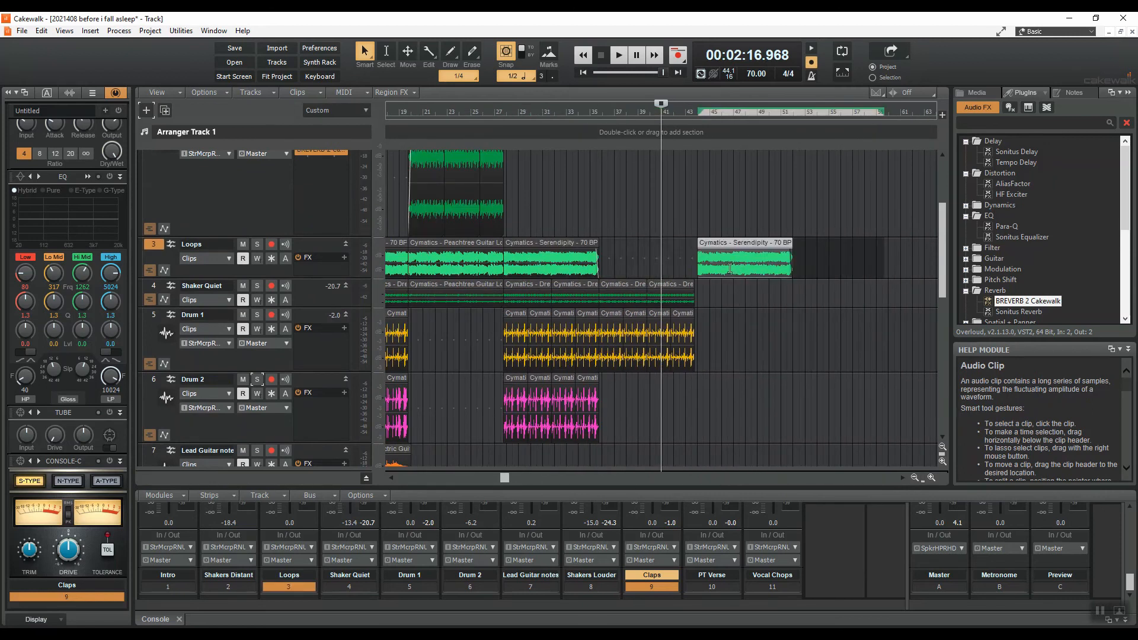
key("space")
left_click(932, 478)
left_click(932, 478)
left_click(932, 478)
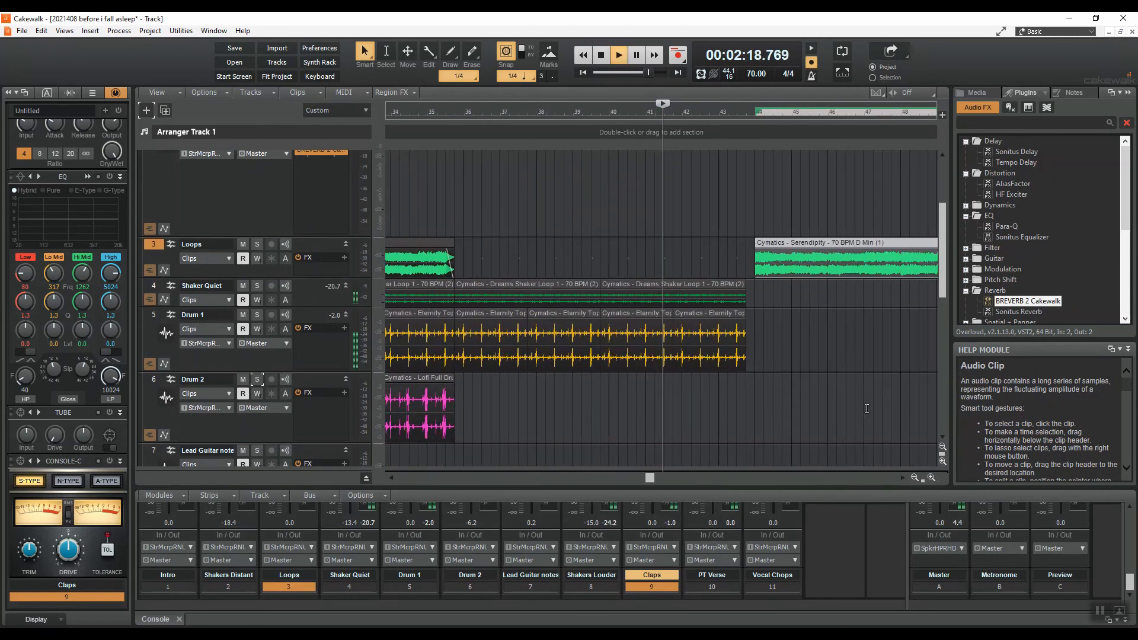
key("space")
left_click_drag(781, 243, 770, 251)
key("space")
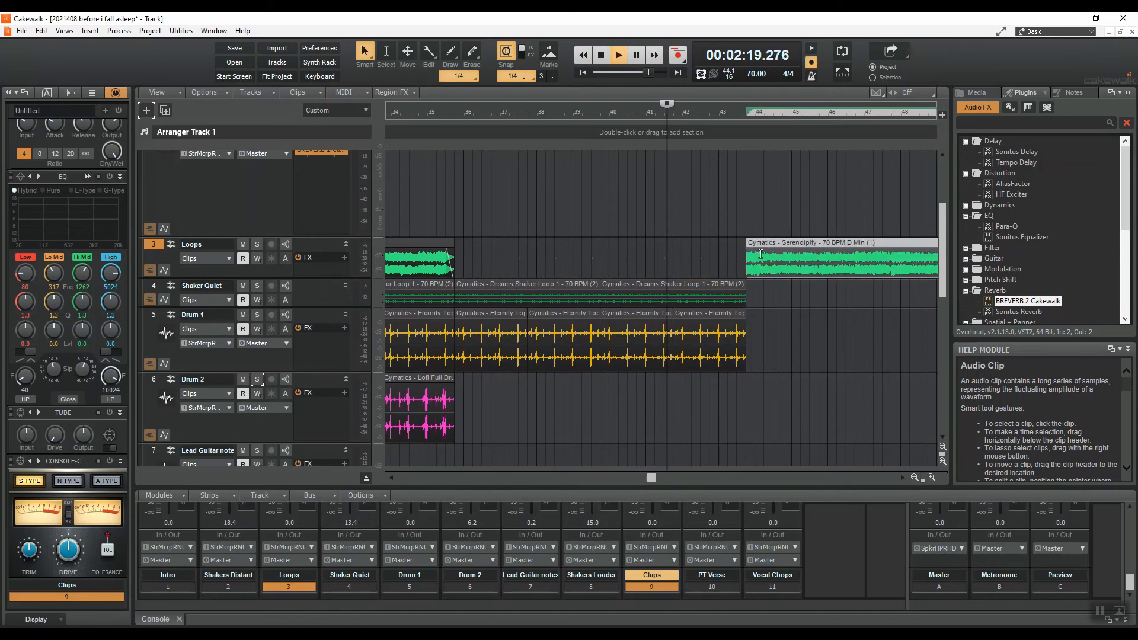
scroll(641, 283, "up", 3)
scroll(641, 283, "up", 2)
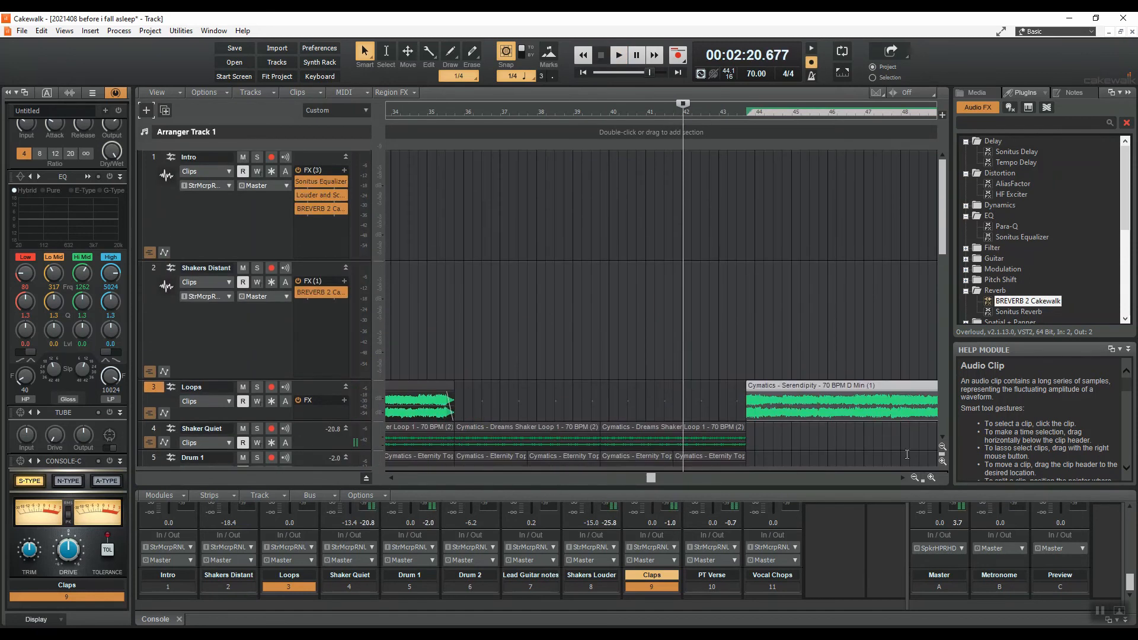
Copy the shaker loop onto Shakers Distant twice, starting with the last Serendipity clip near bar 44, and play the section.
left_click(915, 478)
left_click(915, 477)
left_click(915, 477)
left_click(915, 478)
left_click(914, 478)
key("space")
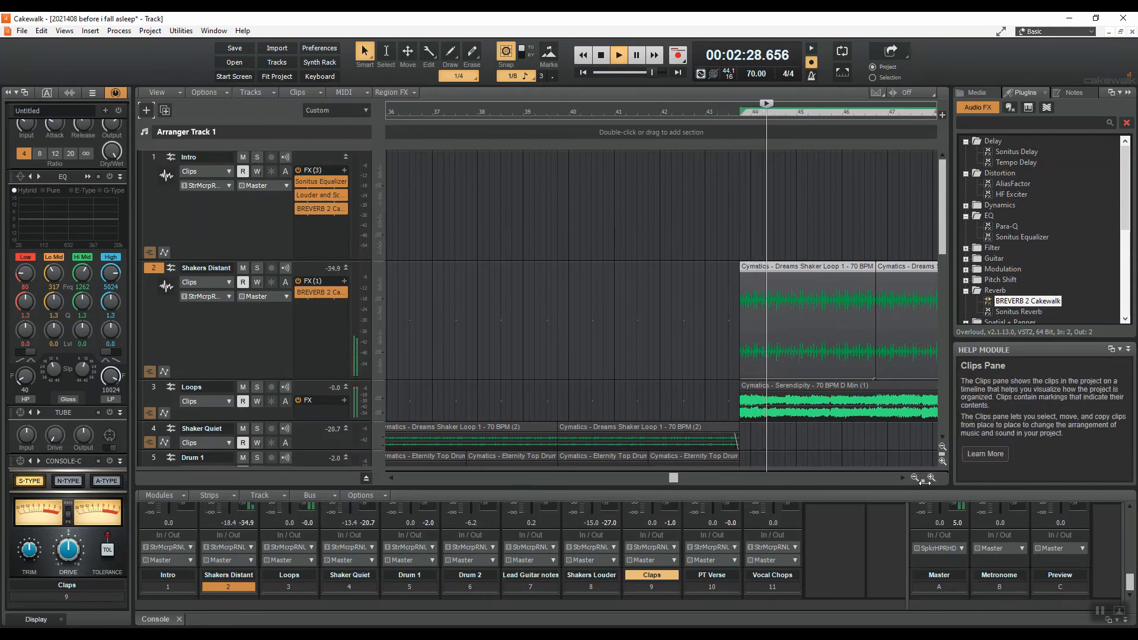
left_click(915, 478)
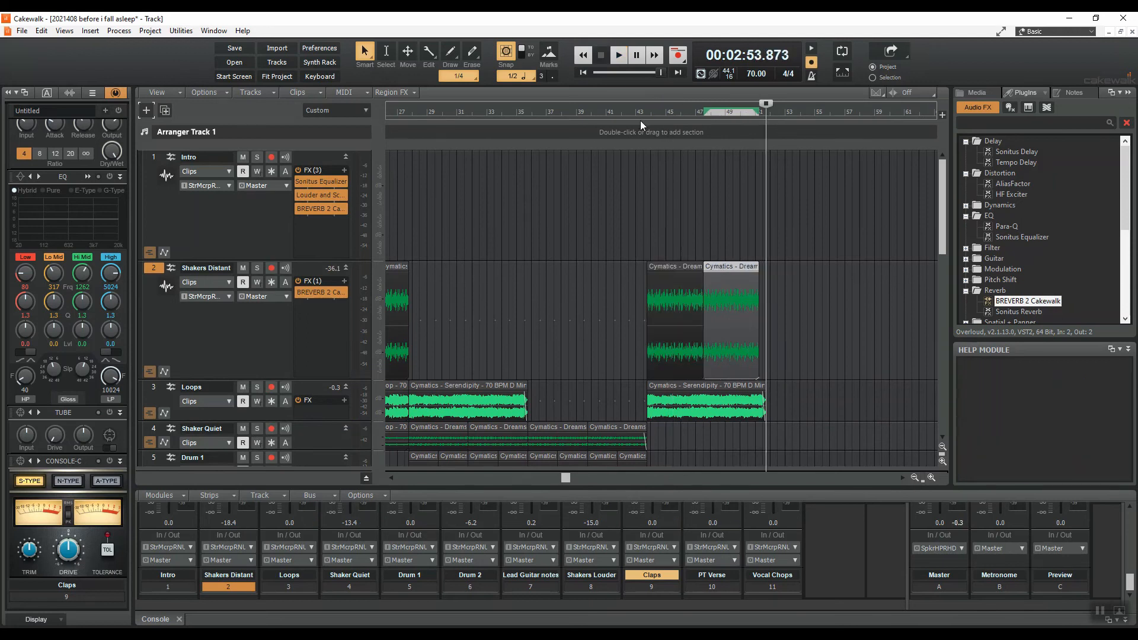
left_click(914, 479)
Copy the Vocal Chops clip to bar 51, near the end of the last Serendipity clip, and play the ending.
scroll(672, 306, "down", 3)
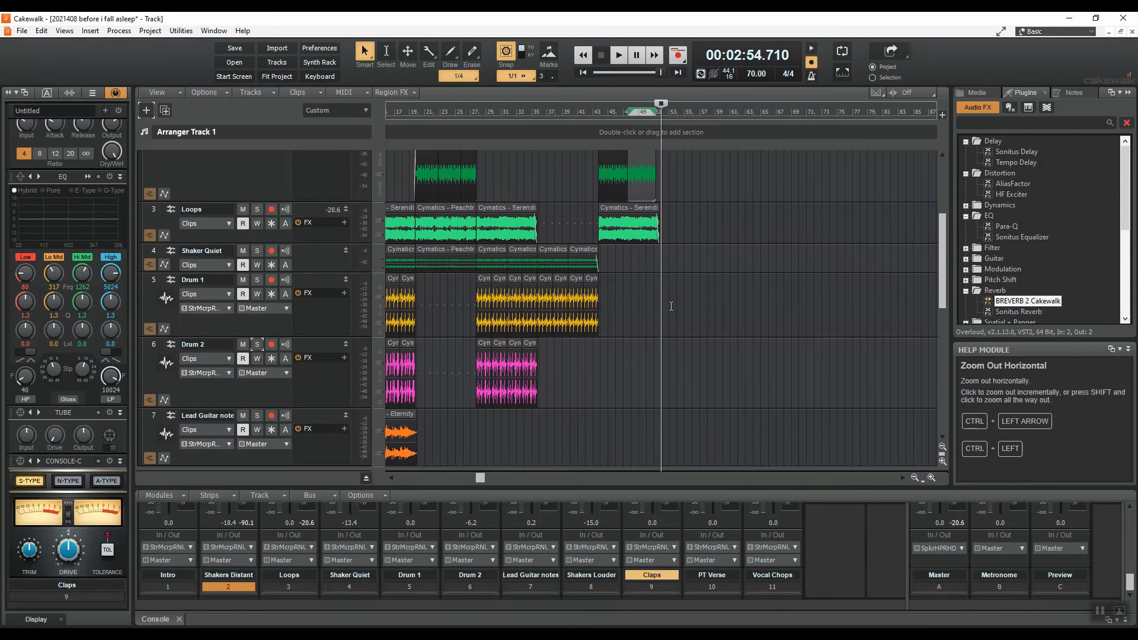
scroll(671, 306, "down", 5)
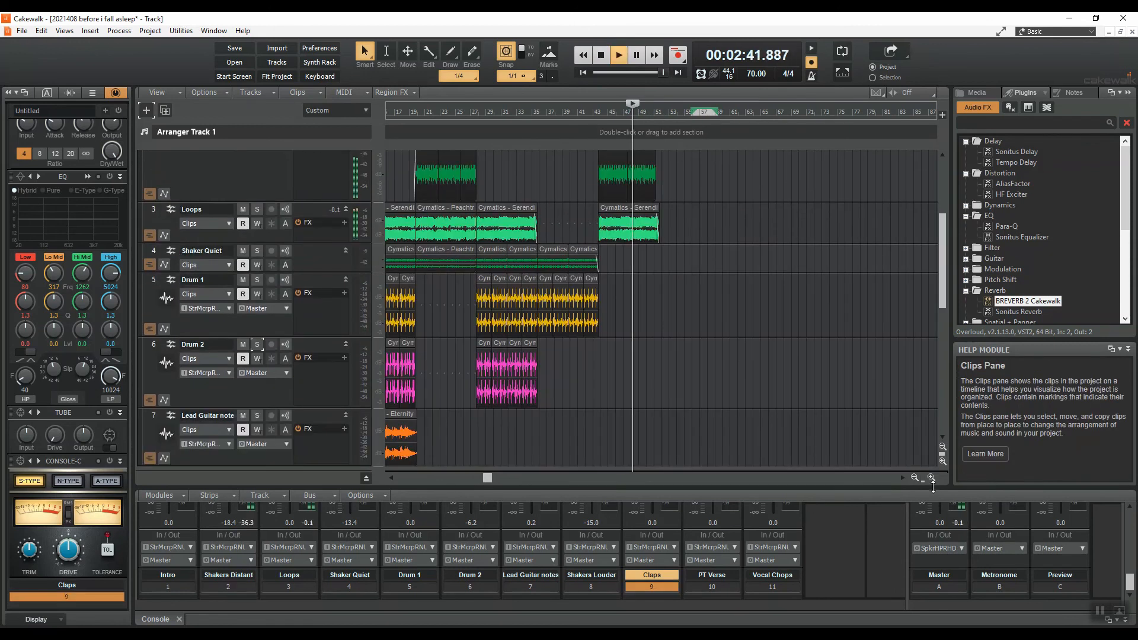
left_click(932, 478)
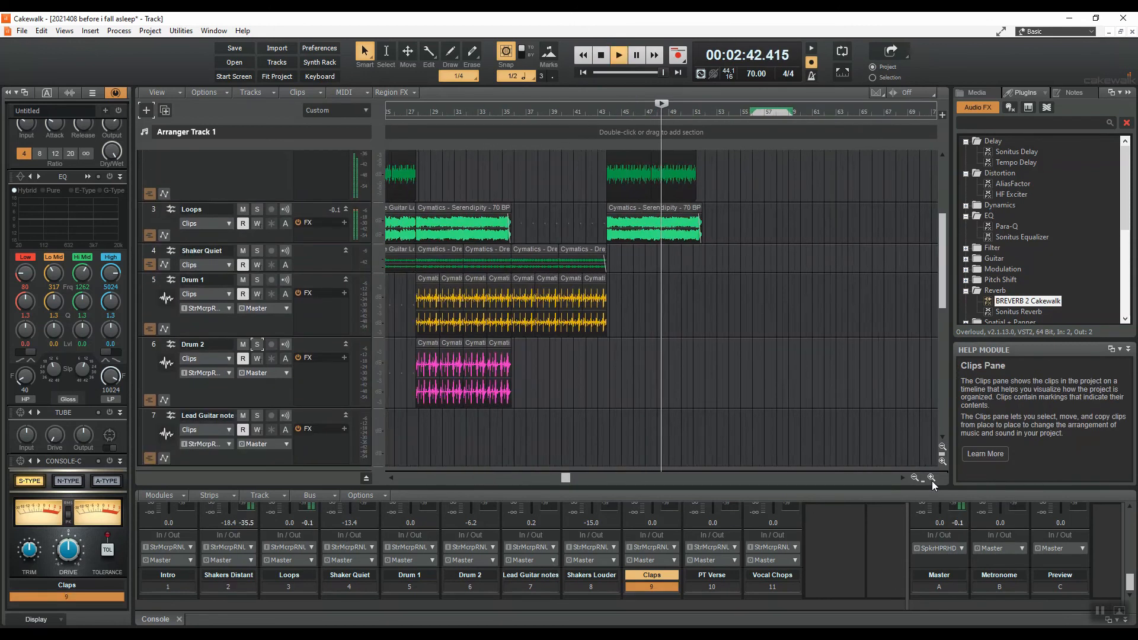
left_click(931, 478)
scroll(761, 355, "down", 4)
key("space")
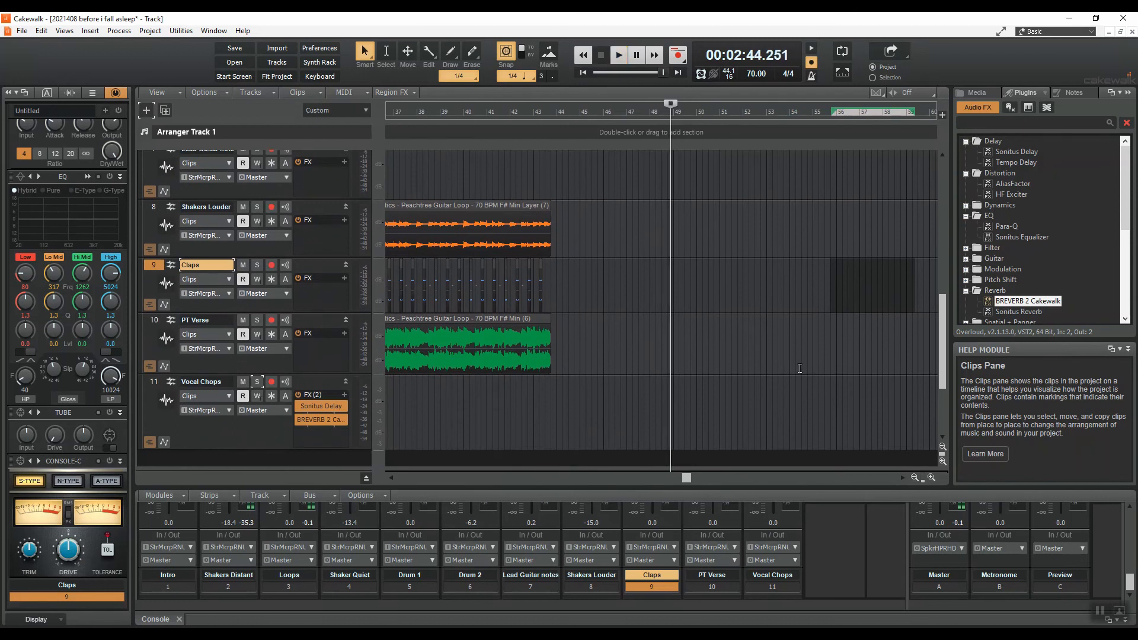
left_click(916, 478)
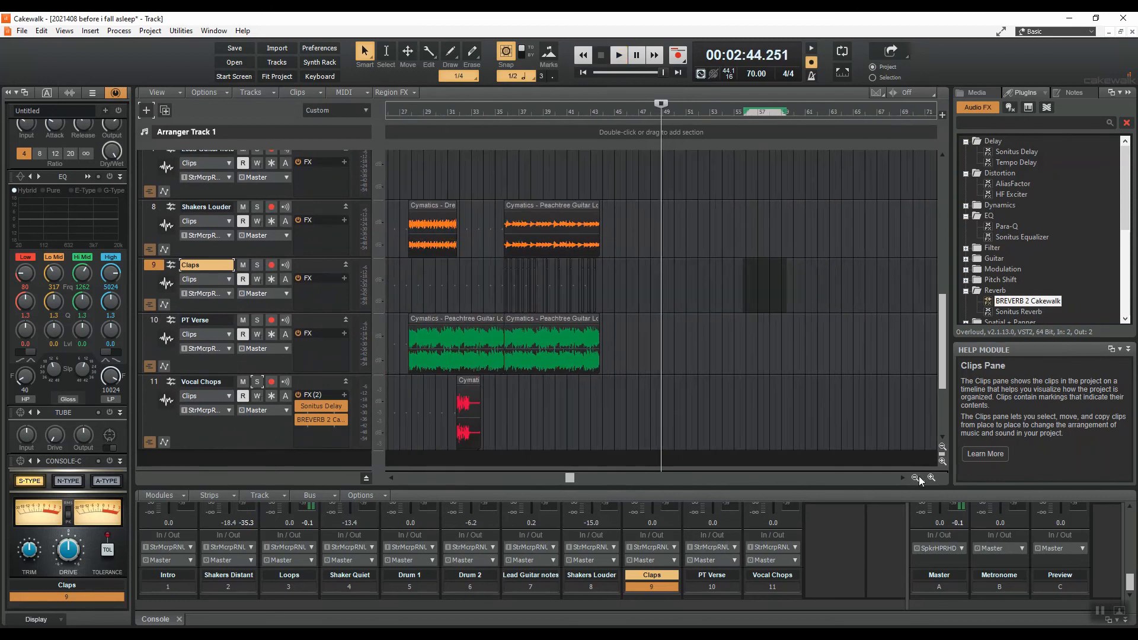
left_click(470, 385)
scroll(689, 335, "up", 4)
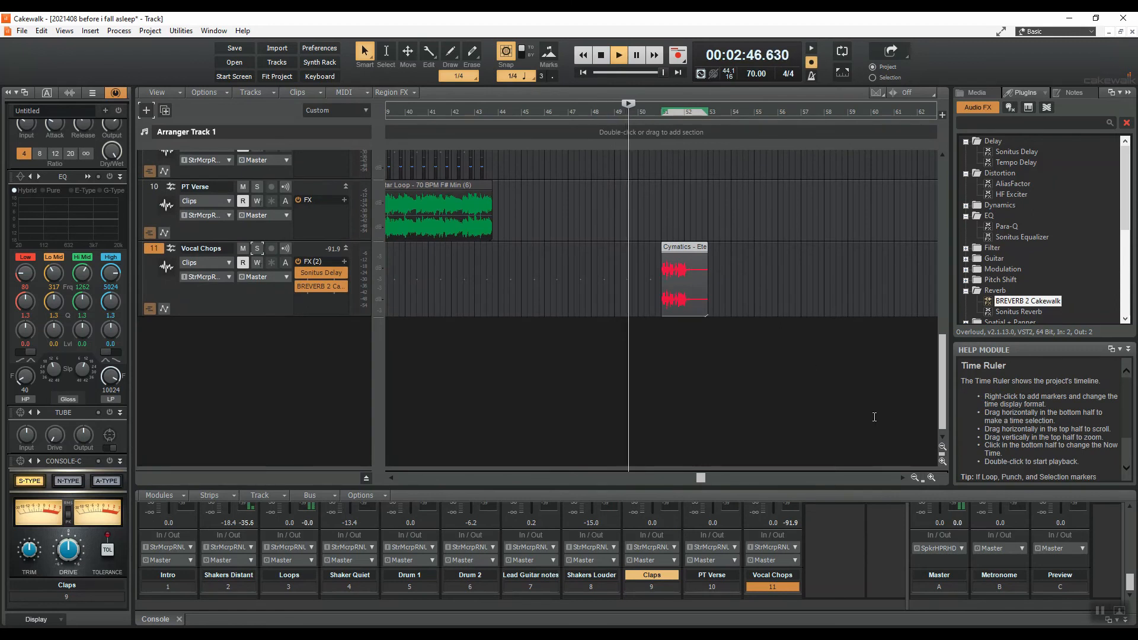
scroll(850, 365, "up", 5)
scroll(849, 365, "down", 4)
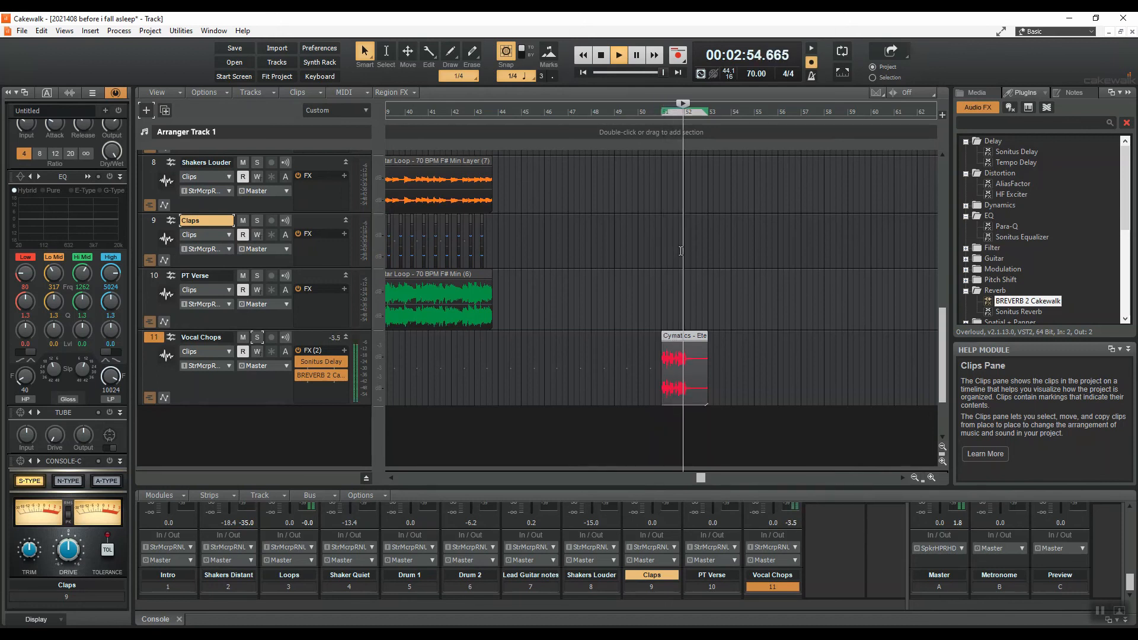
Replay the ending from about bar 50 and trim the end of the last Vocal Chops clip slightly.
scroll(681, 251, "up", 6)
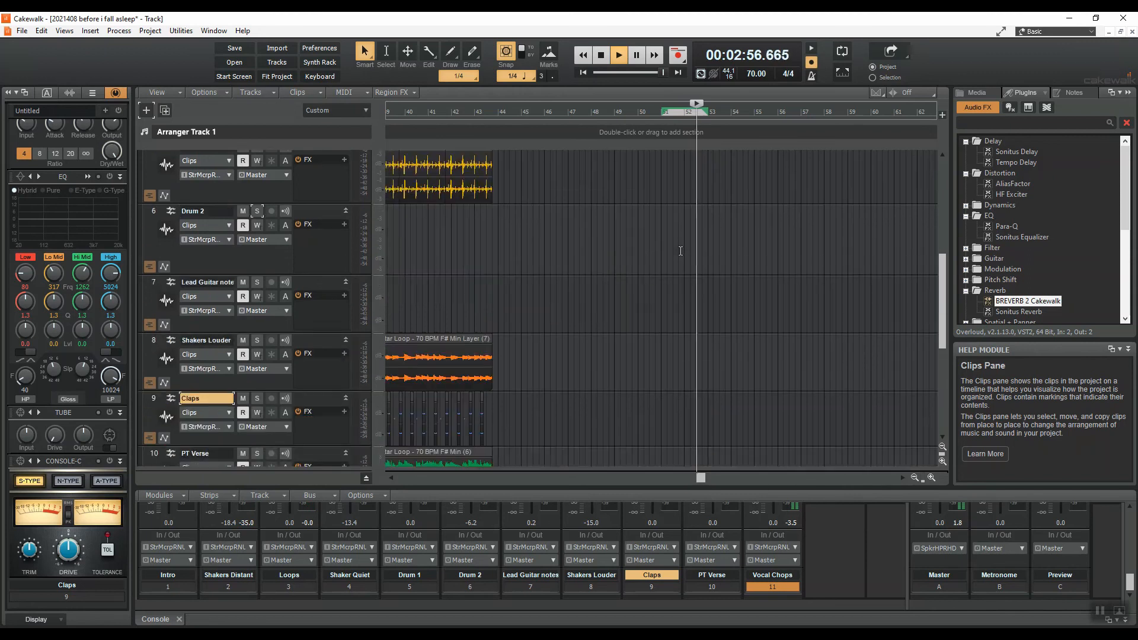
left_click(637, 112)
scroll(678, 331, "down", 8)
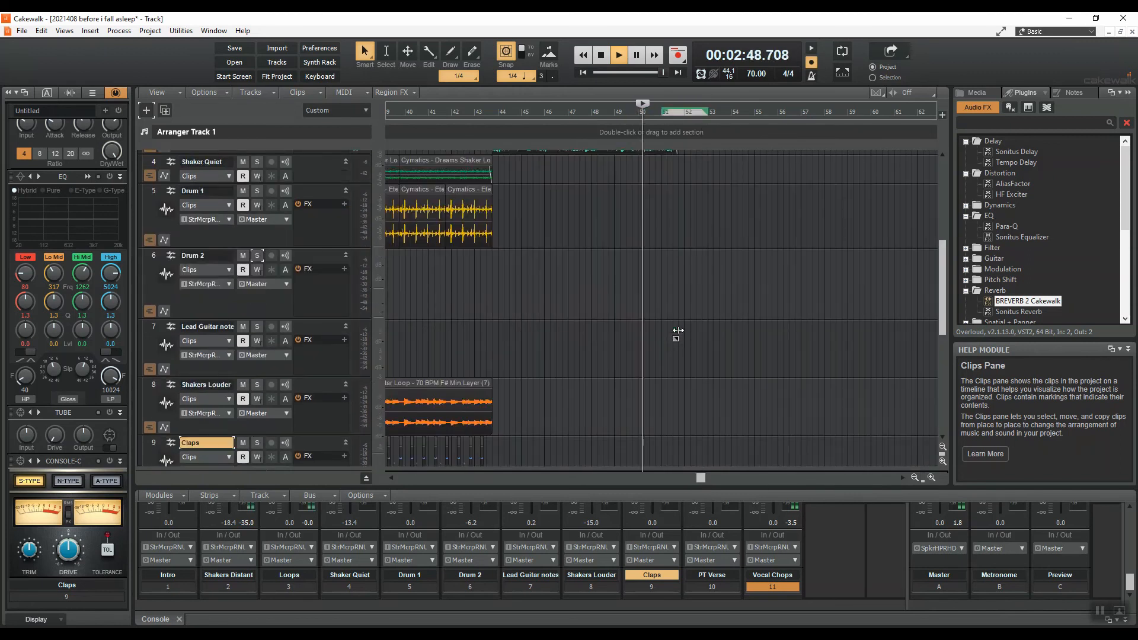
scroll(676, 321, "up", 9)
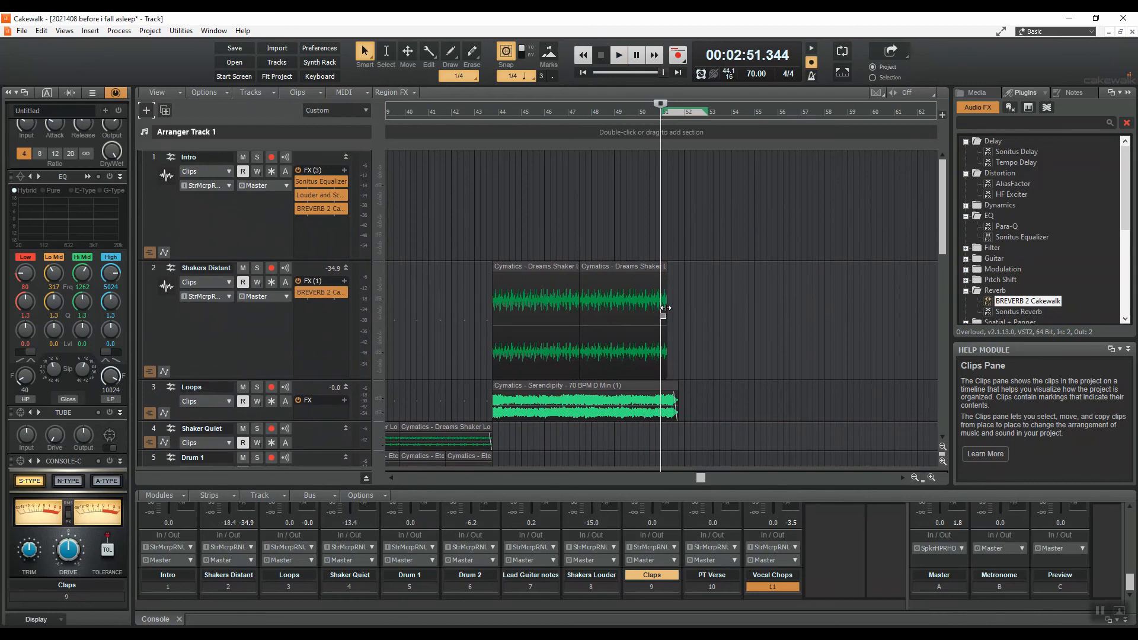
key("space")
scroll(676, 350, "down", 5)
scroll(676, 349, "down", 5)
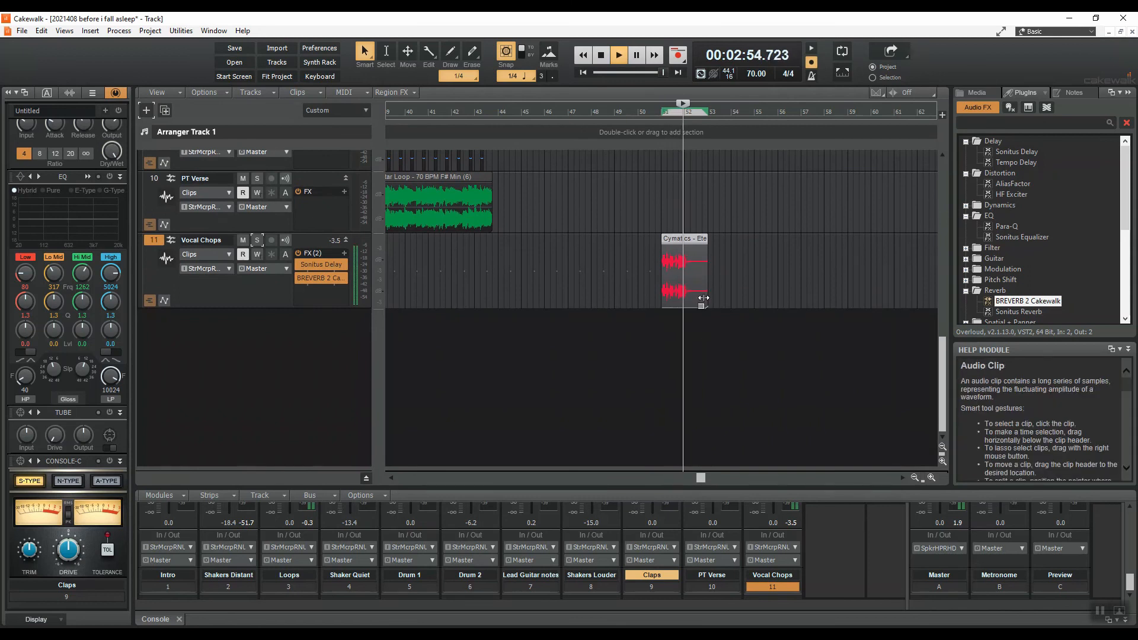
left_click_drag(703, 252, 700, 261)
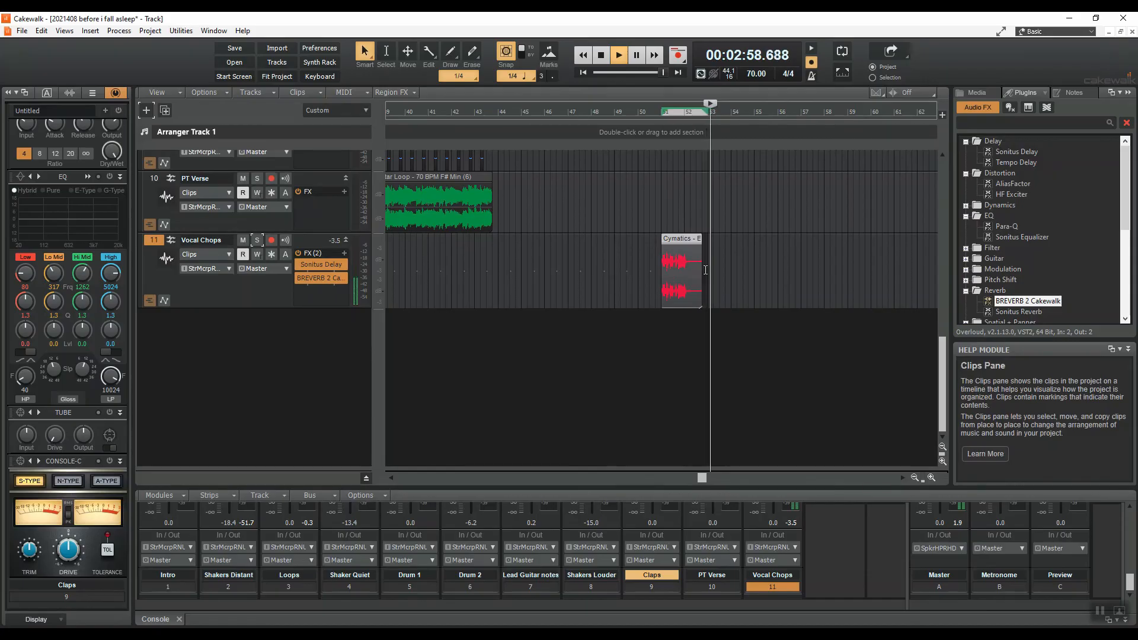
key("space")
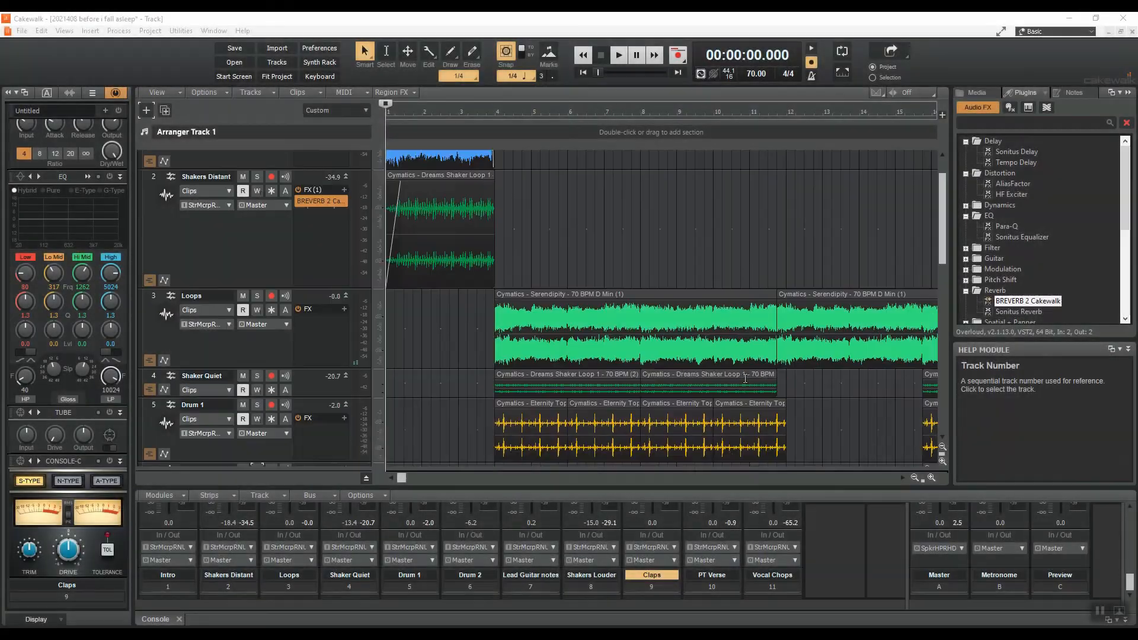
Review the whole arrangement from the song start to the last Serendipity section across the tracks.
scroll(745, 378, "up", 2)
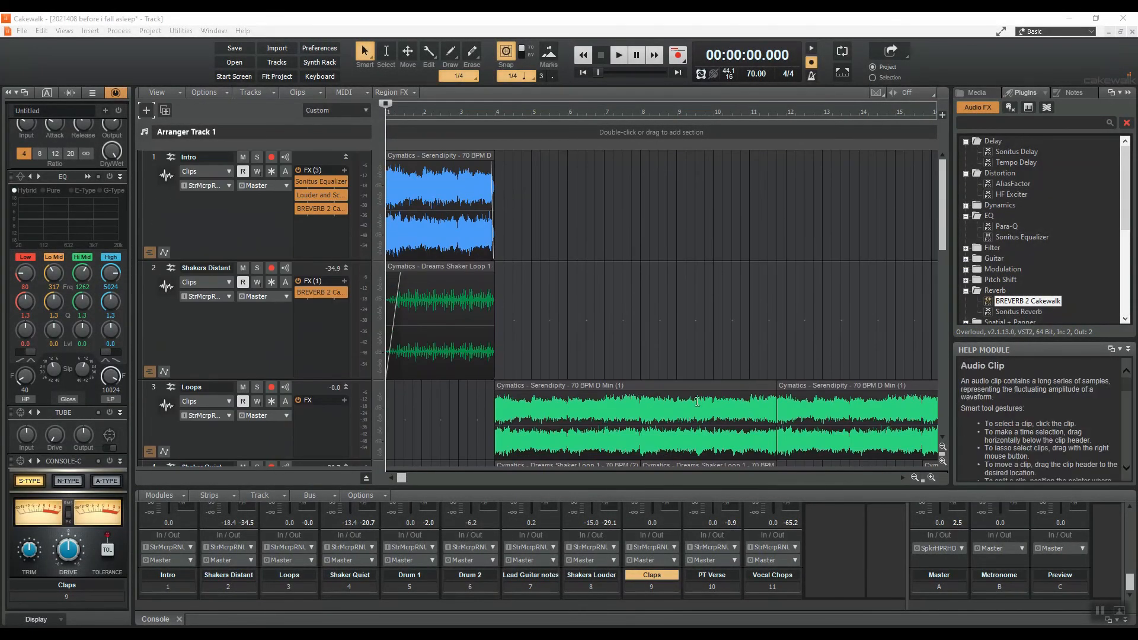
scroll(750, 414, "down", 5)
left_click(912, 480)
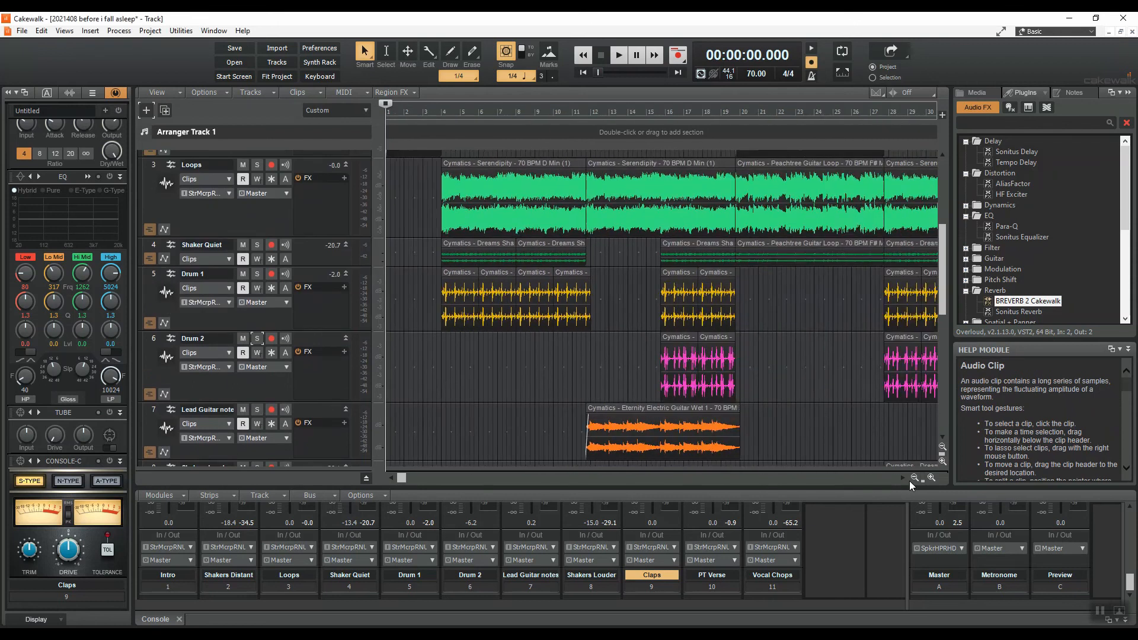
left_click(912, 479)
left_click(912, 480)
scroll(821, 376, "up", 2)
scroll(822, 375, "up", 2)
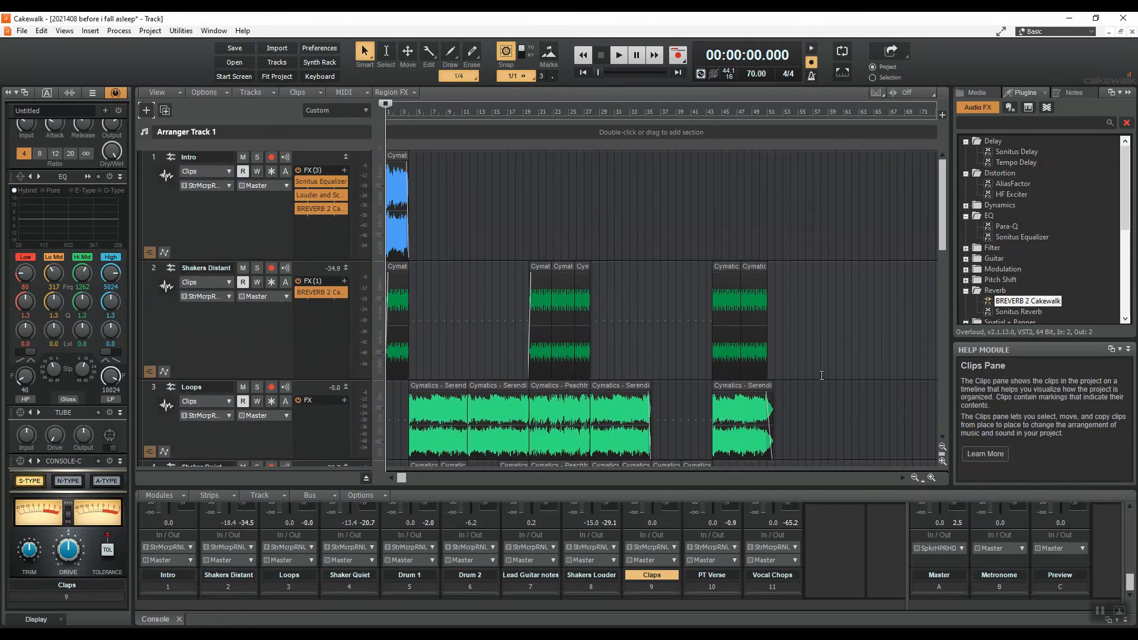
Reduce the height of the Shakers Distant track and make the Loops track taller.
scroll(822, 375, "down", 1)
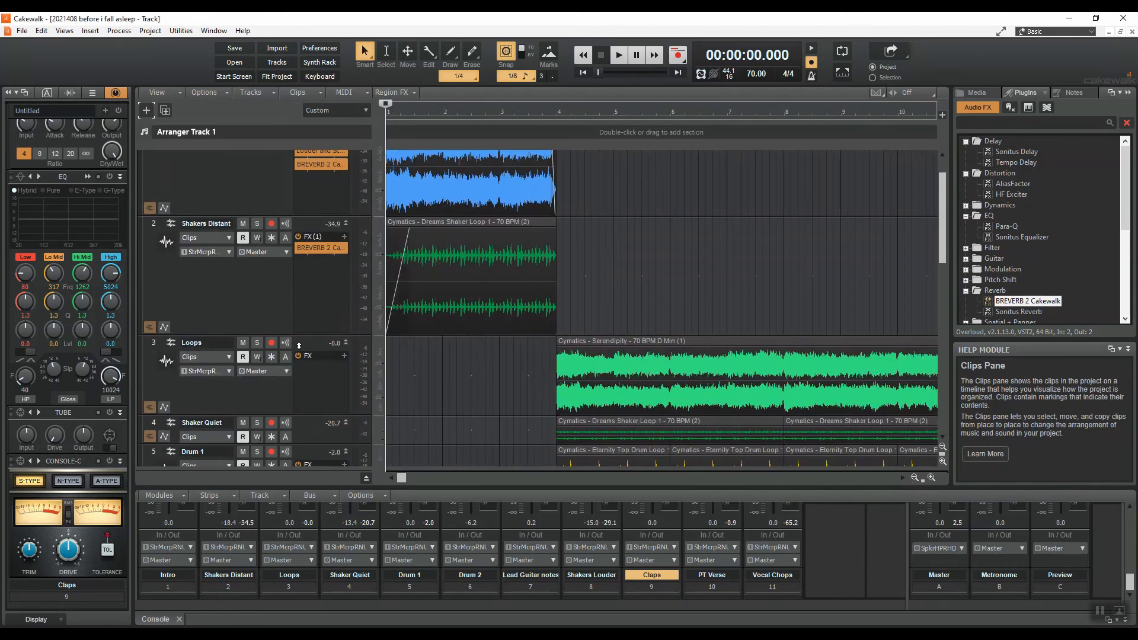
left_click_drag(281, 335, 287, 260)
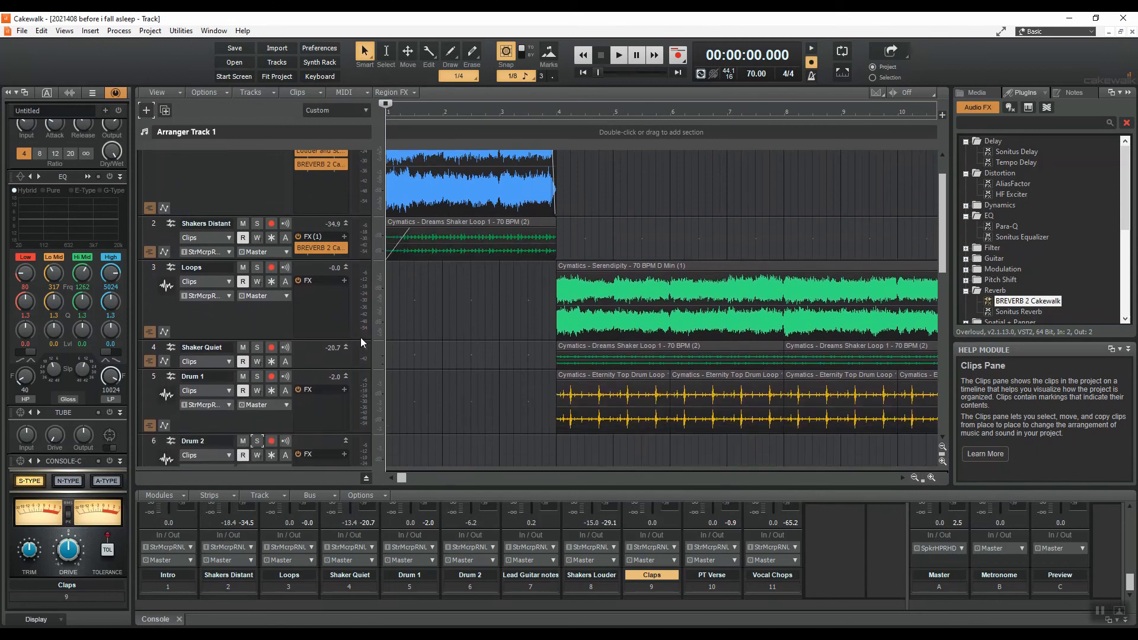
left_click_drag(333, 340, 338, 381)
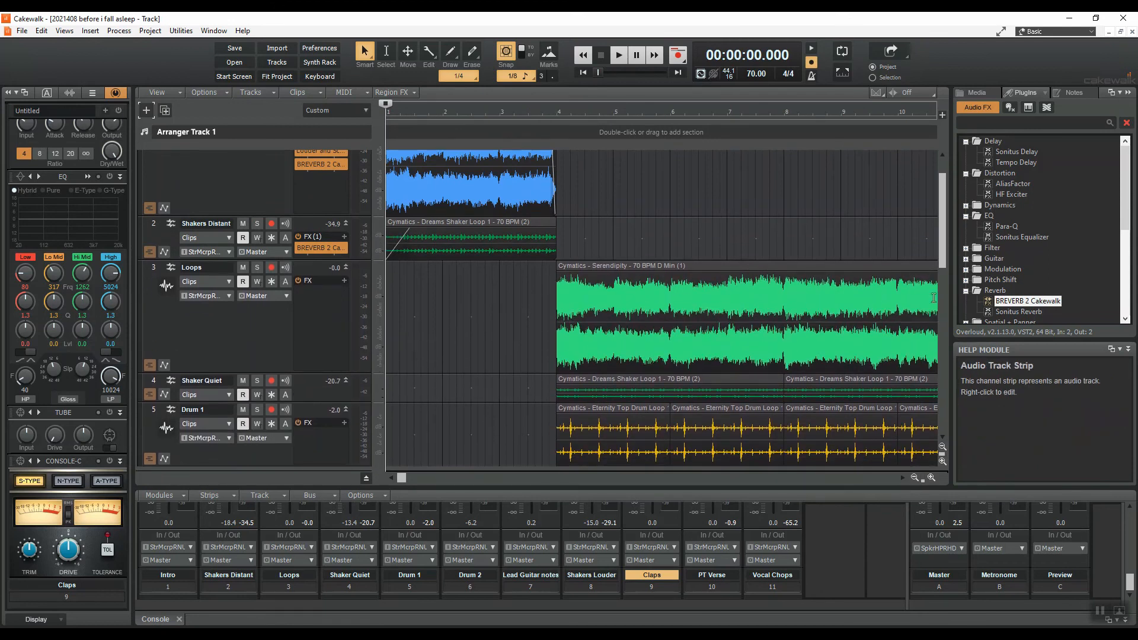
Add the Bright and Aggressive mastering FX chain to the Loops track and compare playback with it bypassed and active.
scroll(986, 294, "down", 5)
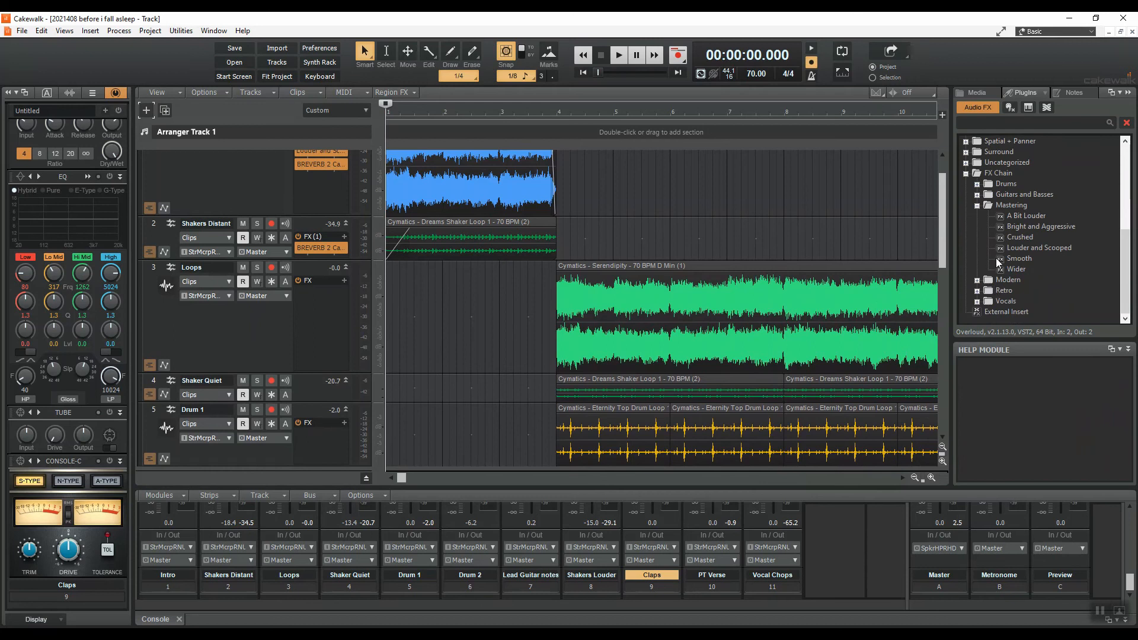
left_click(977, 279)
left_click(1007, 235)
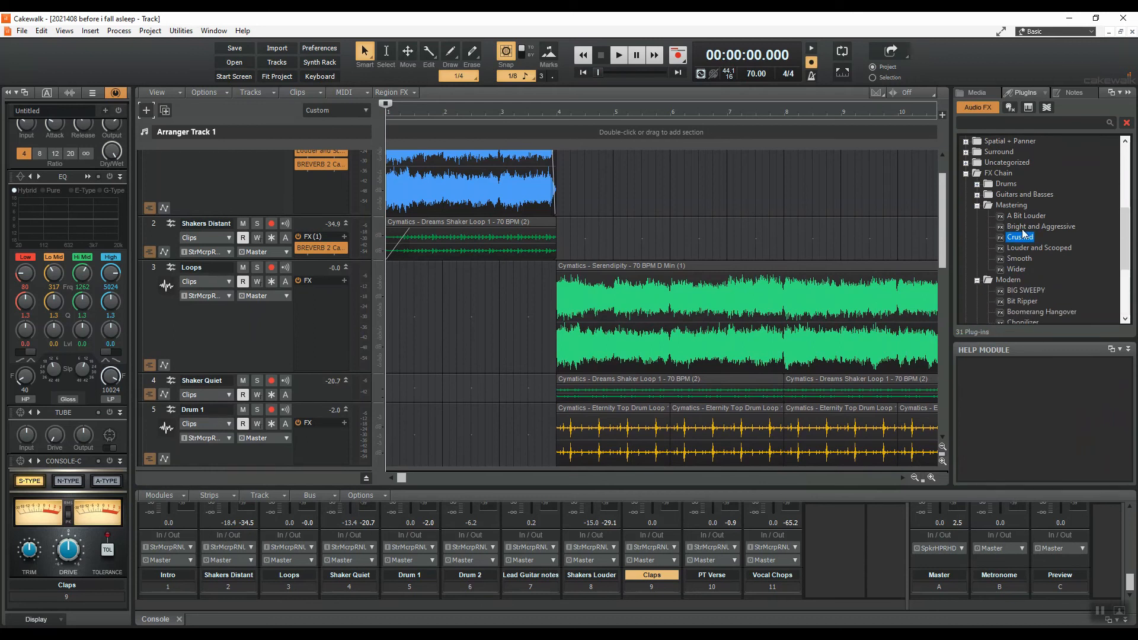
left_click_drag(1003, 224, 300, 299)
key("space")
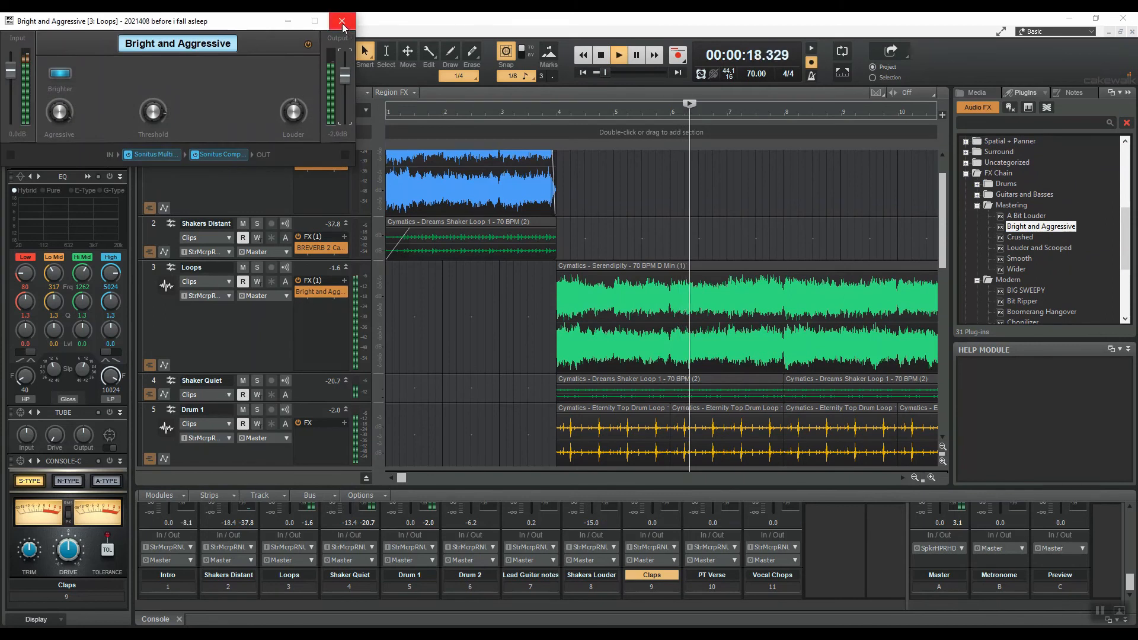
left_click(342, 21)
left_click(299, 292)
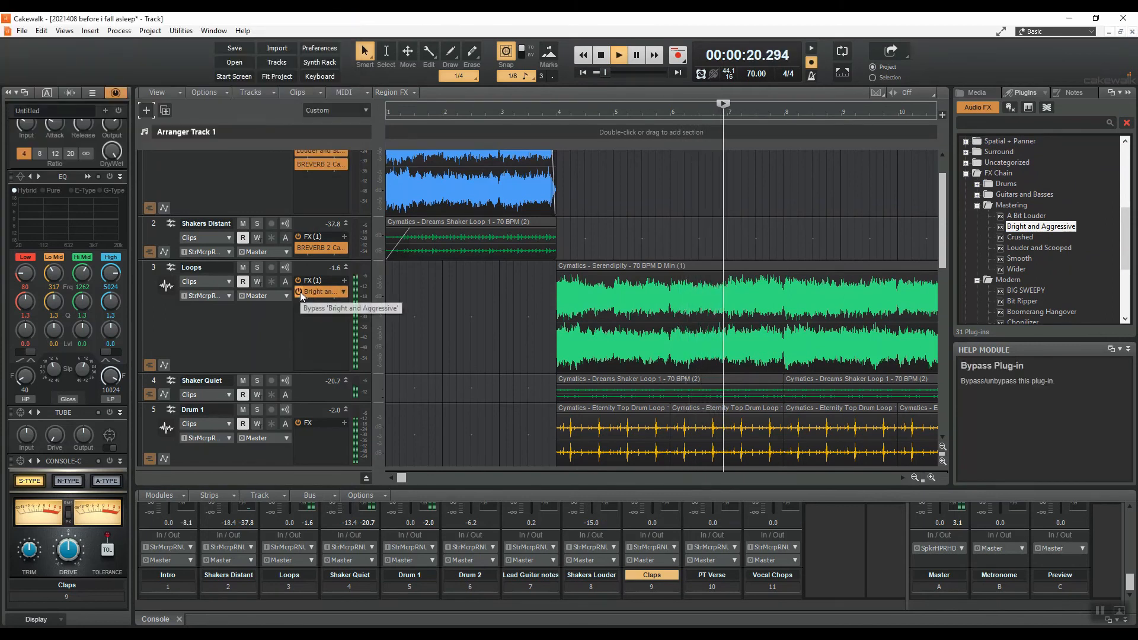
left_click(300, 291)
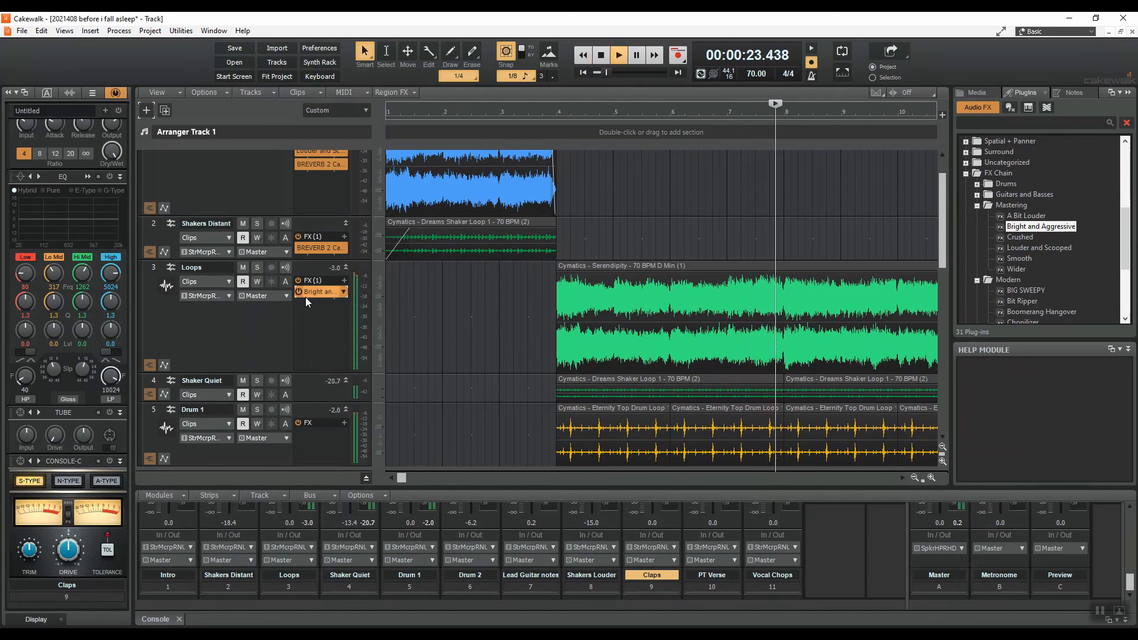
Add Sonitus Delay to the Loops track with a tempo of 70 BPM, 14% mix and 26% feedback, and listen to it.
scroll(991, 165, "up", 6)
left_click_drag(997, 151, 316, 320)
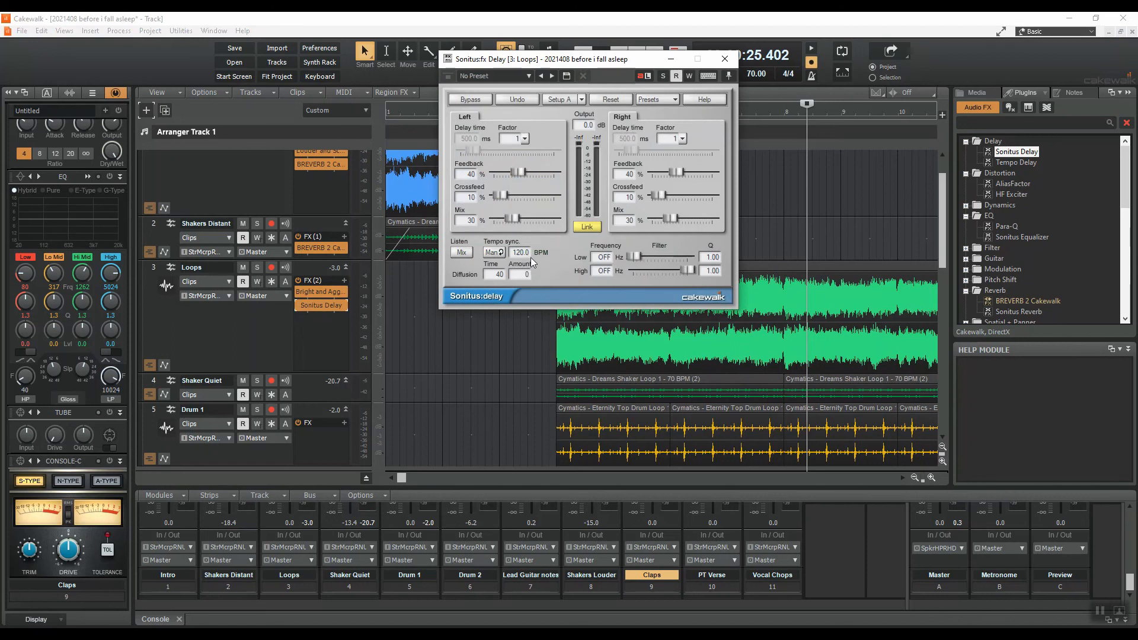
type("70")
key("Return")
left_click_drag(513, 218, 501, 218)
left_click_drag(519, 172, 510, 172)
key("space")
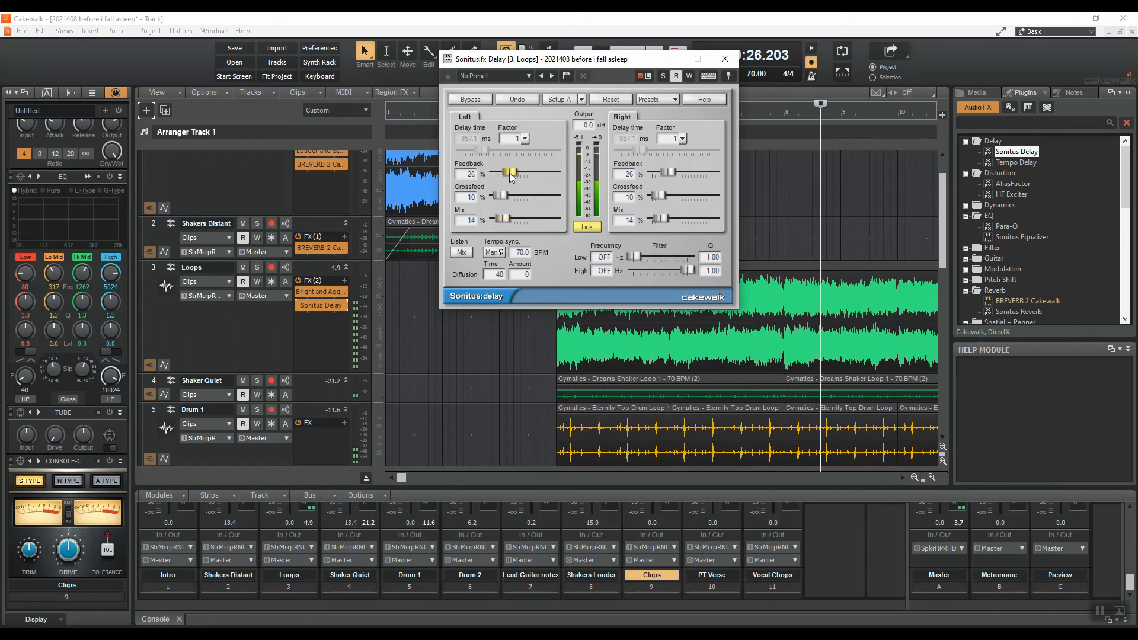
left_click(725, 59)
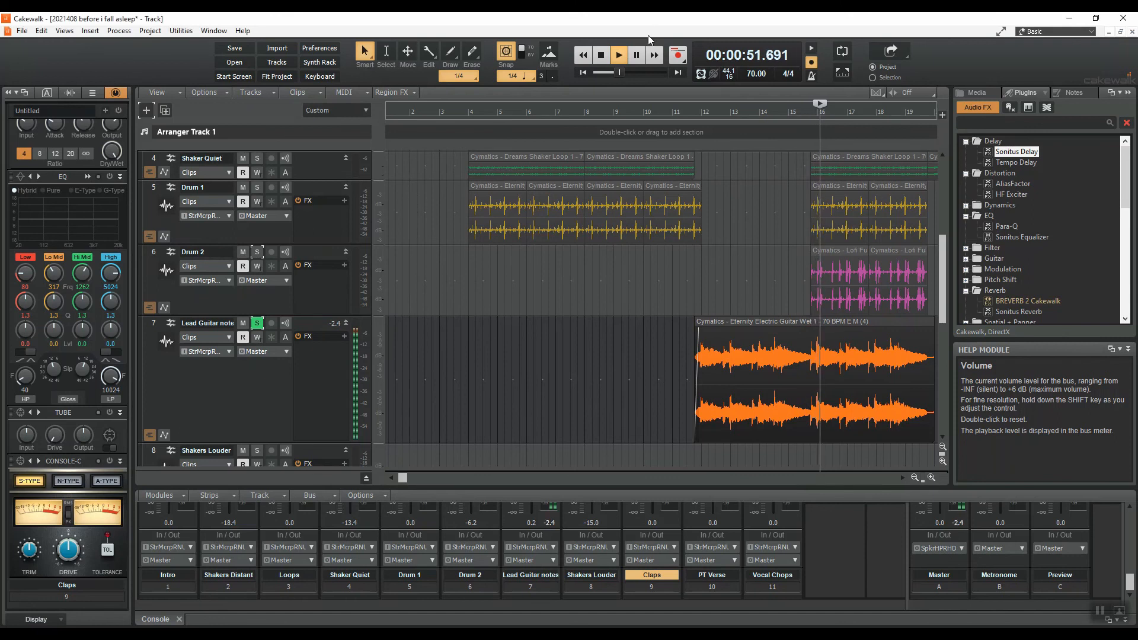
Add the Fresh Air effect to the soloed Lead Guitar notes track and play its clip from about bar 12.
key("space")
left_click(707, 113)
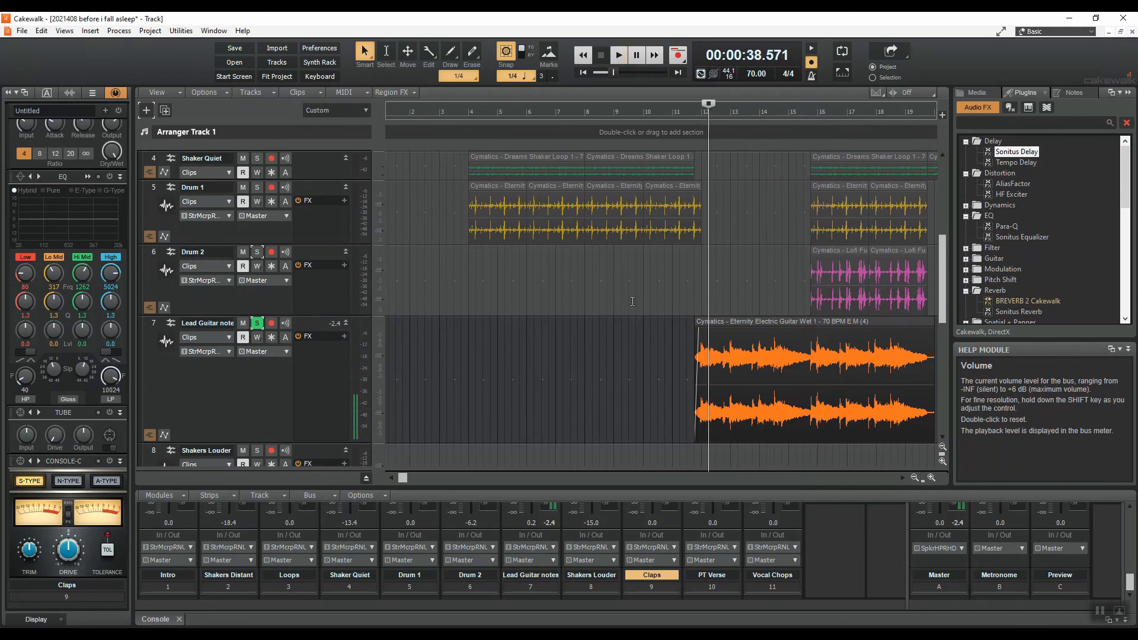
scroll(968, 282, "down", 2)
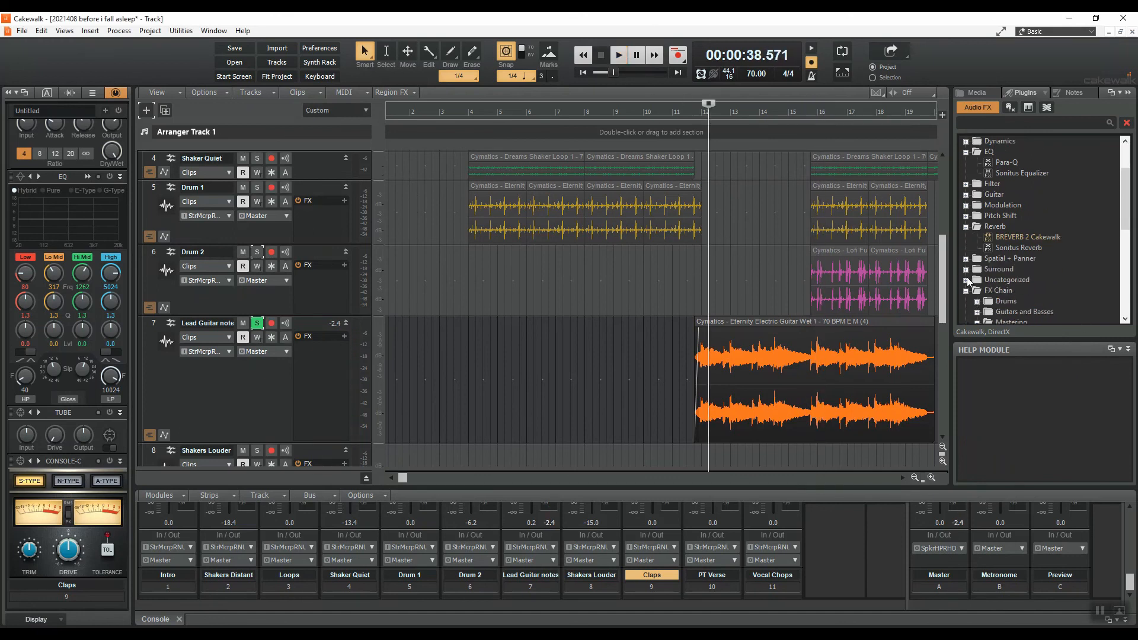
scroll(968, 281, "down", 3)
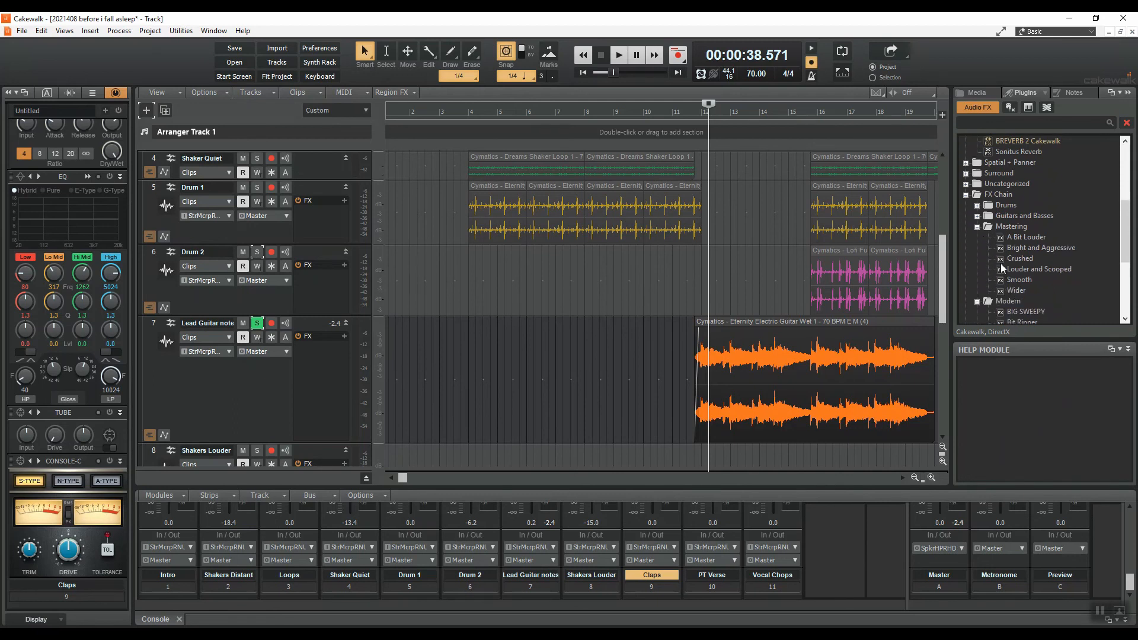
left_click(966, 184)
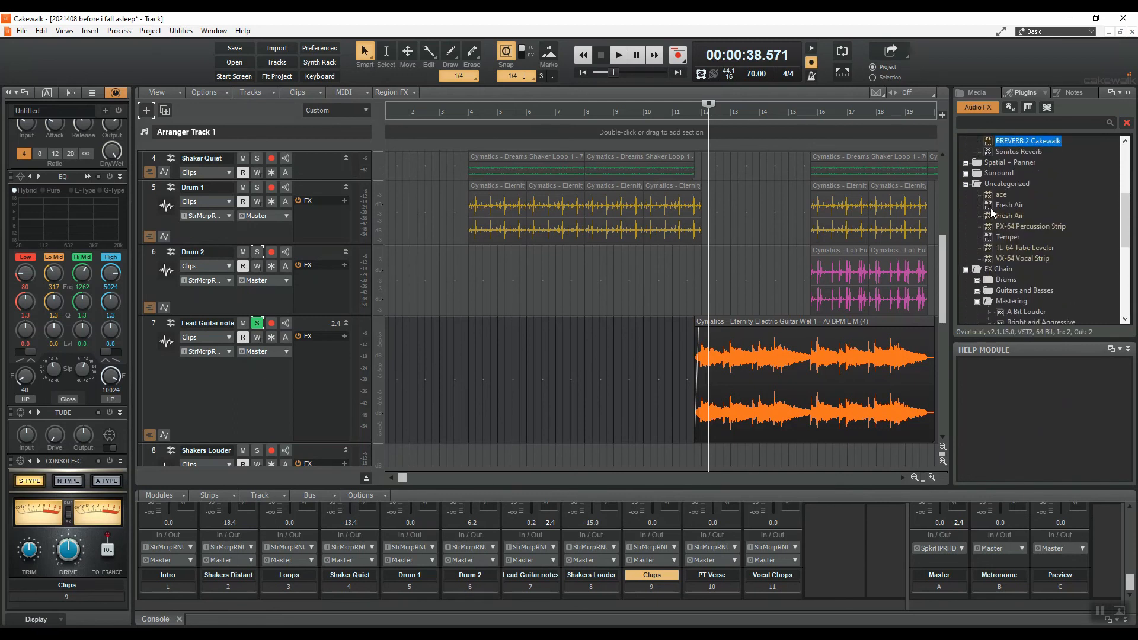
left_click_drag(993, 215, 332, 343)
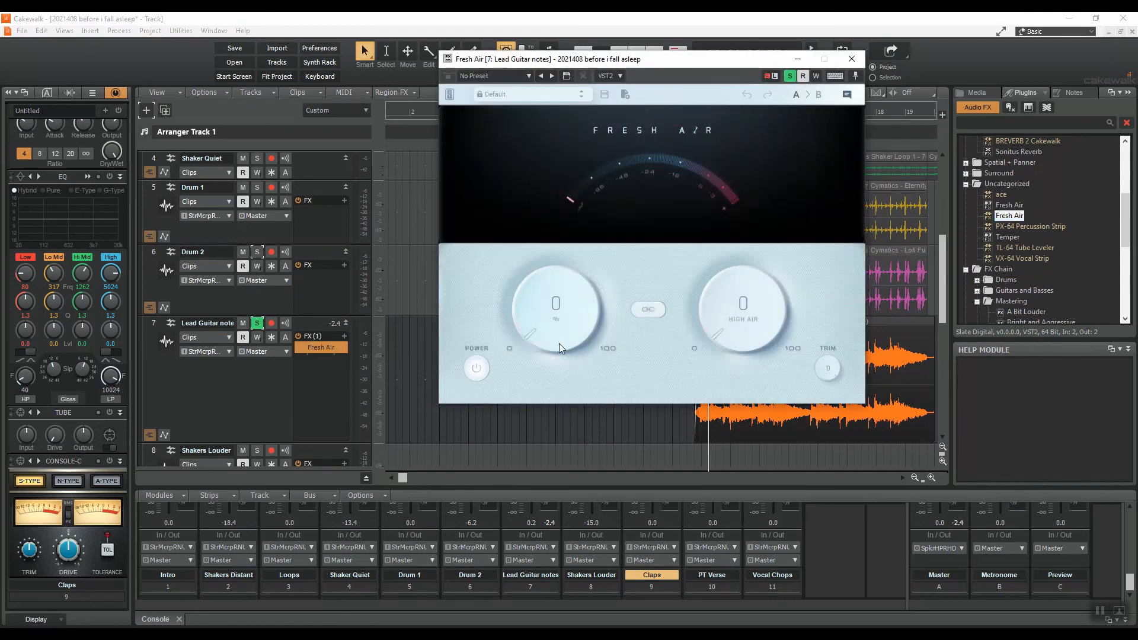
key("space")
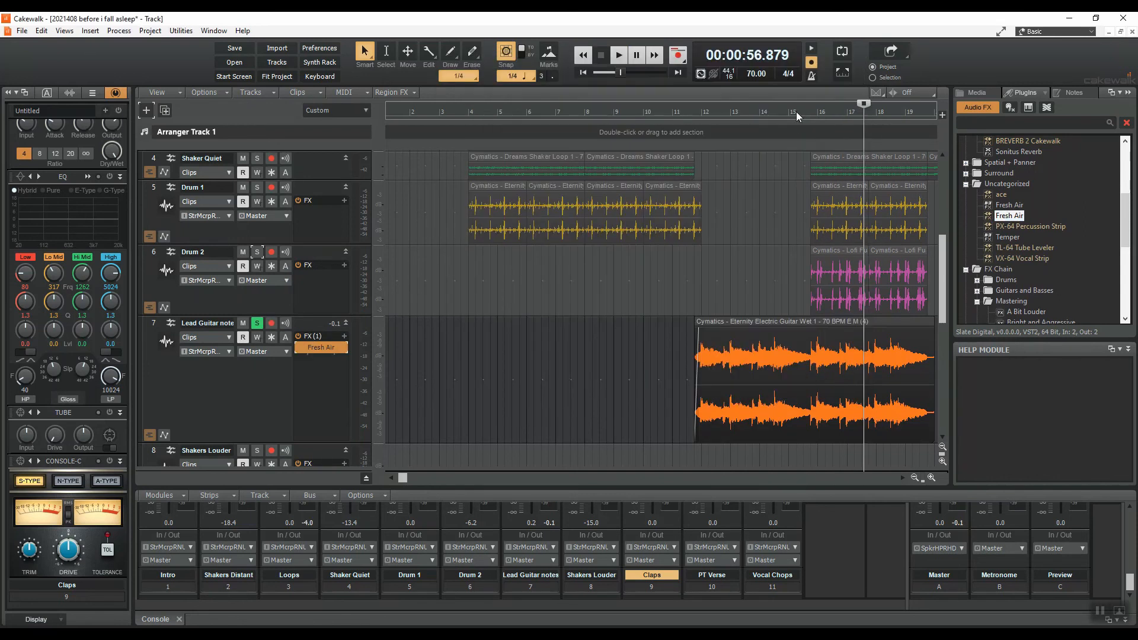
Add Fresh Air to the soloed Drum 2 track with Mid Air at 24 and High Air at 36 while listening to it.
left_click(797, 112)
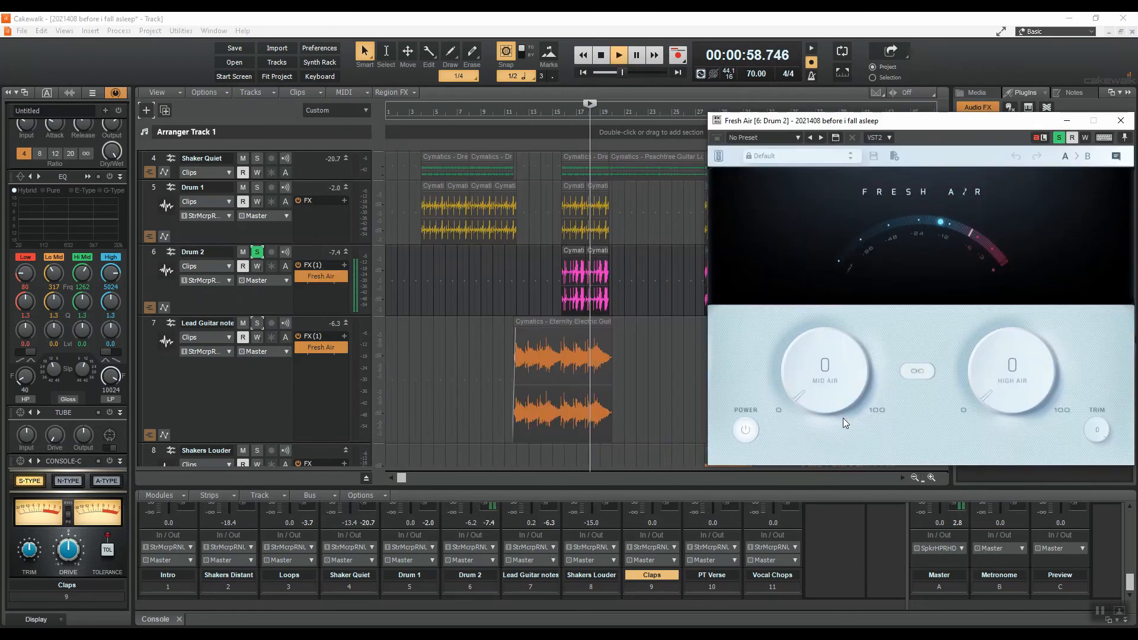
left_click_drag(841, 419, 804, 341)
left_click_drag(1014, 376, 965, 255)
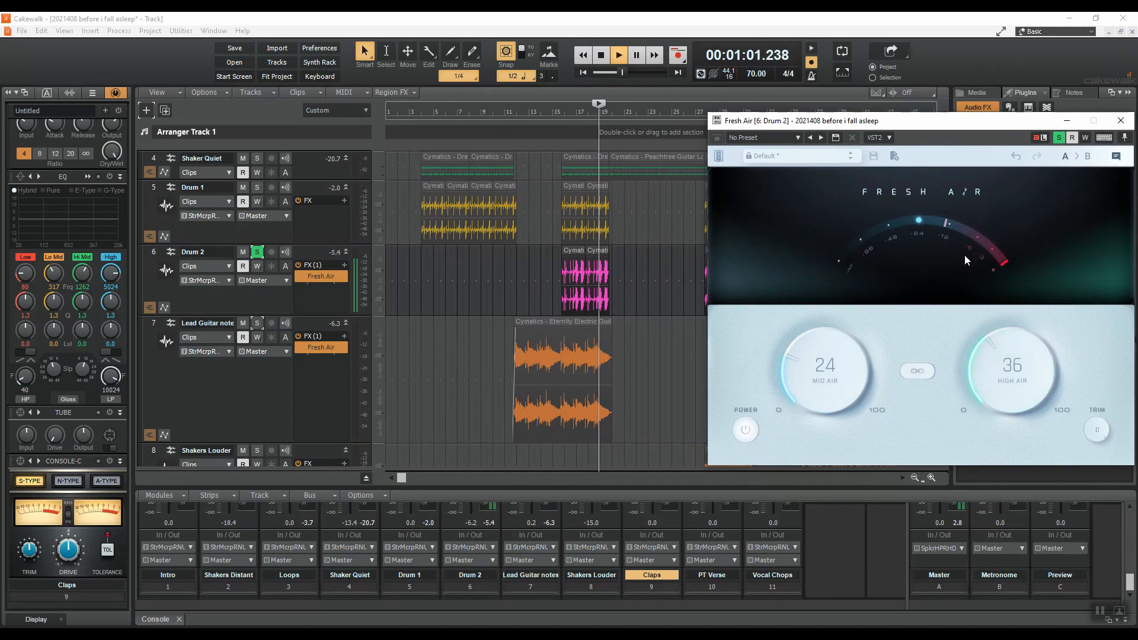
left_click_drag(951, 122, 901, 109)
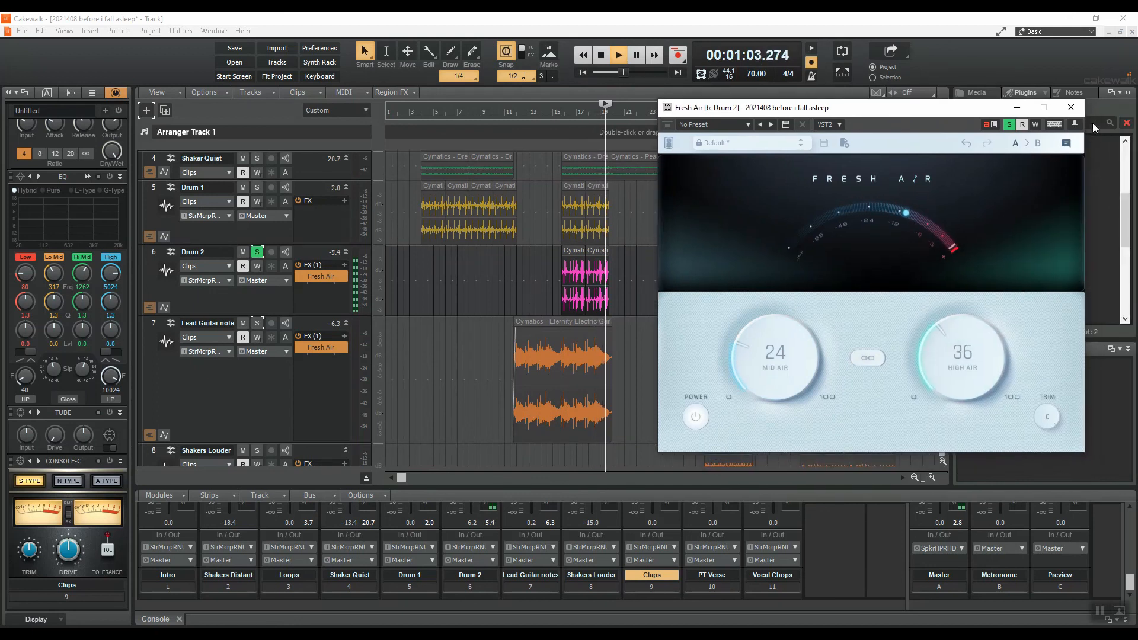
left_click(1071, 108)
key("space")
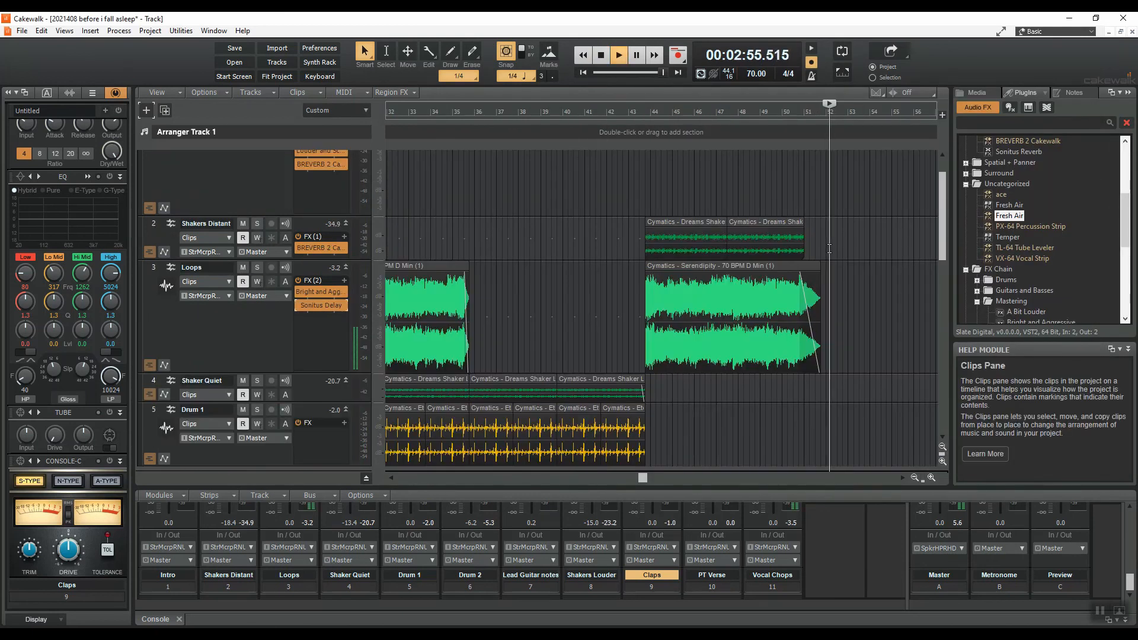
Return the playhead to the project start and fit all eleven tracks in view to look over the whole arrangement.
left_click_drag(824, 107, 830, 107)
key("w")
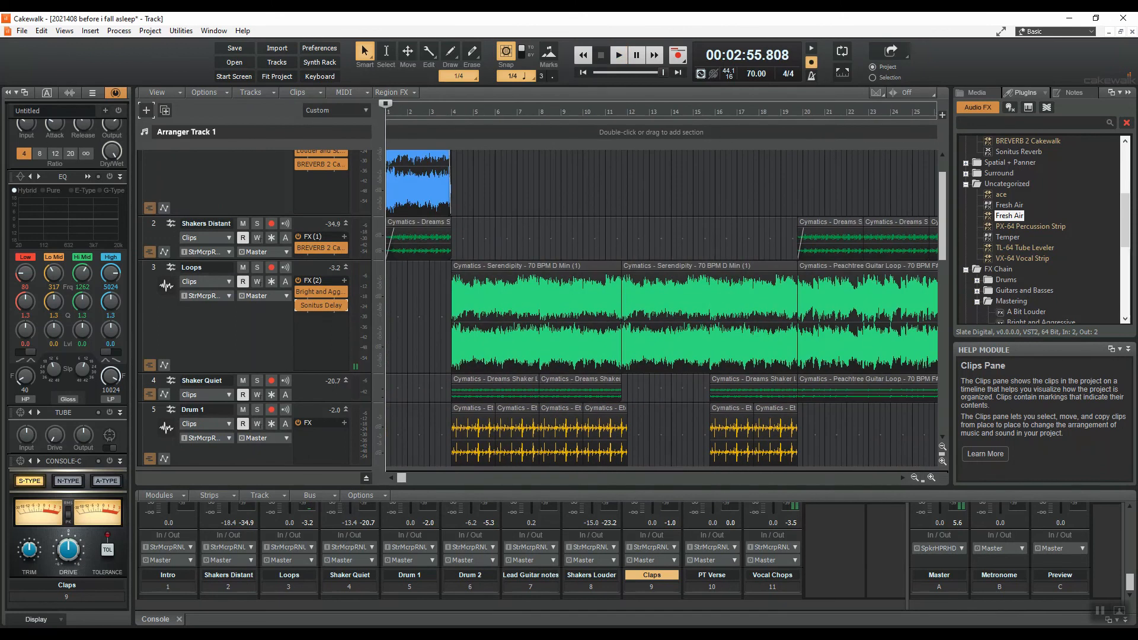
scroll(435, 365, "up", 1)
key("f")
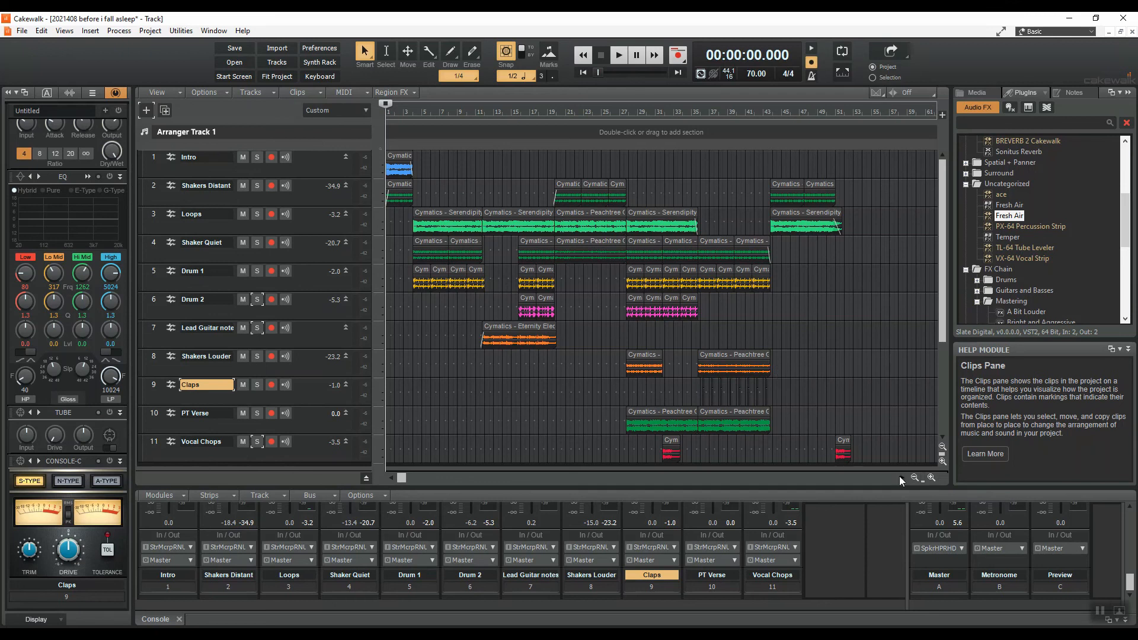
left_click(930, 479)
left_click(930, 479)
left_click(930, 479)
left_click(921, 479)
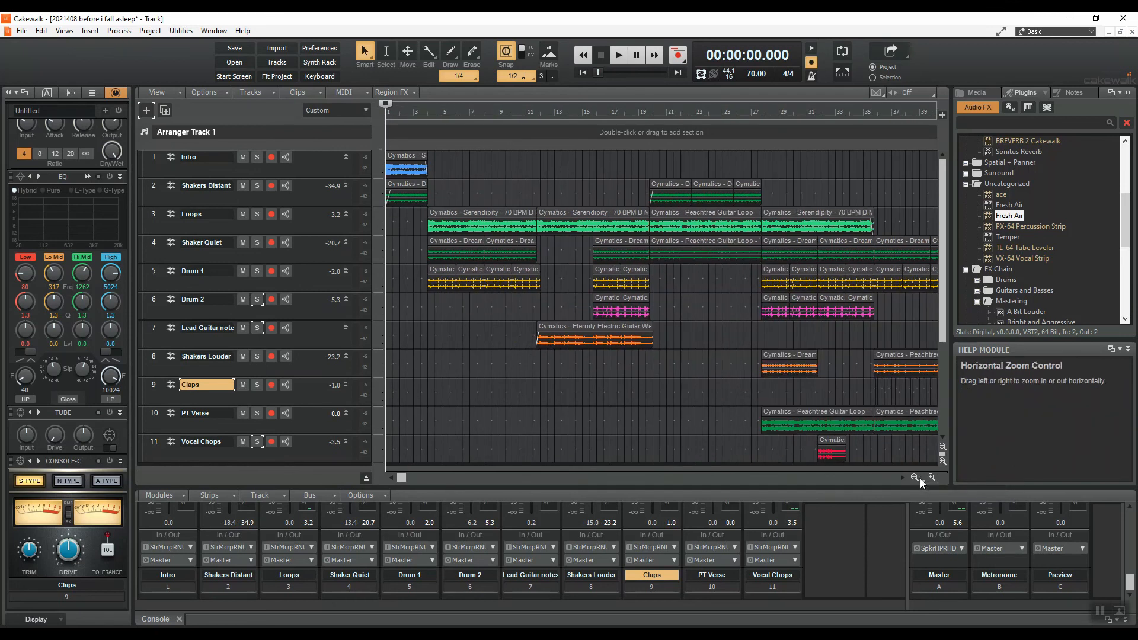
left_click(921, 479)
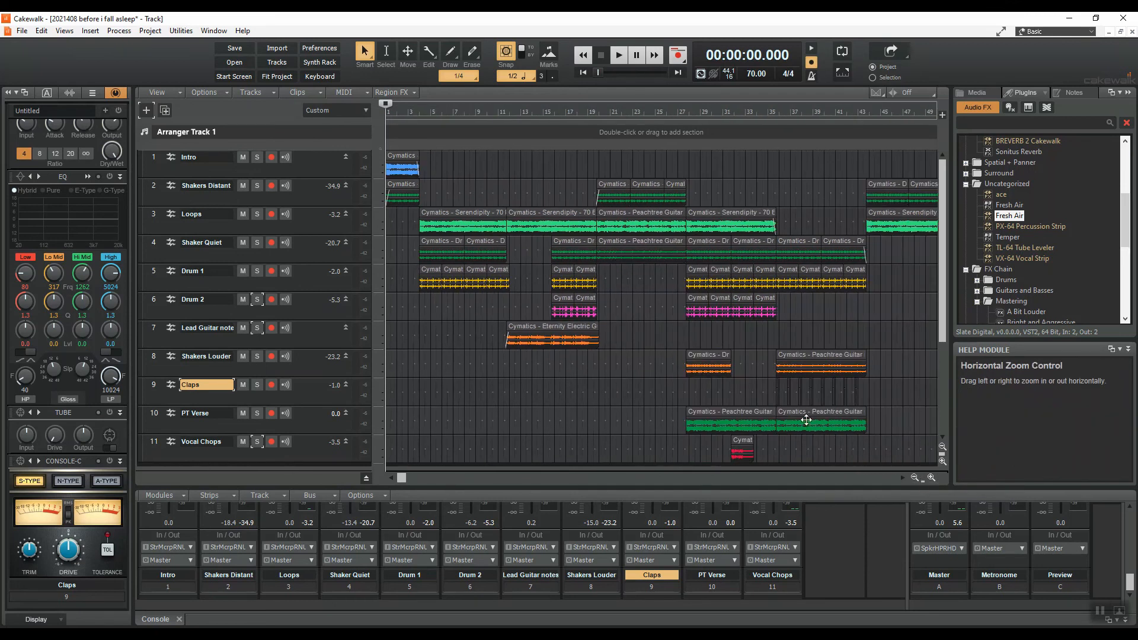
Select all clips and export the entire mix as a stereo 44100 Hz, 32-bit Wave file named after the song.
key("ctrl+a")
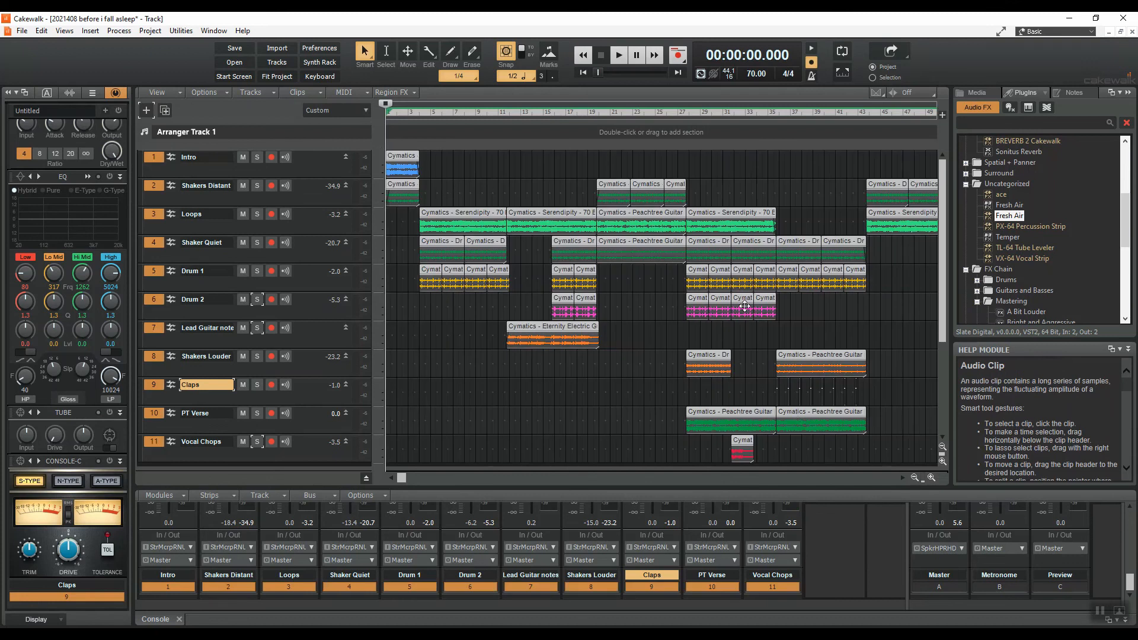
left_click(916, 478)
key("ctrl+alt+shift+2")
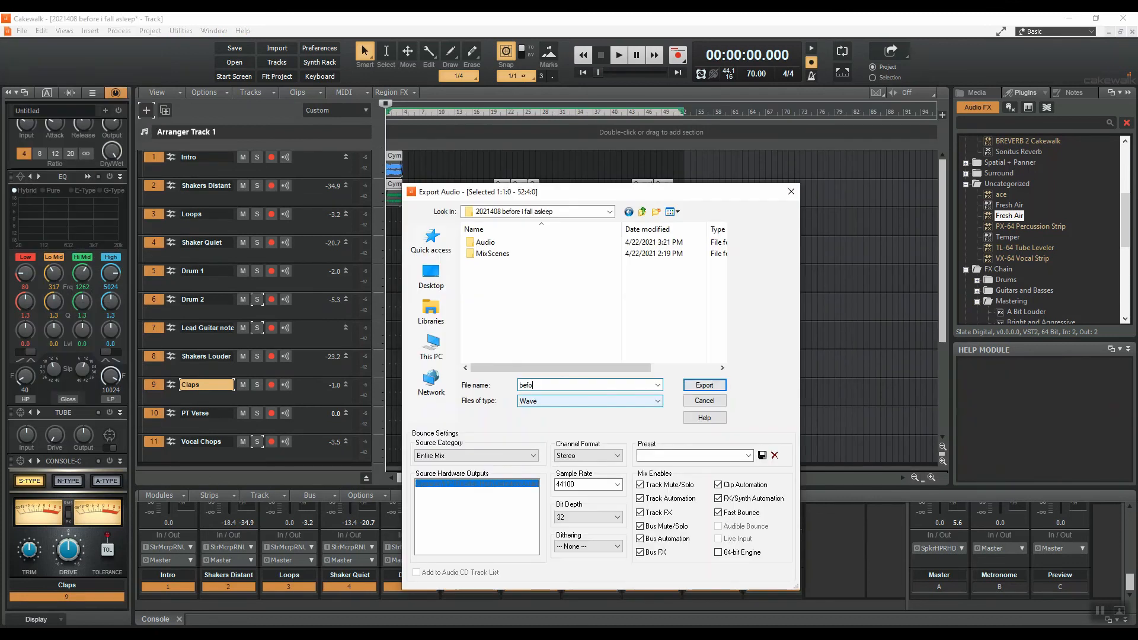
type("bifa mix")
key("Return")
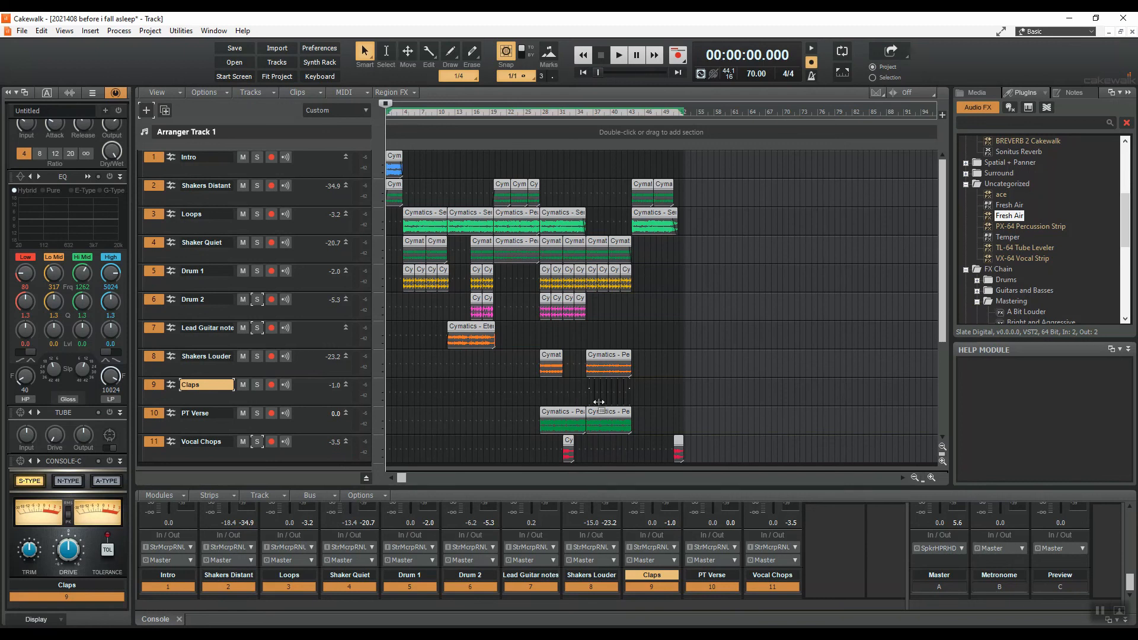
left_click(934, 482)
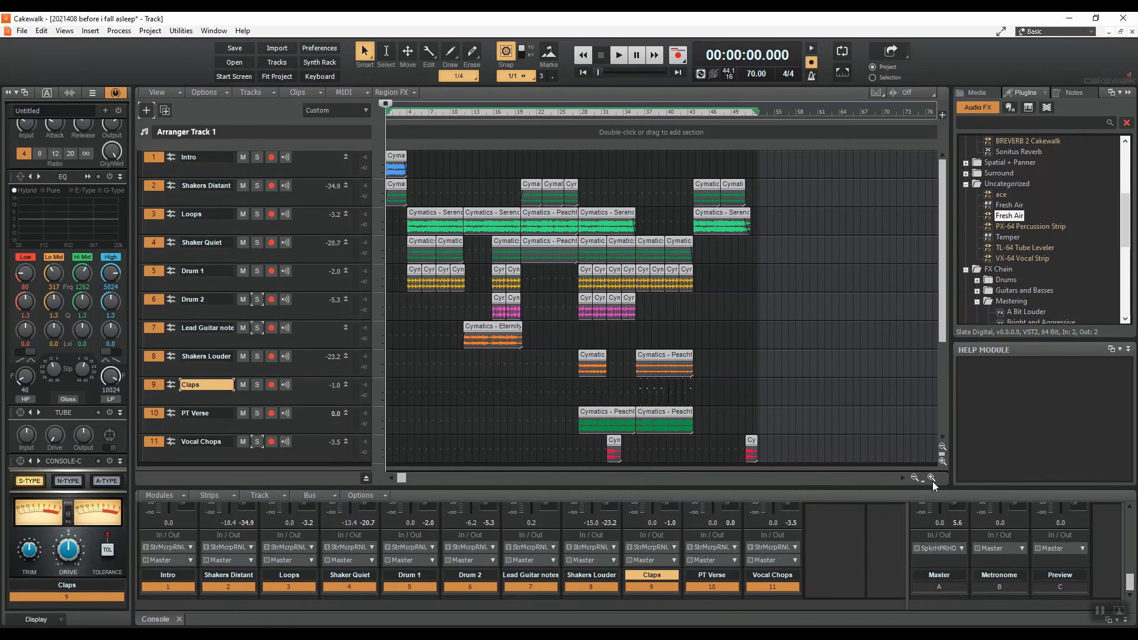